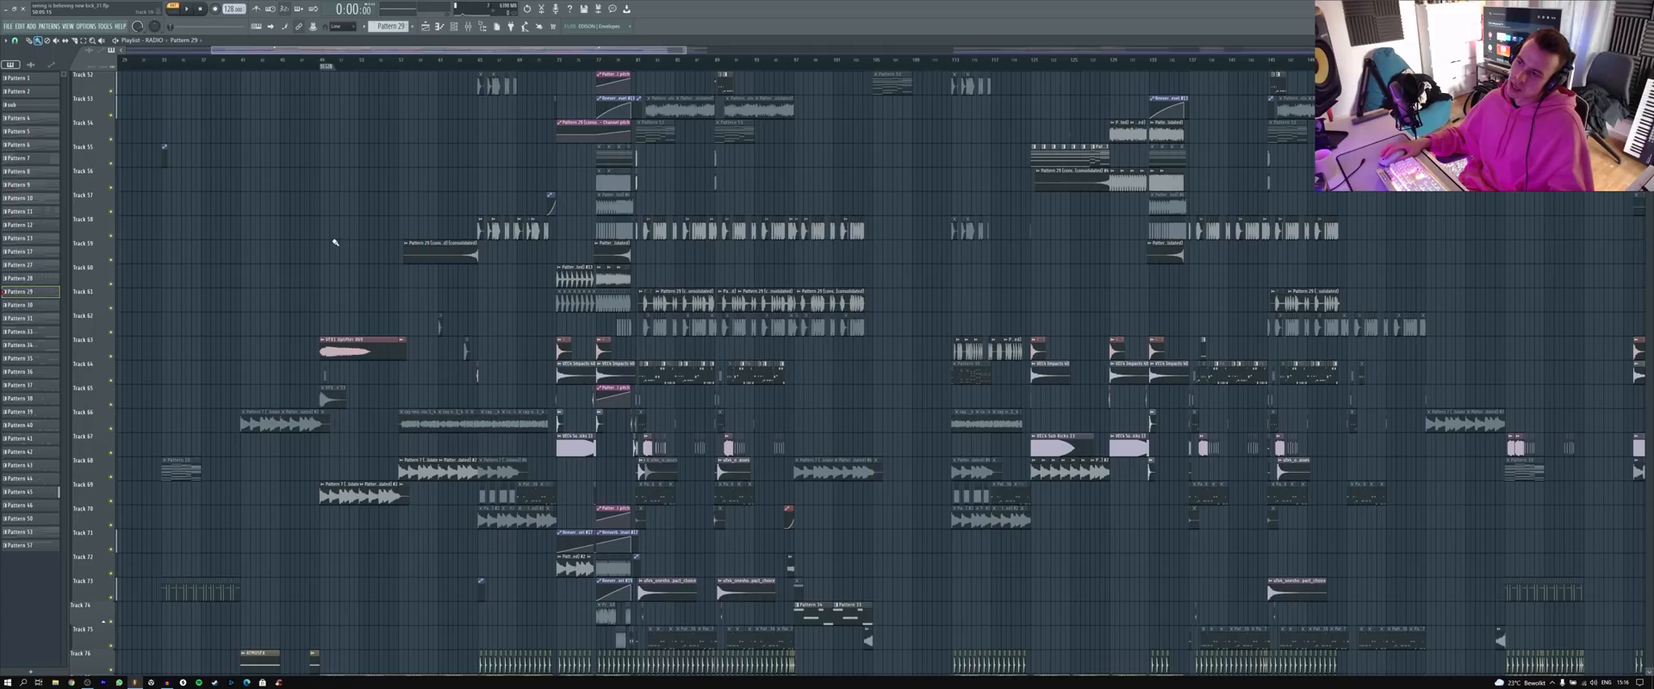
- Set the song playback position to the marker at 1:30 in the playlist
scroll(333, 244, up, 3)
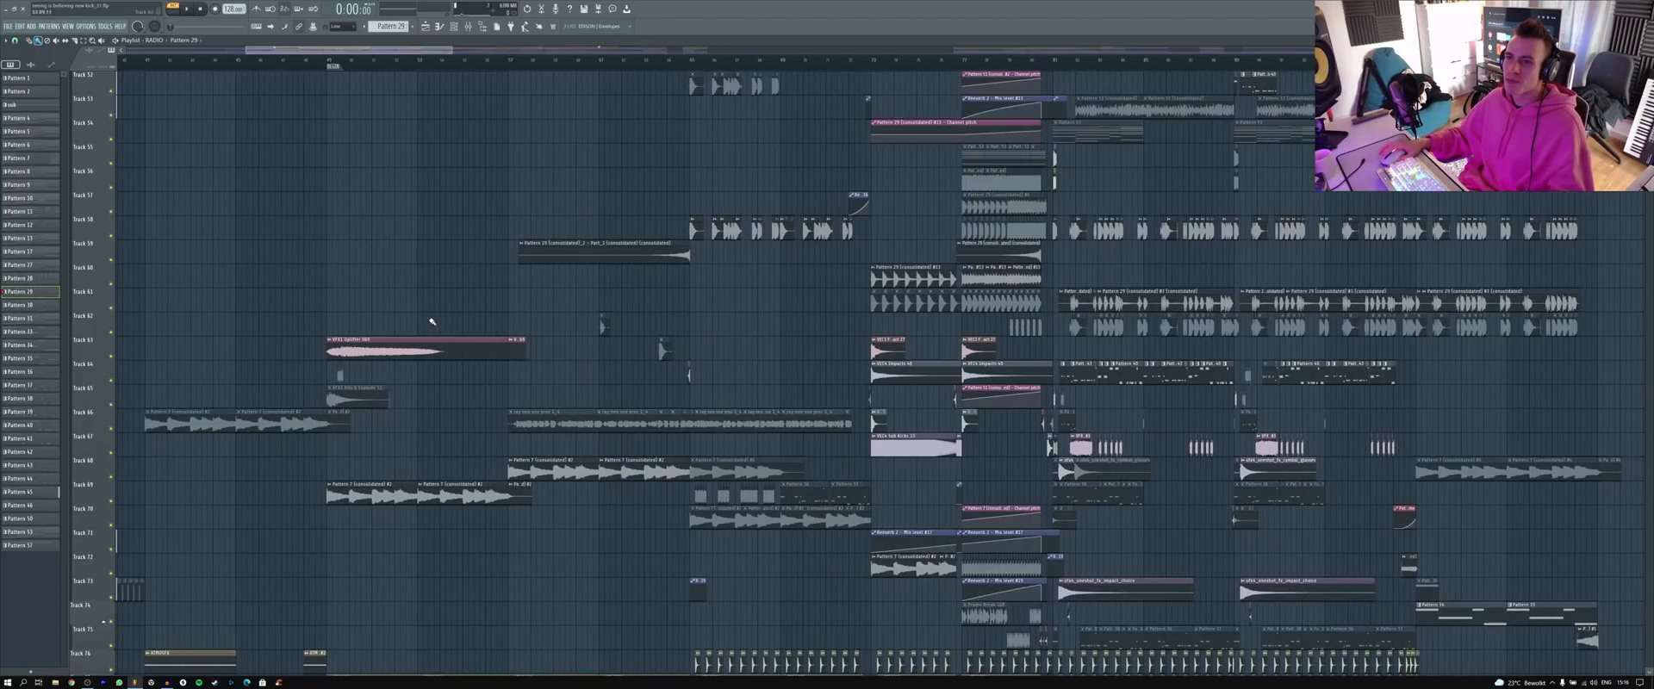
scroll(381, 319, up, 3)
click(273, 62)
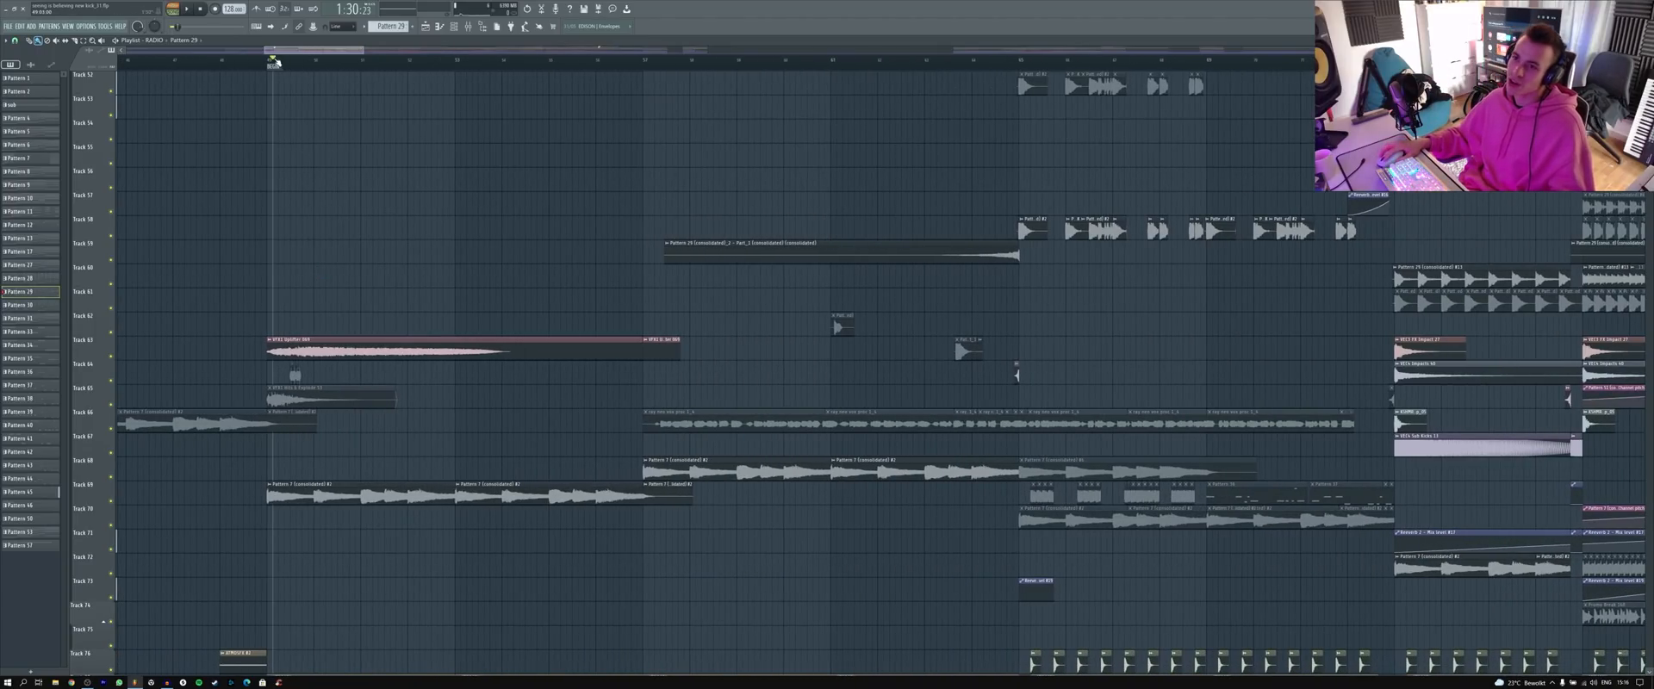
click(274, 66)
click(319, 474)
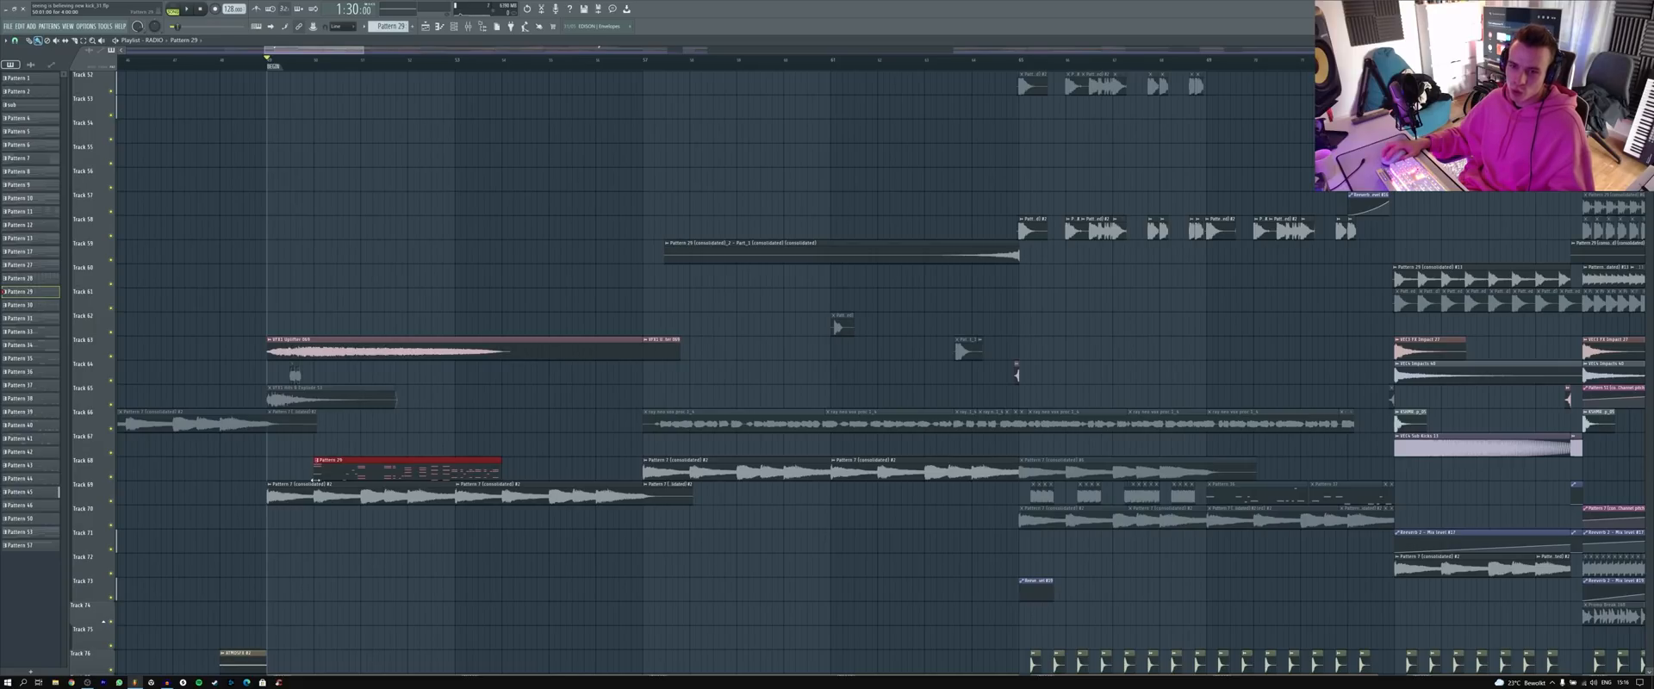
key(ctrl+z)
- Open Pattern 7's FL Keys notes in the piano roll, play back the chord progression, and return to the playlist
double_click(43, 164)
key(l)
key(space)
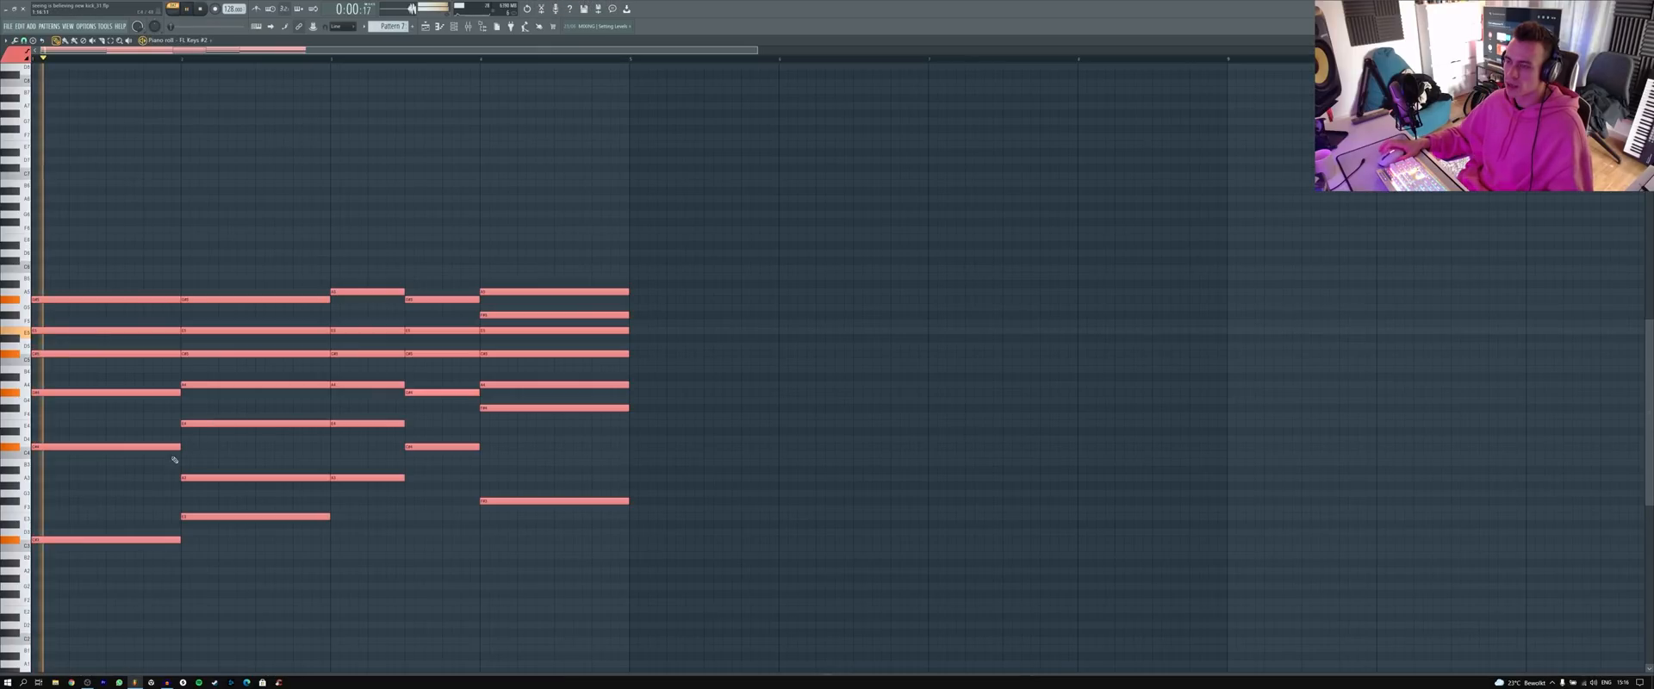
scroll(41, 503, up, 5)
scroll(478, 275, down, 1)
scroll(478, 273, down, 2)
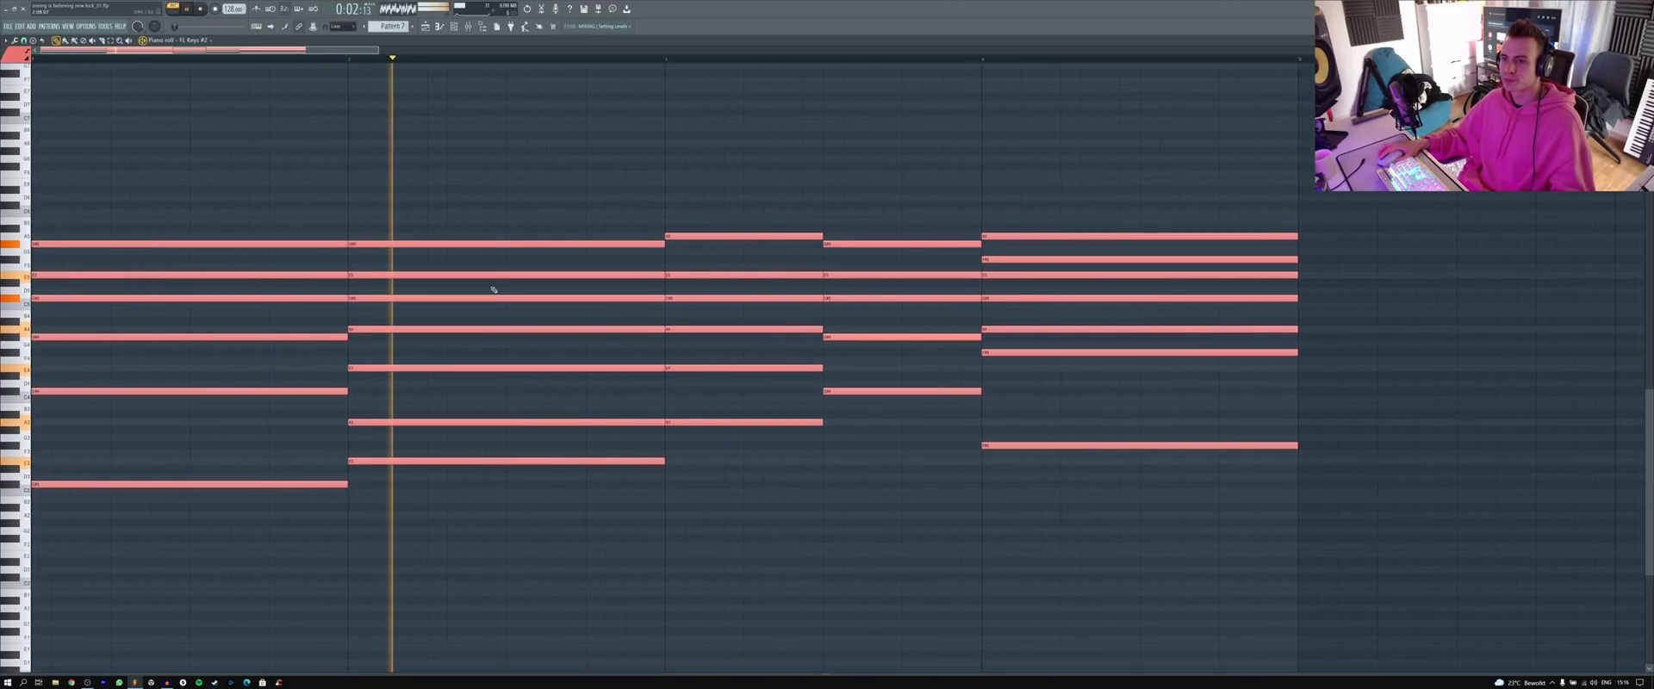
scroll(492, 285, down, 2)
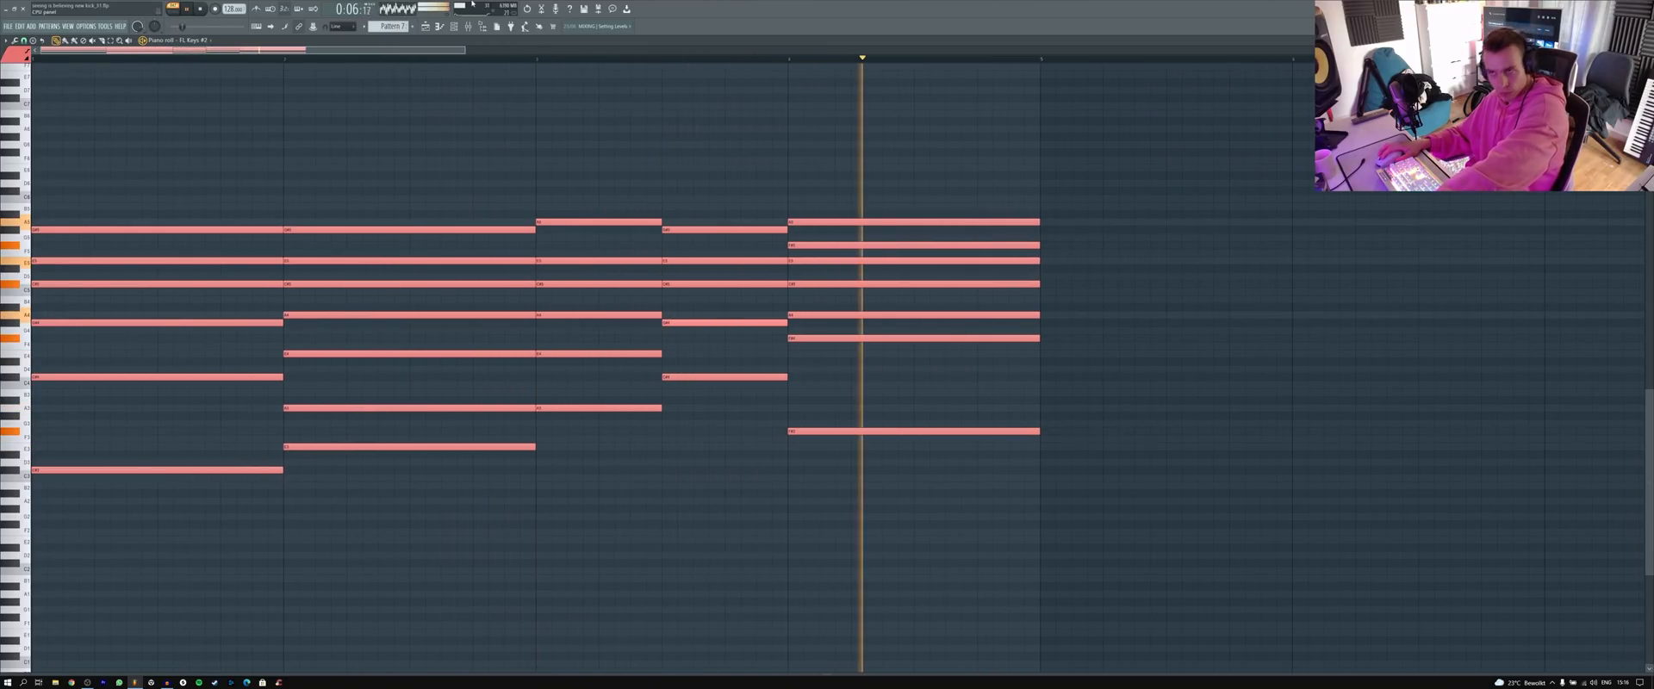
key(space)
key(F5)
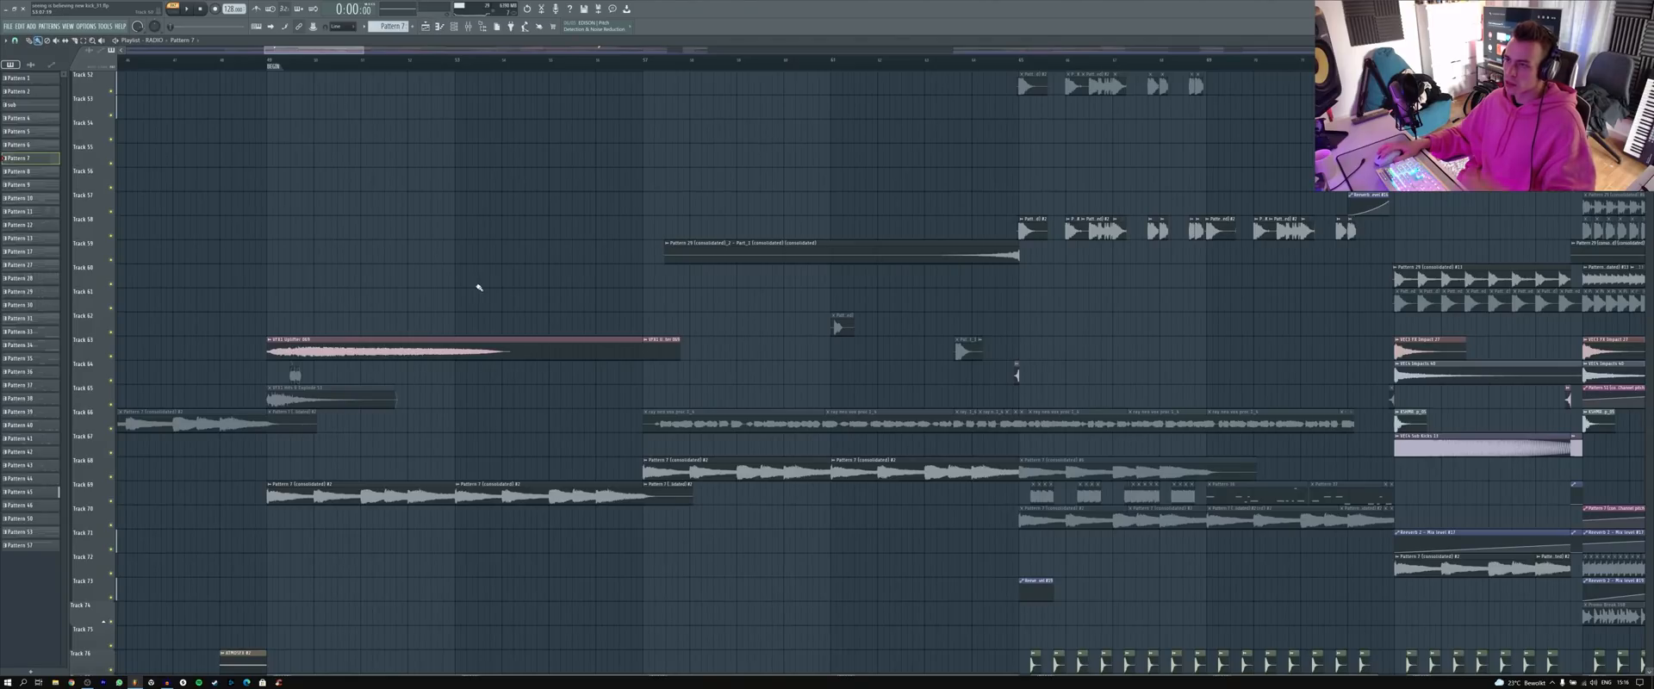
- Play the consolidated Pattern 7 section from 1:30 and move the playback position to 1:45
scroll(370, 394, down, 2)
click(276, 62)
key(space)
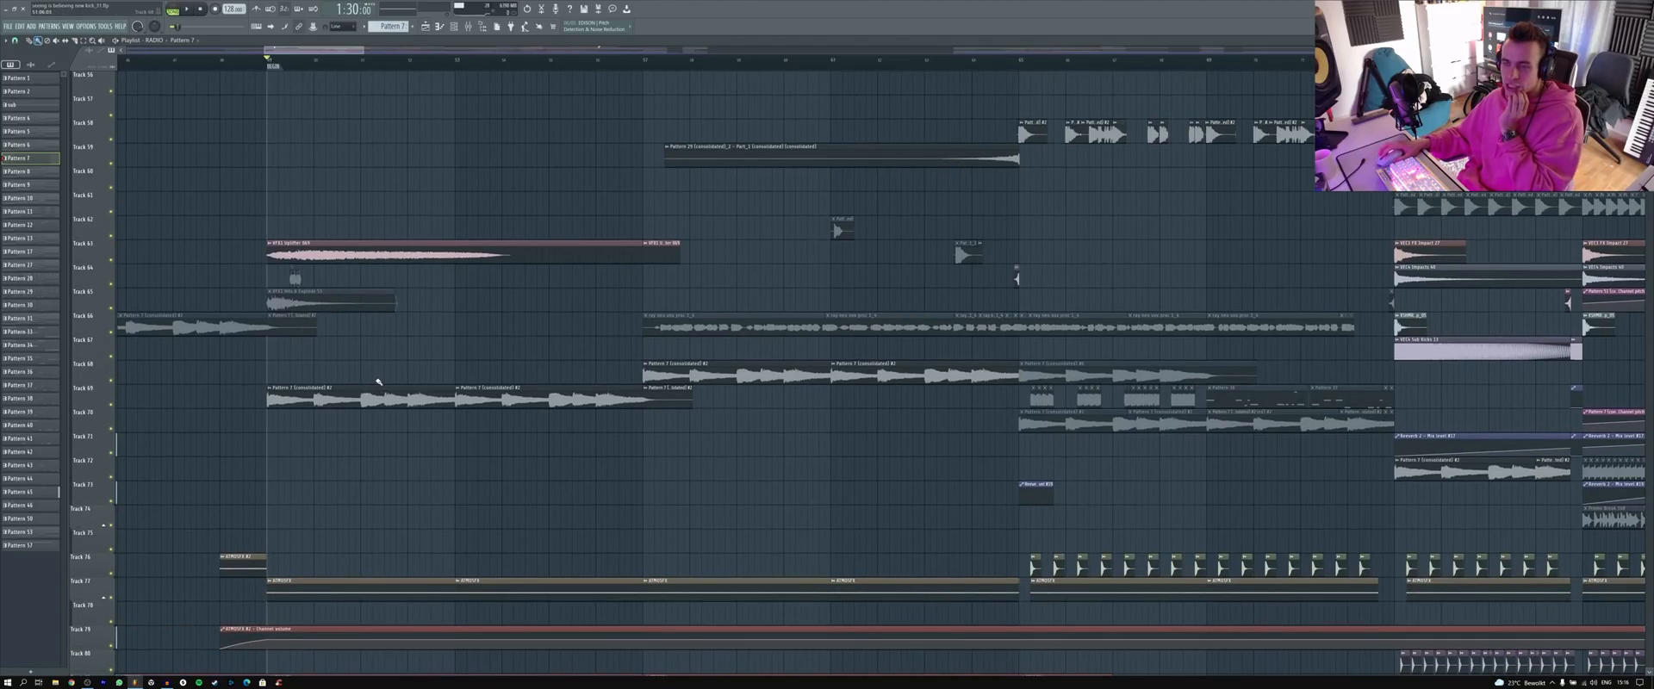
double_click(347, 398)
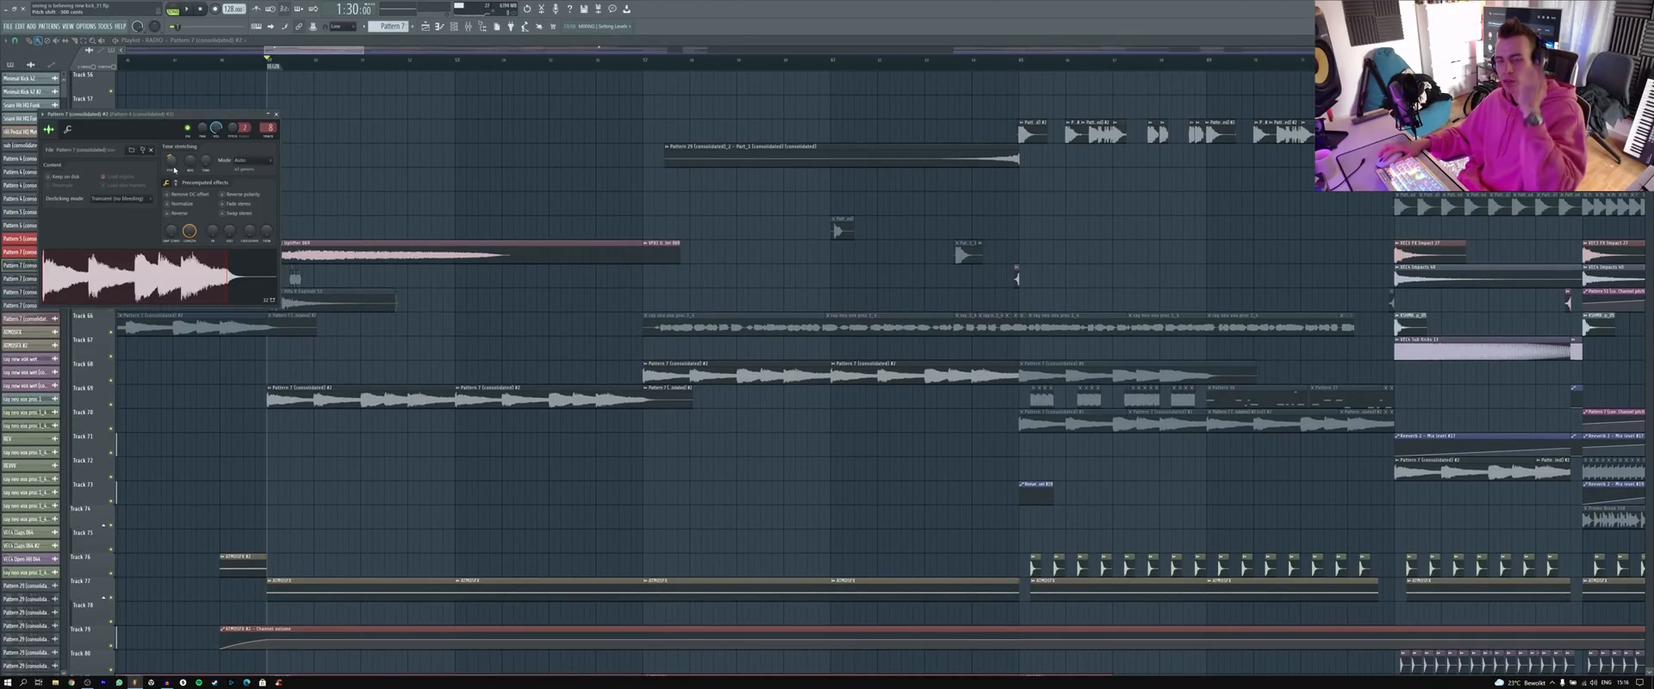
key(Escape)
click(650, 66)
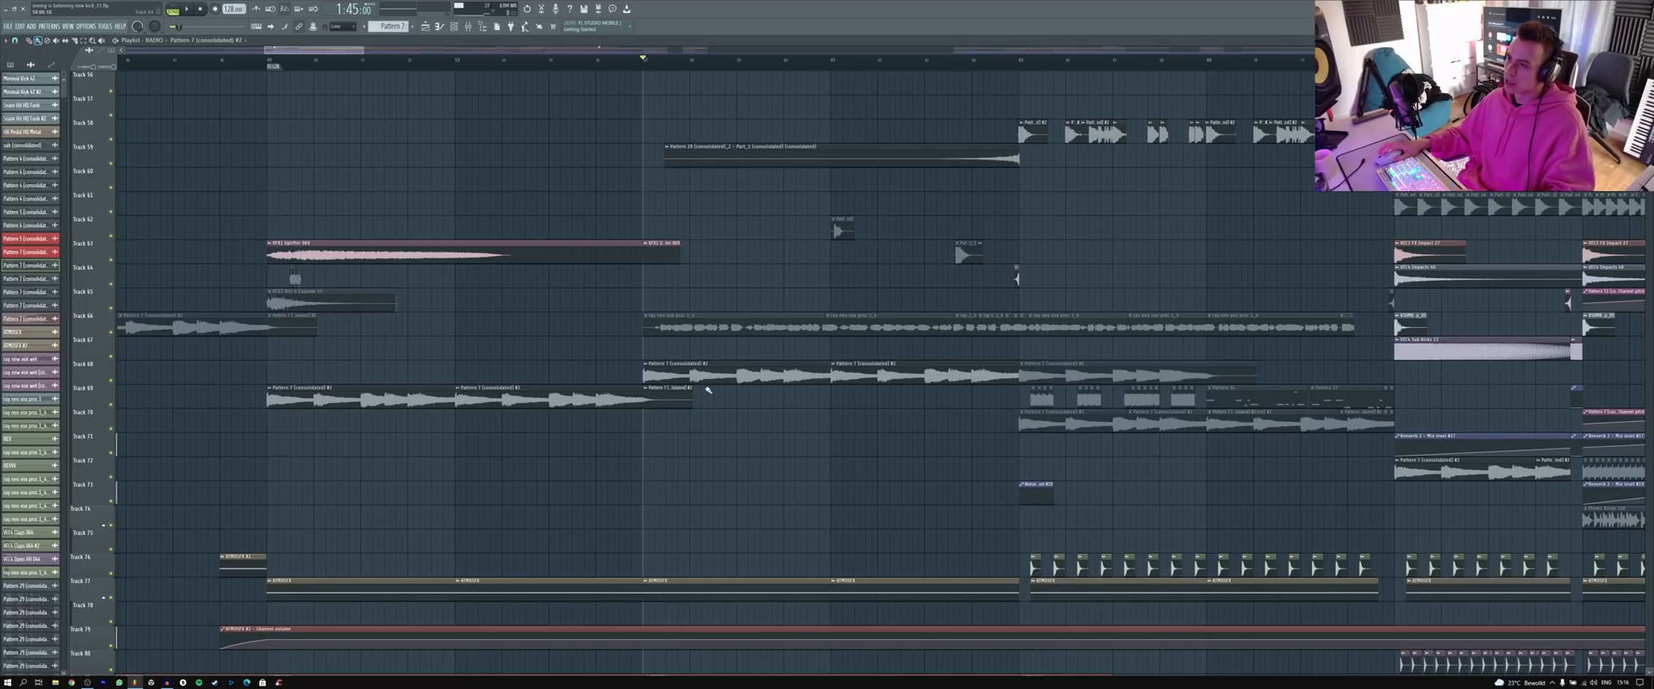
- Open the consolidated Pattern 7 clip's channel settings and inspect both Fruity parametric EQ 2 effects on its mixer track
double_click(302, 314)
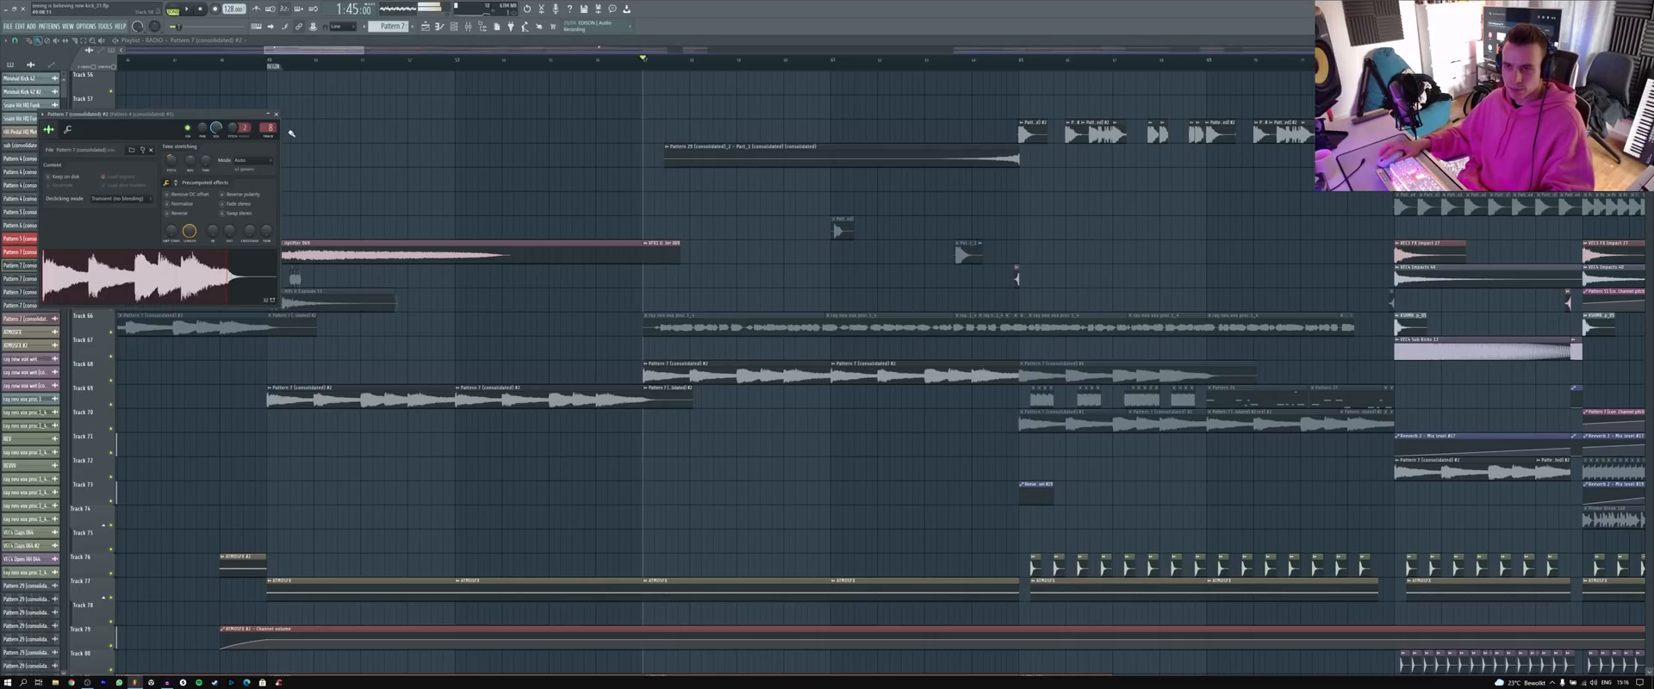
key(F9)
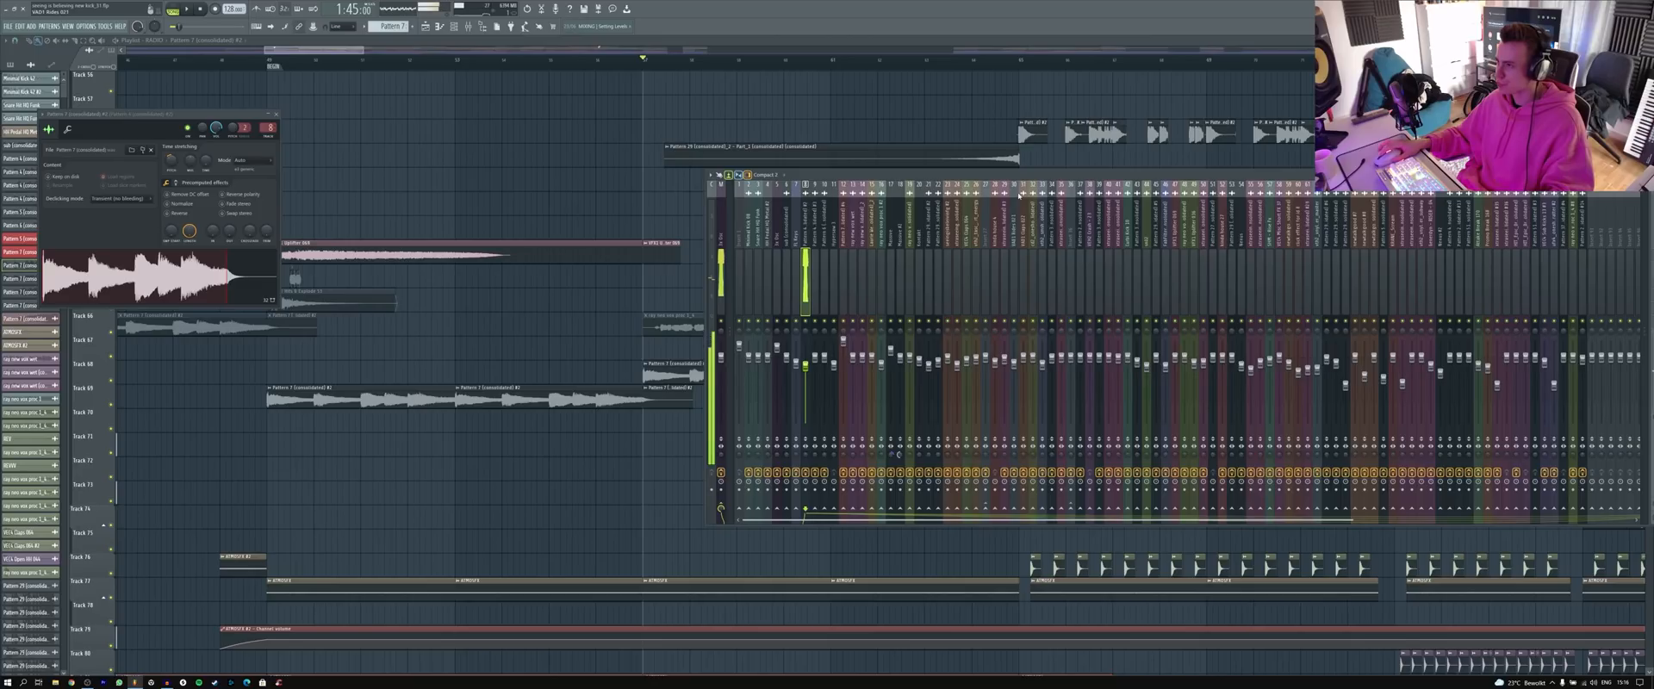
drag(1055, 175, 775, 178)
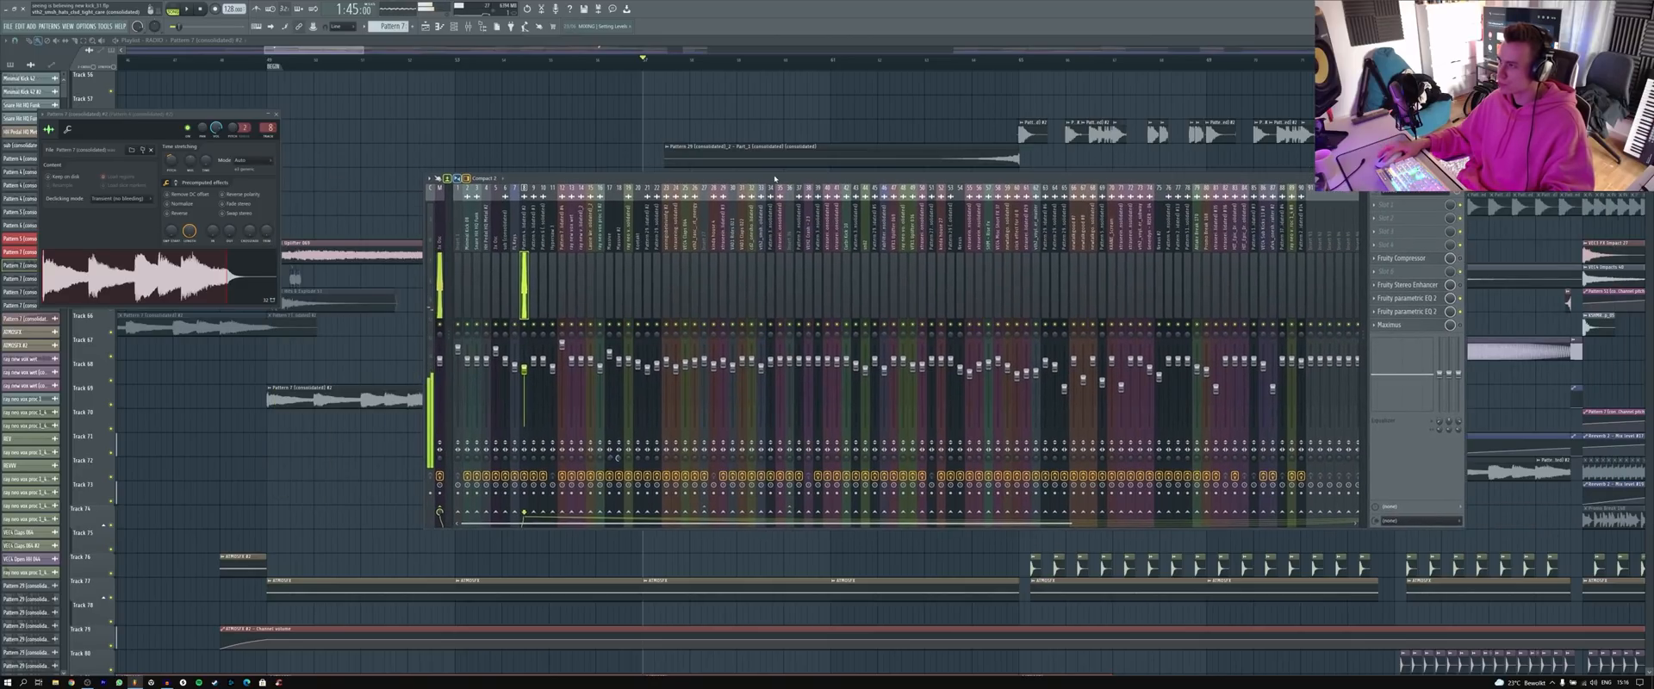
click(1433, 312)
click(1413, 298)
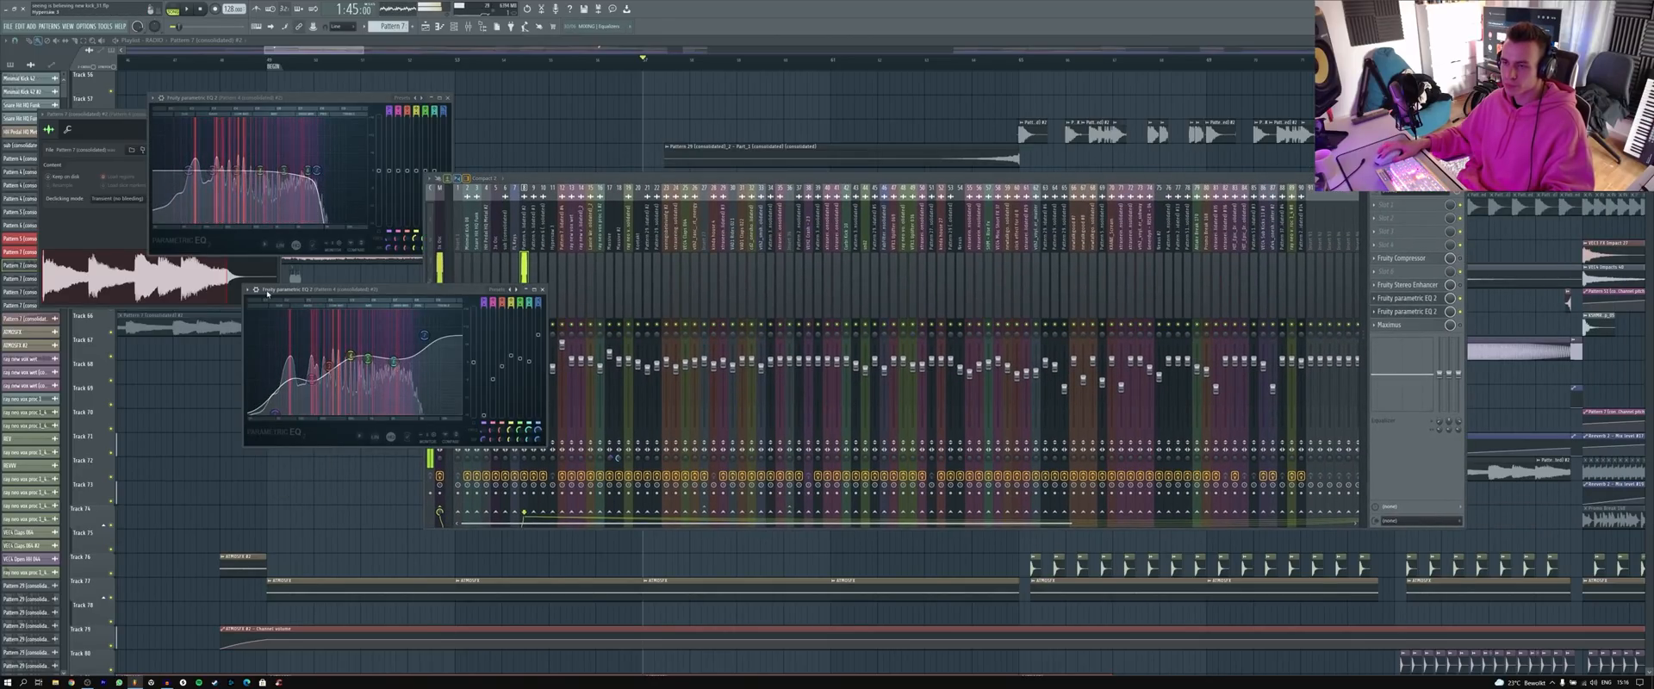
drag(358, 290, 262, 266)
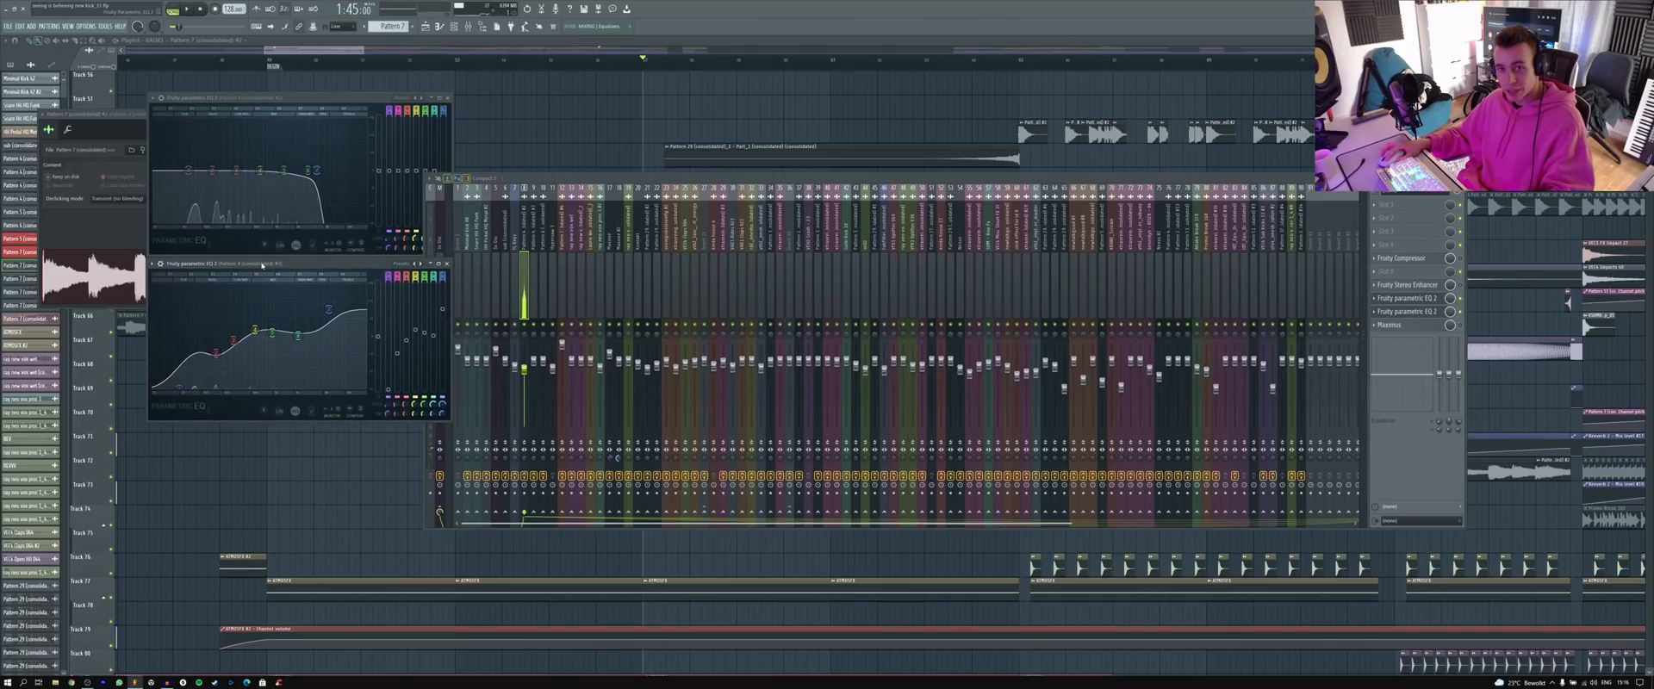
key(F12)
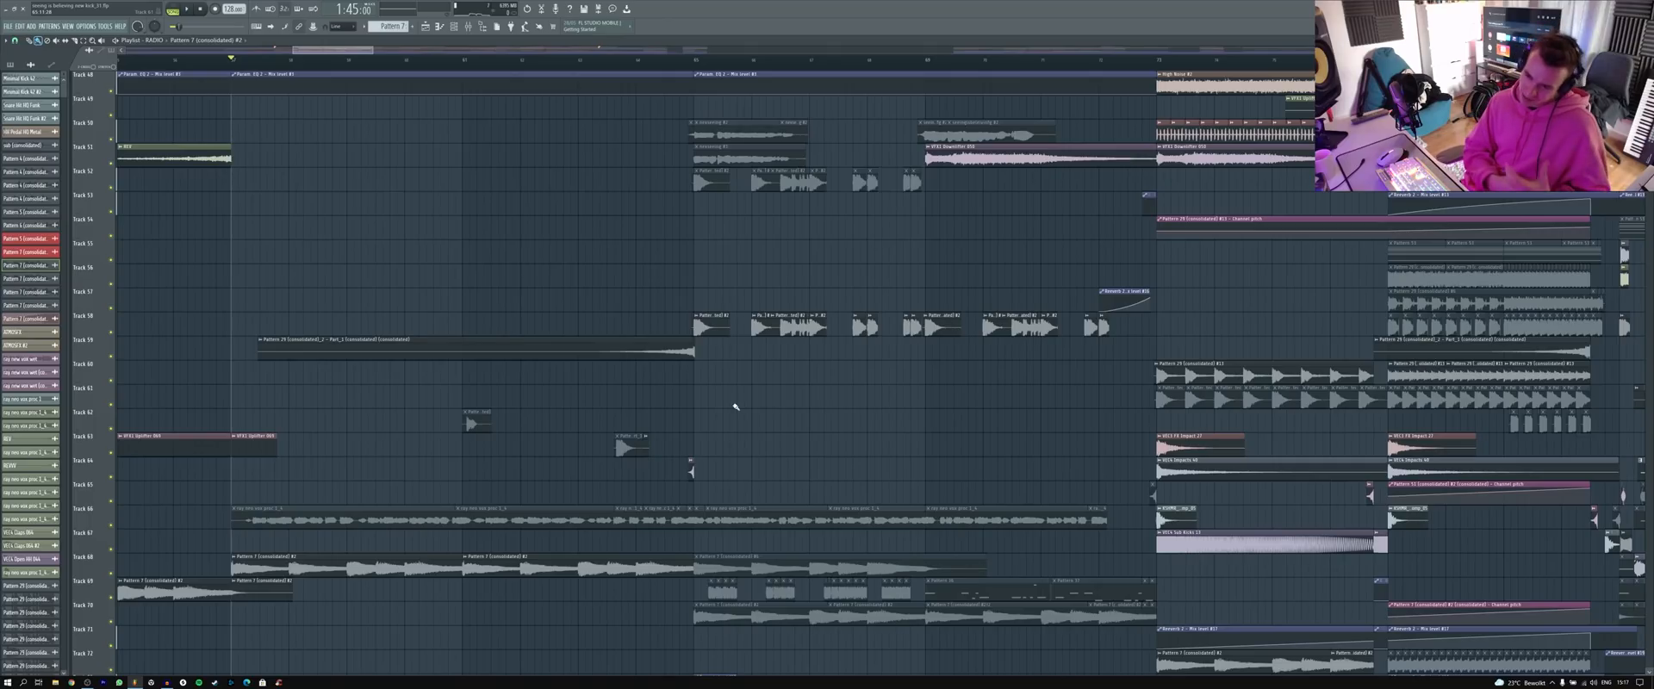
- Open Pattern 29's Omnisphere notes in the piano roll and play back the rhythmic chord pattern in pattern mode
click(718, 333)
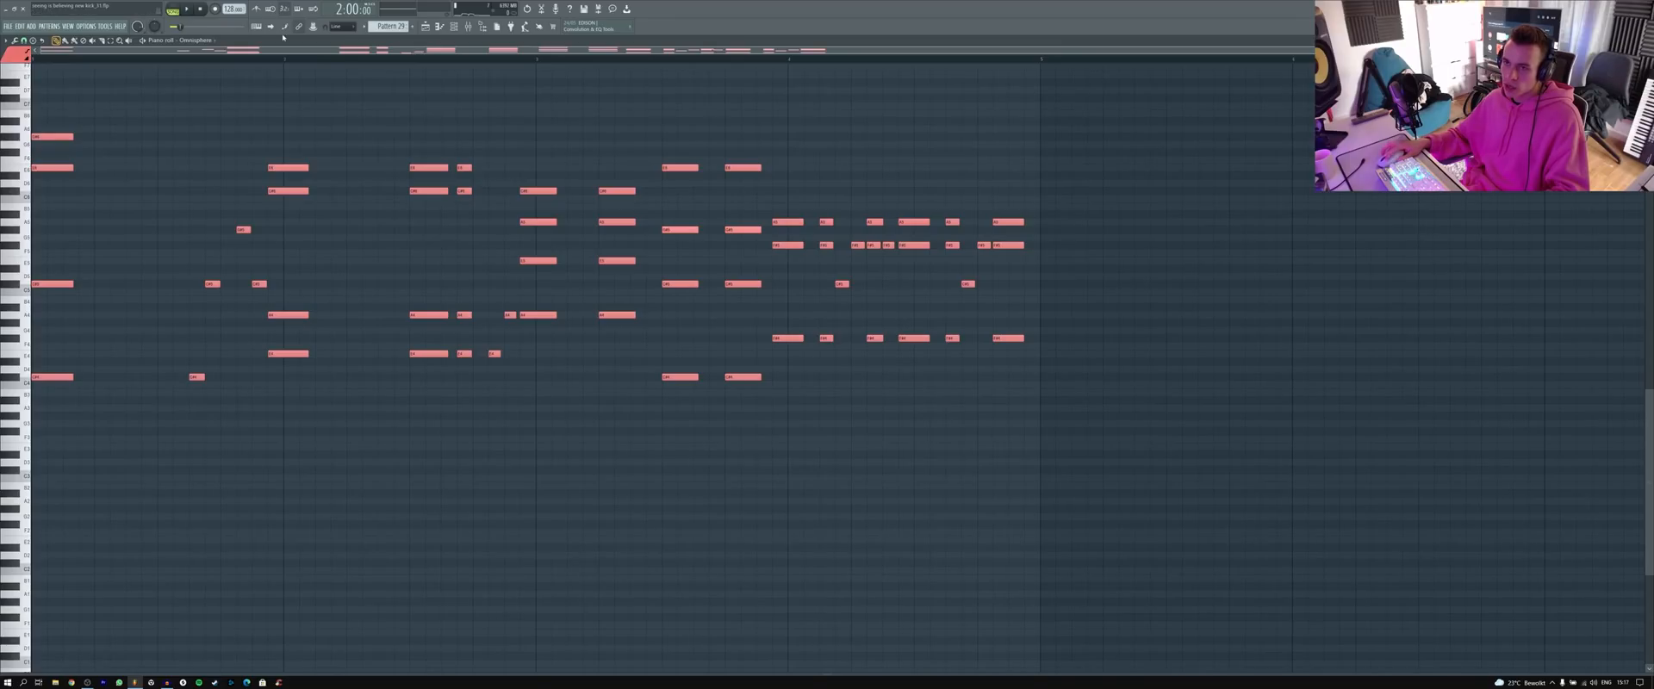
scroll(176, 130, up, 3)
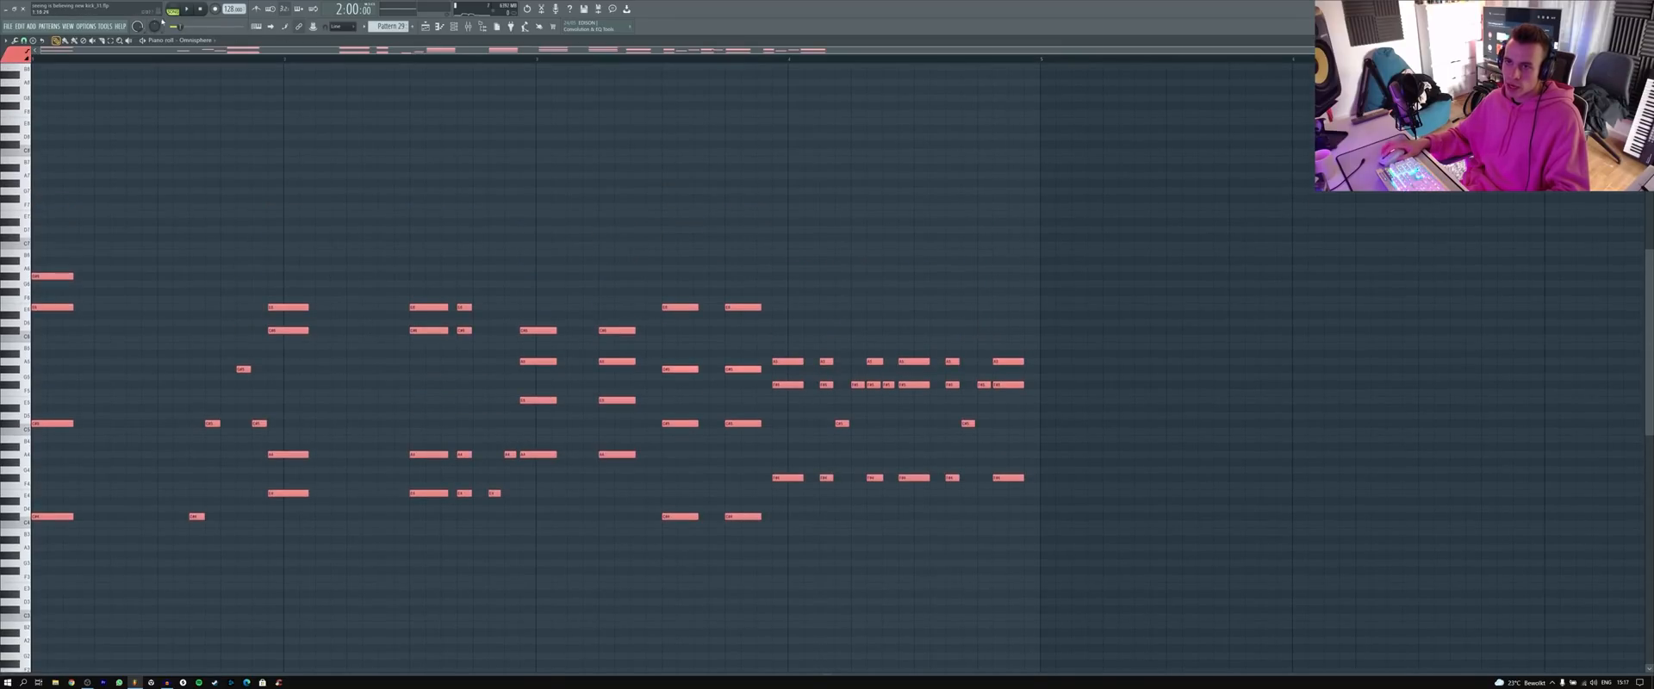
click(176, 16)
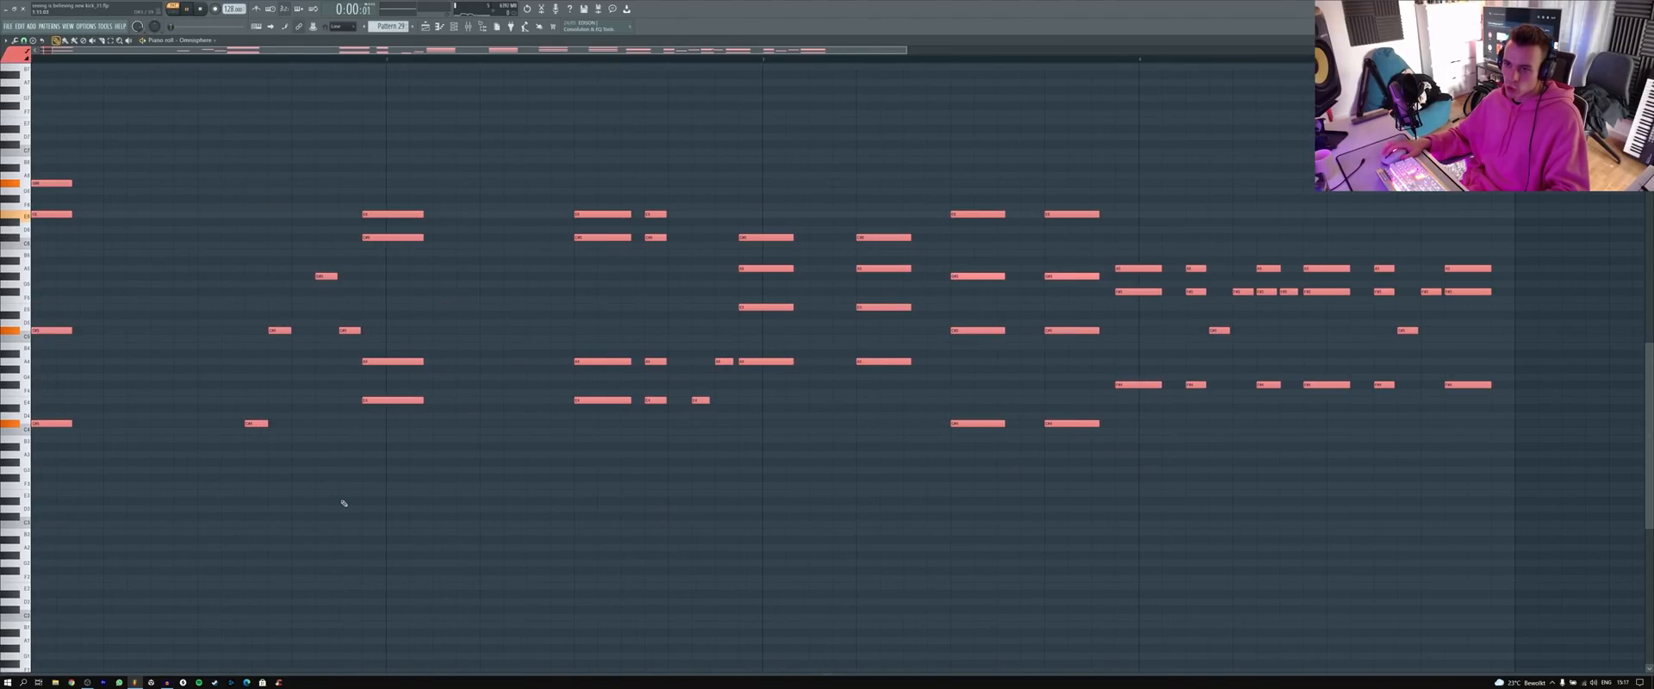
key(space)
scroll(343, 505, down, 2)
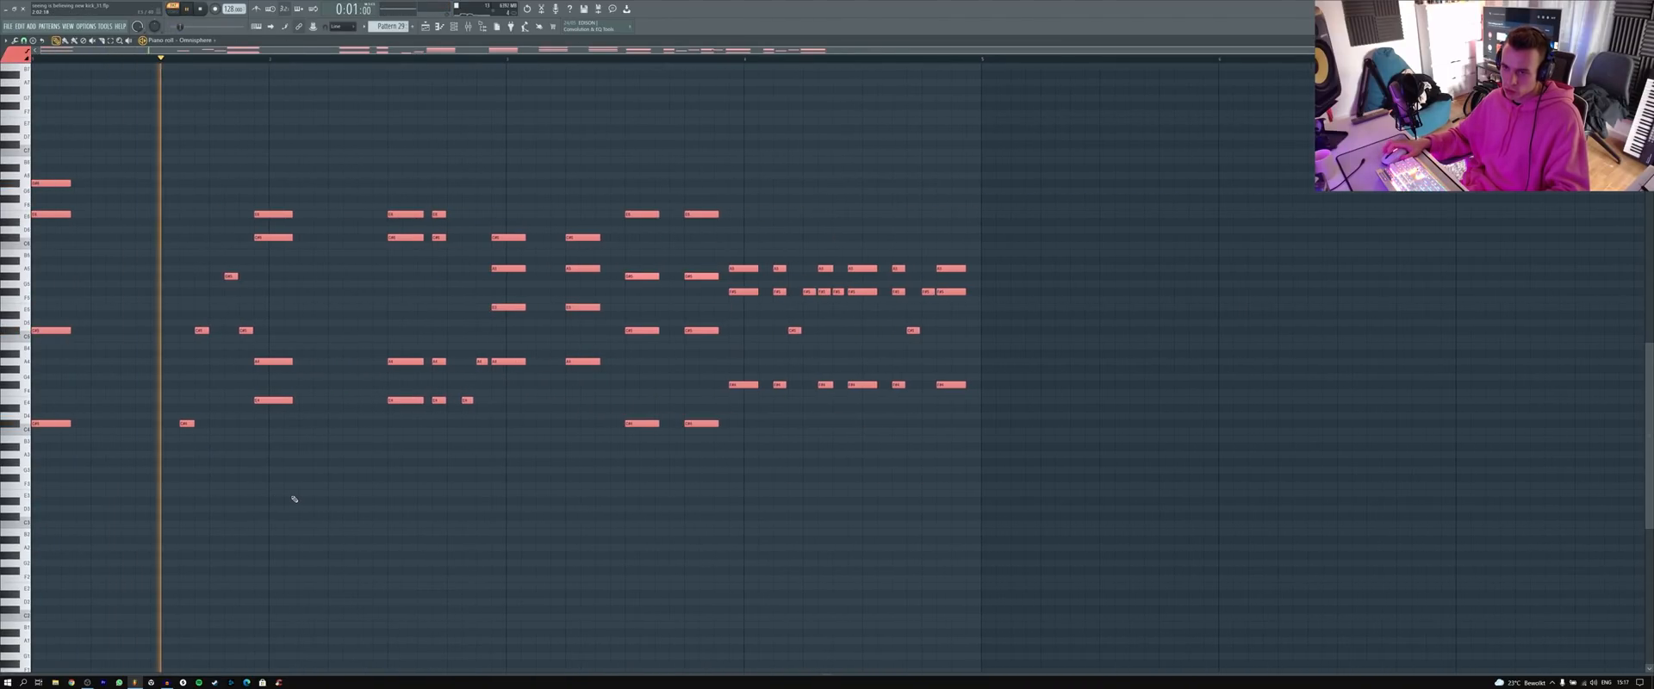
key(space)
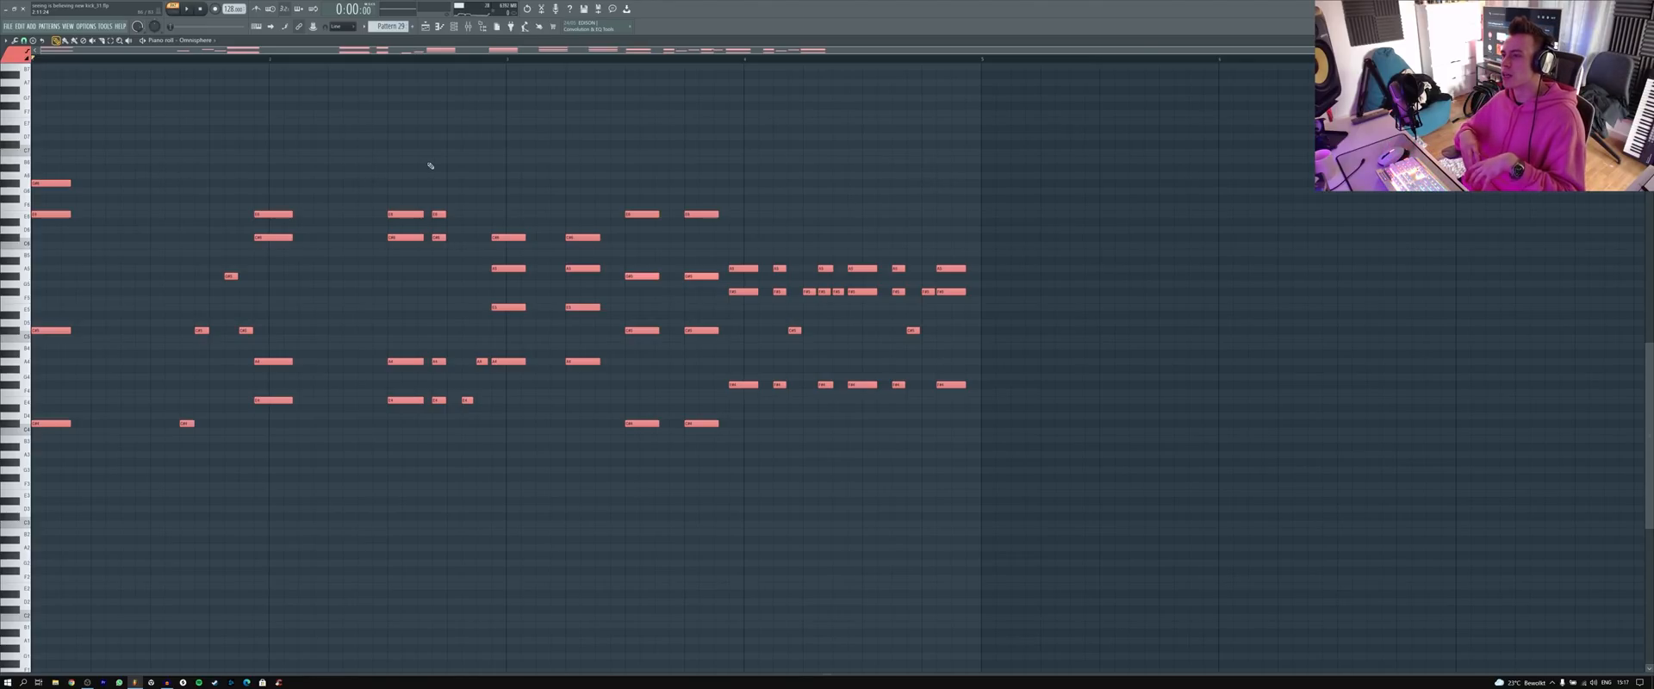
key(space)
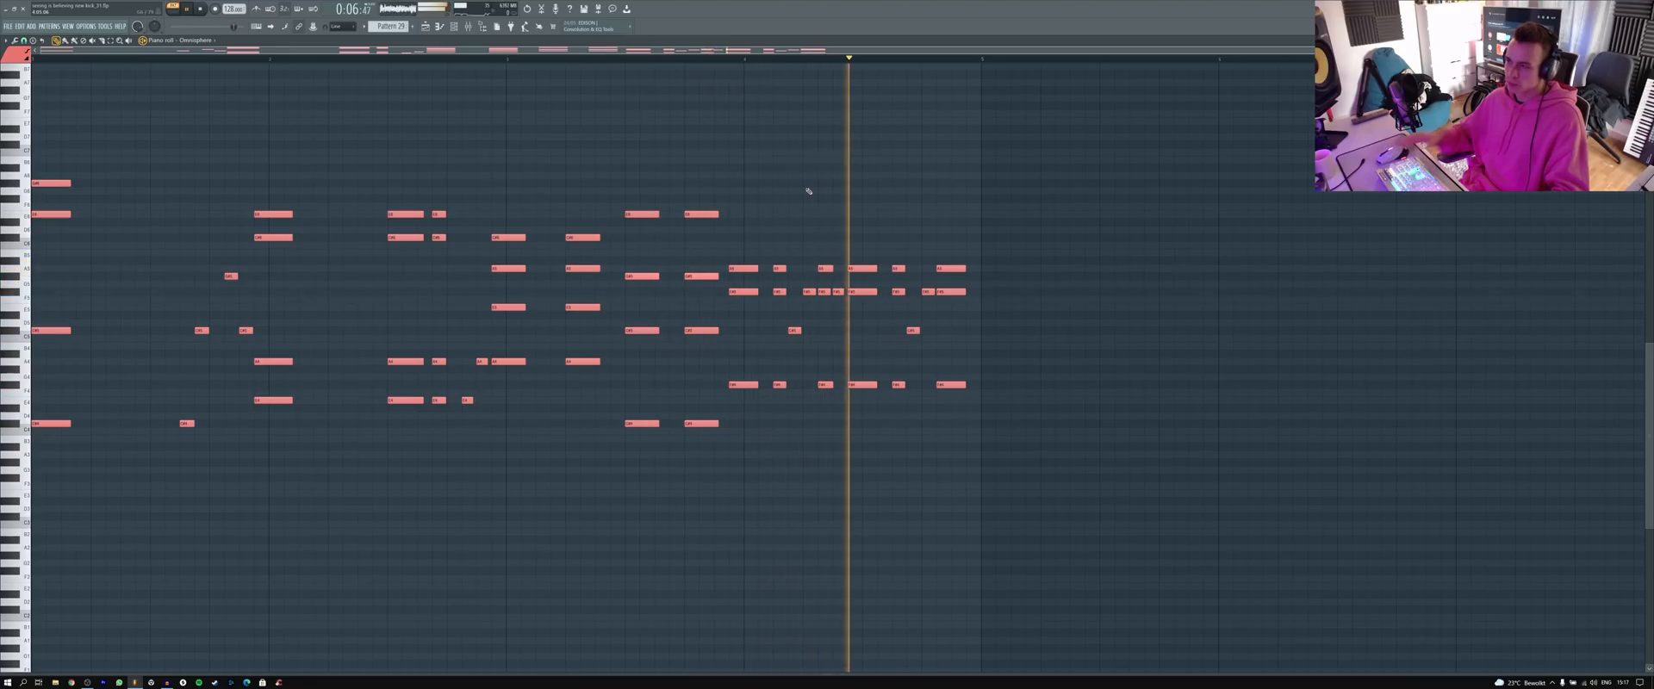
key(space)
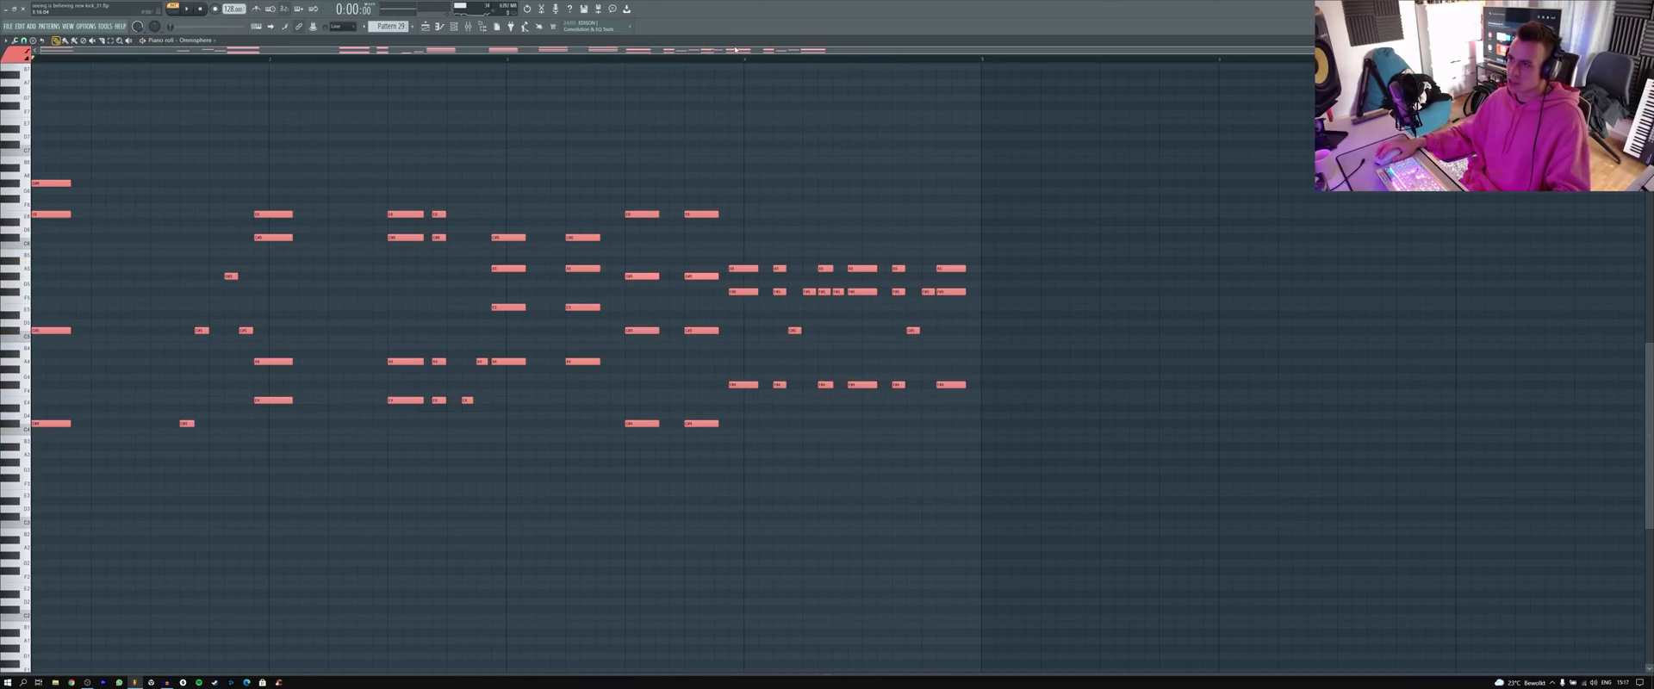
drag(731, 57, 1025, 77)
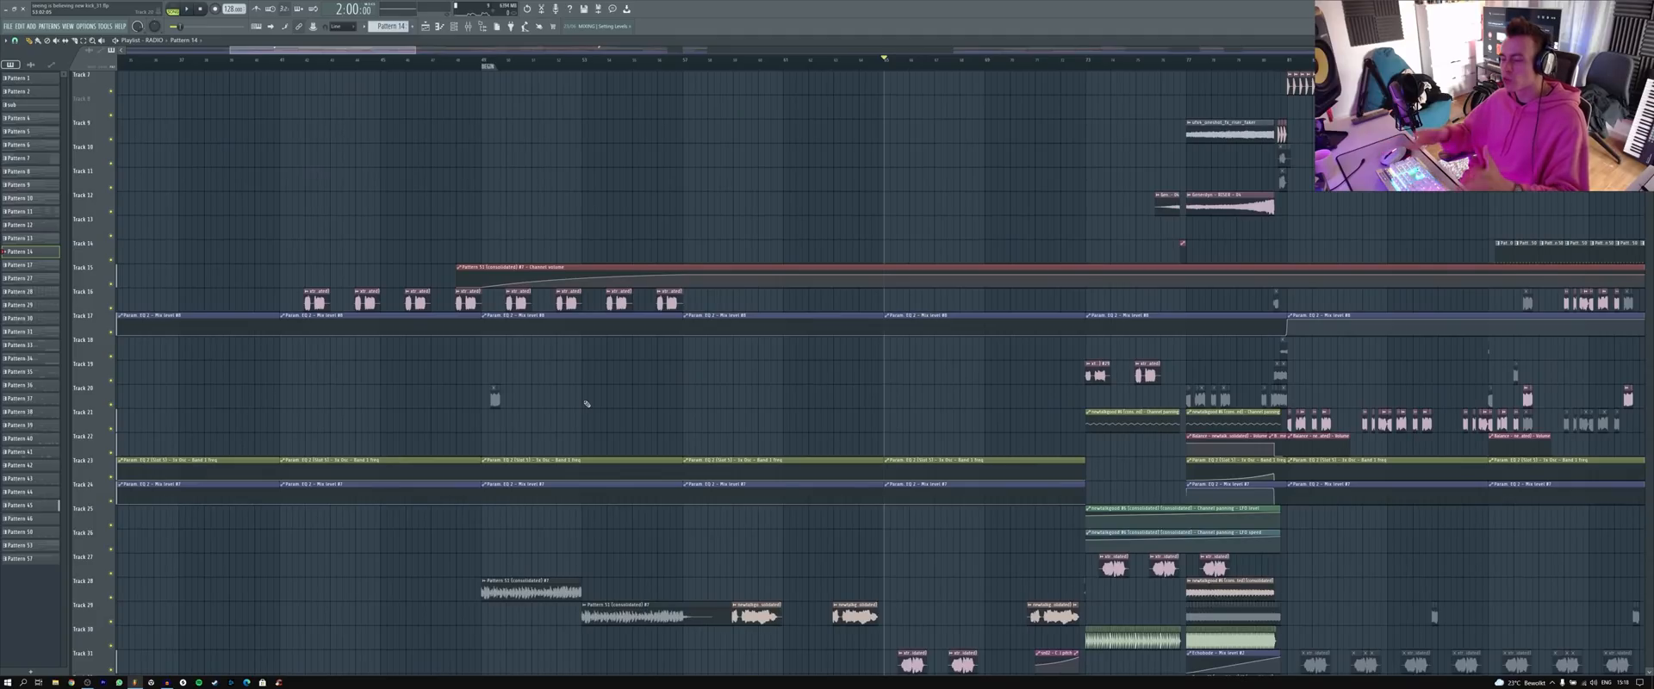
- Open the channel settings of the consolidated clip on Track 29 that starts at 1:37 and switch playback to pattern mode
scroll(587, 405, down, 8)
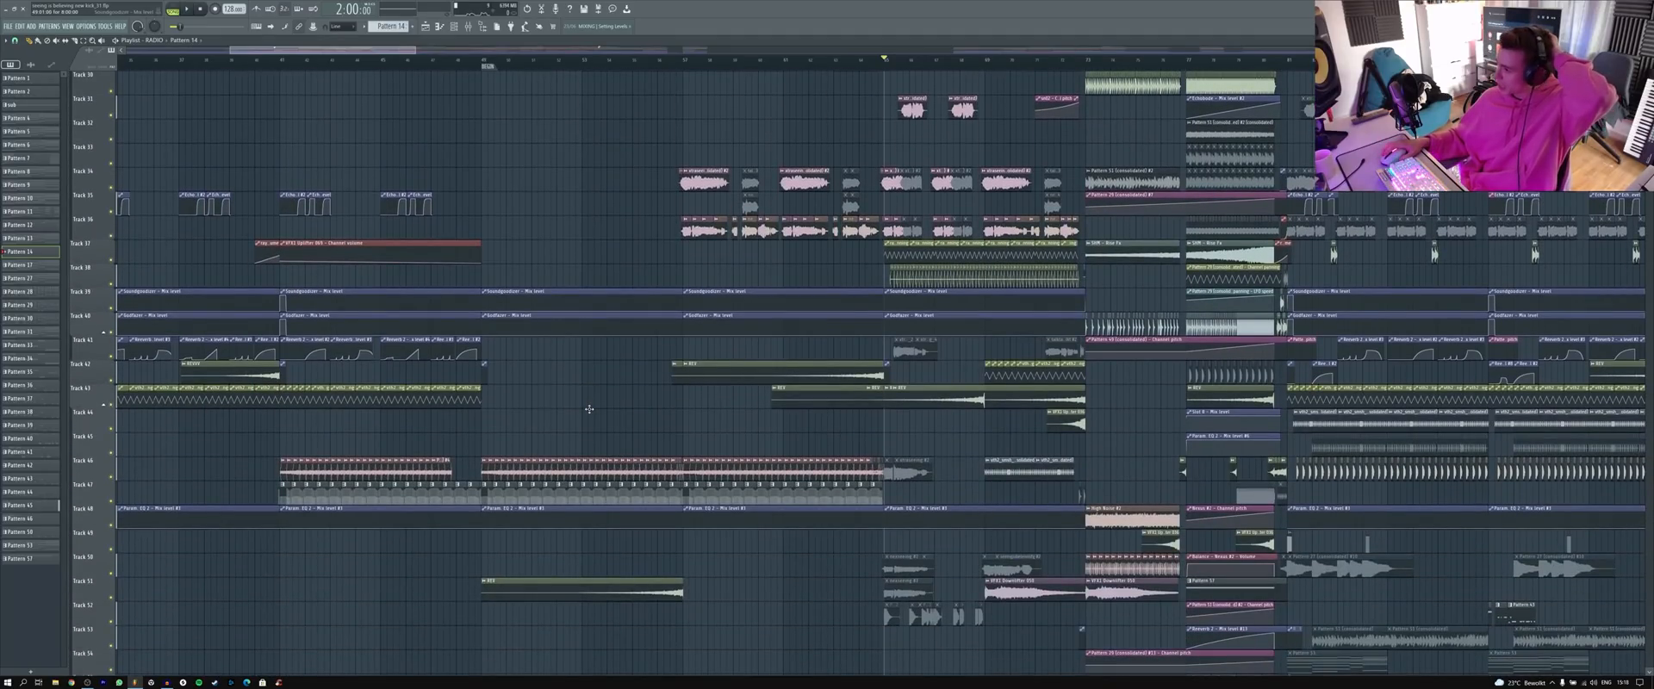
scroll(590, 409, down, 3)
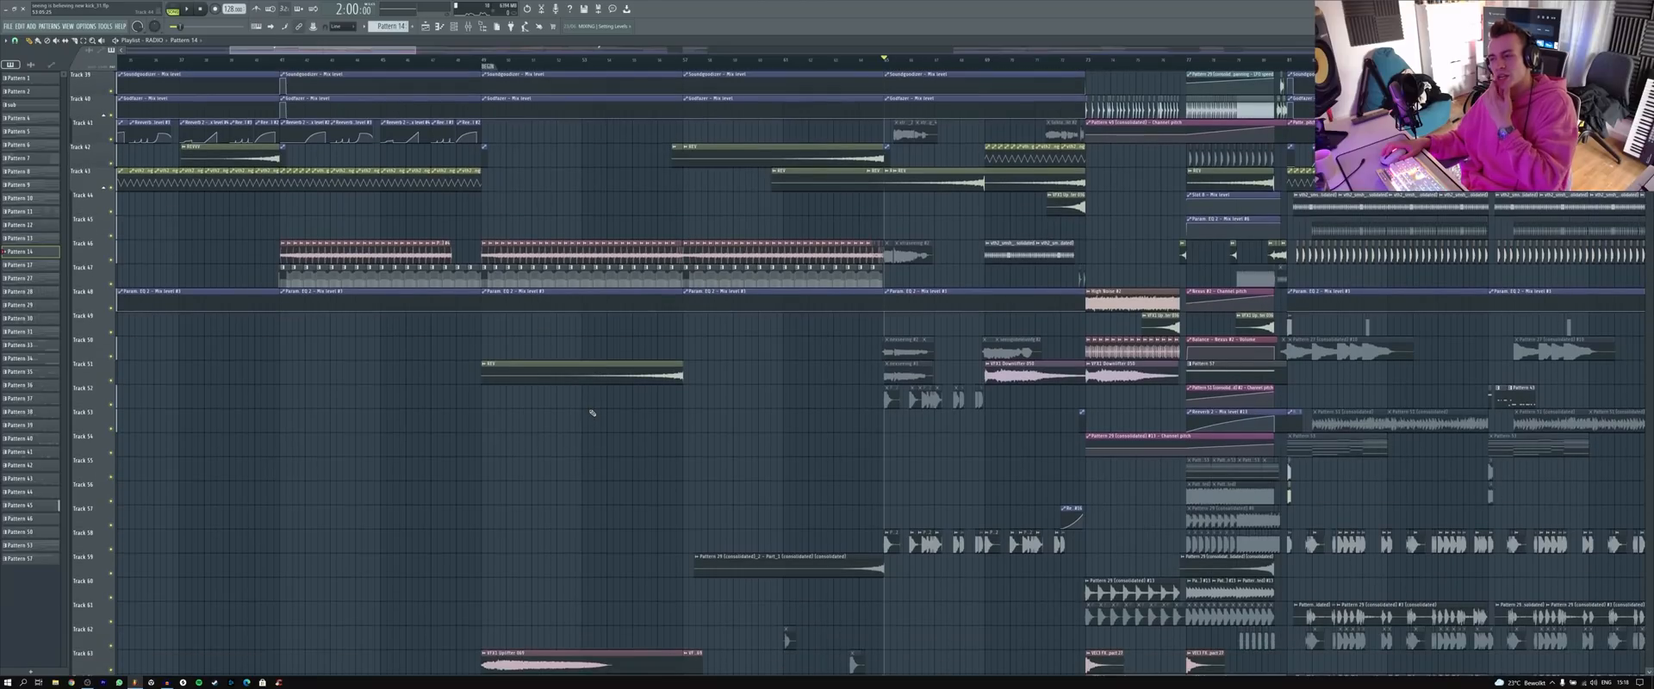
scroll(585, 404, down, 1)
scroll(693, 367, down, 2)
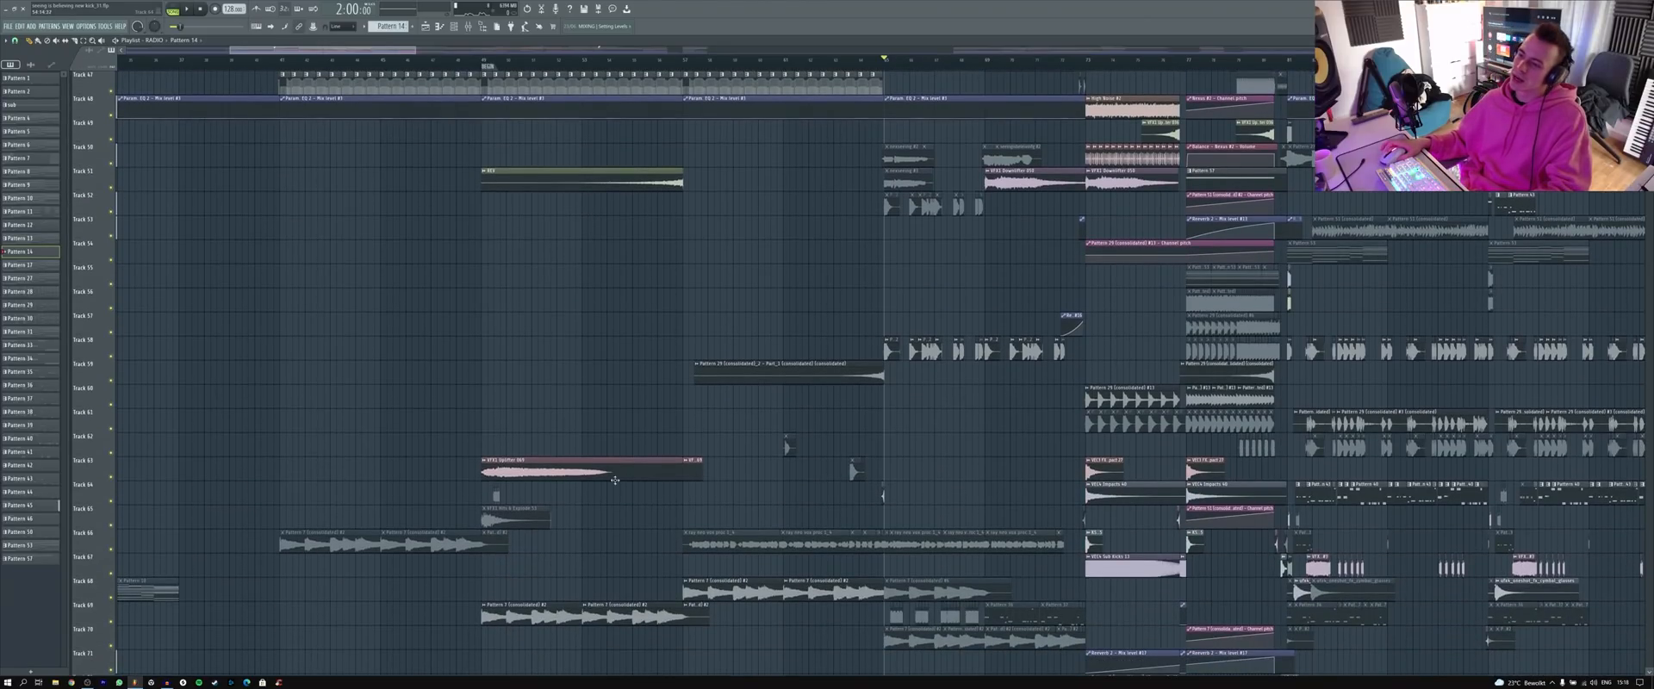
scroll(535, 467, up, 2)
scroll(534, 467, up, 8)
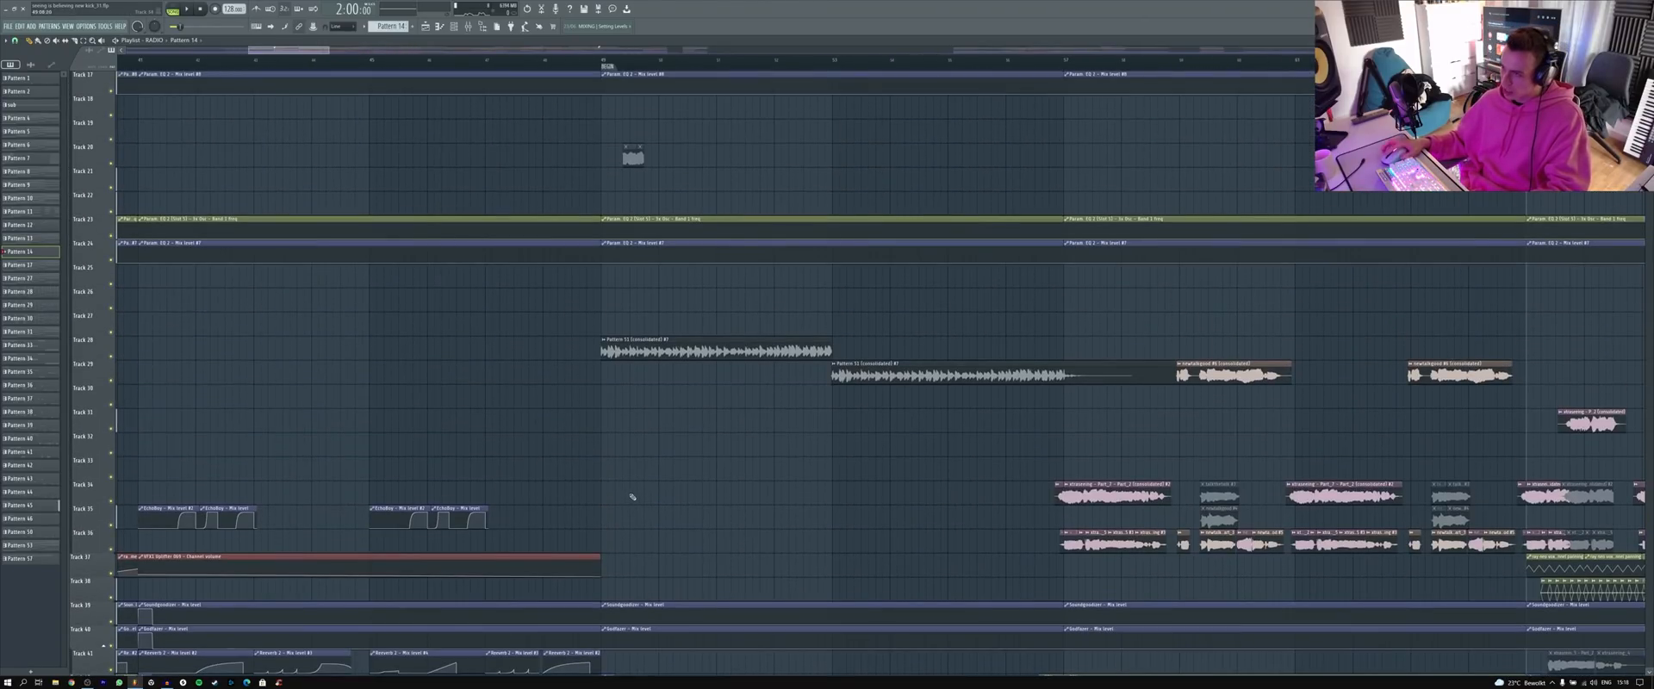
click(832, 60)
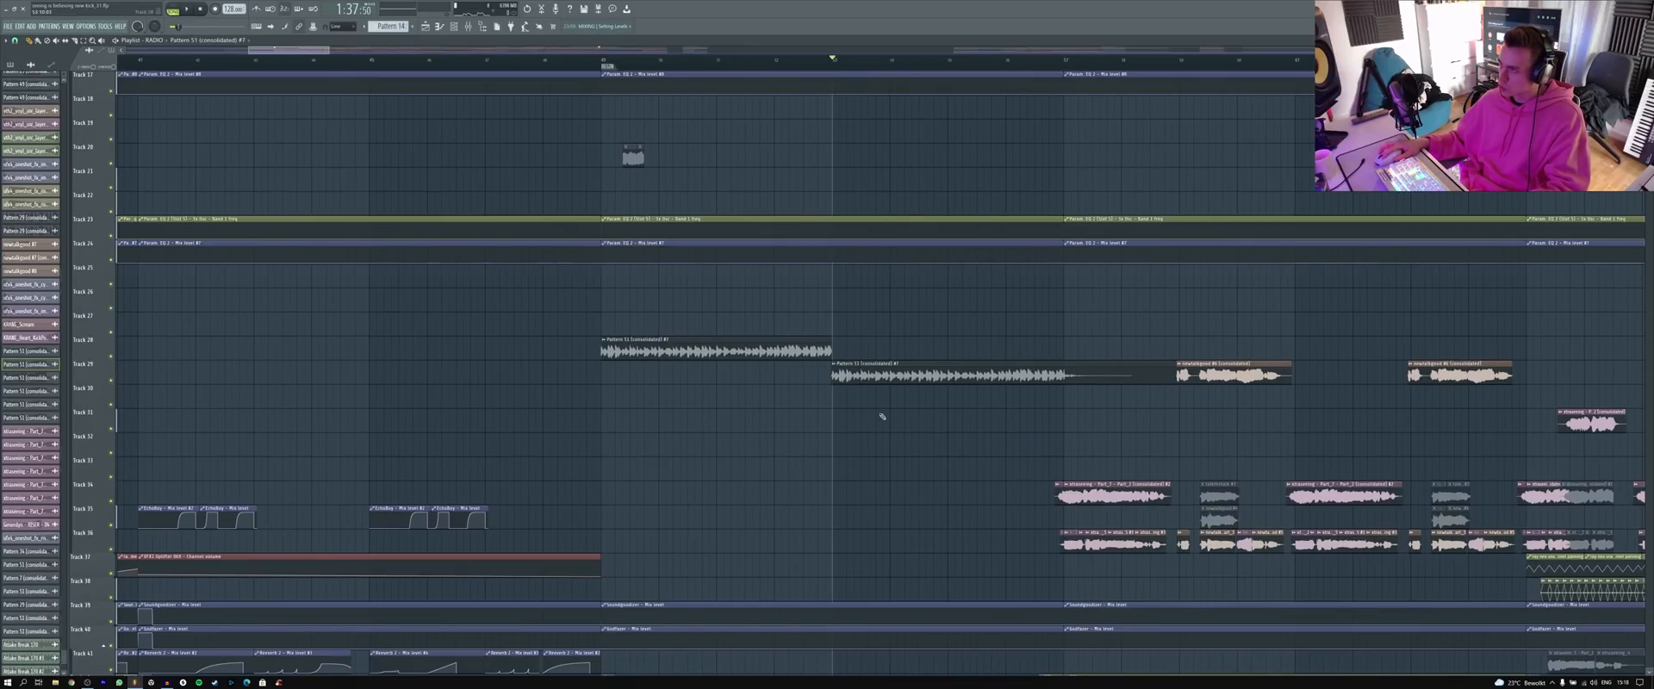
double_click(888, 368)
click(173, 12)
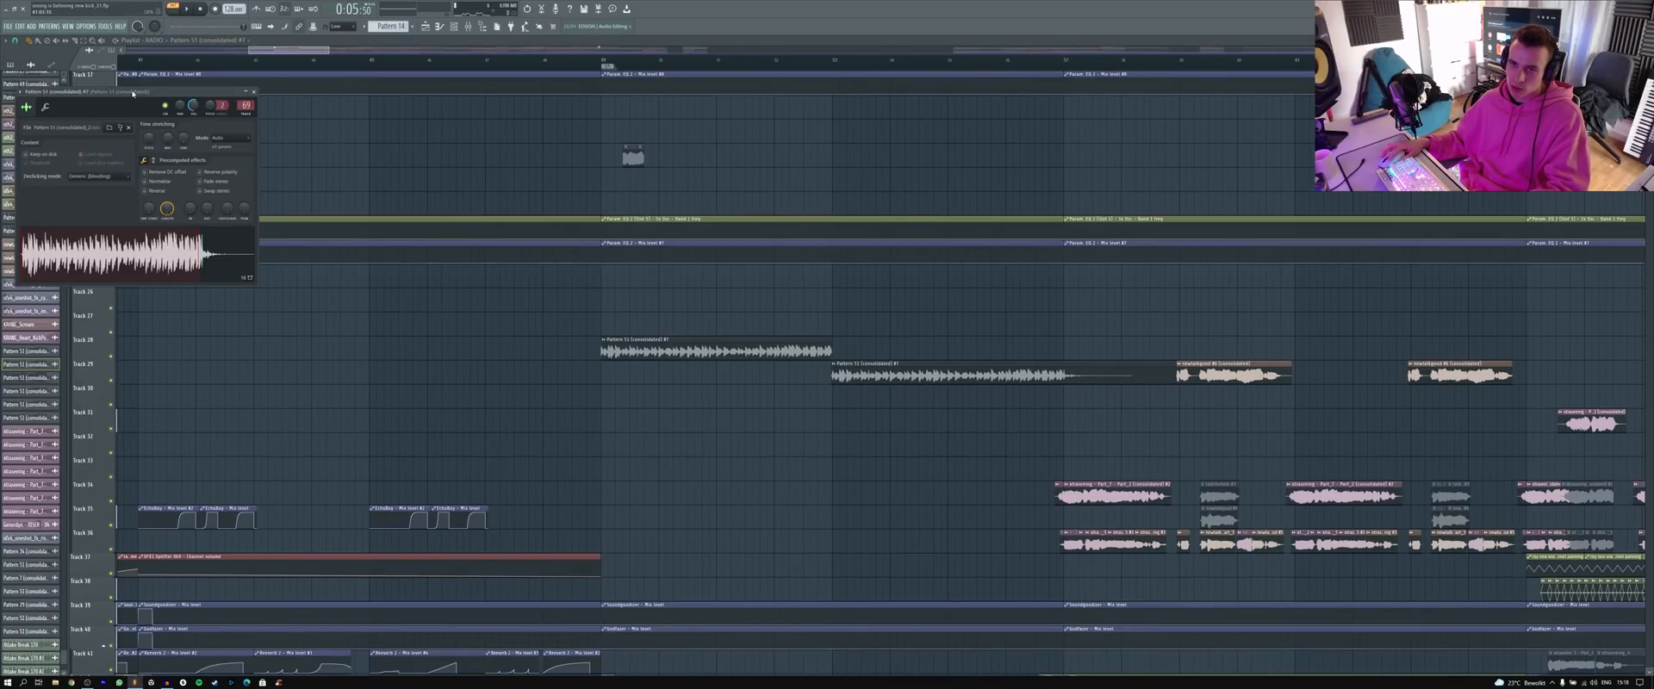
- Examine the effect chain on the Track 29 clip's mixer track alongside its channel settings, and return to the playlist
drag(131, 92, 665, 136)
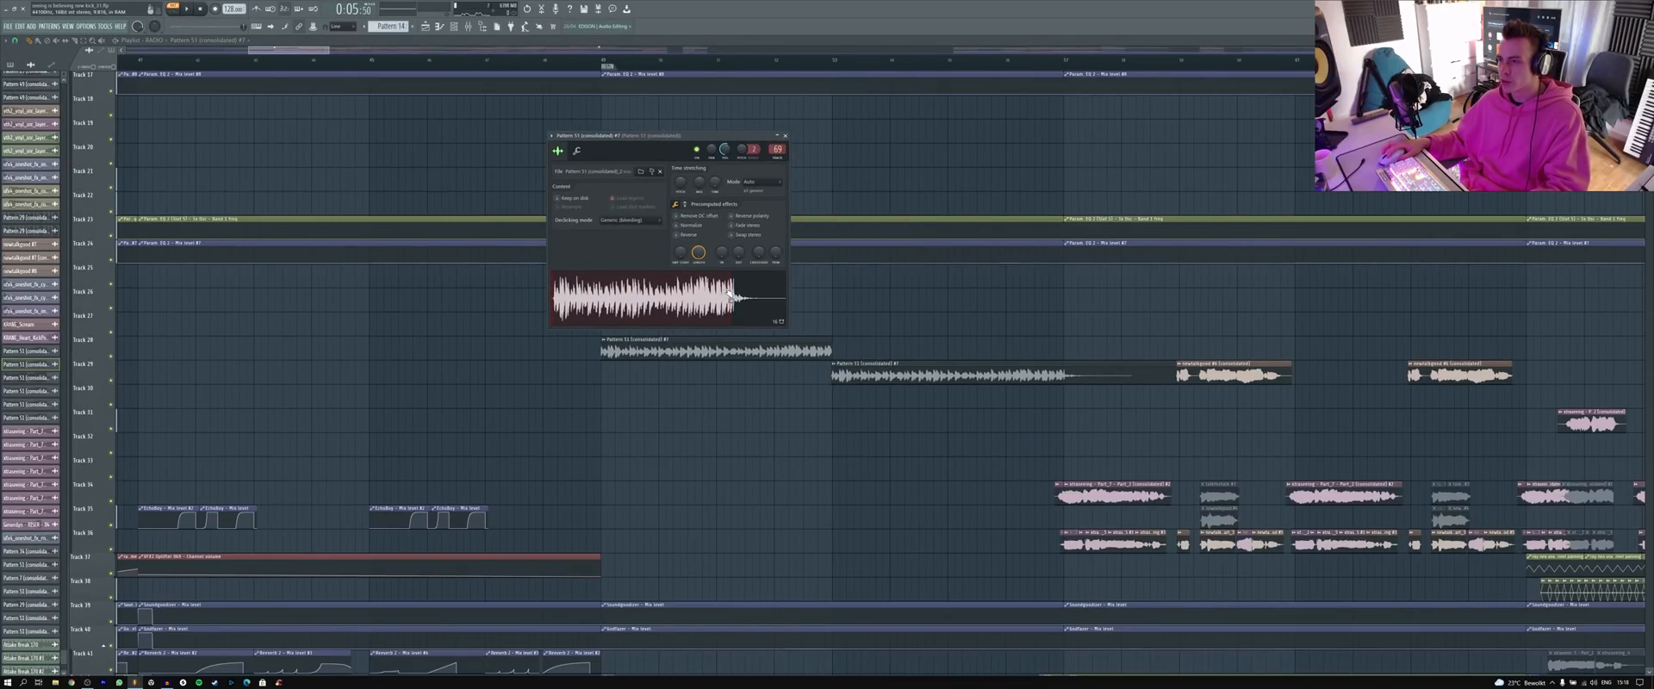
key(F9)
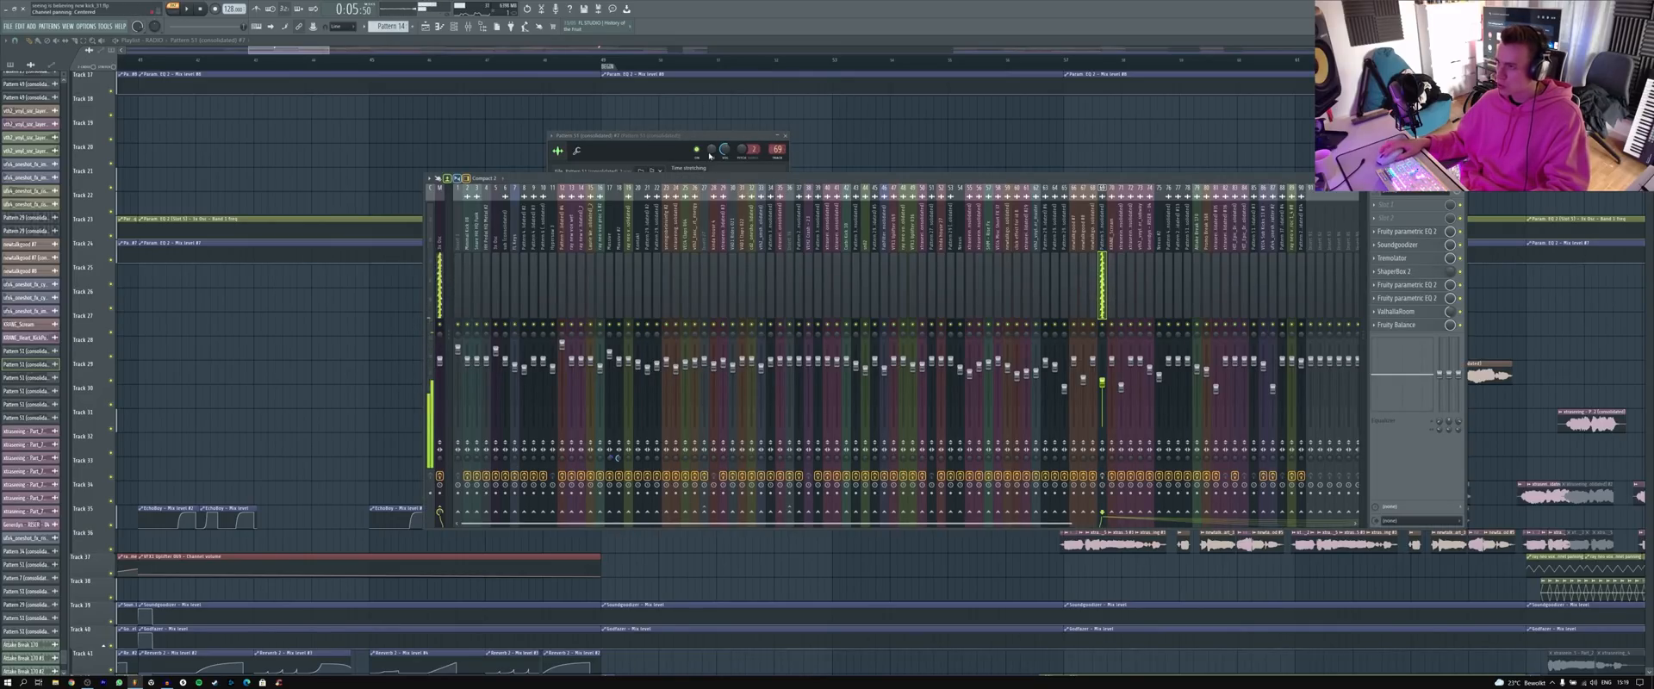
click(673, 138)
scroll(1086, 255, down, 6)
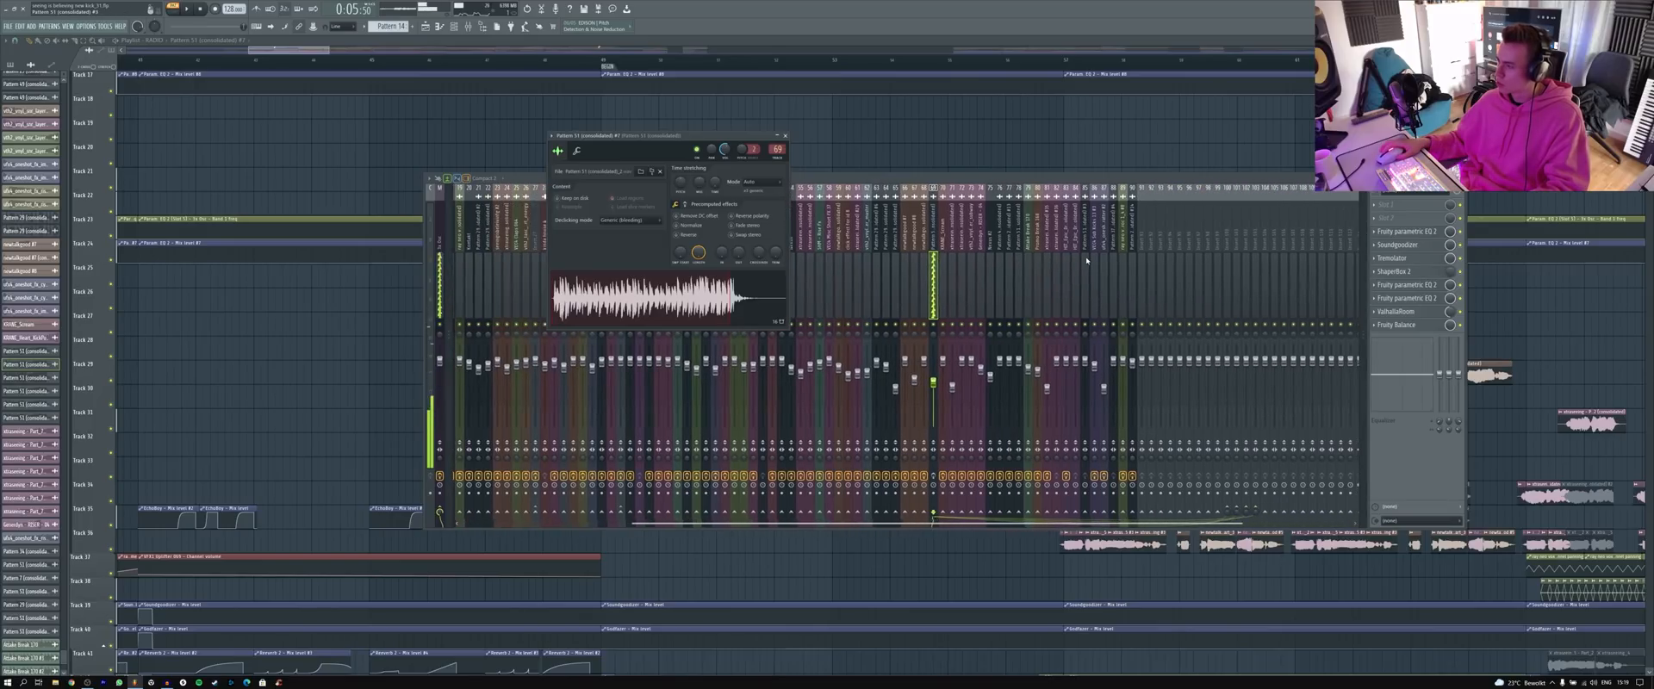
scroll(1086, 255, up, 6)
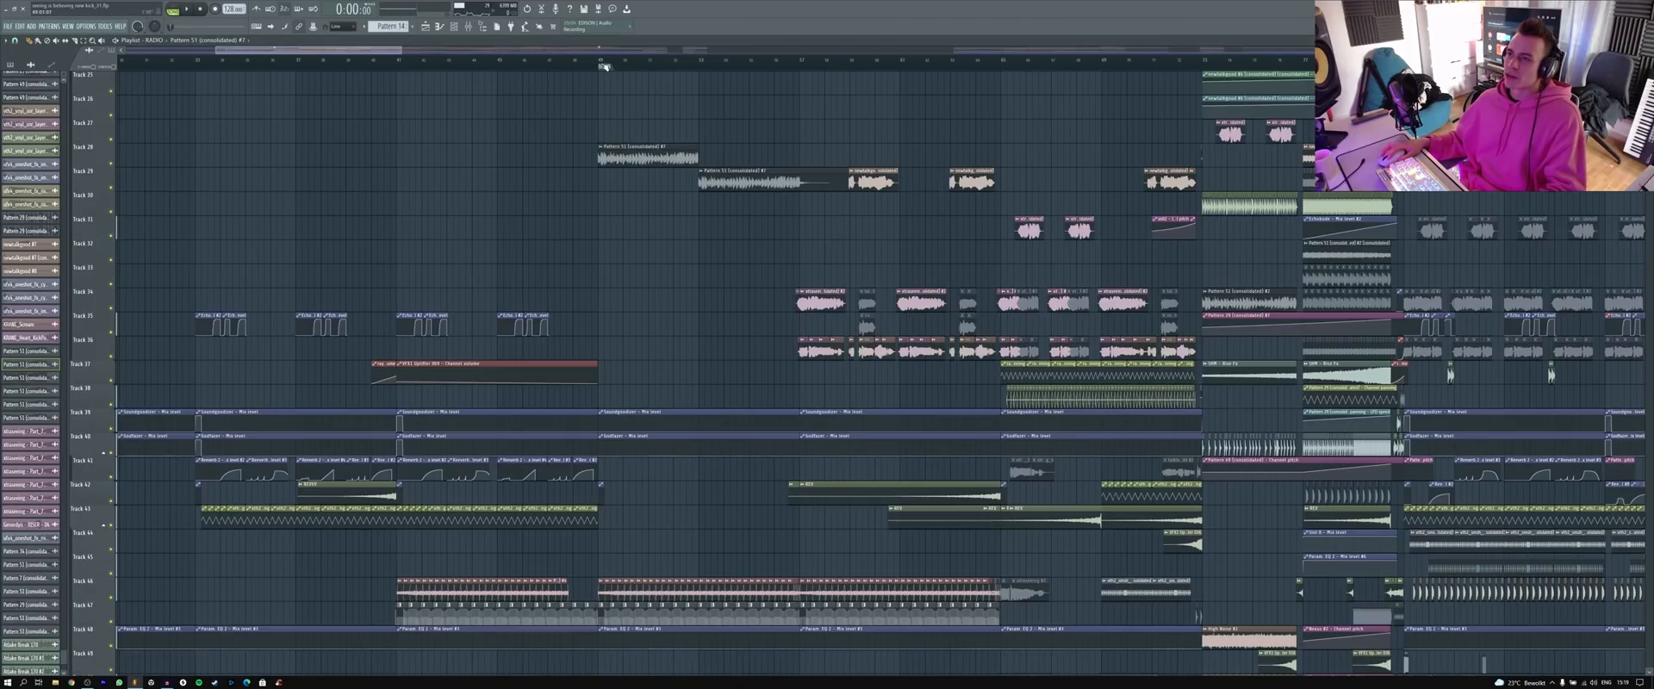
scroll(626, 325, up, 5)
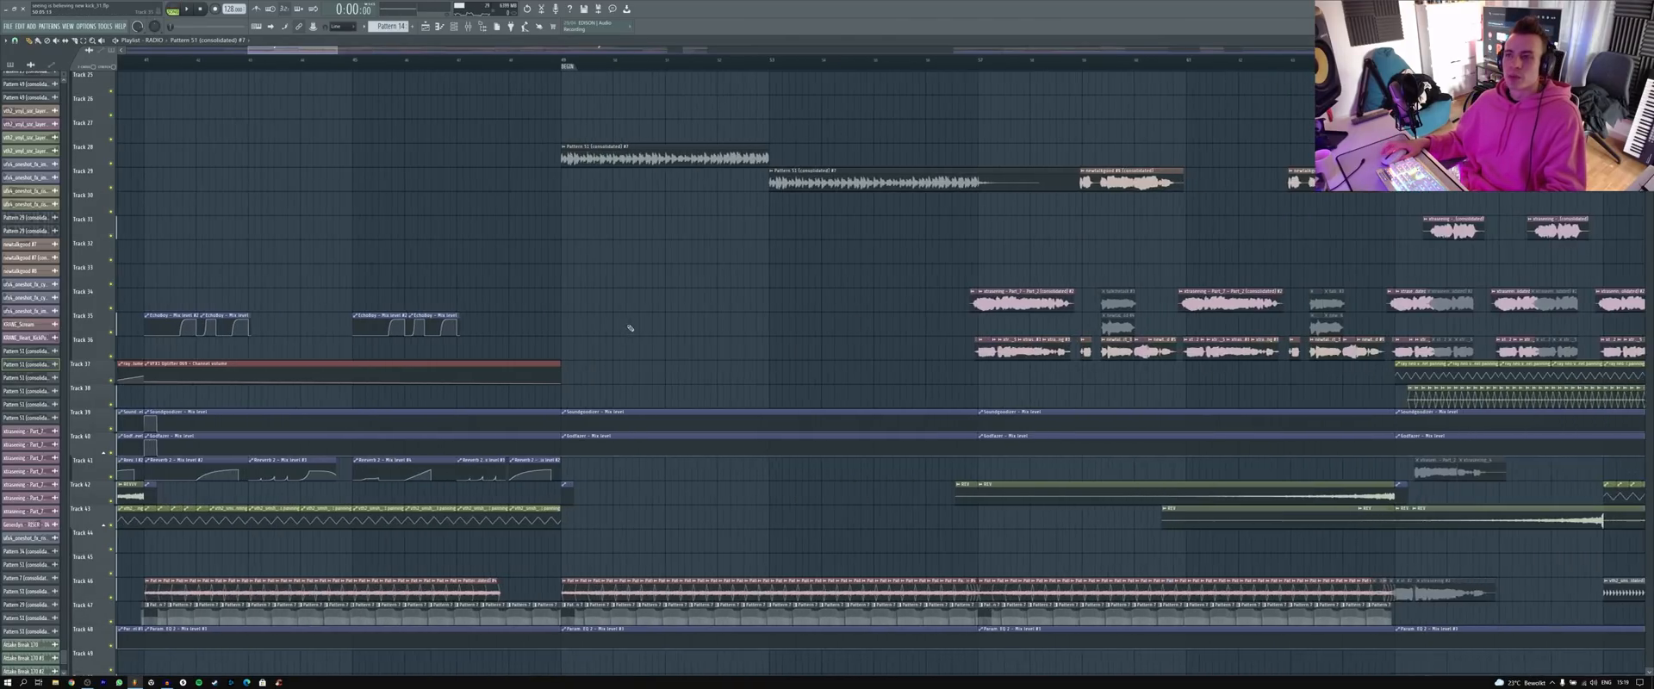
- Play the break from the 1:30 marker while surveying its clips and automation across the playlist tracks
key(space)
scroll(753, 530, up, 6)
scroll(753, 534, down, 5)
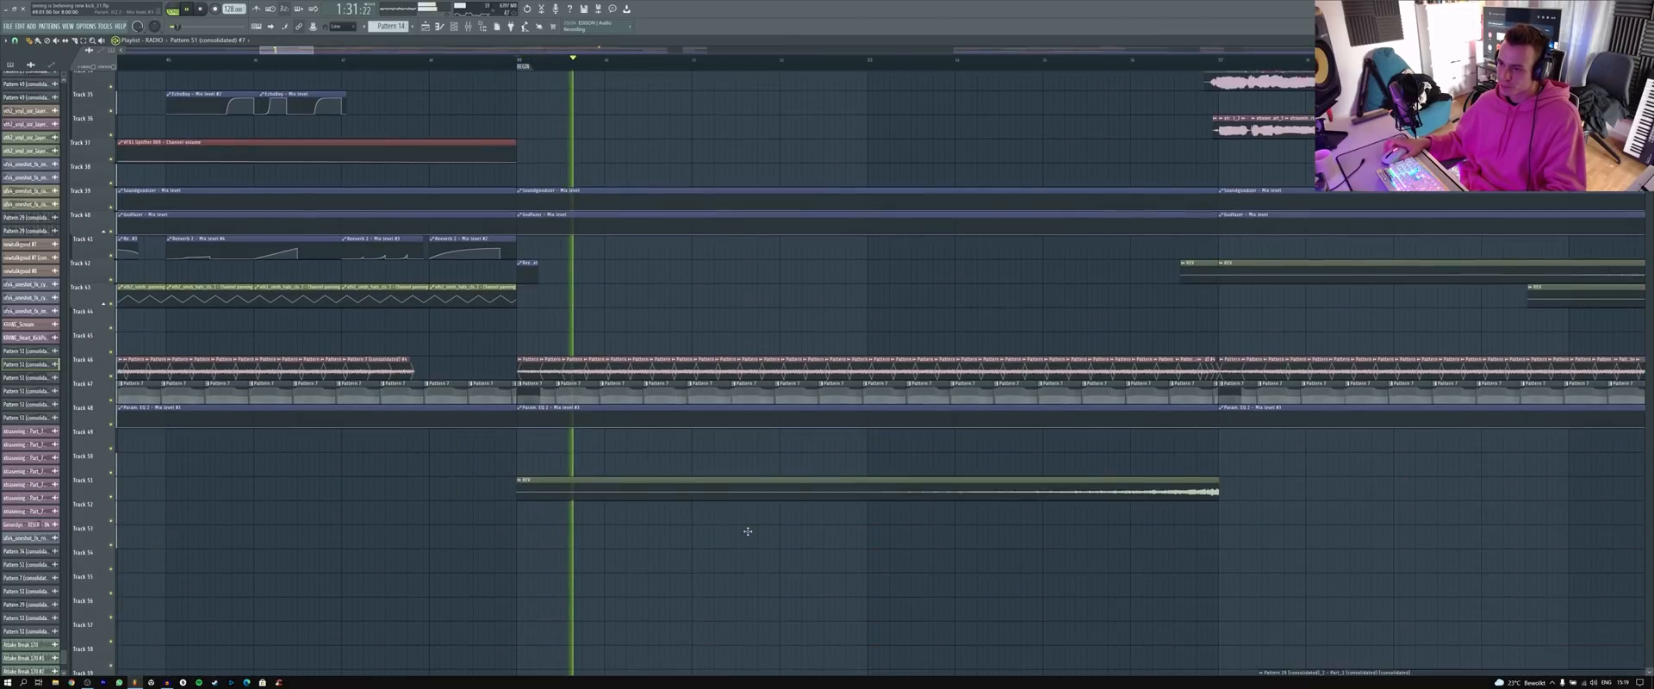
scroll(748, 531, up, 6)
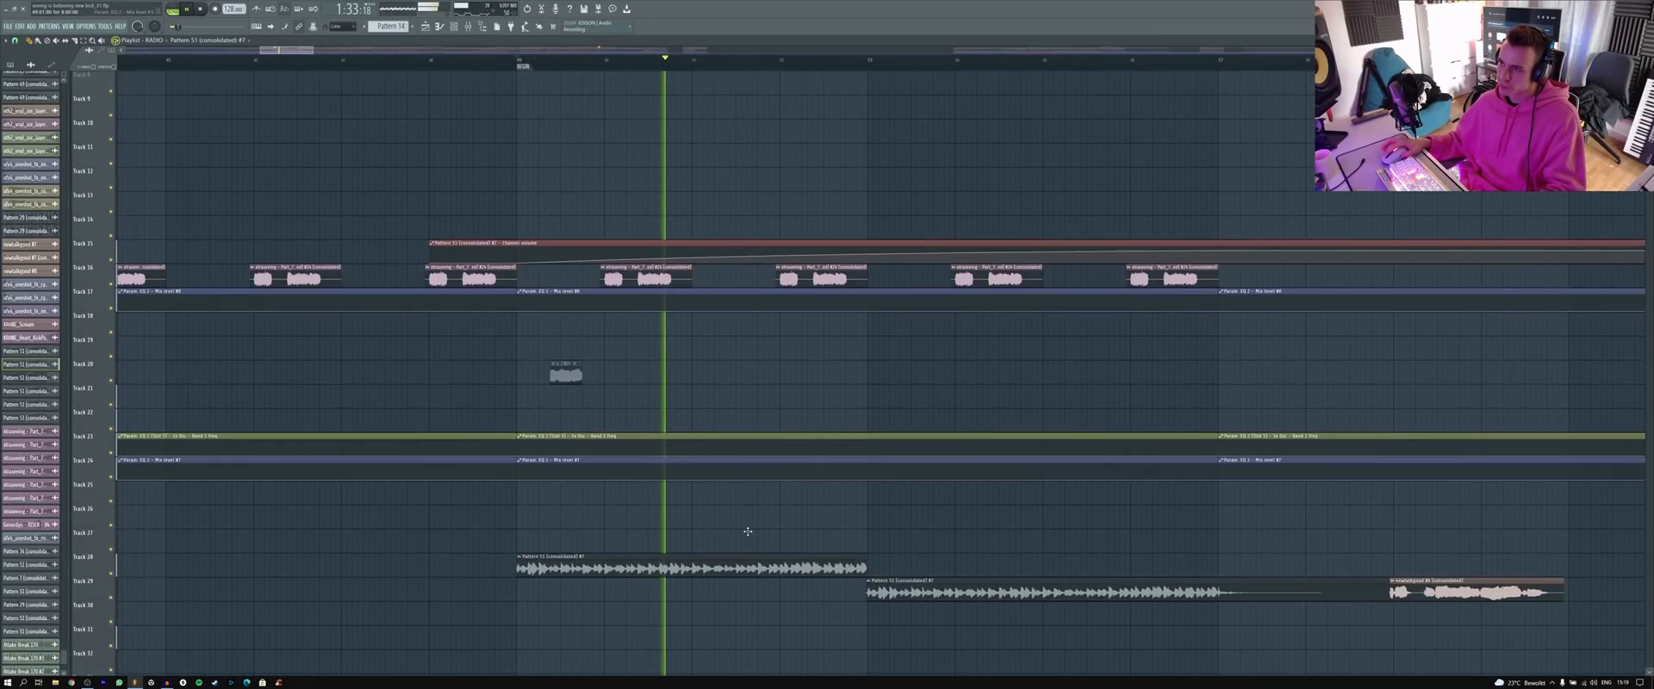
scroll(748, 531, down, 8)
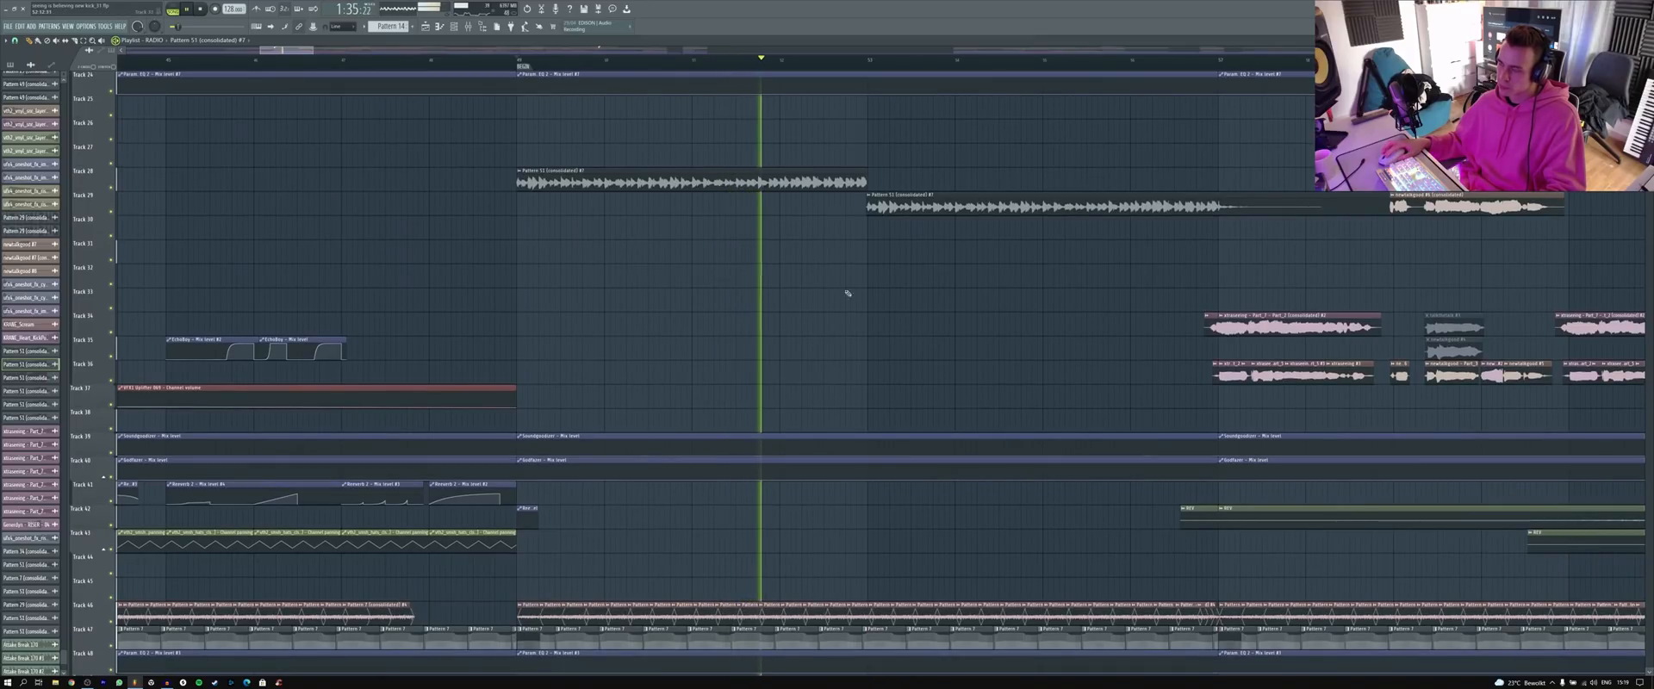
key(space)
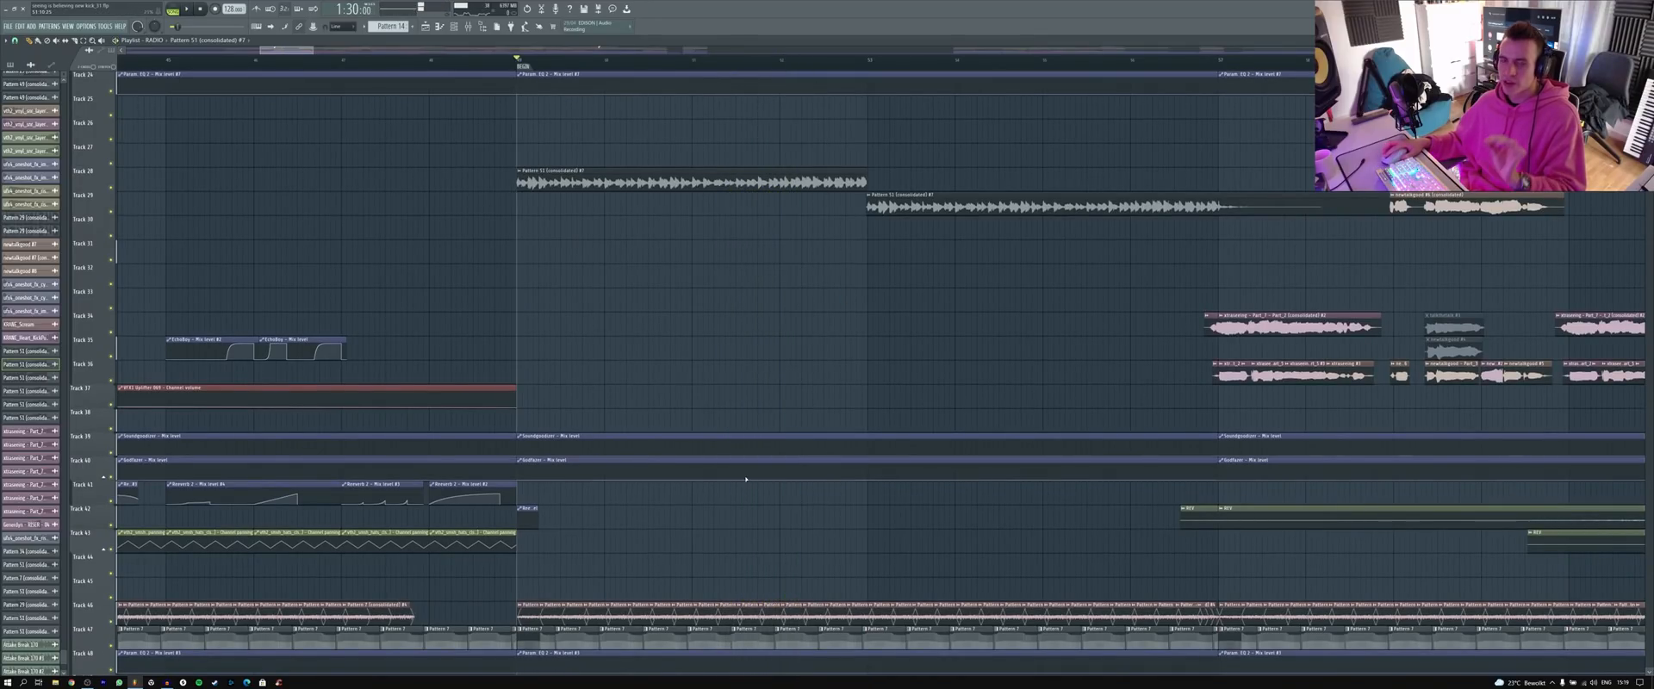
- Trace the repeated clips on Track 46 through the first half of the break and start playback from 1:30
scroll(786, 385, down, 4)
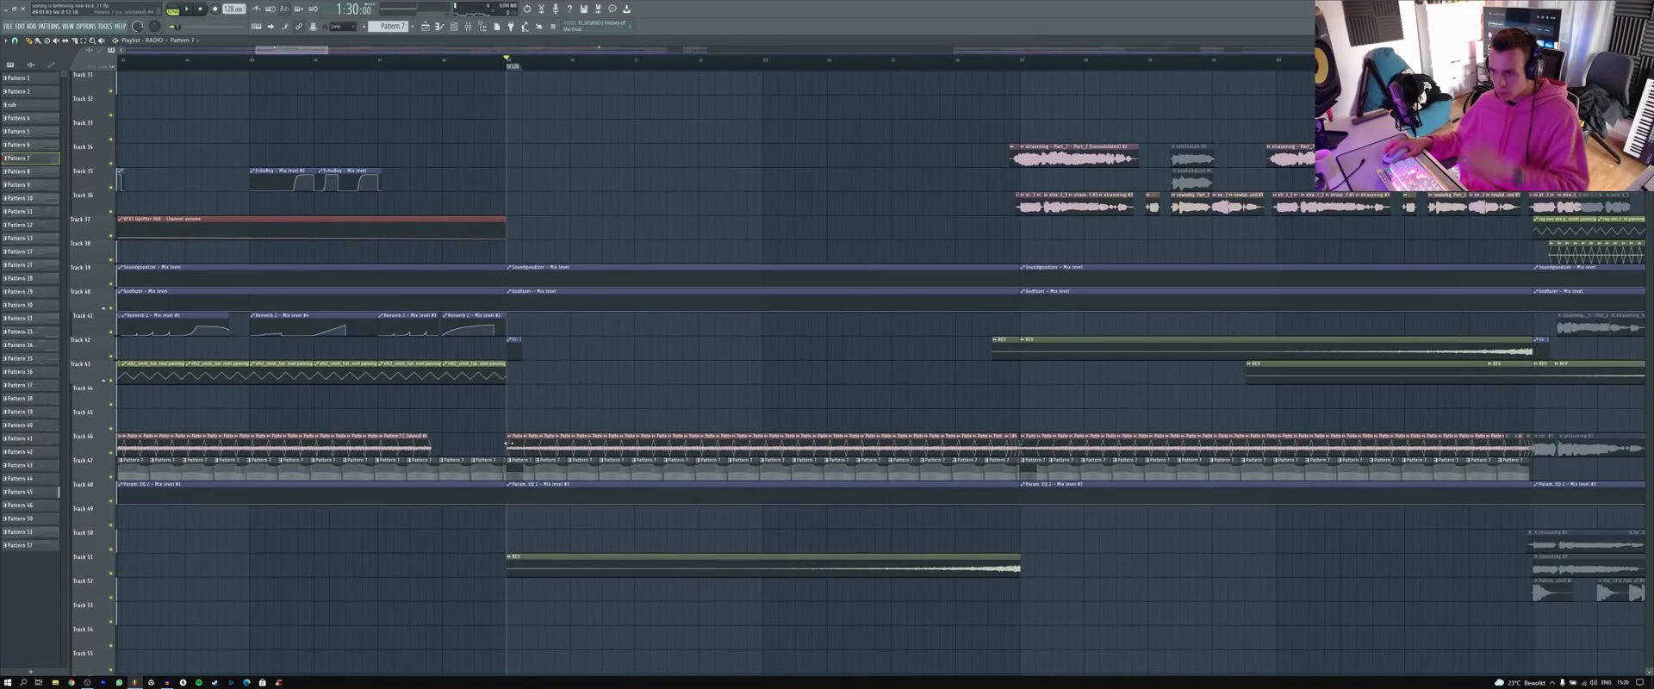
drag(519, 445, 1022, 448)
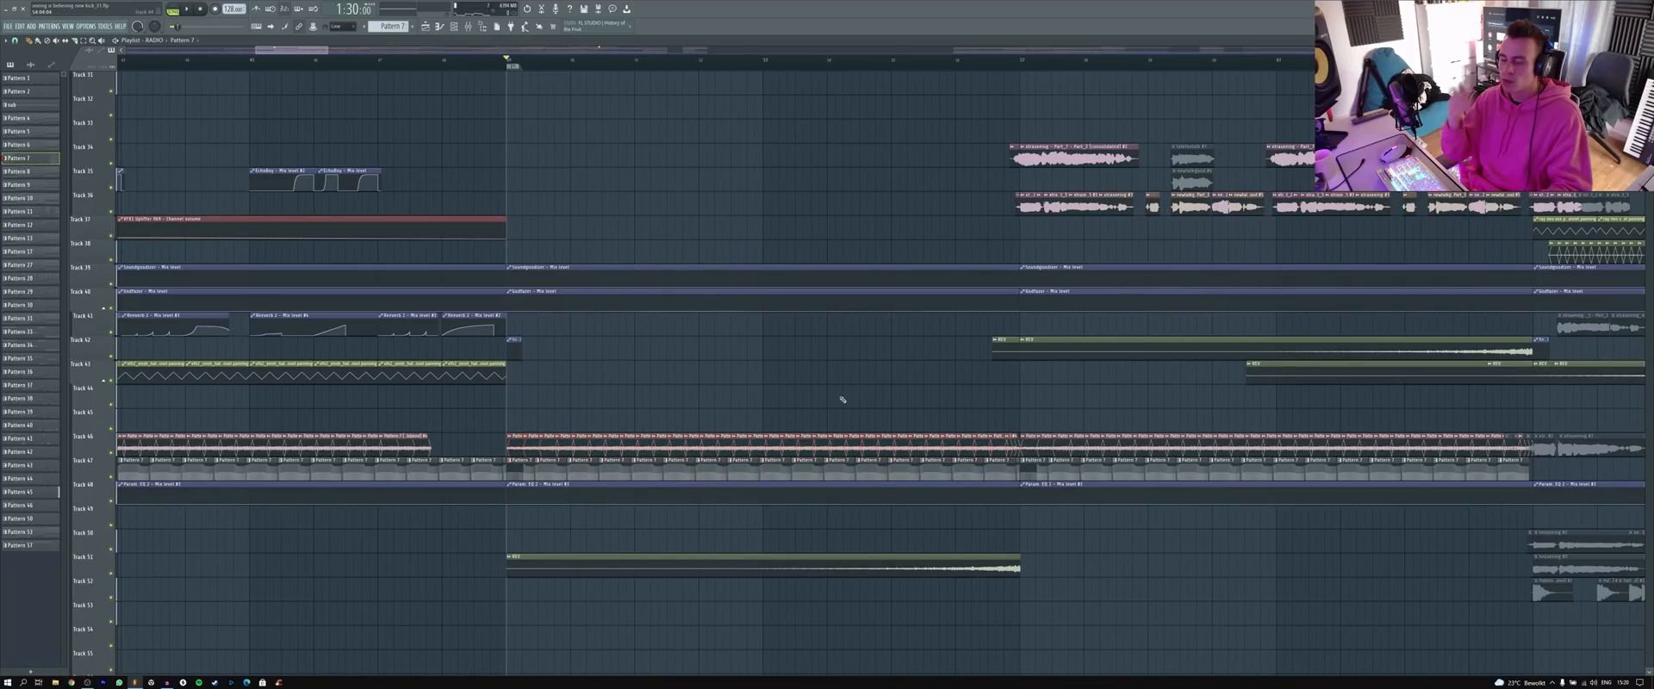
scroll(554, 436, down, 3)
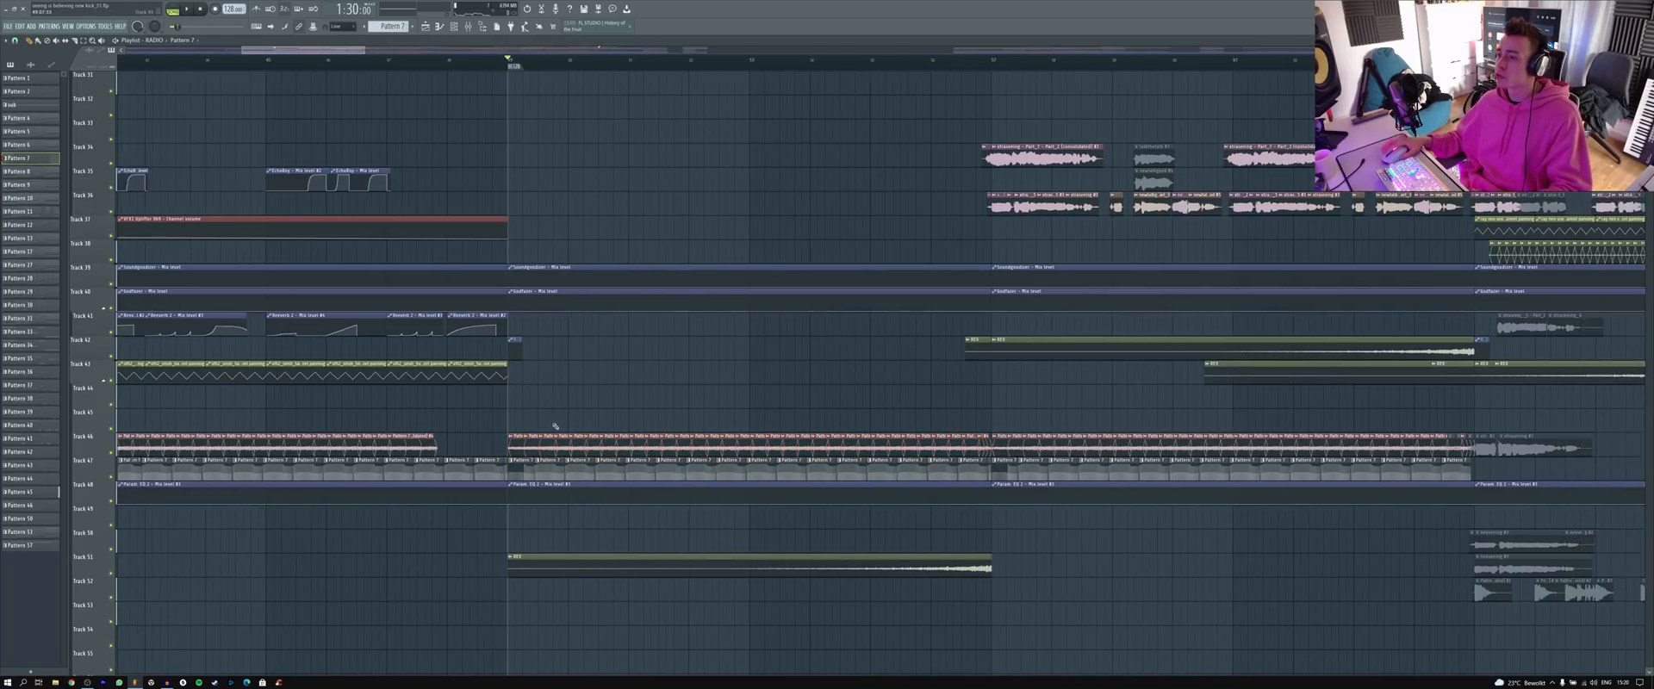
key(space)
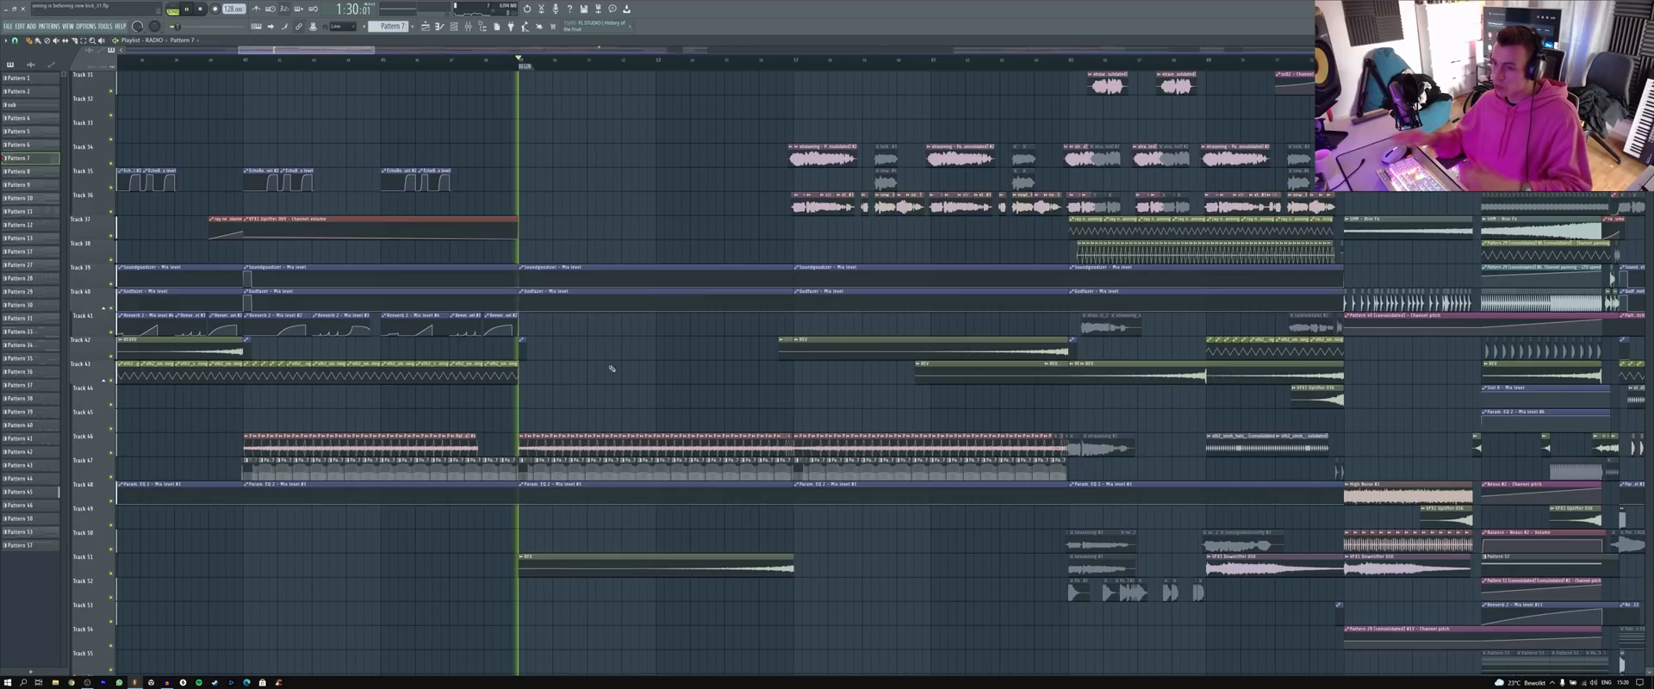
scroll(598, 372, down, 3)
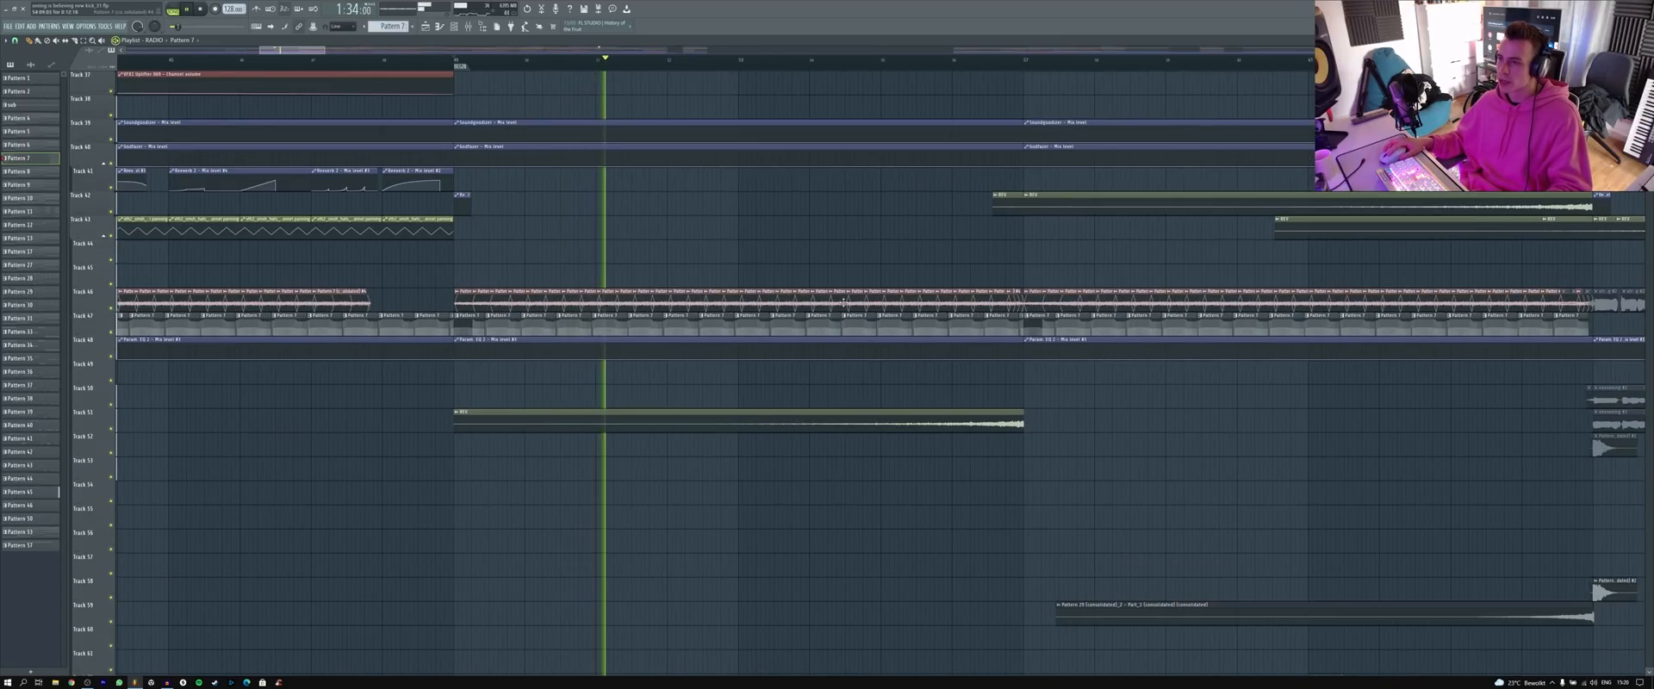
- Open the Track 46 clip's channel settings and mixer track, audition it, and inspect both precomputed effects pages
double_click(474, 298)
key(F9)
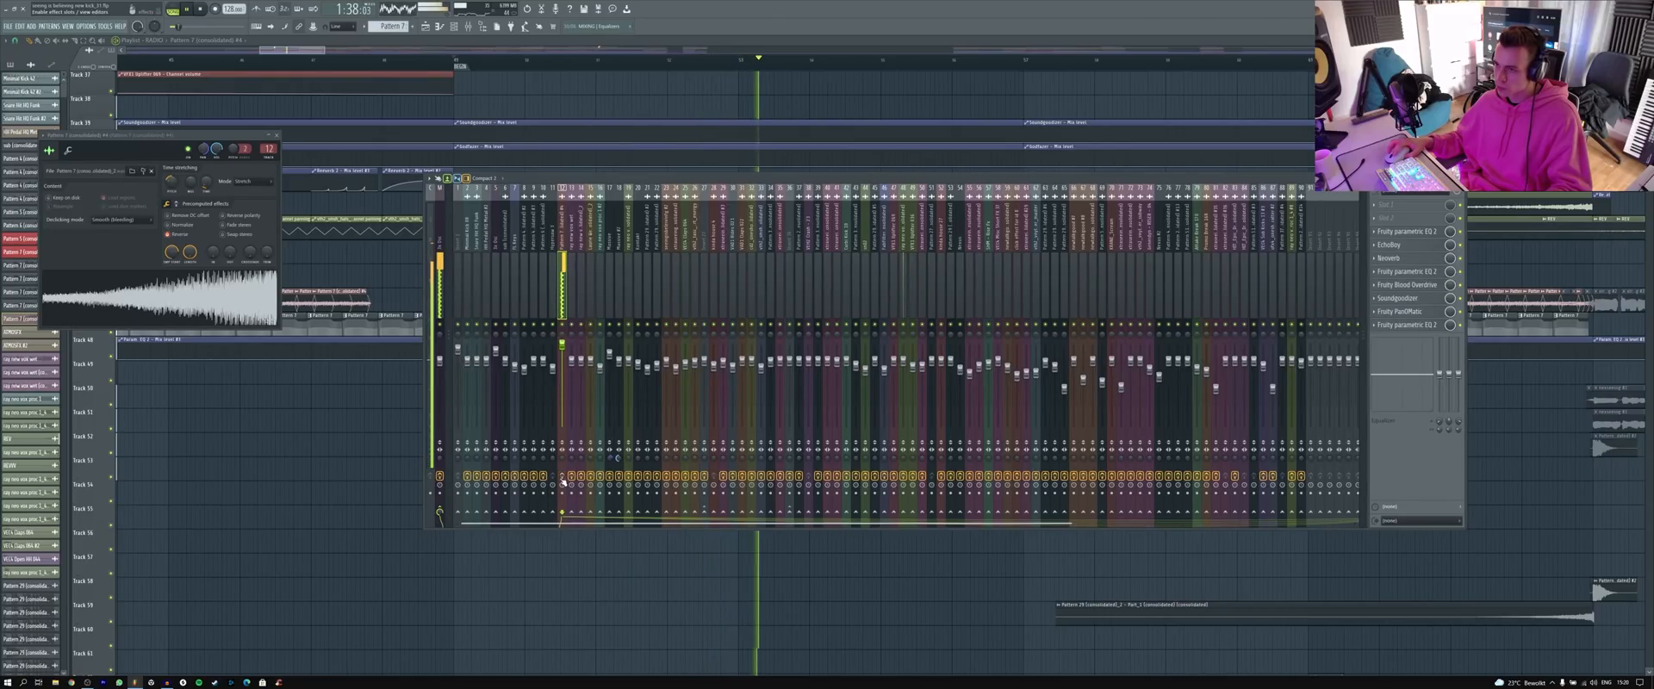
key(space)
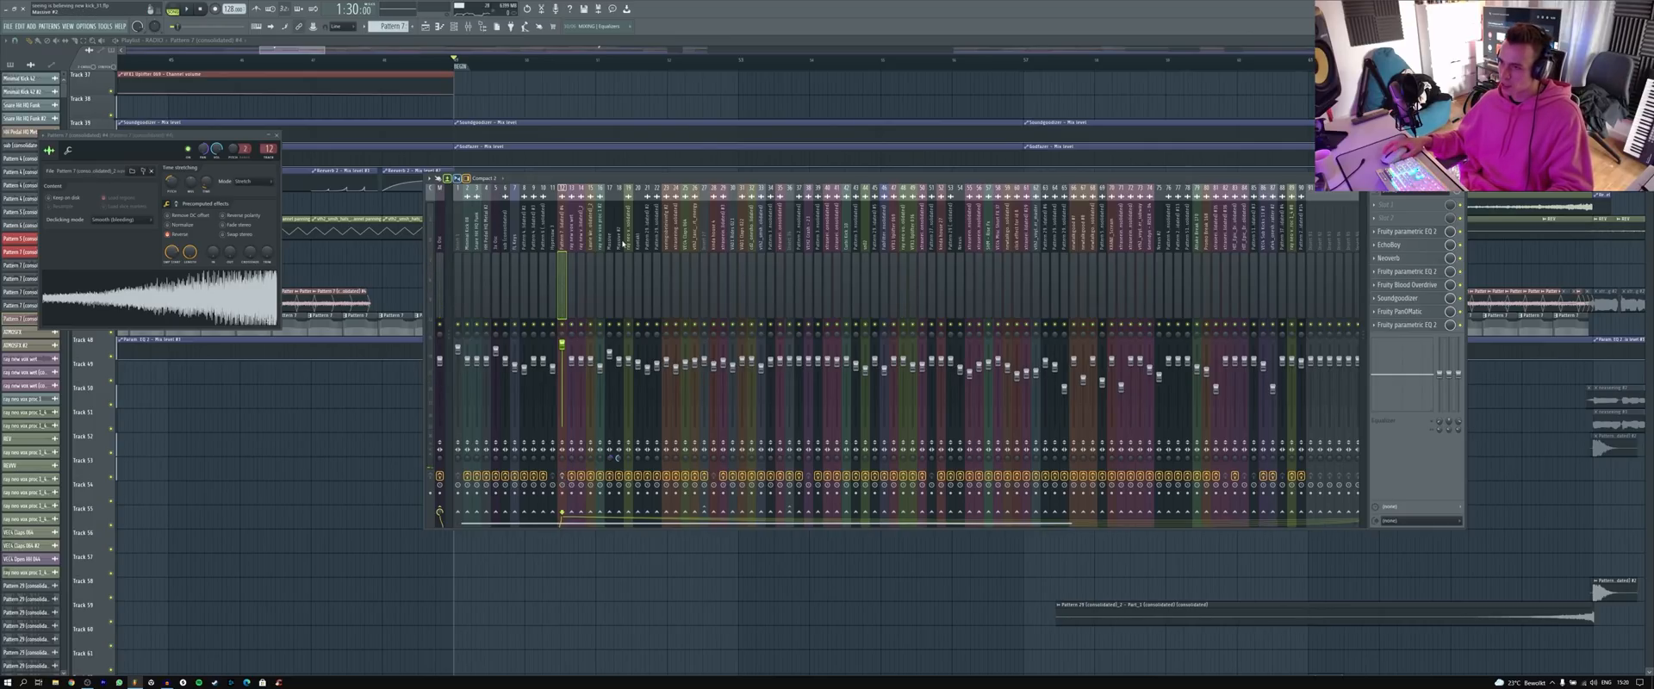
key(space)
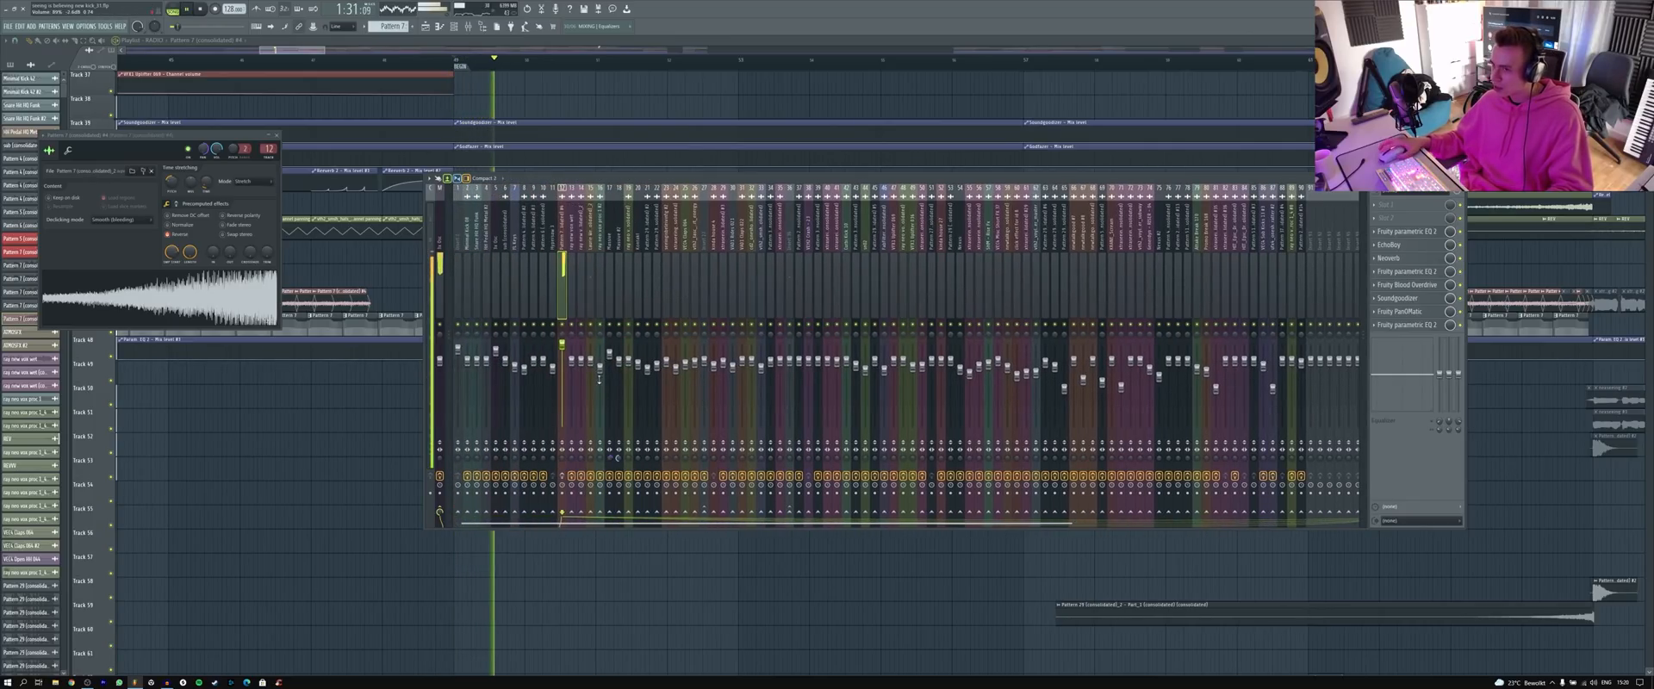
key(space)
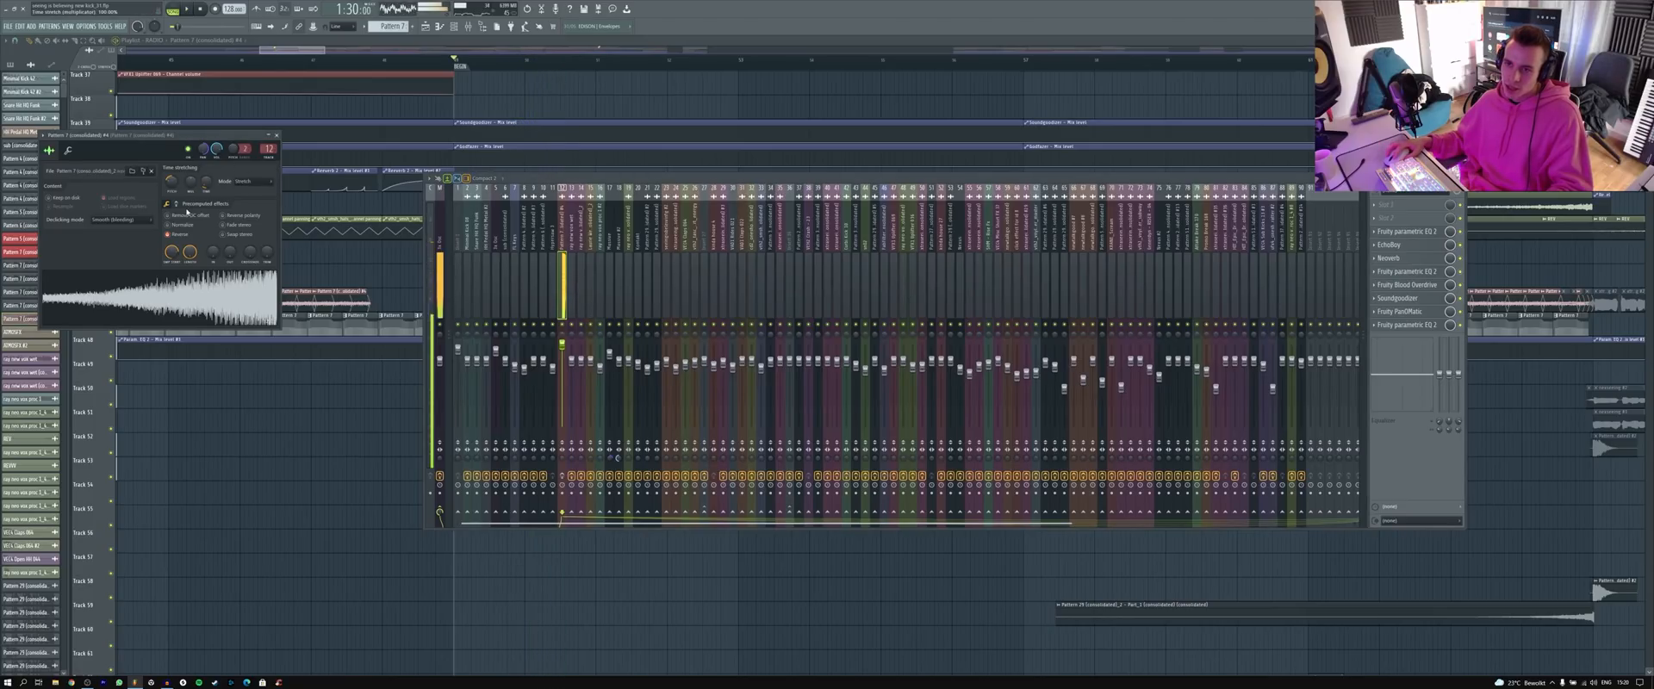
click(177, 205)
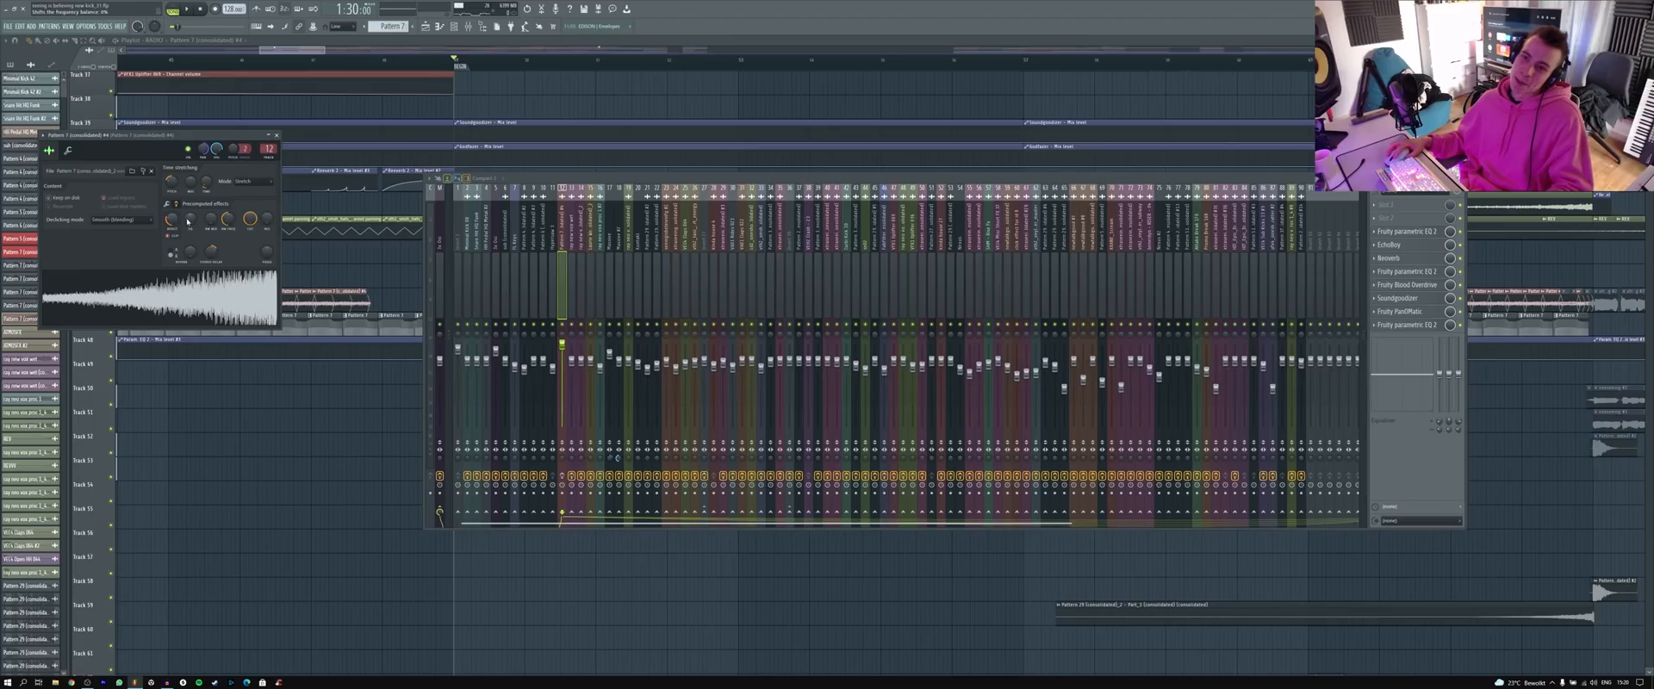
click(170, 207)
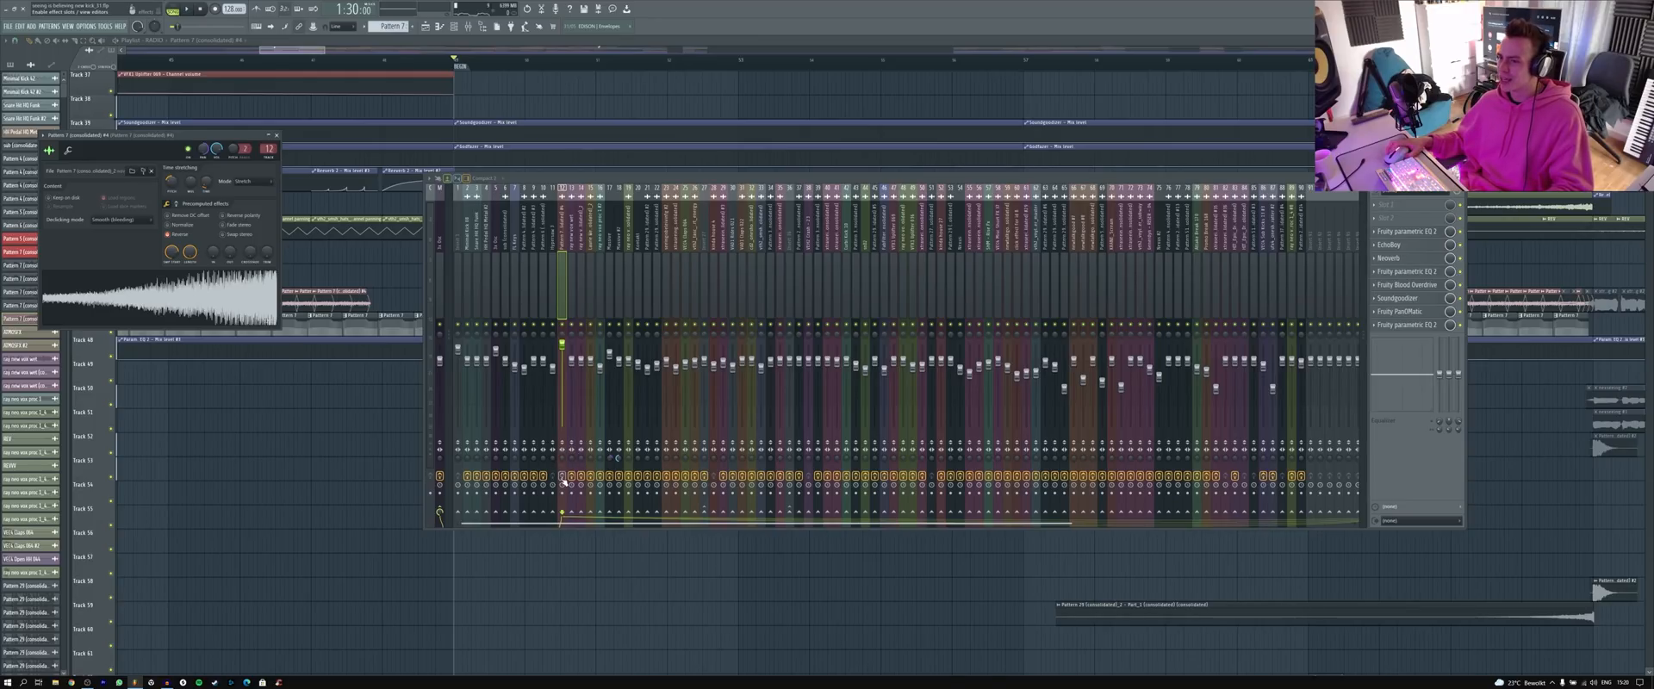
- Play the clip's mixer track while opening its Fruity parametric EQ 2 effects to inspect their curves
click(562, 272)
key(space)
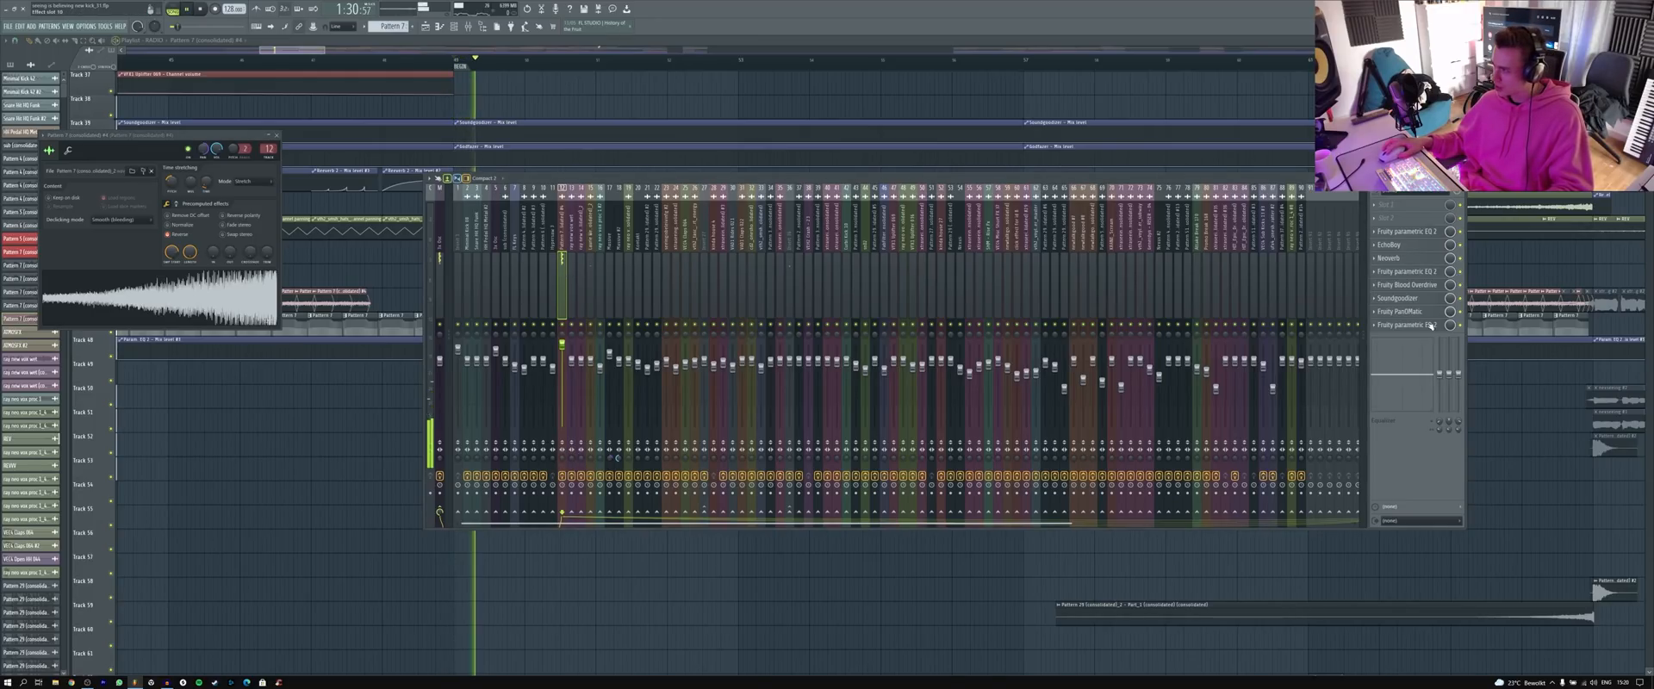
click(1431, 326)
click(1431, 326)
click(1431, 325)
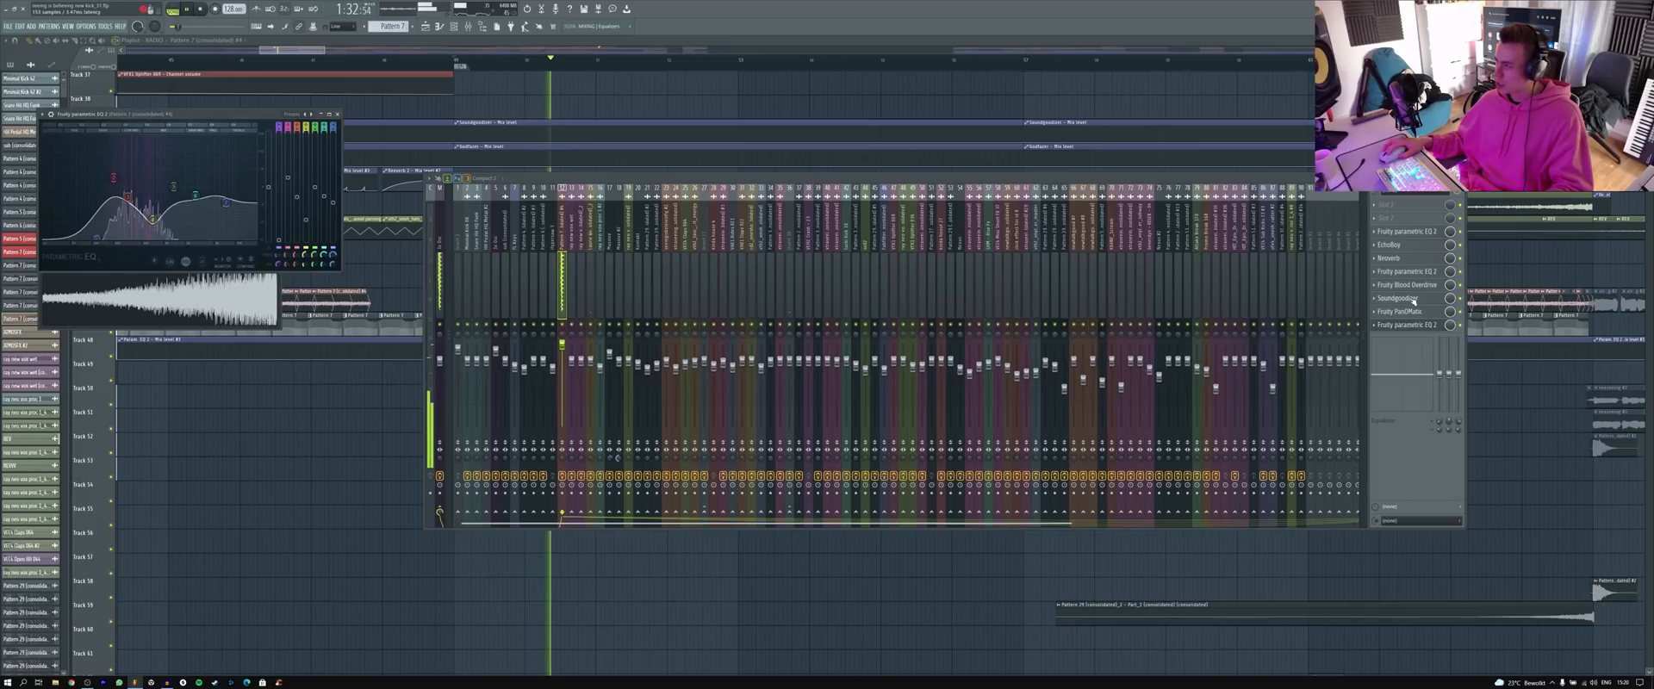
click(1427, 274)
click(1428, 233)
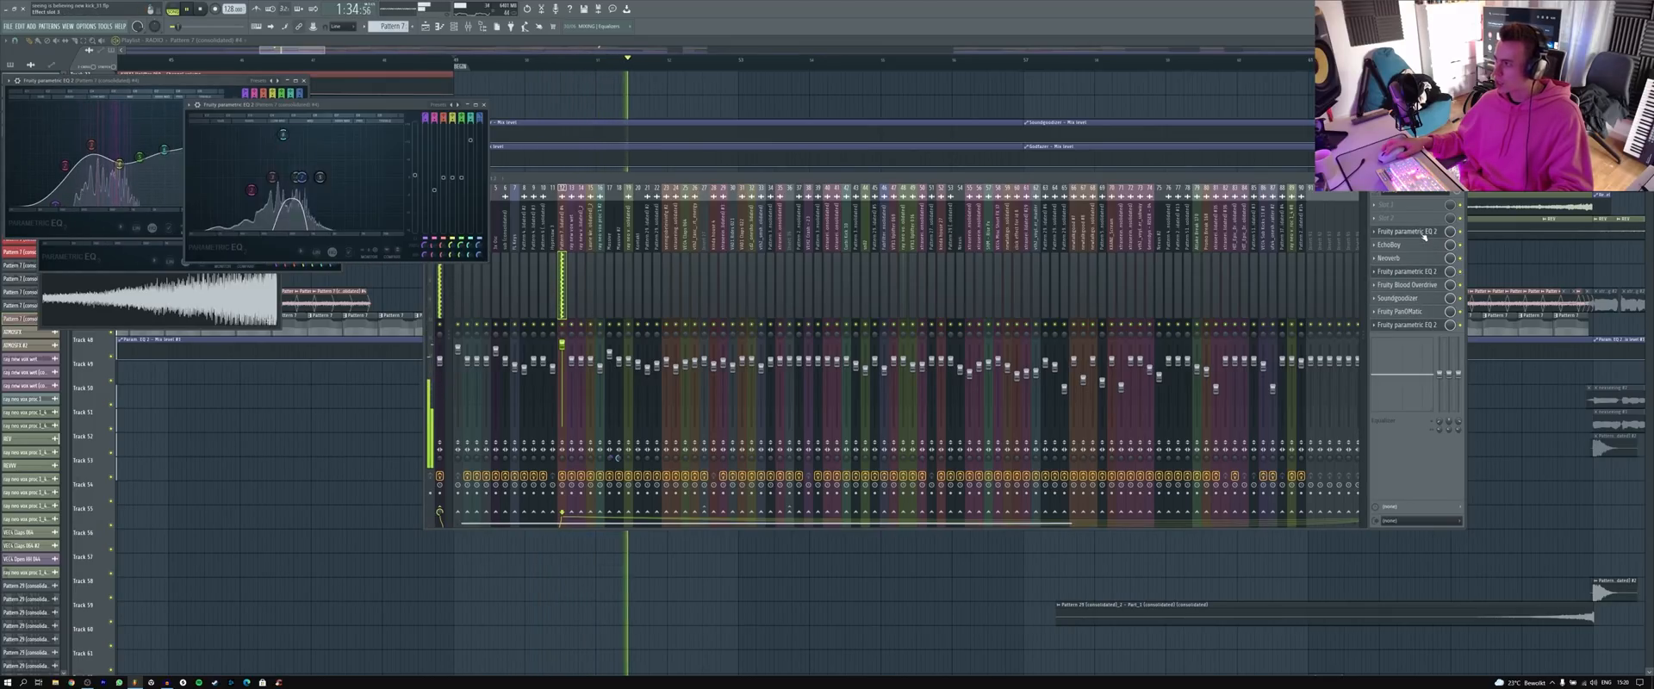
key(space)
- Place the narrow-band Fruity parametric EQ 2 window over the mixer and examine its response during playback
drag(380, 130, 734, 203)
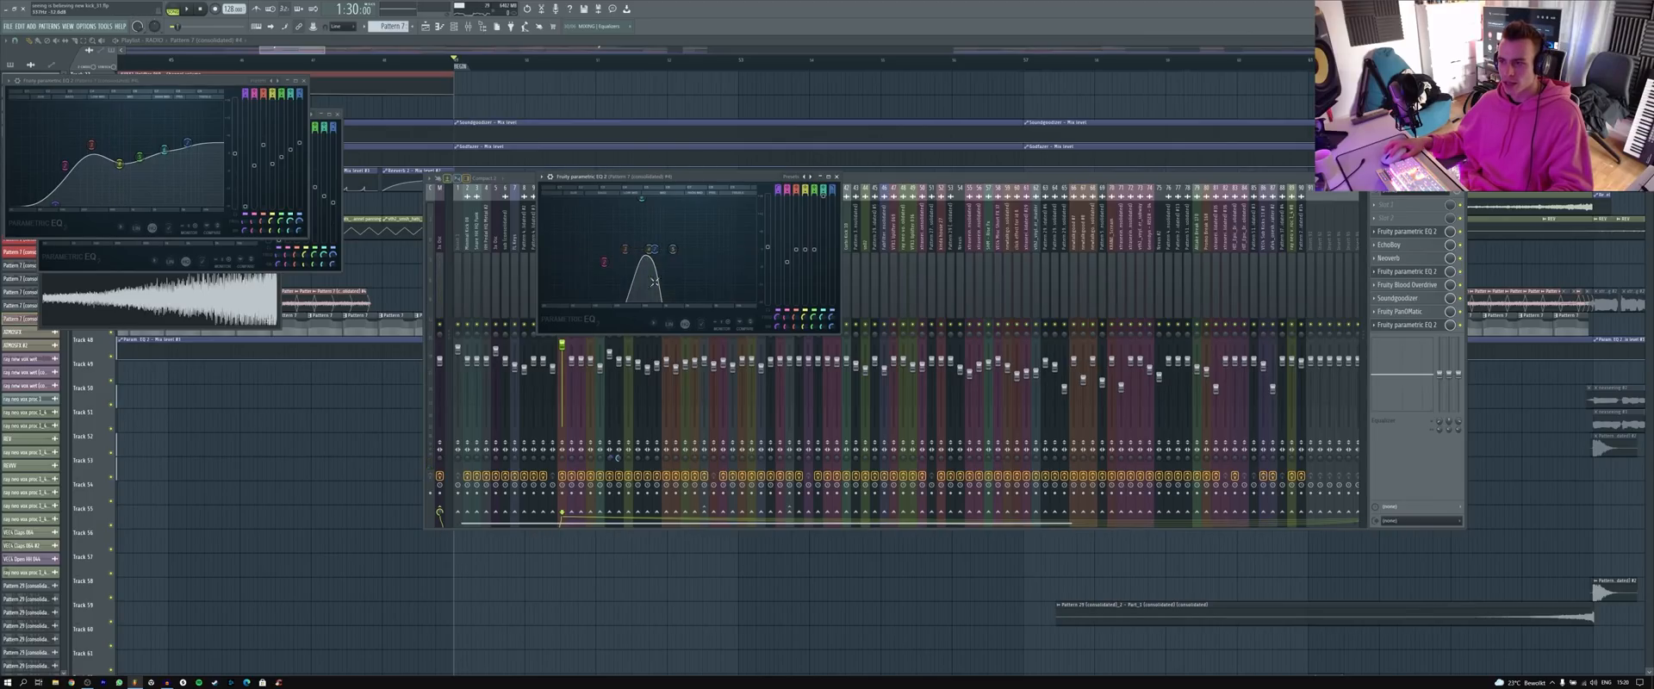
drag(632, 182, 731, 172)
key(space)
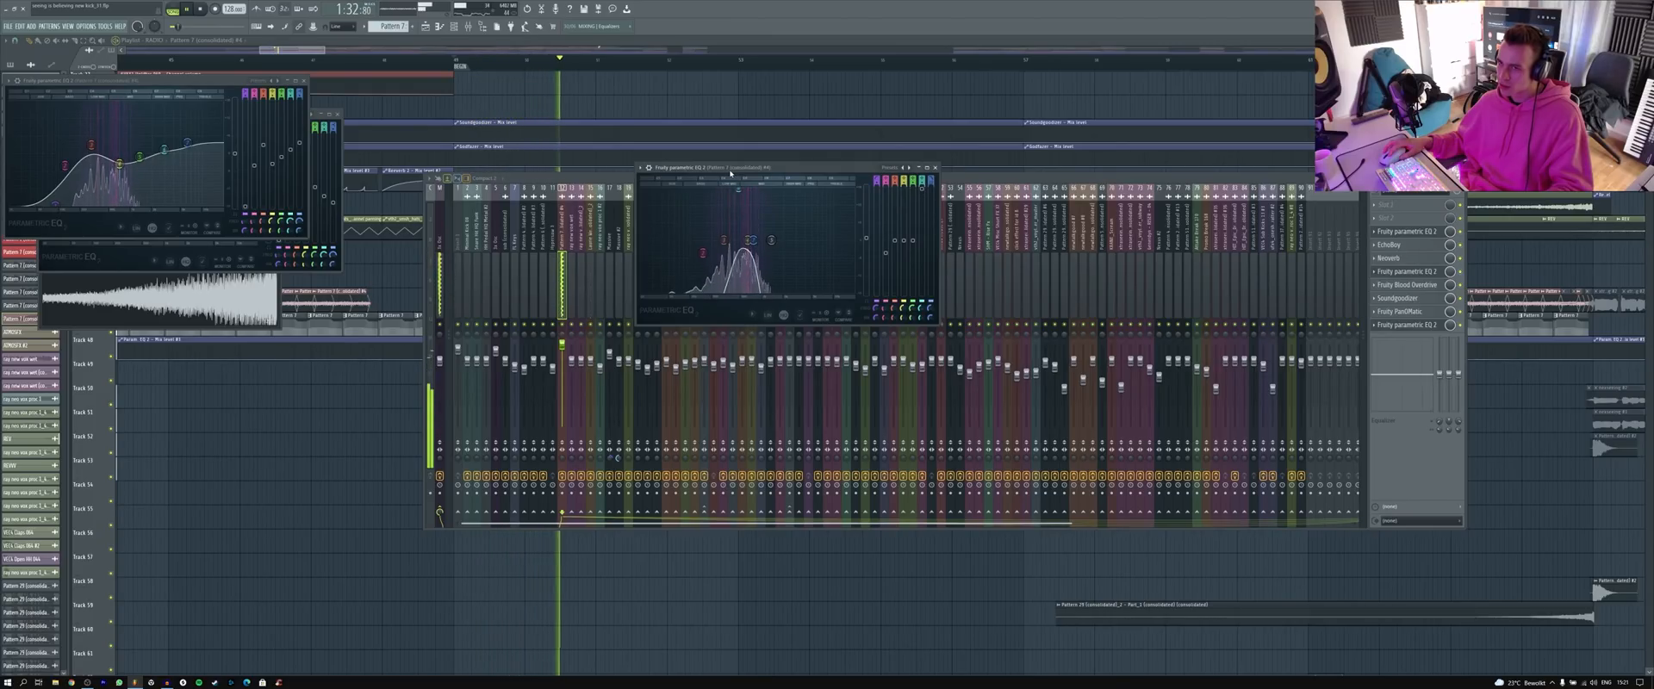
key(space)
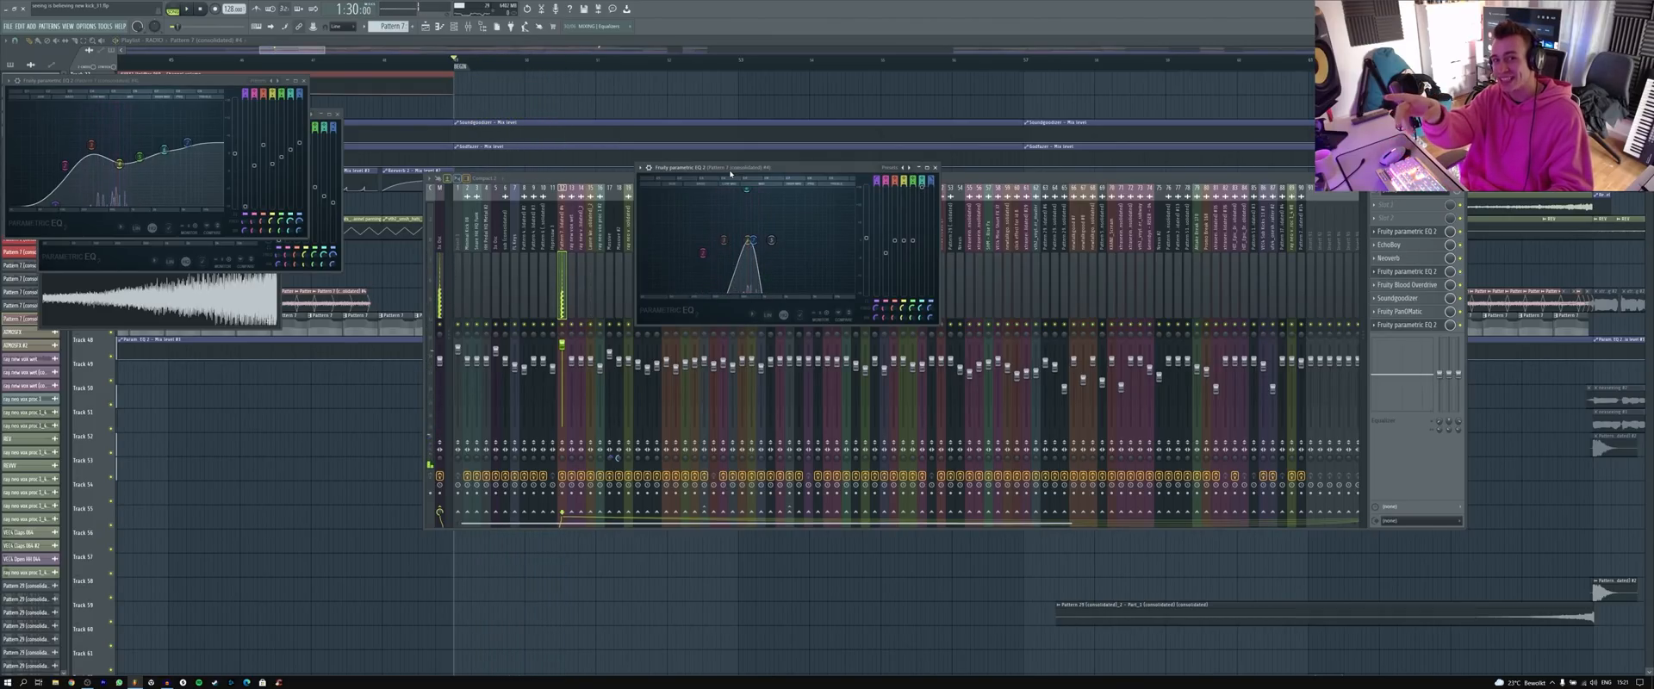
- Audition the track with the first Fruity parametric EQ 2 bypassed, and close all windows to return to the playlist
key(space)
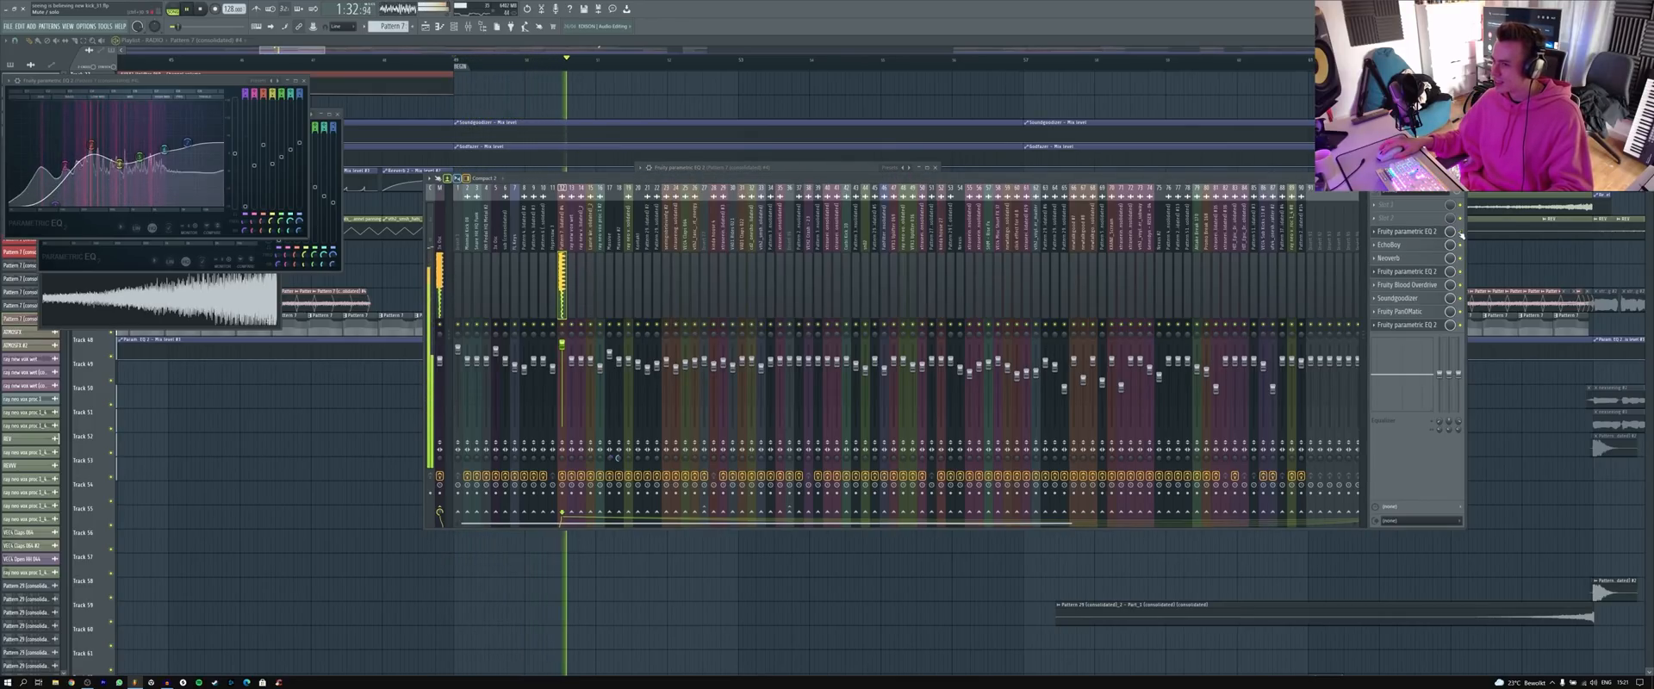
key(space)
key(F12)
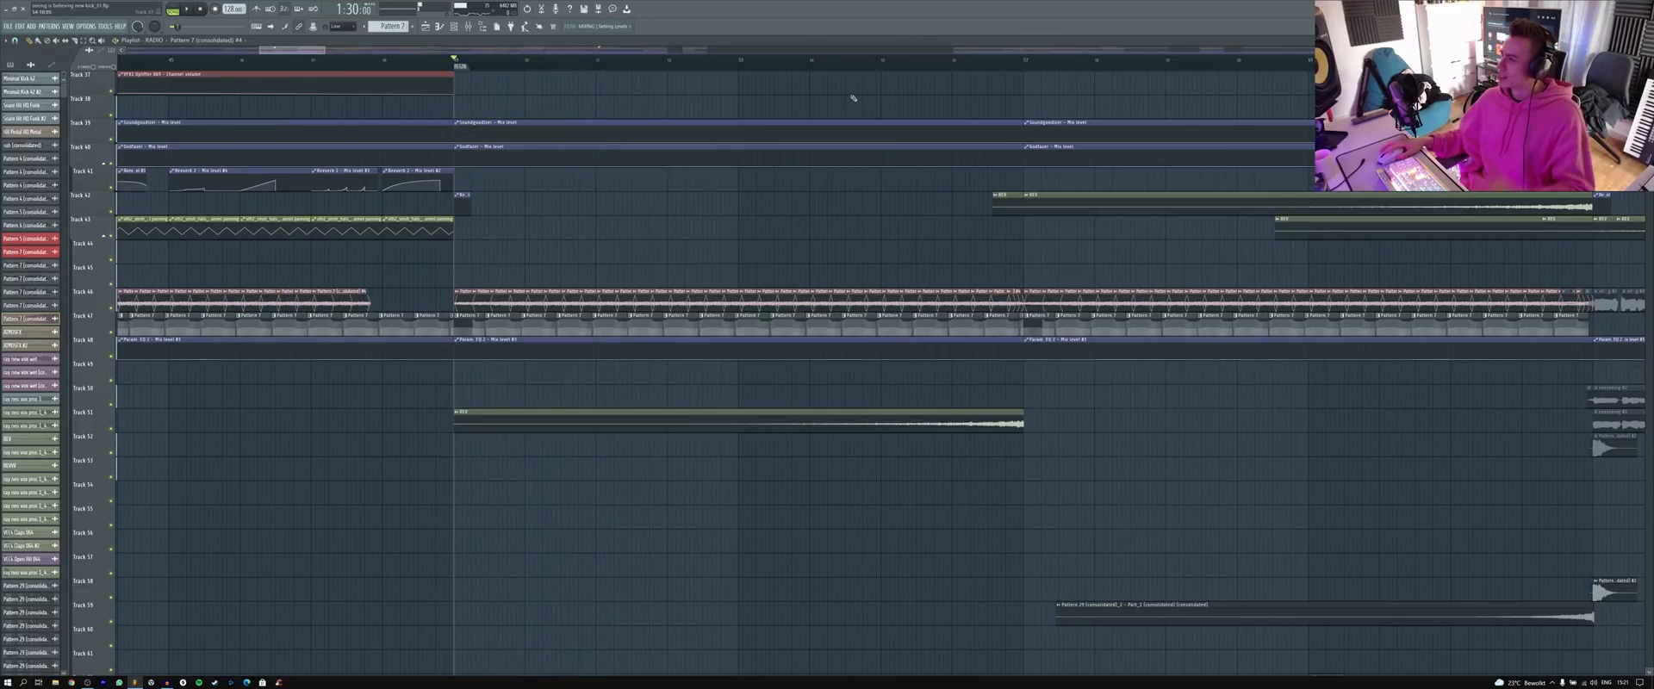
- Survey the remaining tracks of the break, continuing to the vocal section that starts at 1:45
scroll(509, 478, up, 4)
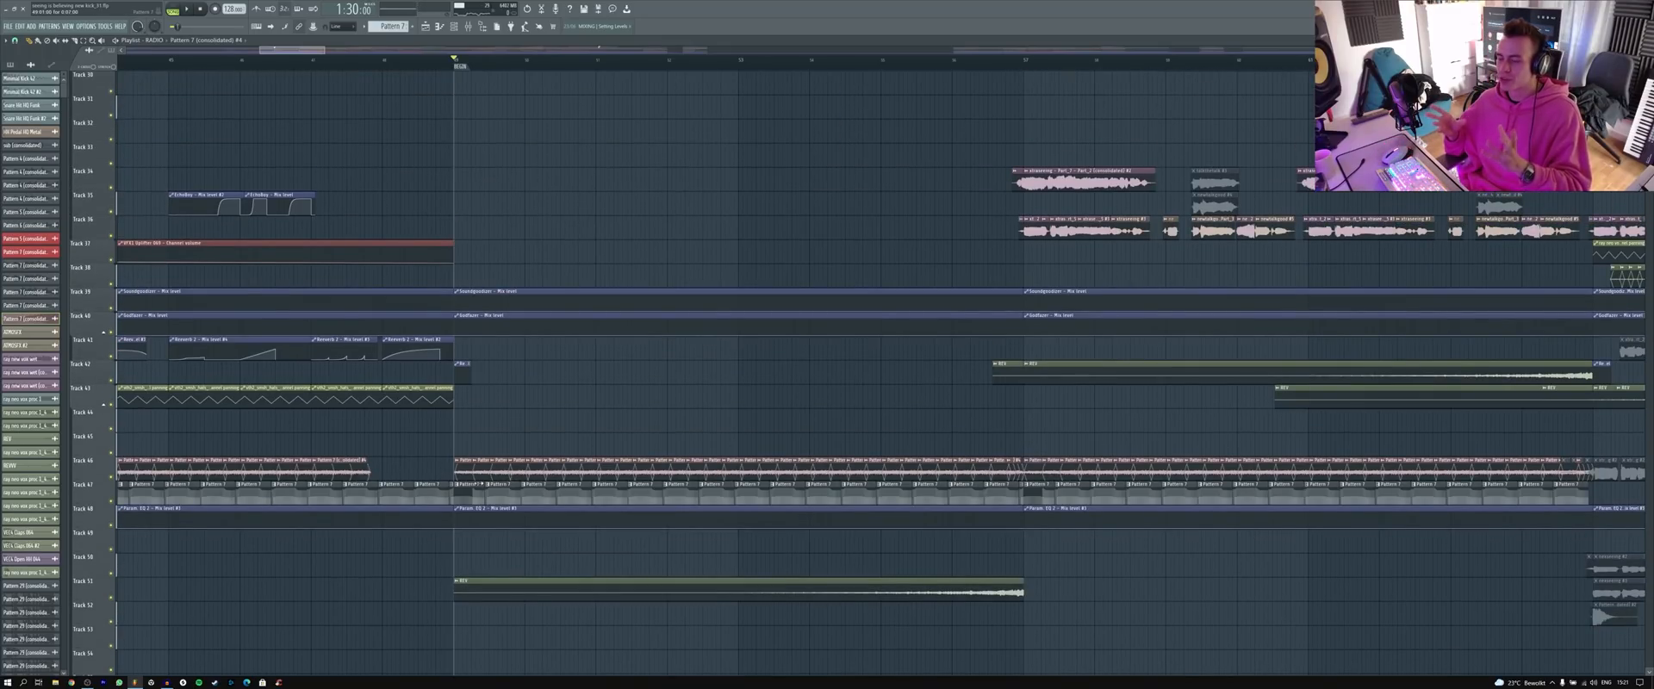
scroll(647, 472, down, 9)
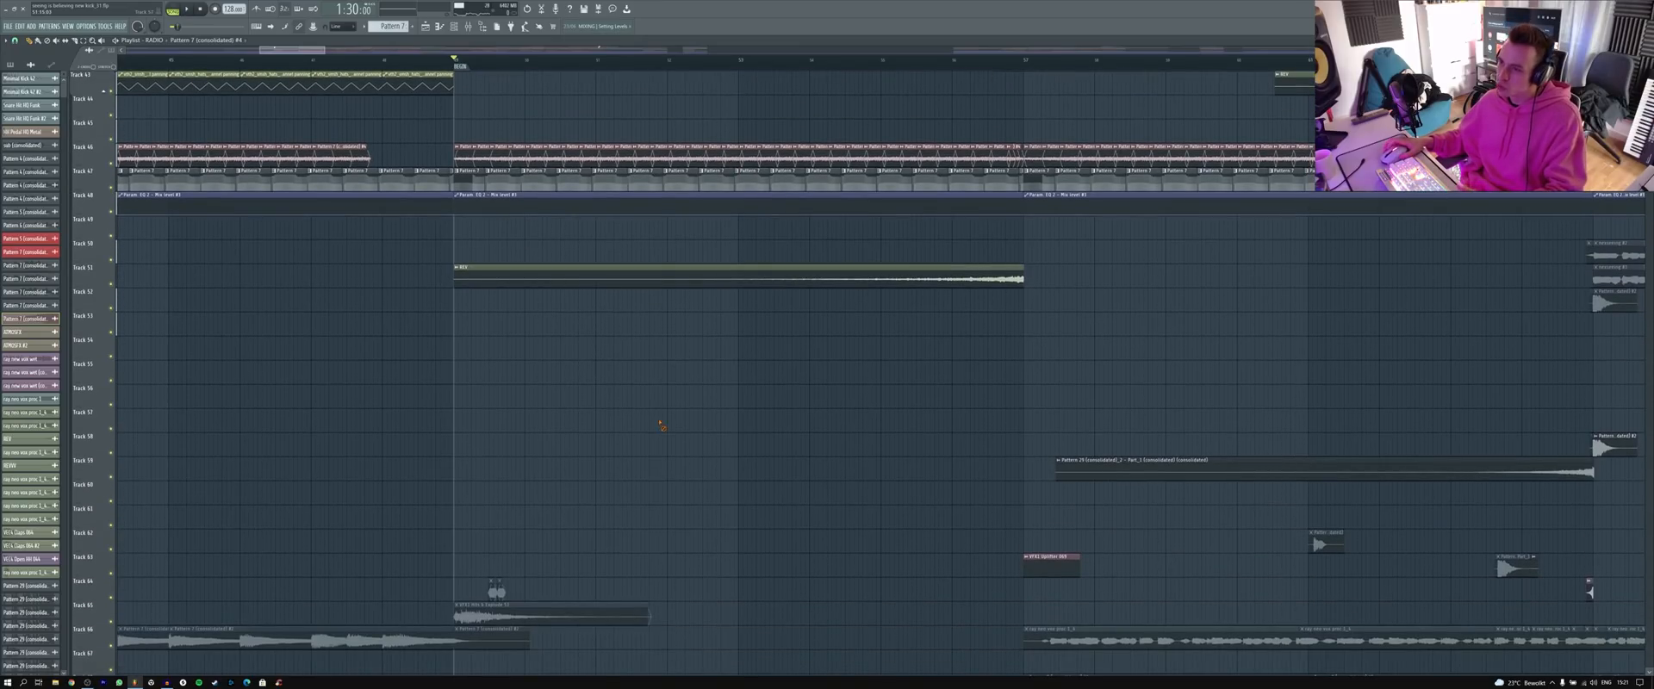
scroll(646, 472, down, 10)
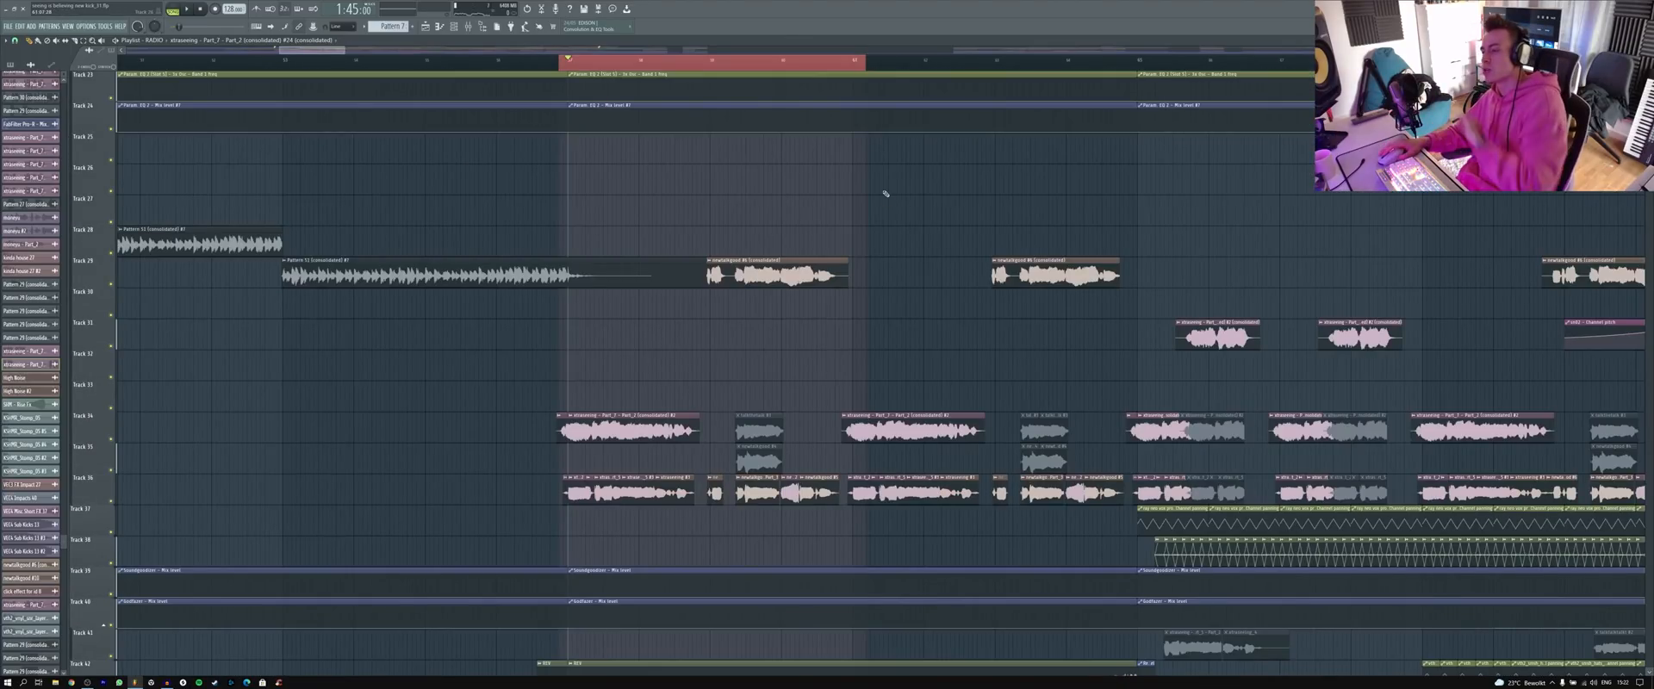
scroll(862, 371, down, 2)
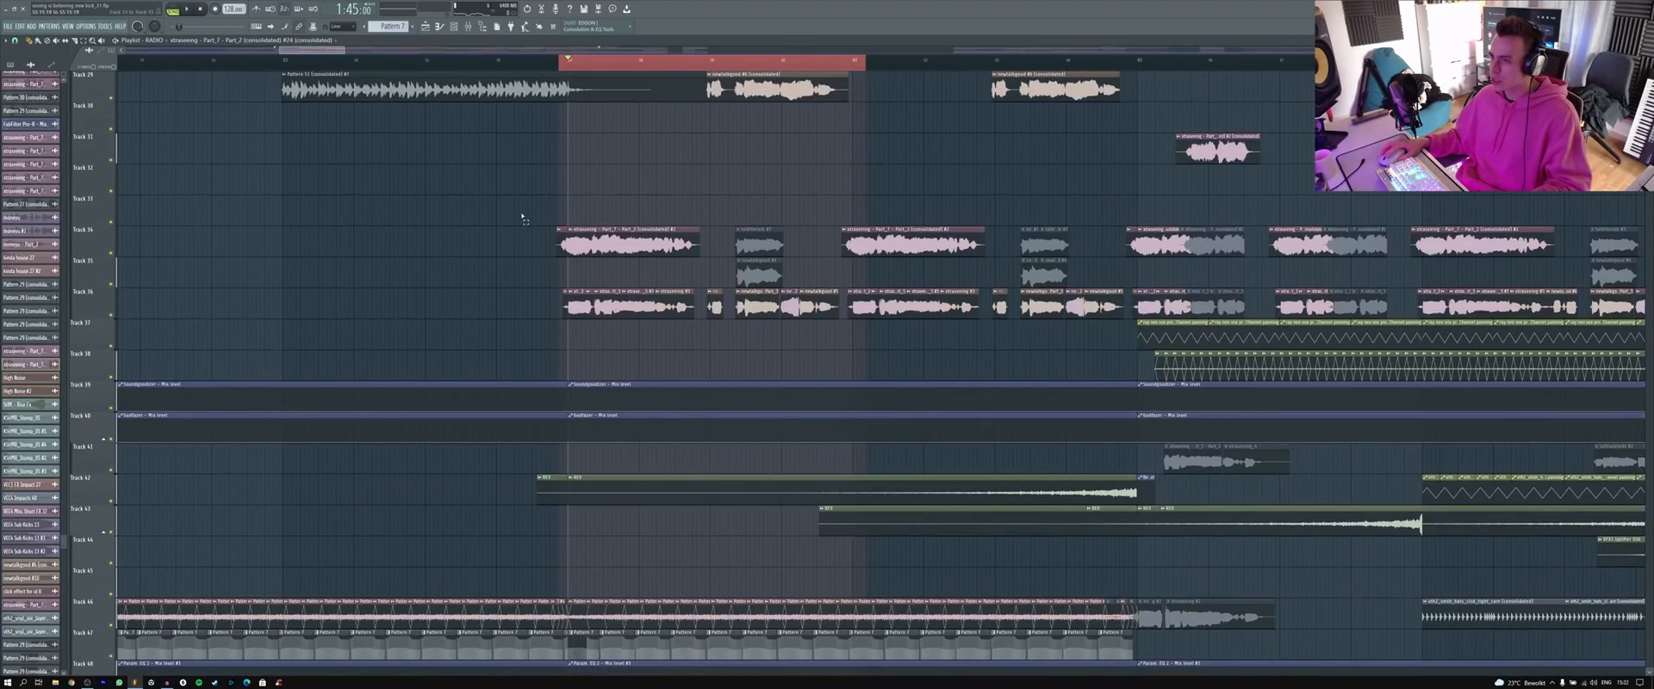
- Mark out the vocal clips on Tracks 34 to 36 after 1:45, clear the selection, and play back the section
drag(521, 218, 1101, 354)
key(ctrl+d)
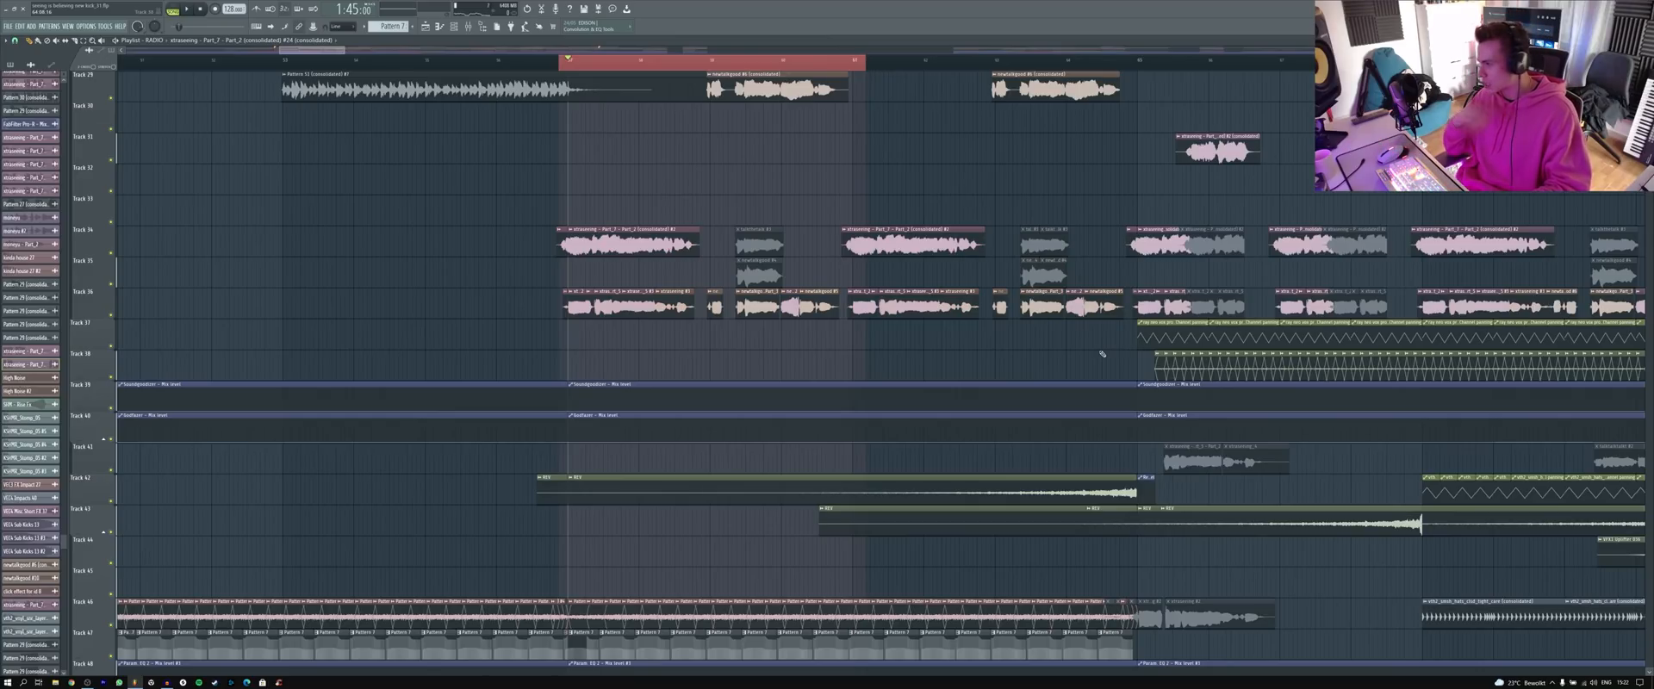
scroll(537, 426, down, 2)
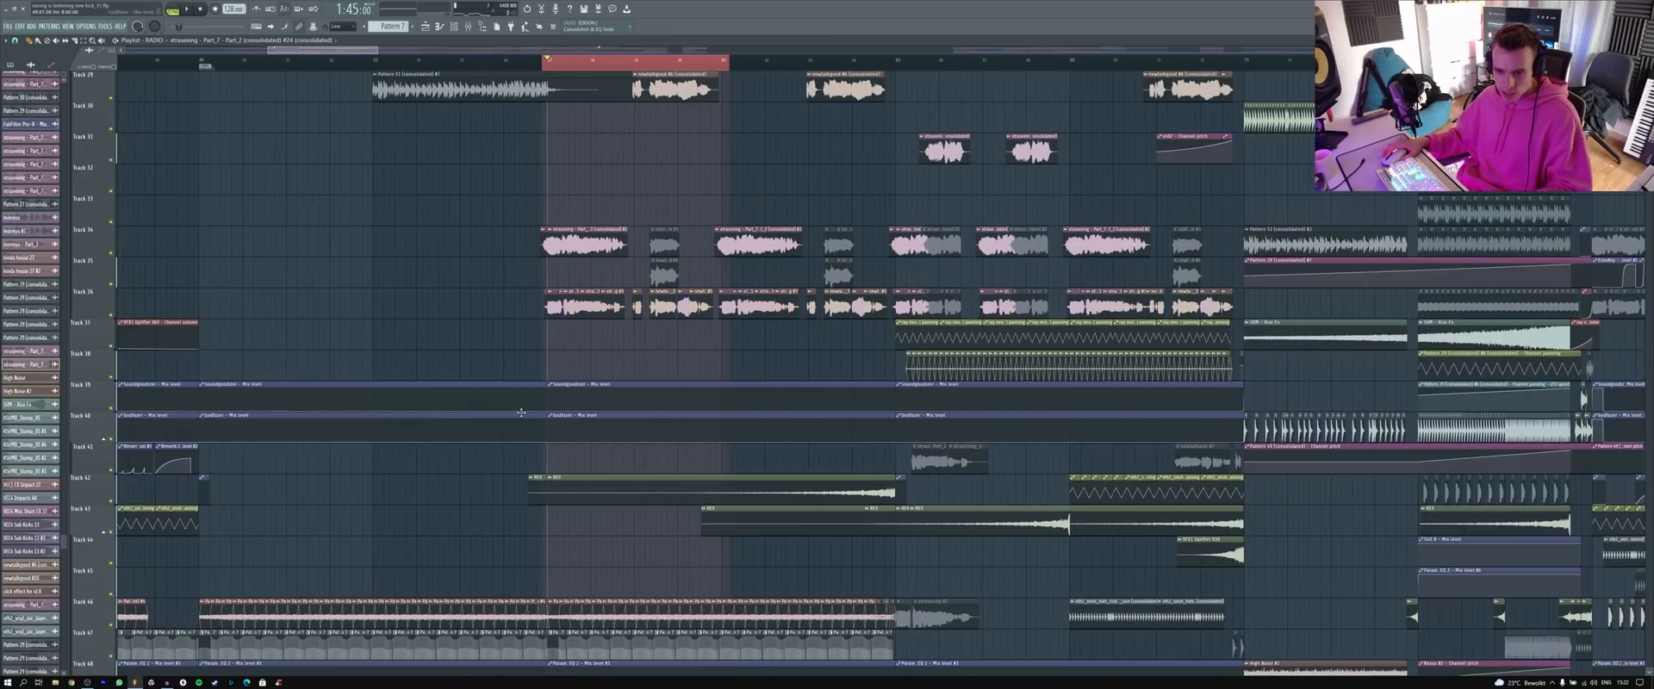
key(space)
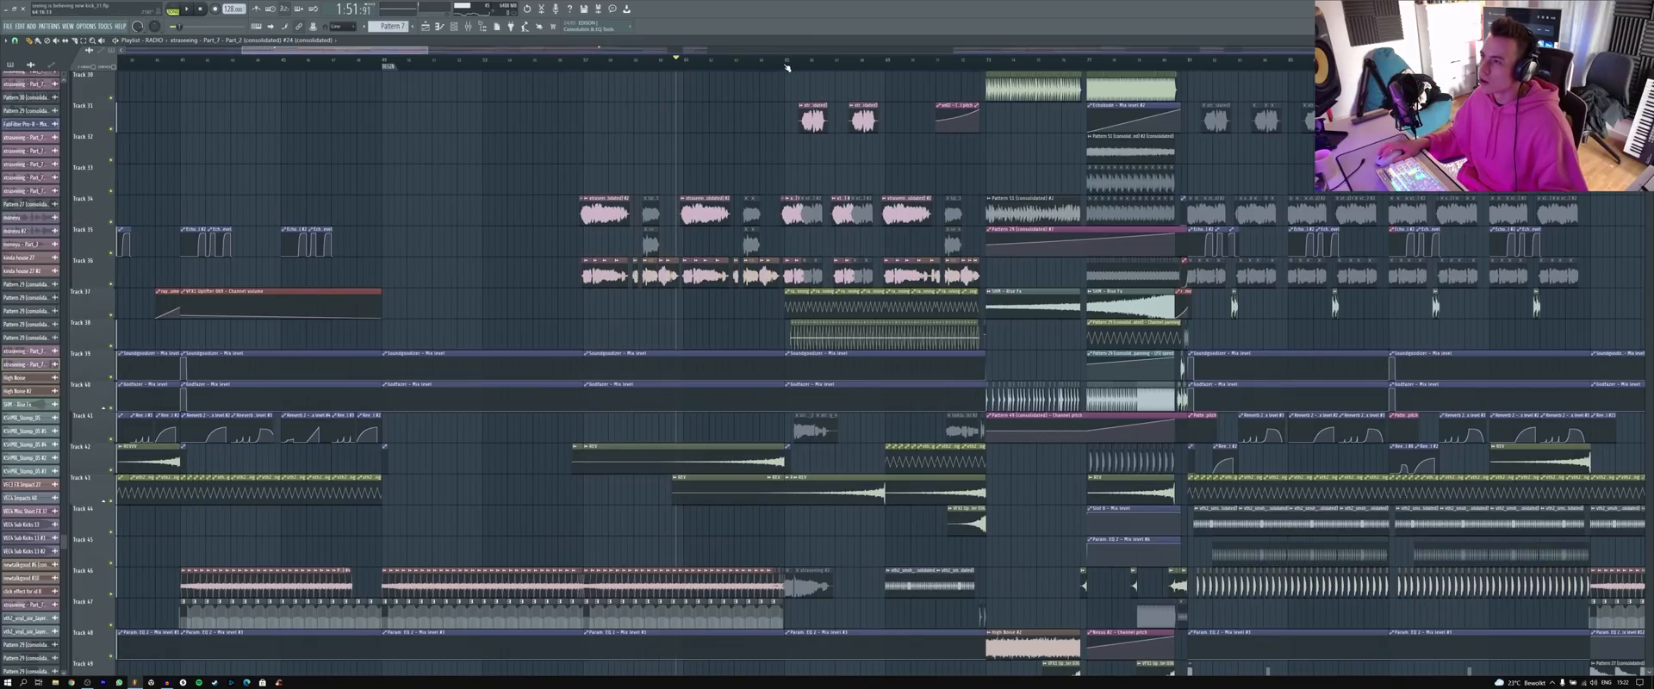
- Move the playhead to 1:59 and examine the clips and automation of the following section across all tracks
click(784, 63)
scroll(910, 284, up, 3)
scroll(757, 497, up, 2)
scroll(757, 497, down, 6)
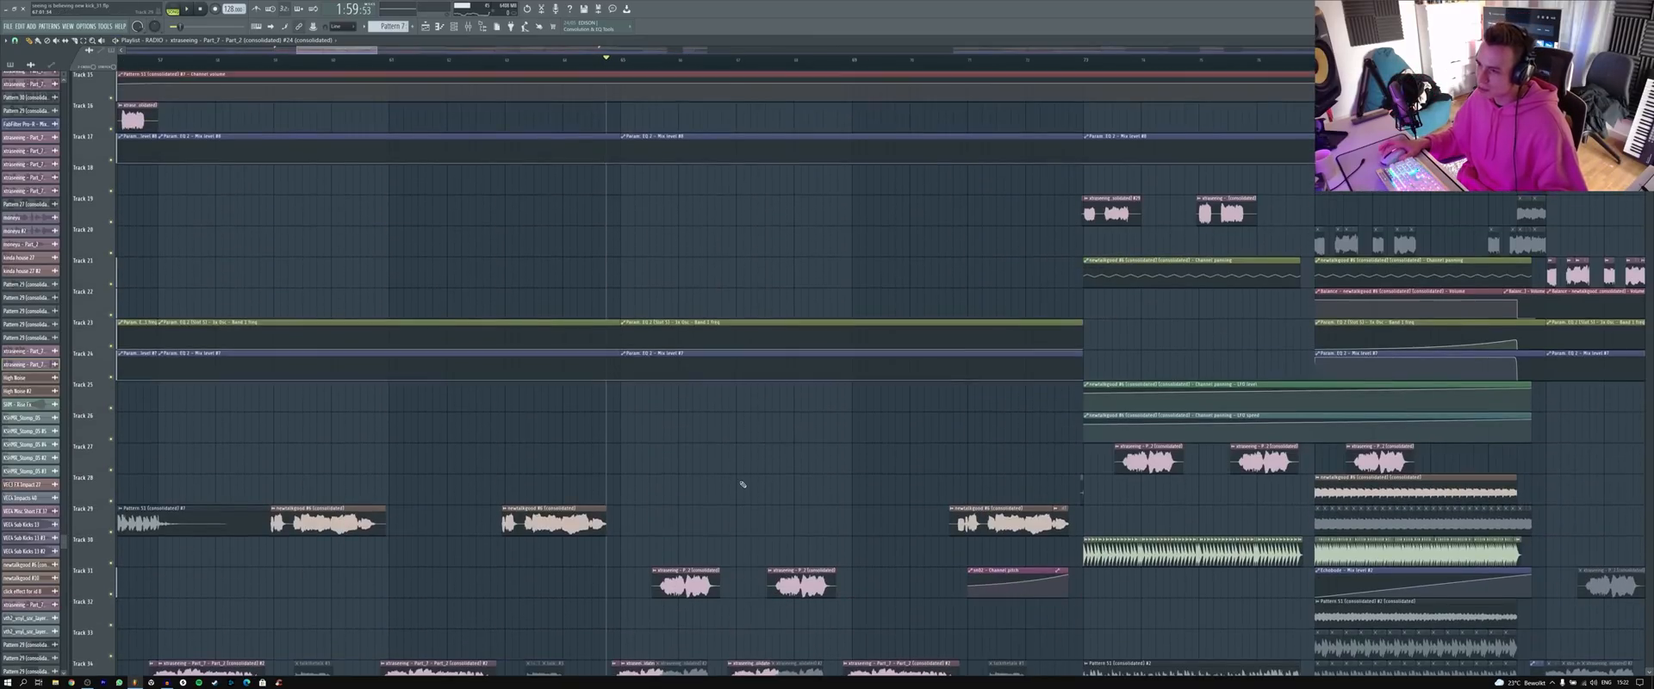
scroll(745, 491, down, 3)
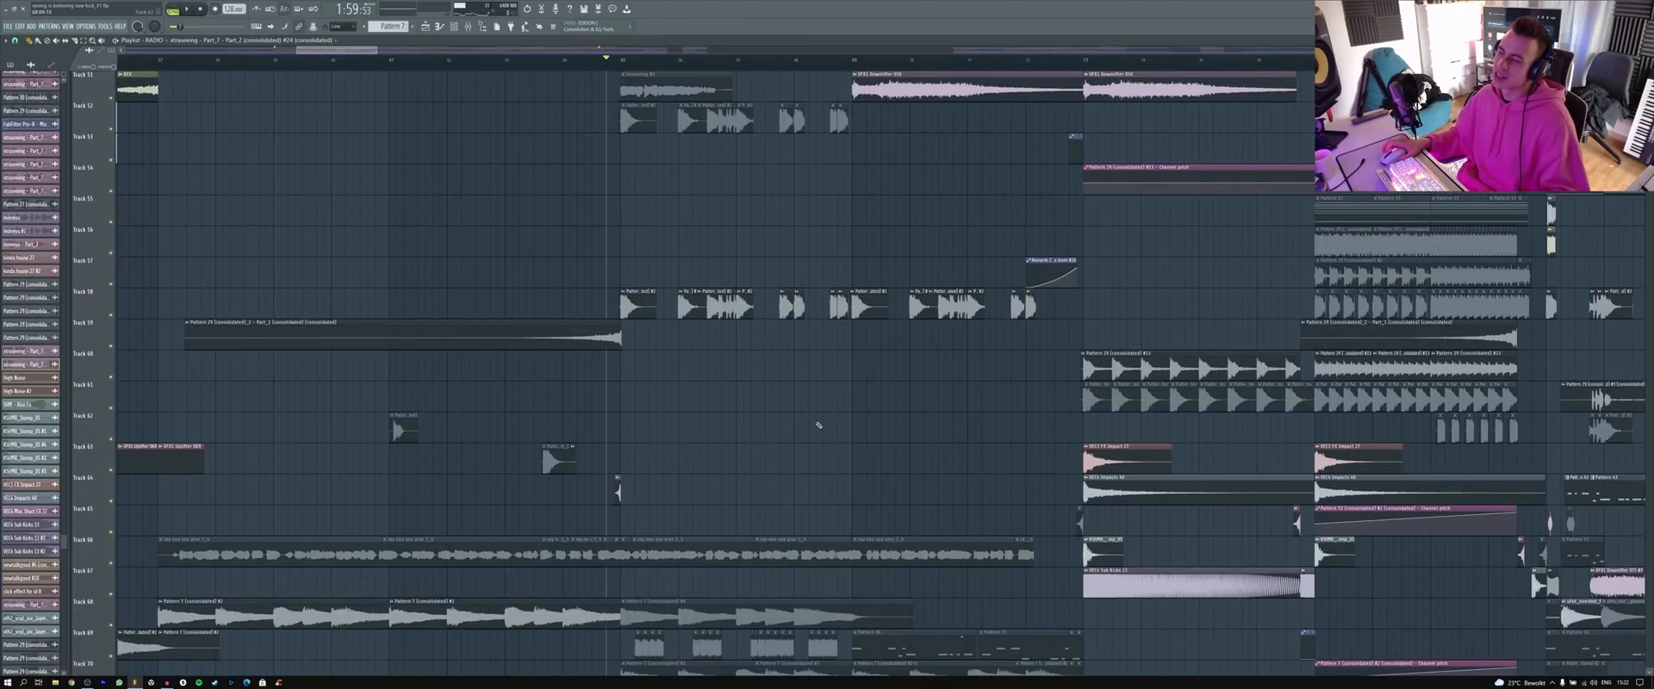
scroll(677, 508, down, 3)
scroll(716, 526, up, 1)
scroll(711, 518, down, 1)
scroll(711, 518, up, 14)
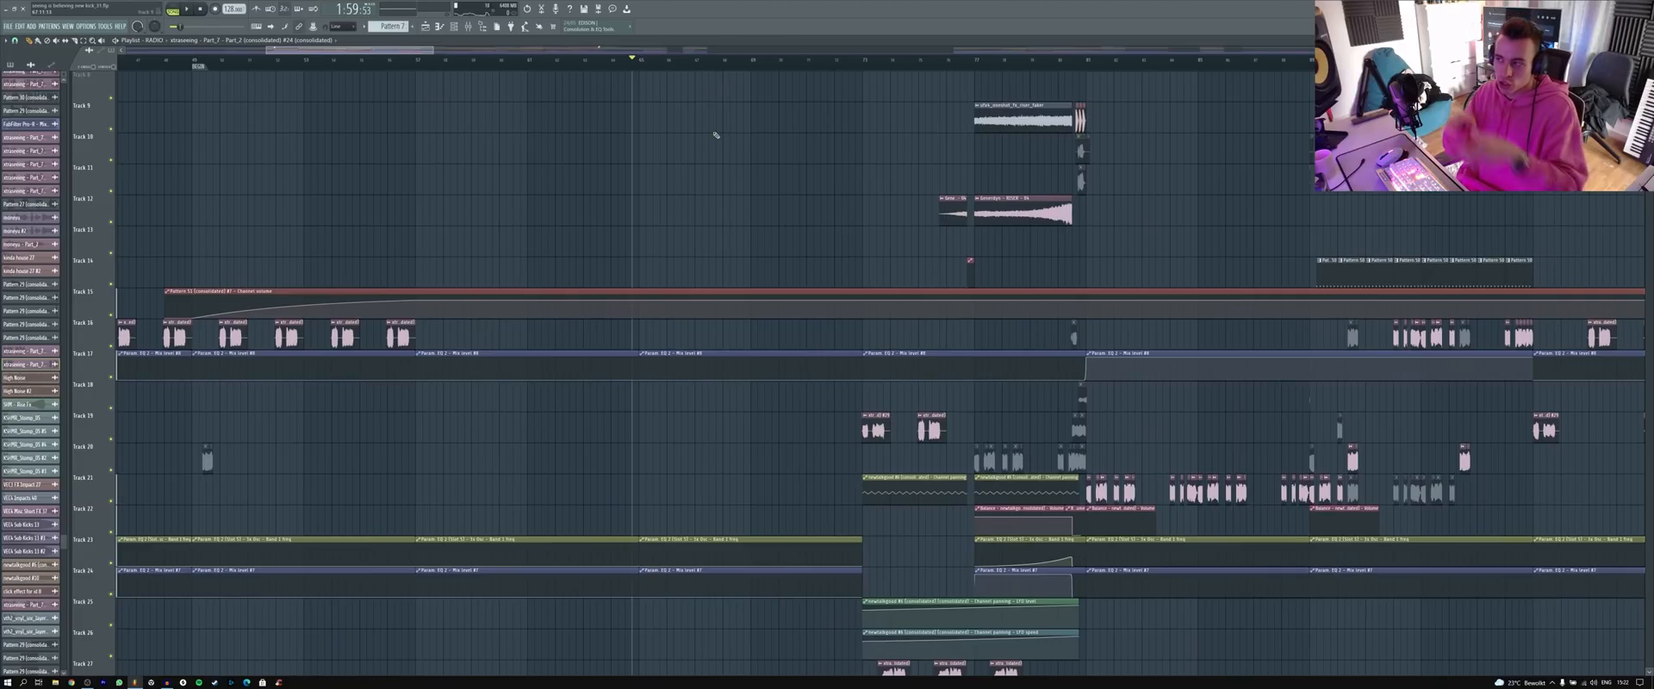
scroll(750, 388, down, 7)
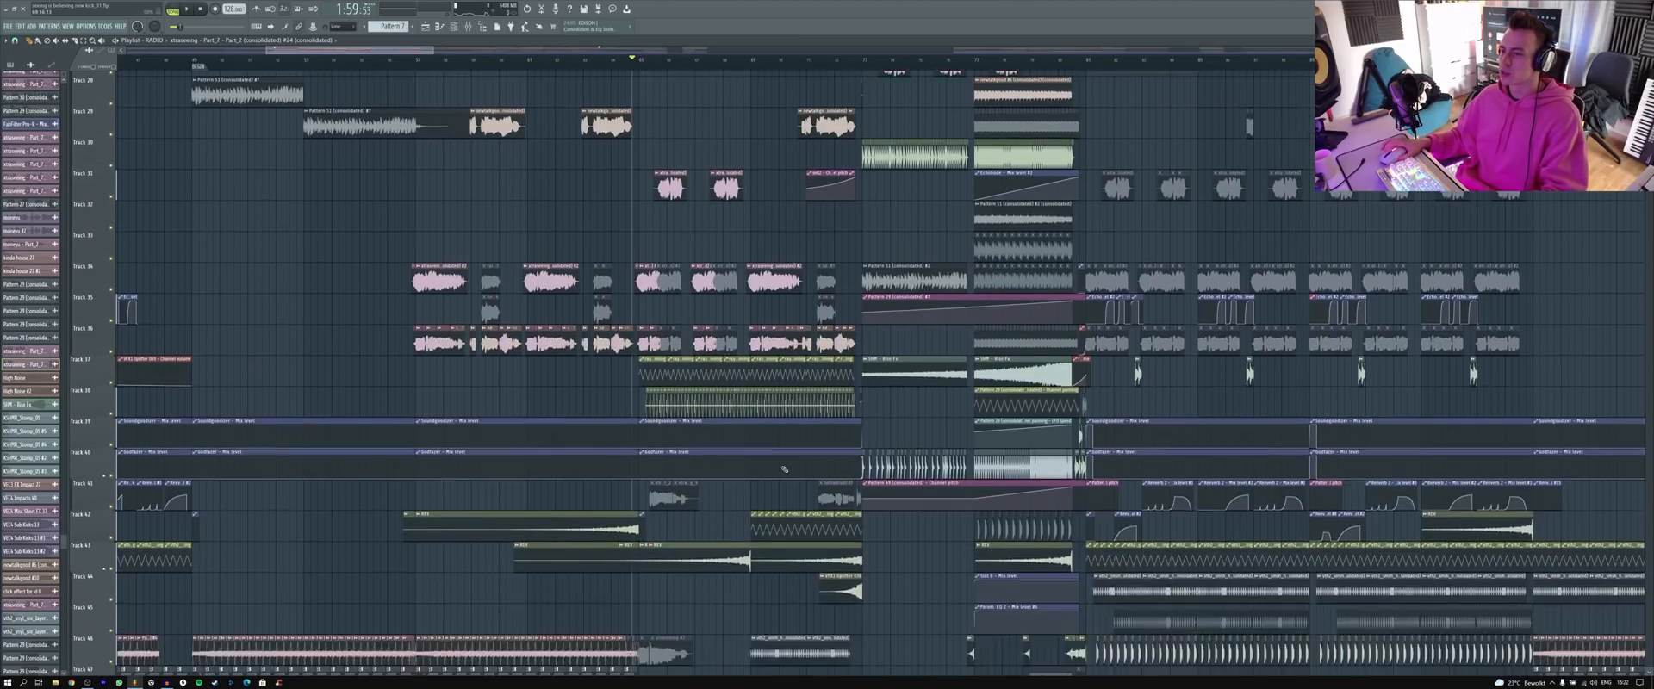
scroll(781, 472, up, 5)
scroll(681, 560, up, 1)
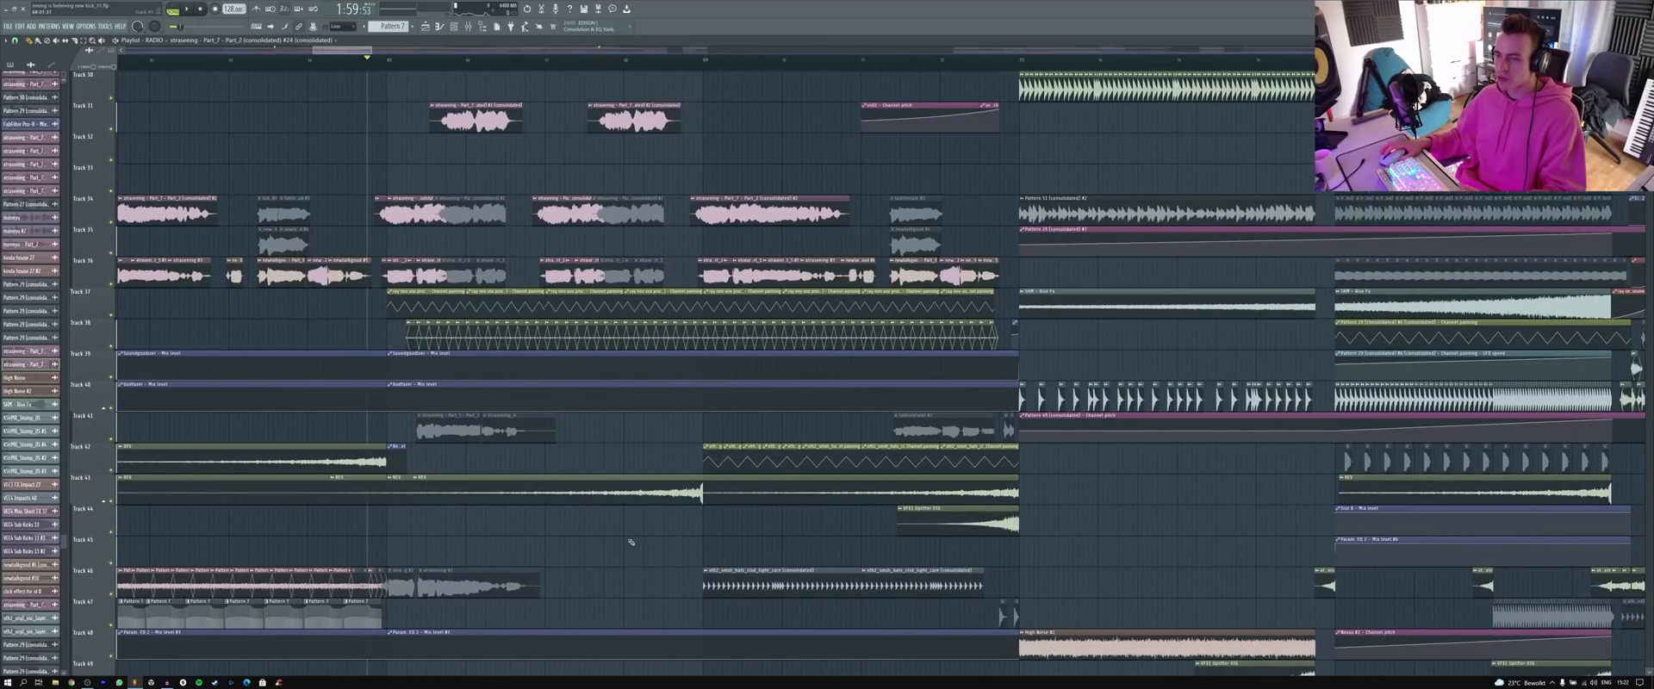
- Play back the section from 1:59 while reviewing its clips and automation from Track 22 down to Track 72
scroll(631, 542, down, 3)
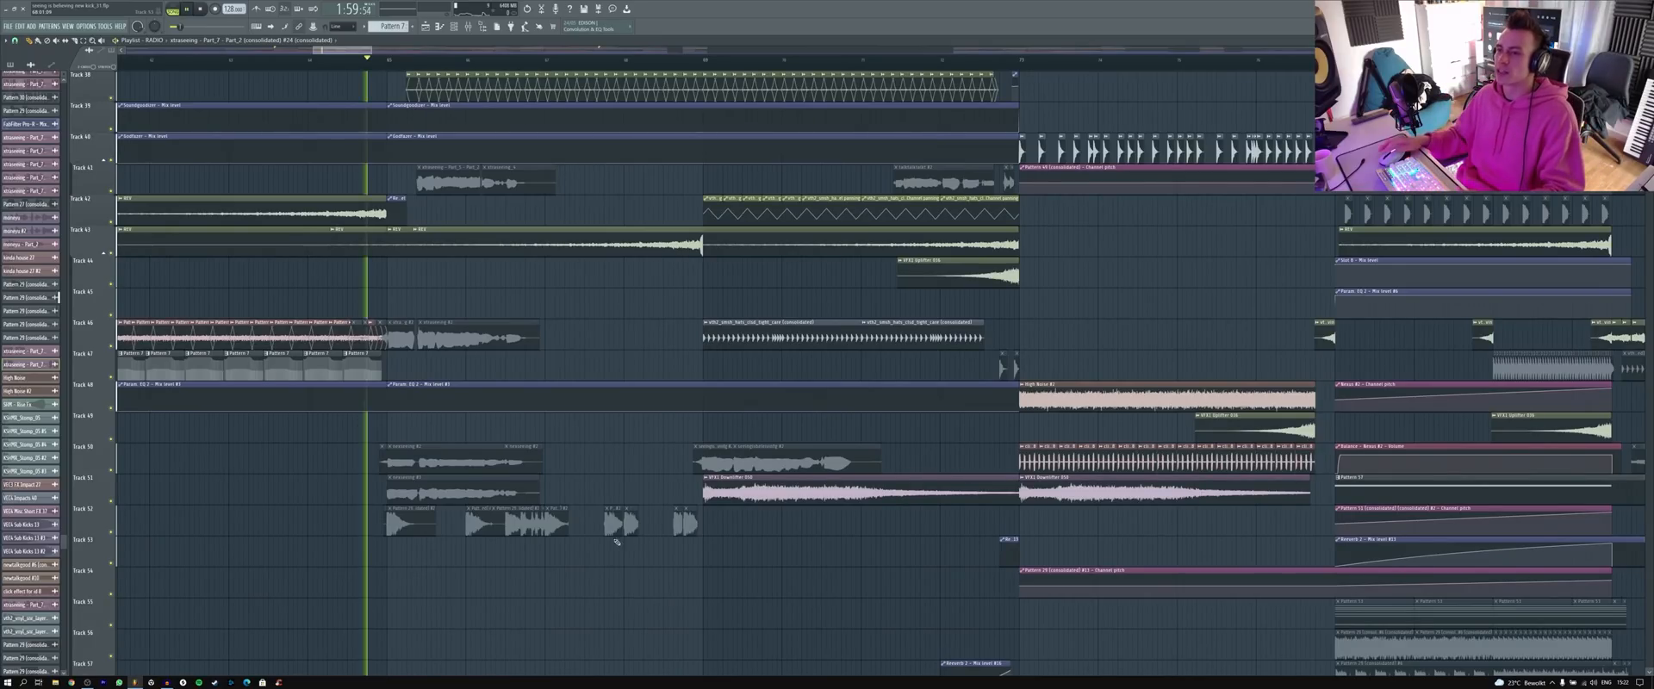
scroll(632, 542, down, 5)
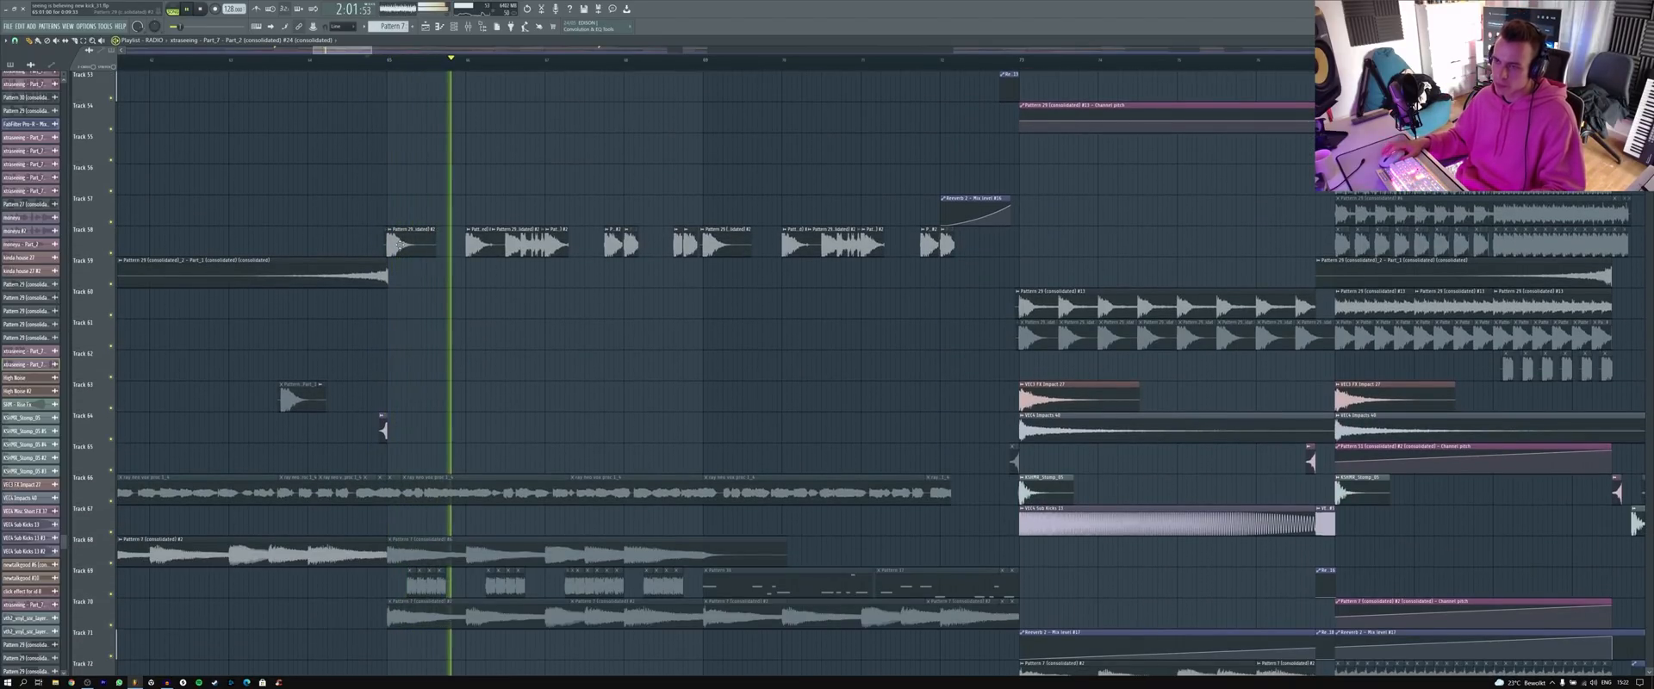
scroll(497, 497, up, 5)
scroll(497, 497, up, 6)
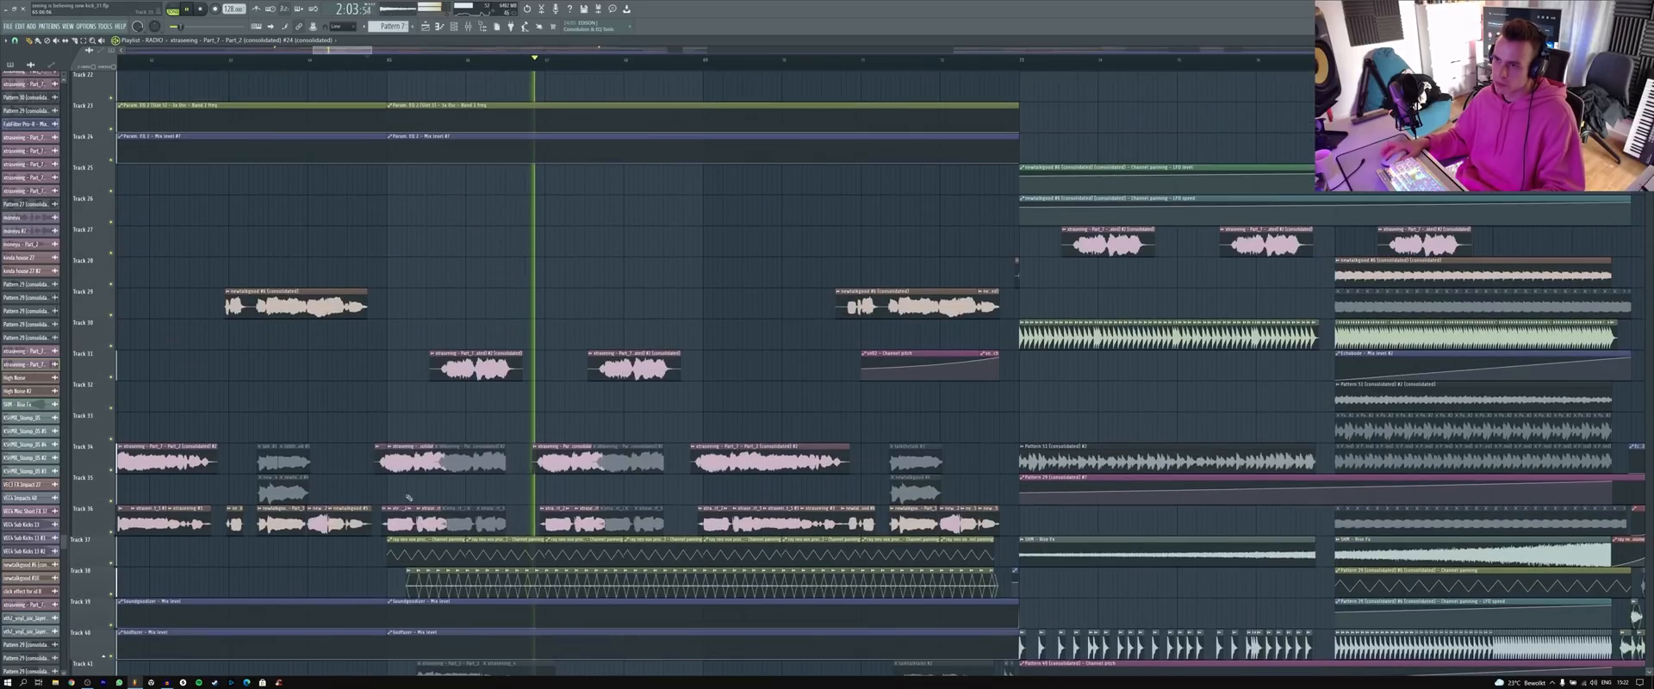
key(space)
- Inspect the sample settings of the first consolidated vocal clip on Track 31 after 1:59 and resume playback of the section
scroll(392, 441, up, 4)
drag(366, 395, 485, 515)
double_click(598, 353)
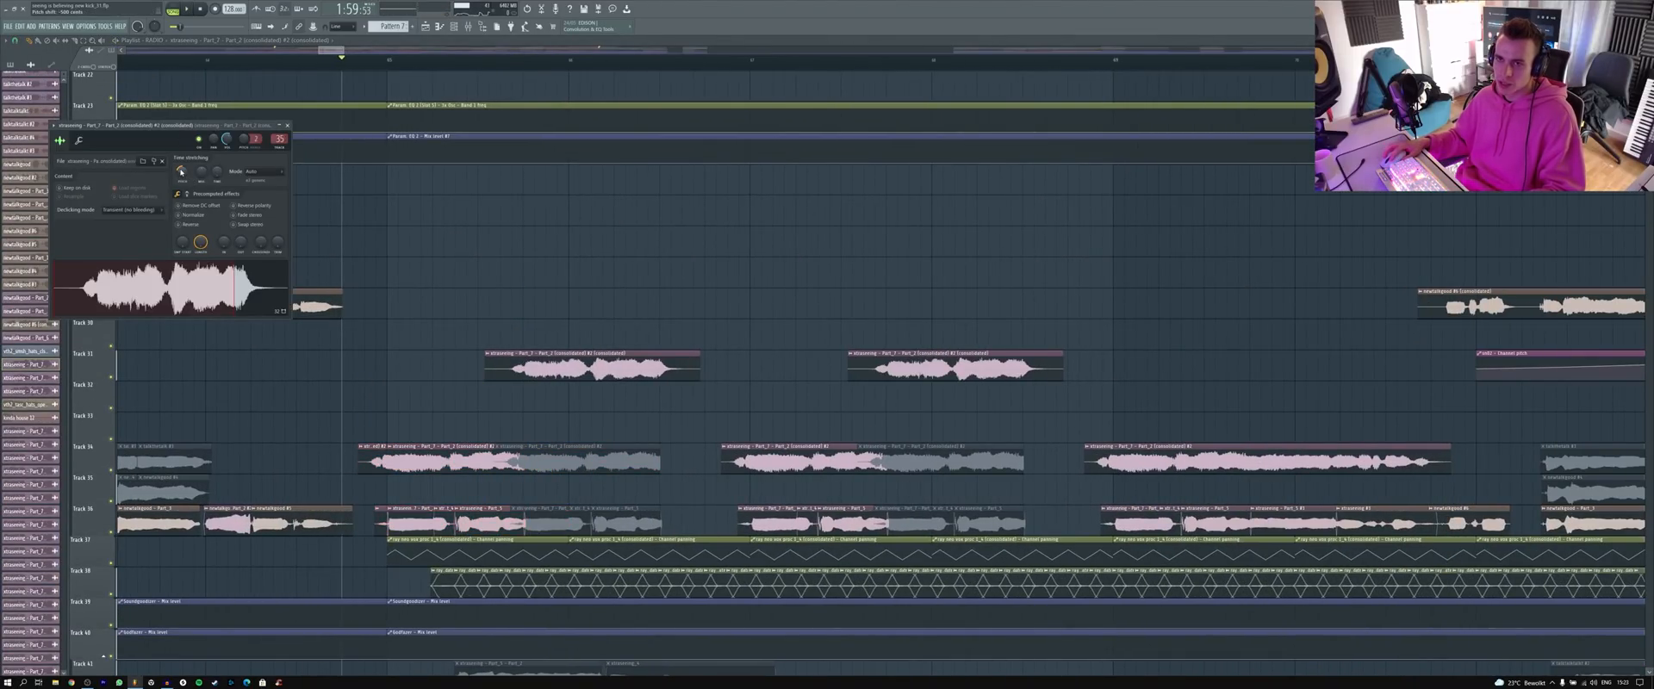
key(Escape)
key(space)
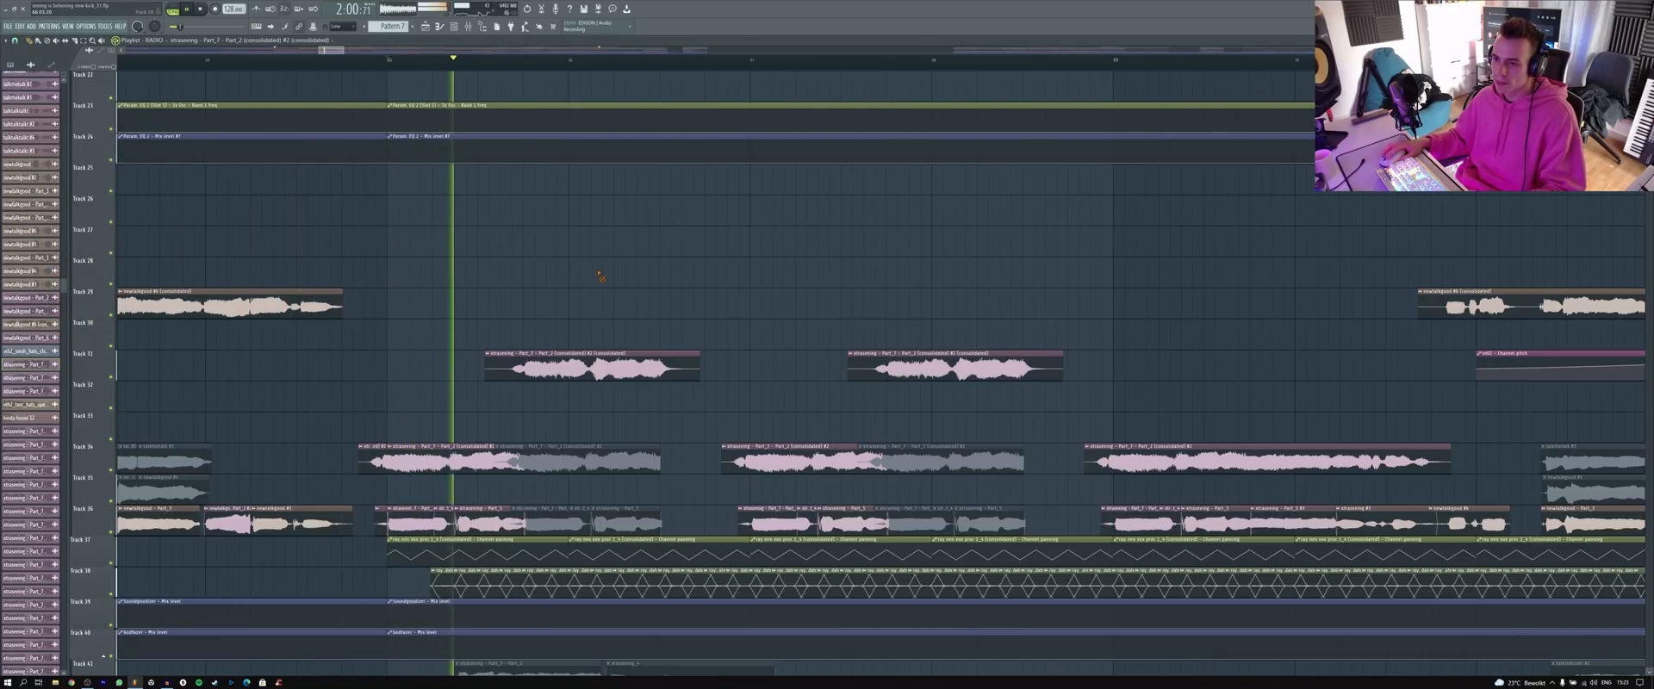
double_click(550, 362)
key(Escape)
- Follow the playback from 2:02 to 2:12, examining the vocal, effect and automation tracks of the section
scroll(721, 293, down, 3)
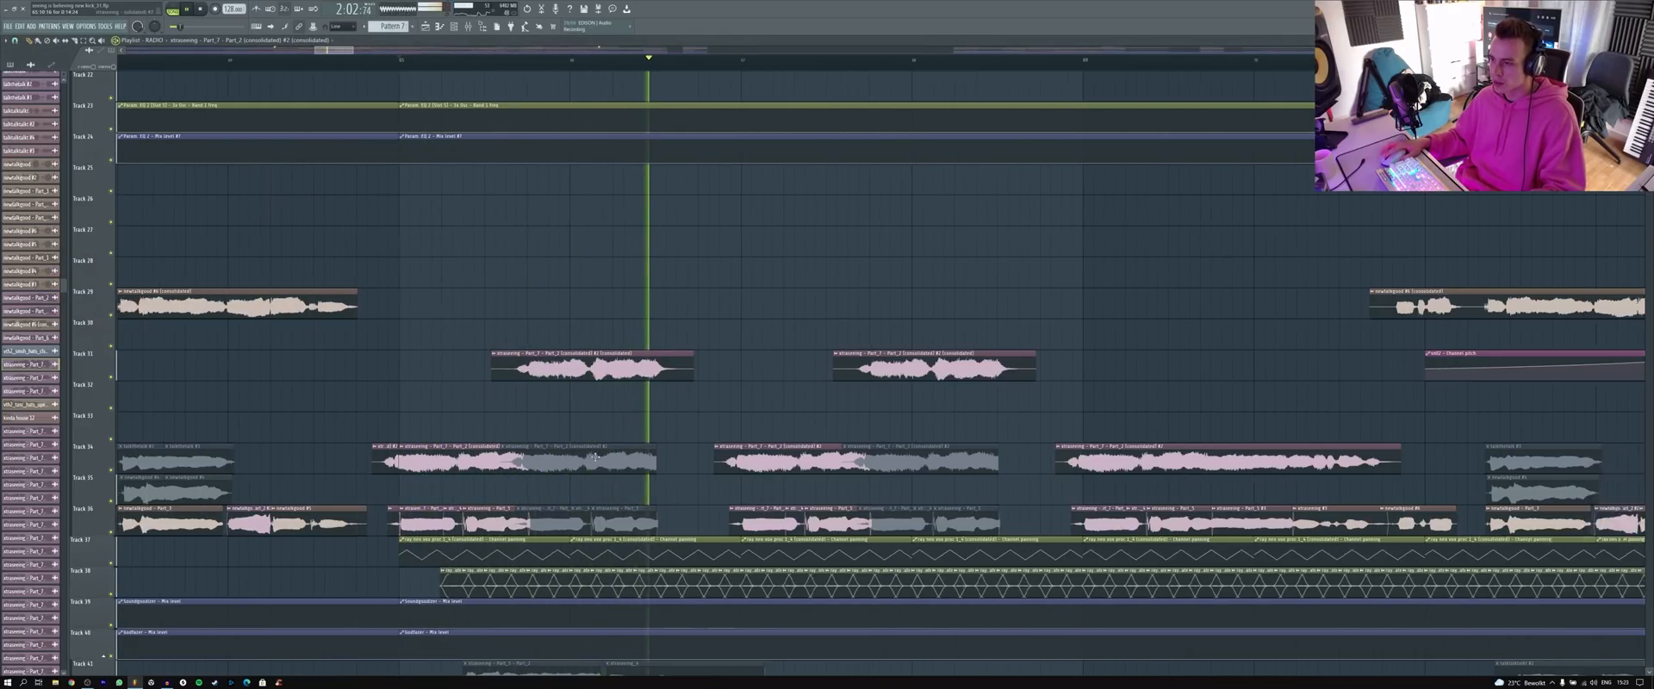
scroll(759, 494, down, 4)
scroll(759, 495, down, 8)
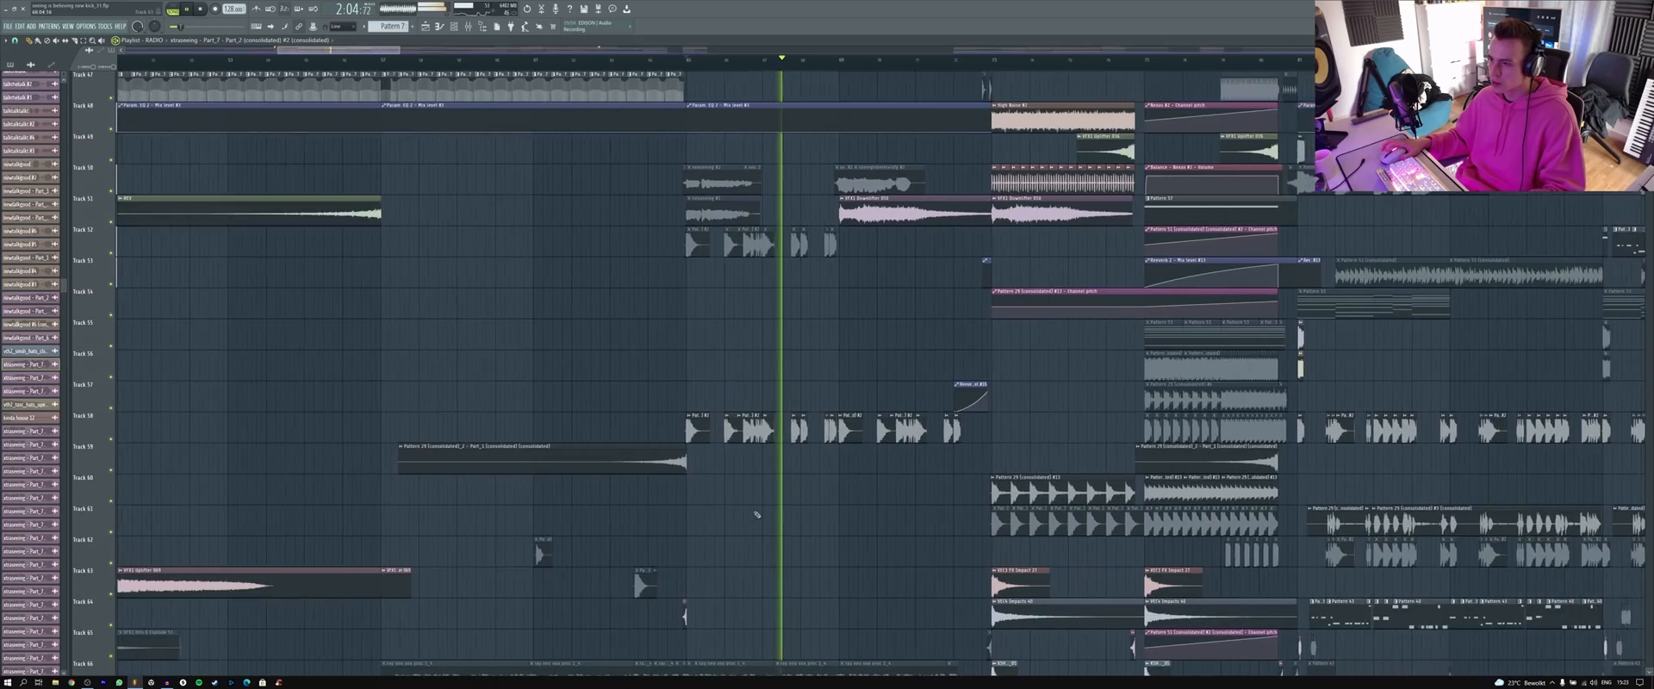
scroll(745, 521, up, 7)
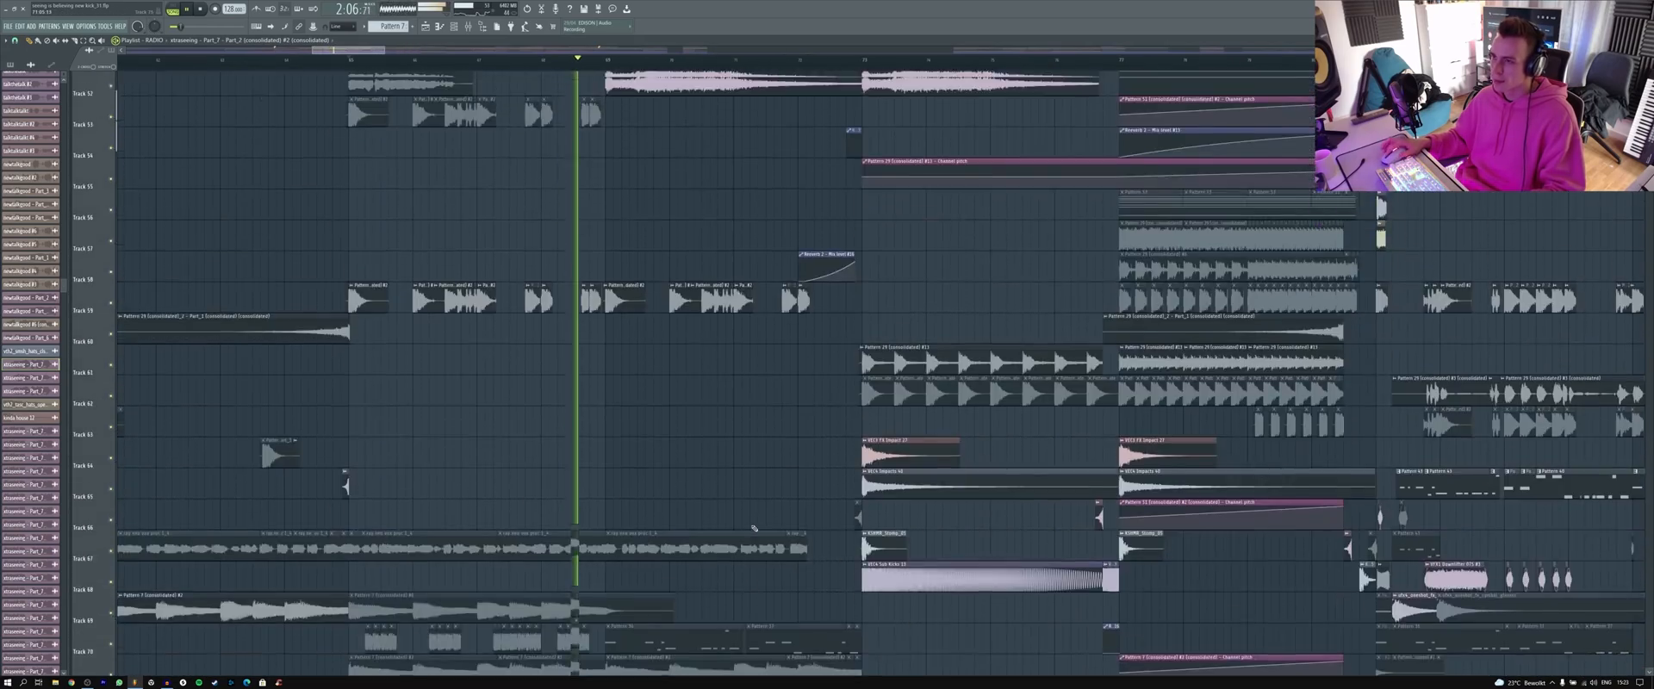
scroll(744, 522, up, 2)
scroll(741, 211, down, 3)
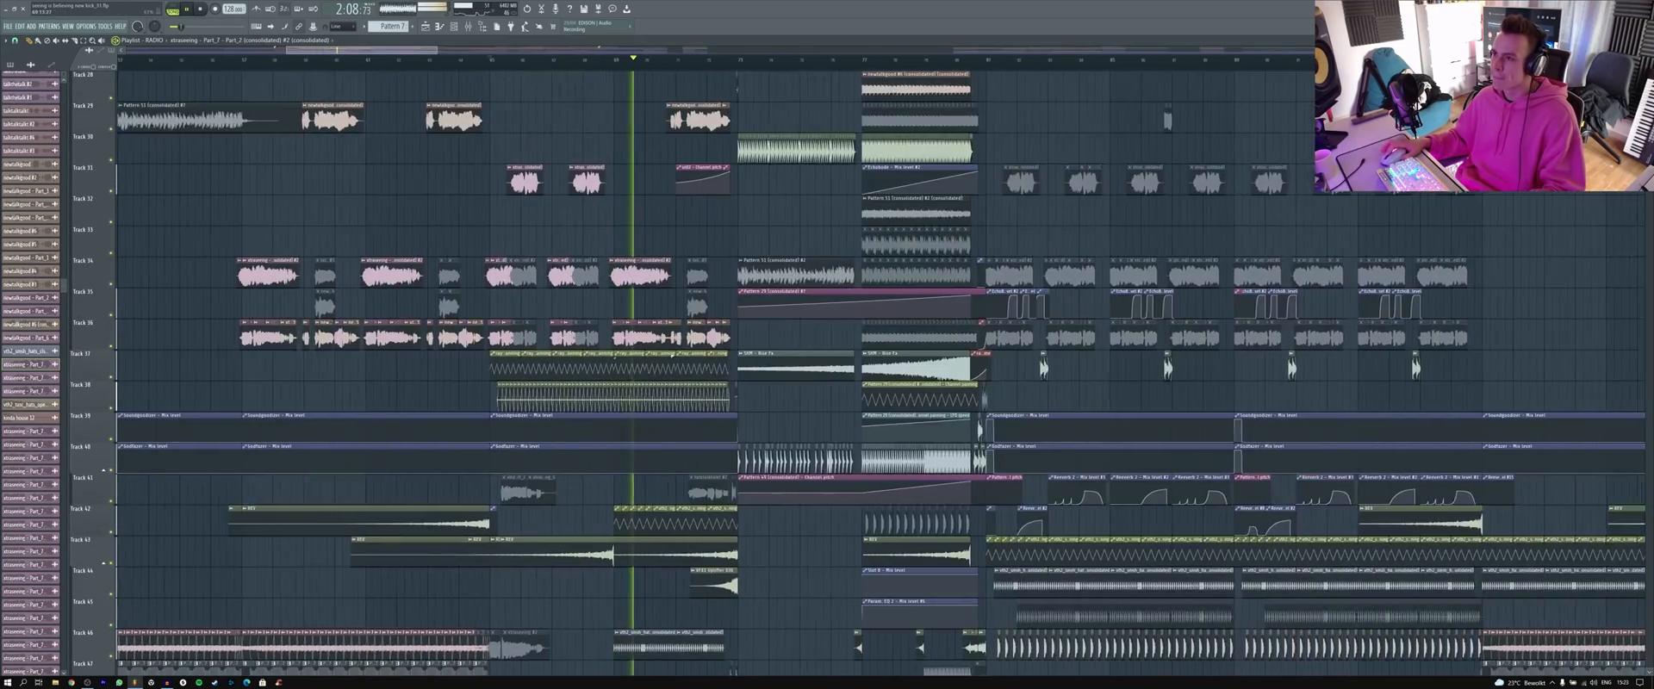
scroll(739, 211, up, 2)
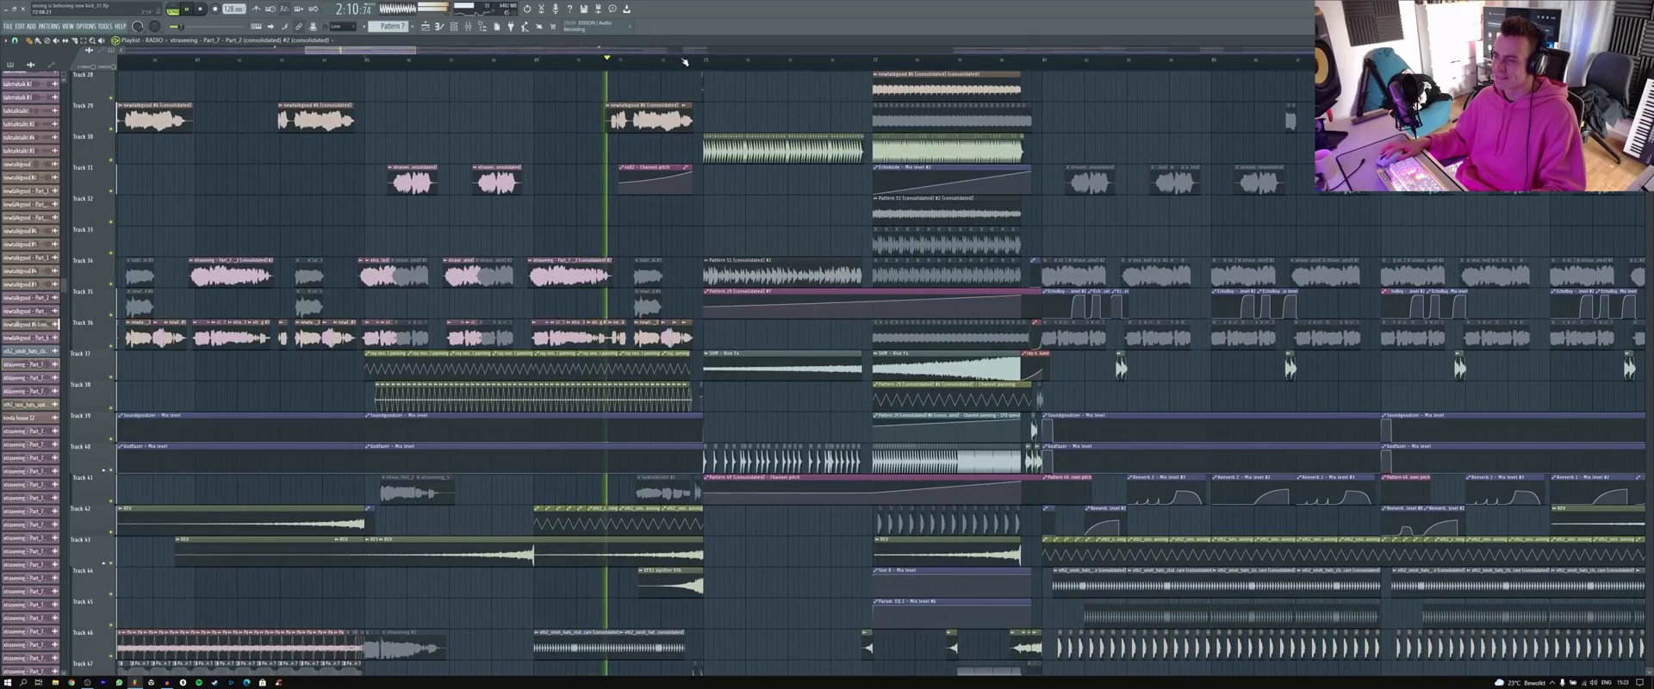
scroll(733, 220, up, 4)
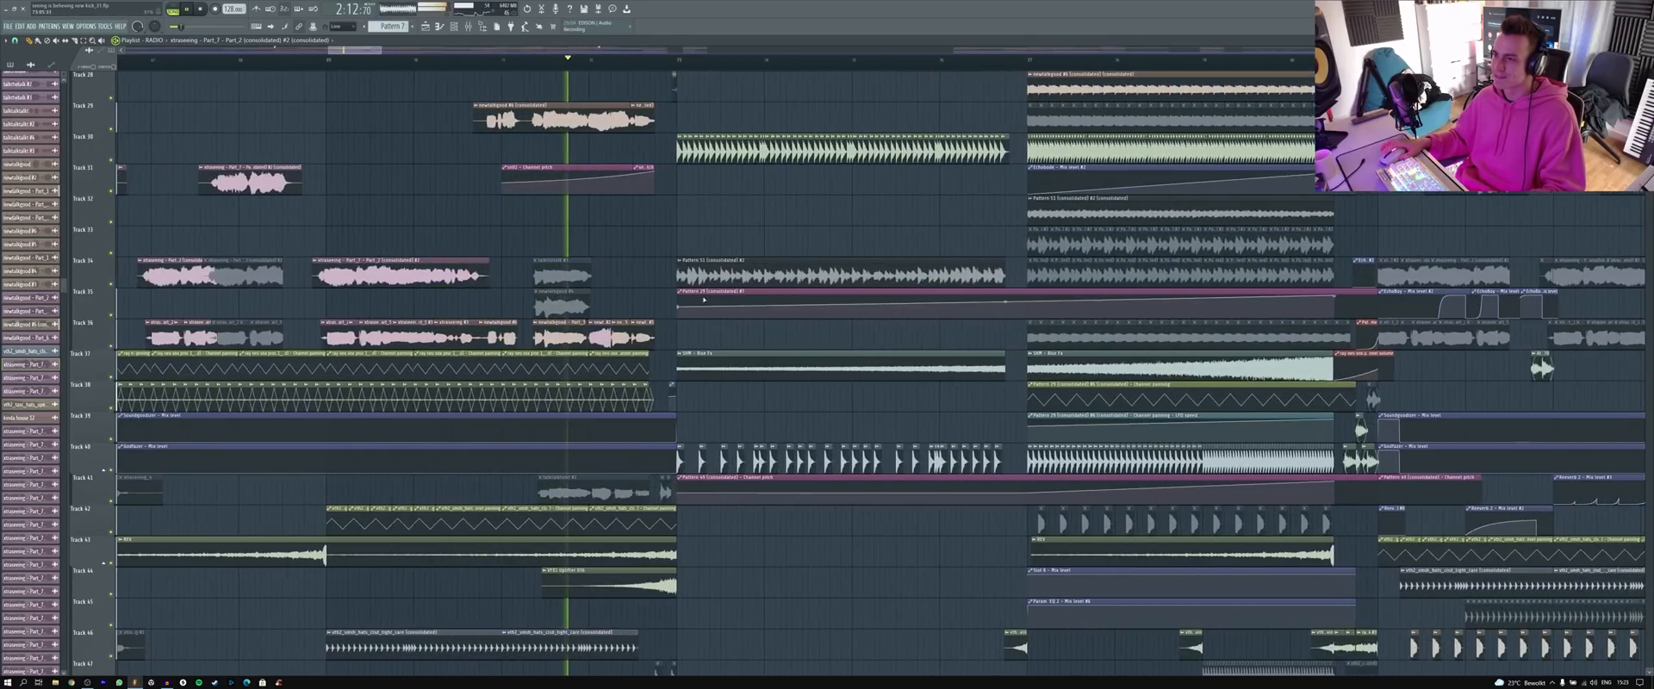
- Examine the layers of the build-up section that starts at 2:15
scroll(666, 378, down, 3)
scroll(664, 380, down, 5)
scroll(669, 258, up, 5)
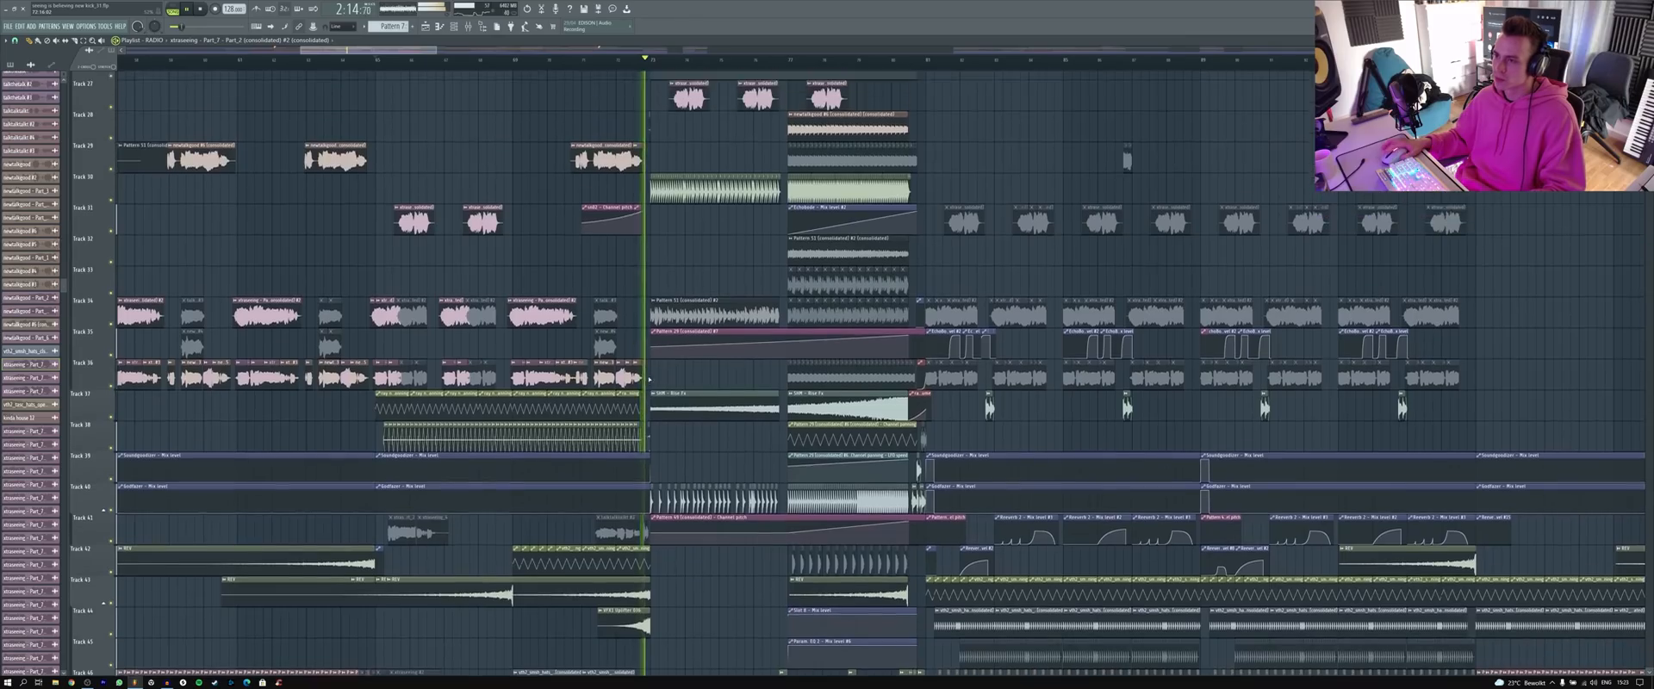
scroll(733, 258, down, 3)
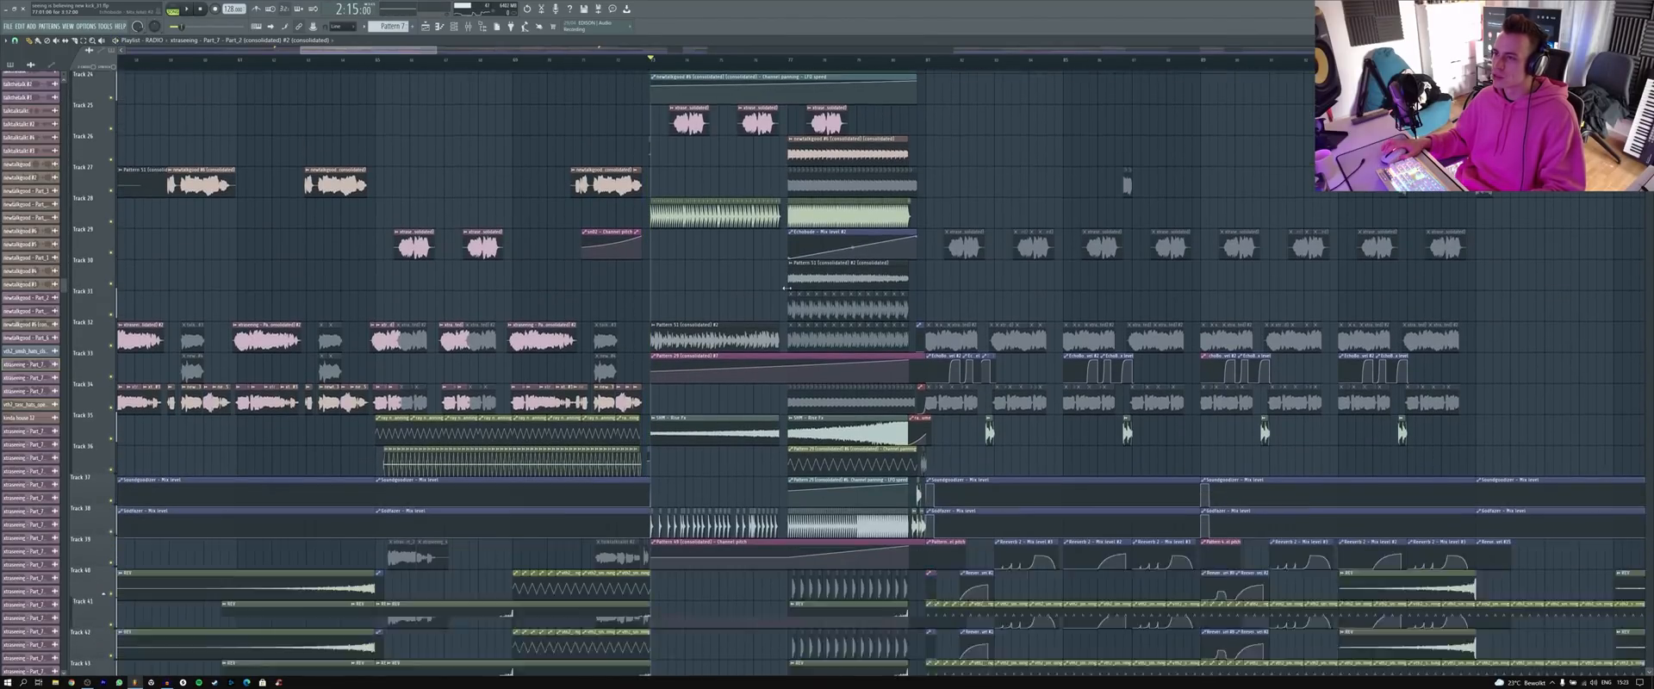
scroll(763, 295, up, 3)
scroll(741, 293, down, 3)
scroll(680, 285, up, 3)
- Preview the samples of the consolidated clip on Track 34 and the percussion clip on Track 40 at 2:15
double_click(633, 265)
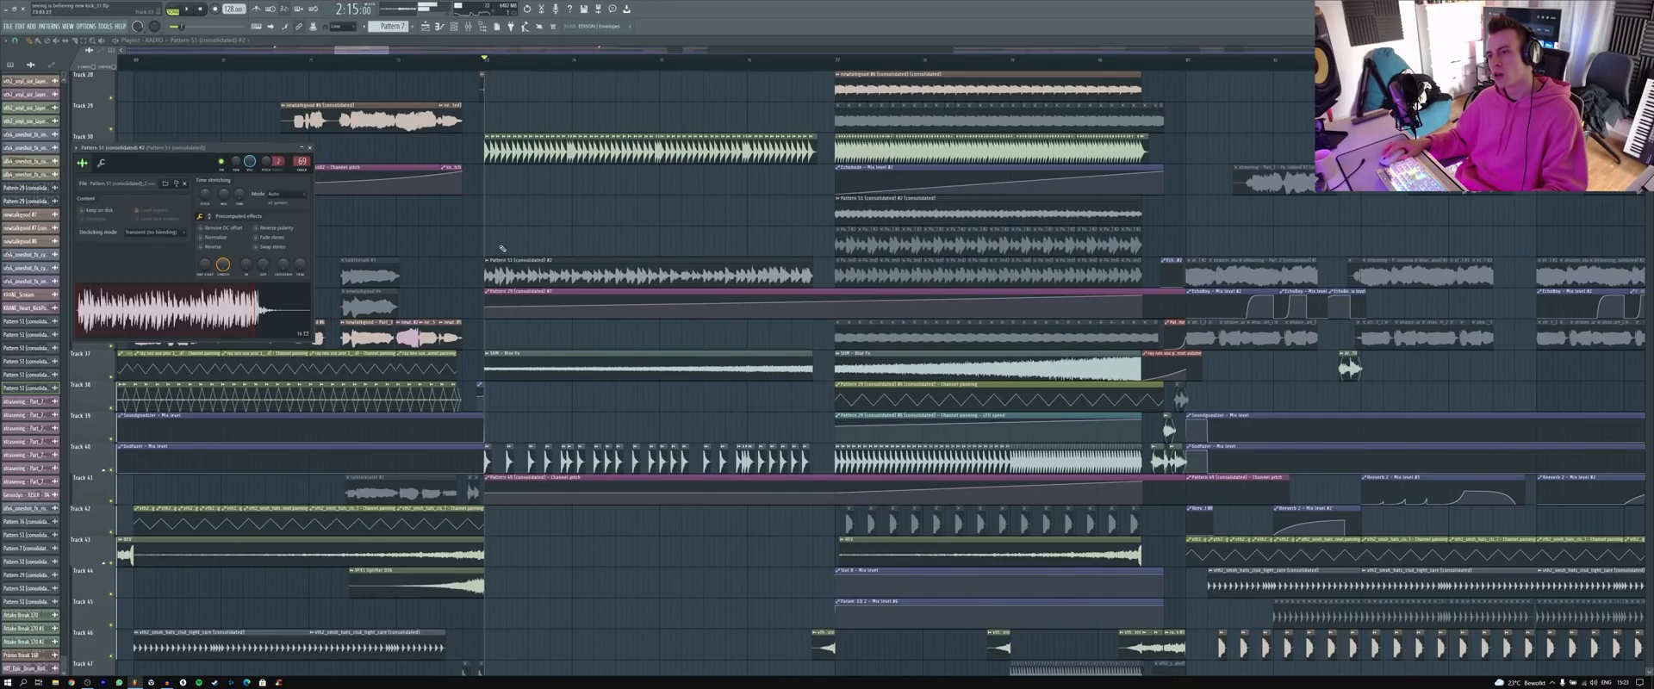
key(Escape)
scroll(515, 236, down, 2)
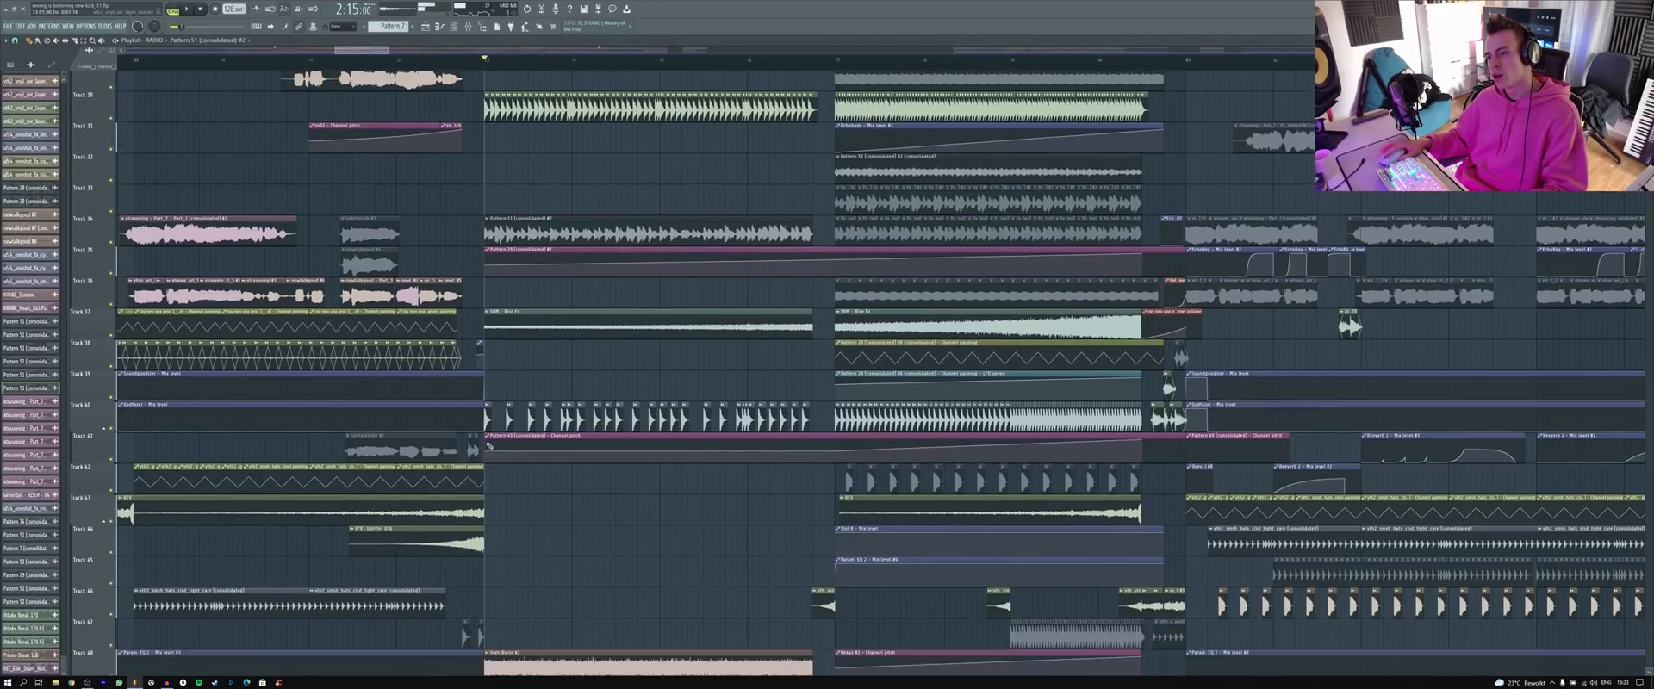
double_click(482, 279)
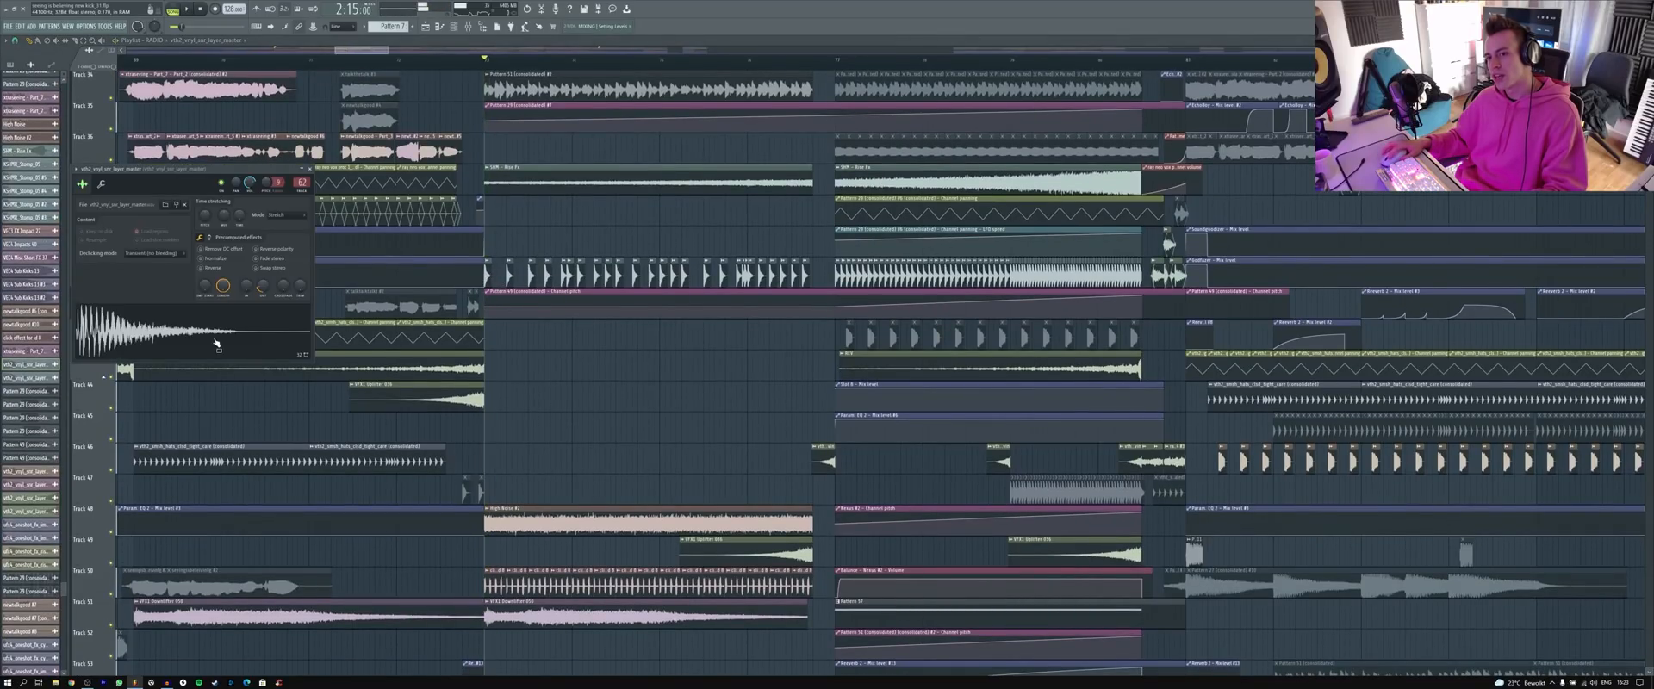
key(Escape)
- Preview the High Noise sample on Track 48 and the click effect sample on Track 50
scroll(583, 457, down, 5)
double_click(573, 369)
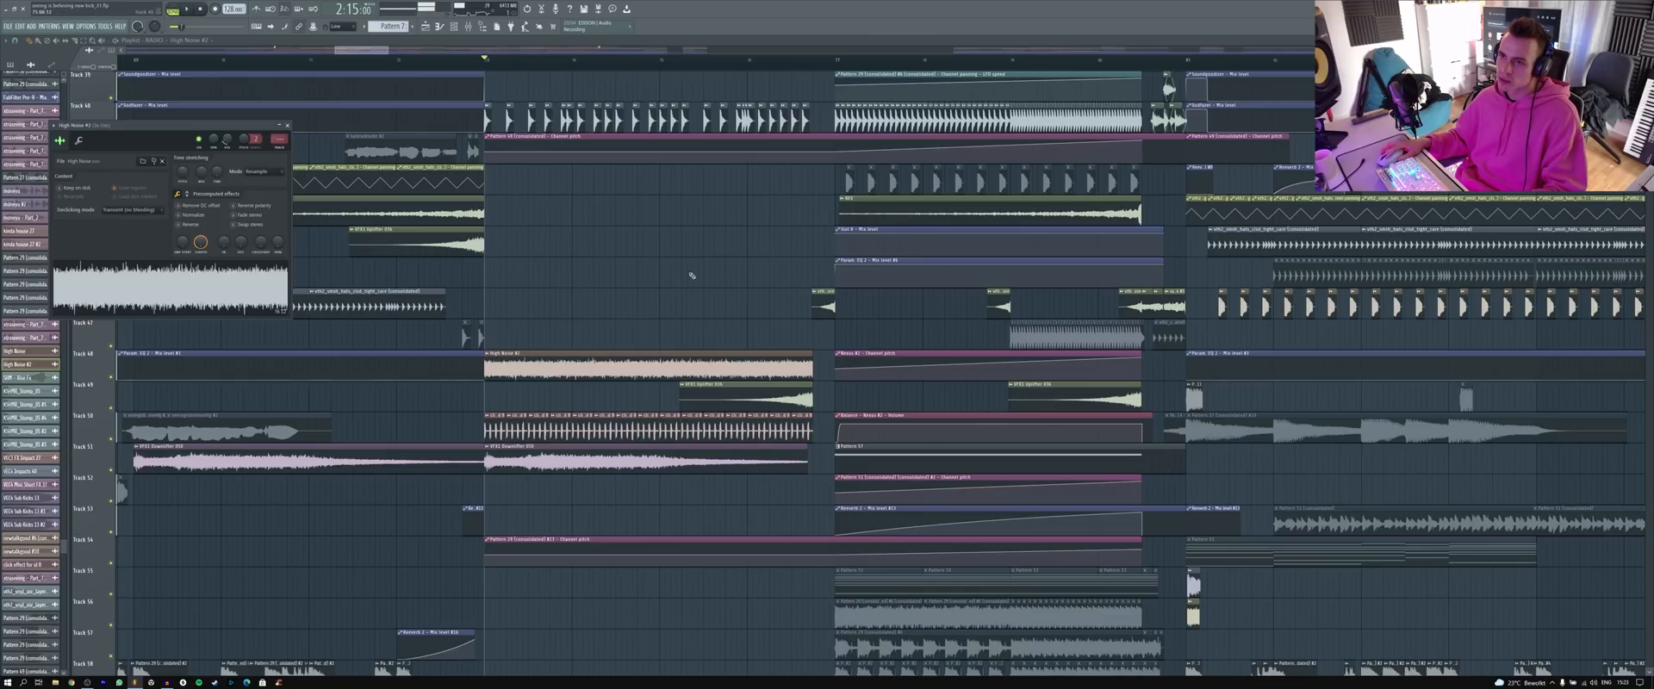
key(Escape)
double_click(188, 303)
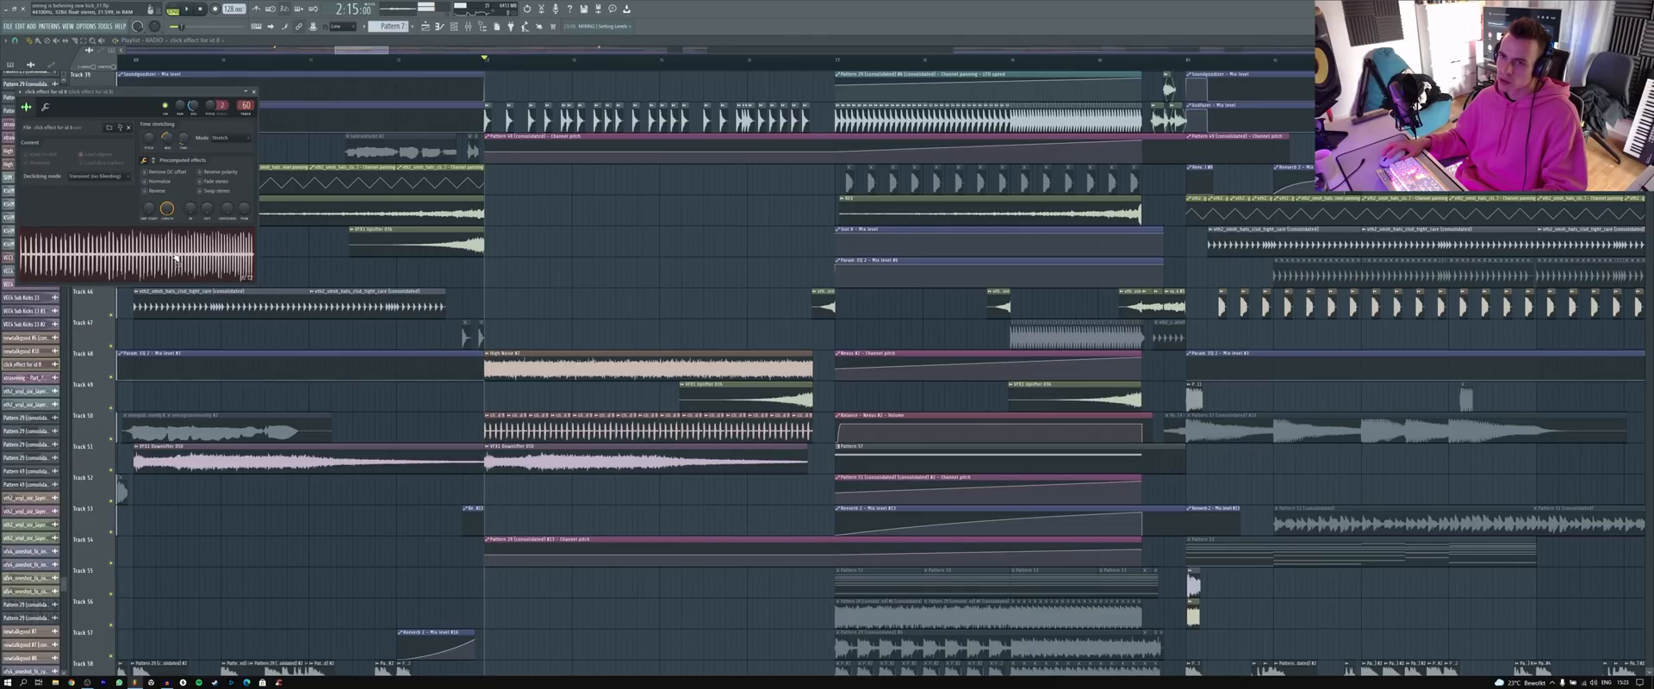
key(Escape)
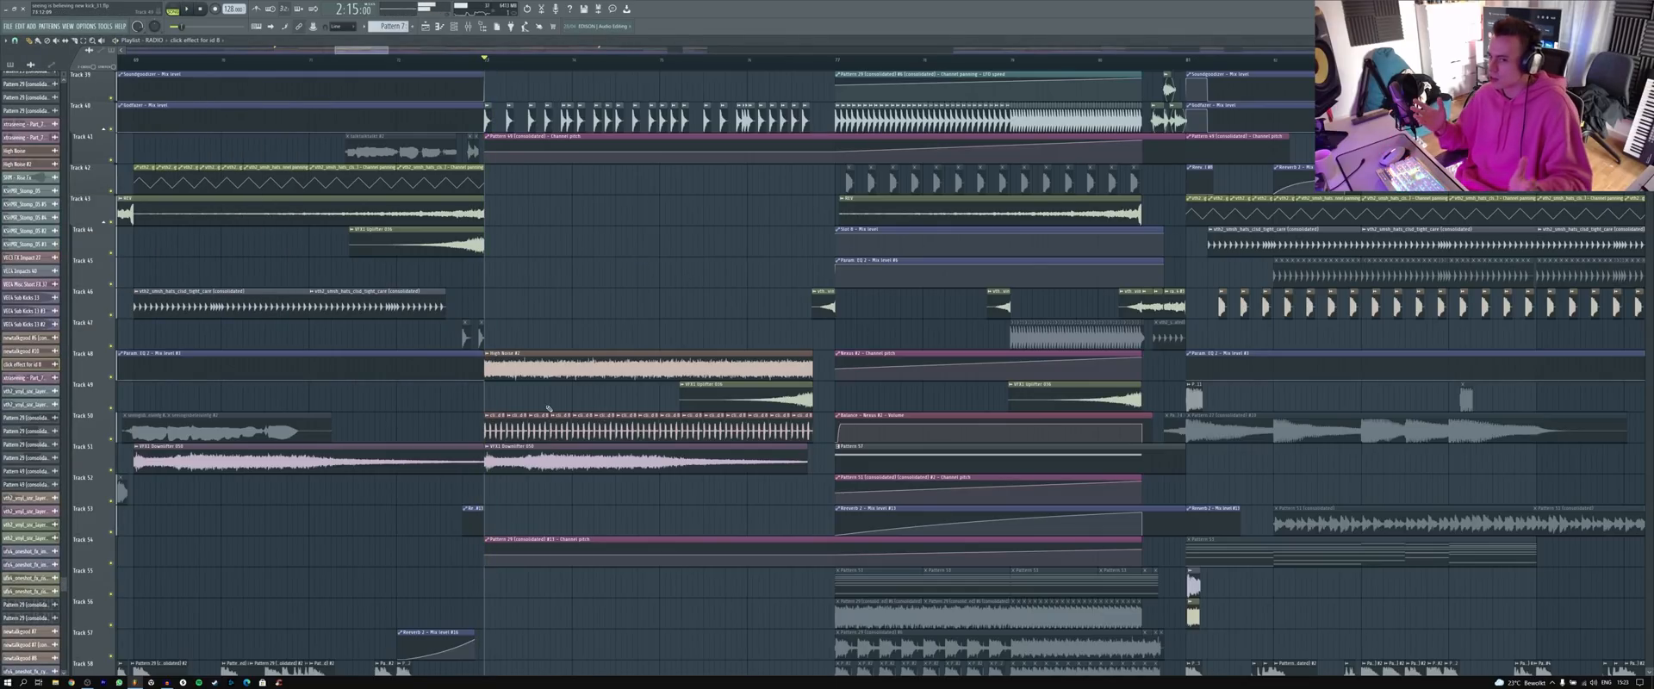
- Preview the consolidated Pattern 29 clip on Track 60 at the start of the build-up
scroll(548, 455, down, 6)
scroll(548, 456, down, 4)
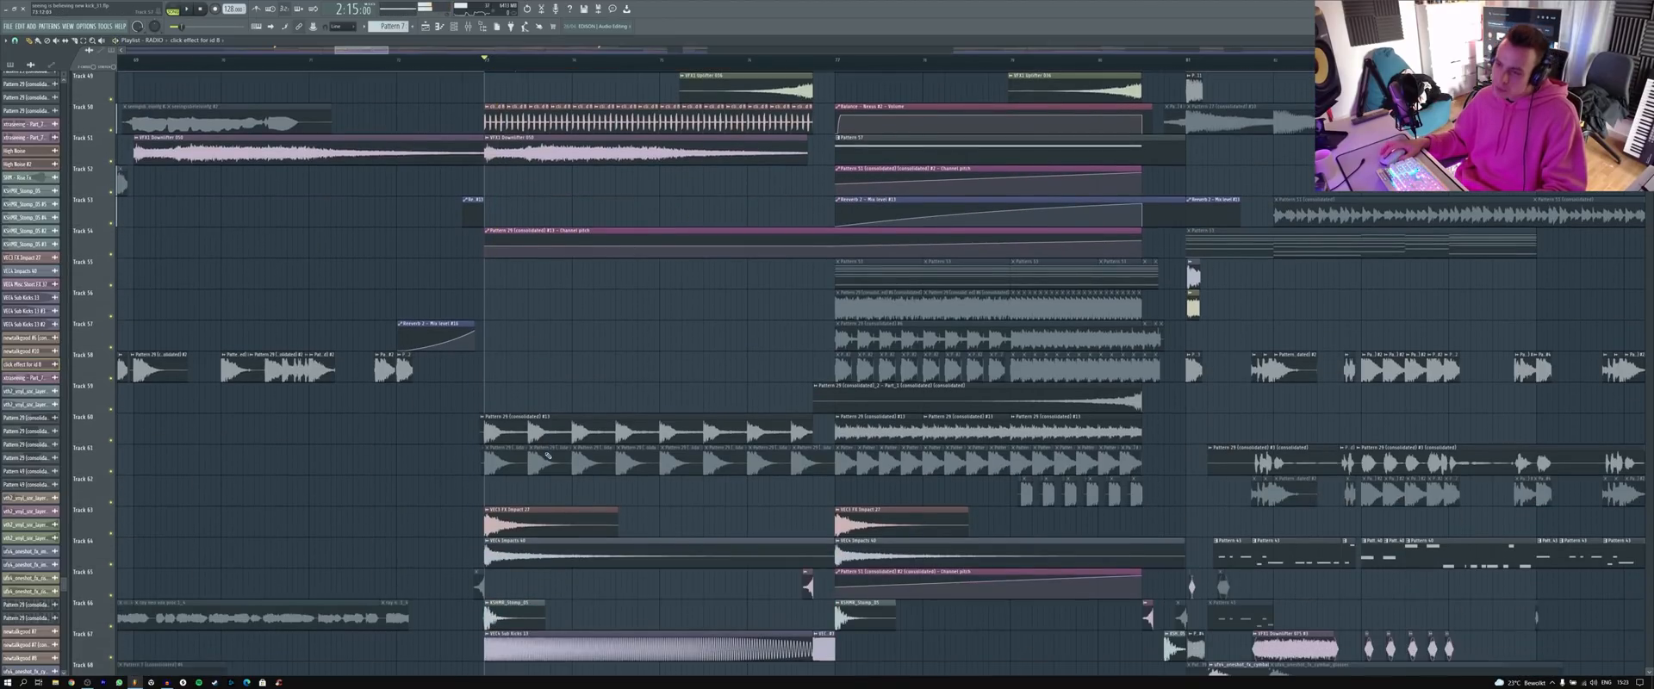
double_click(541, 422)
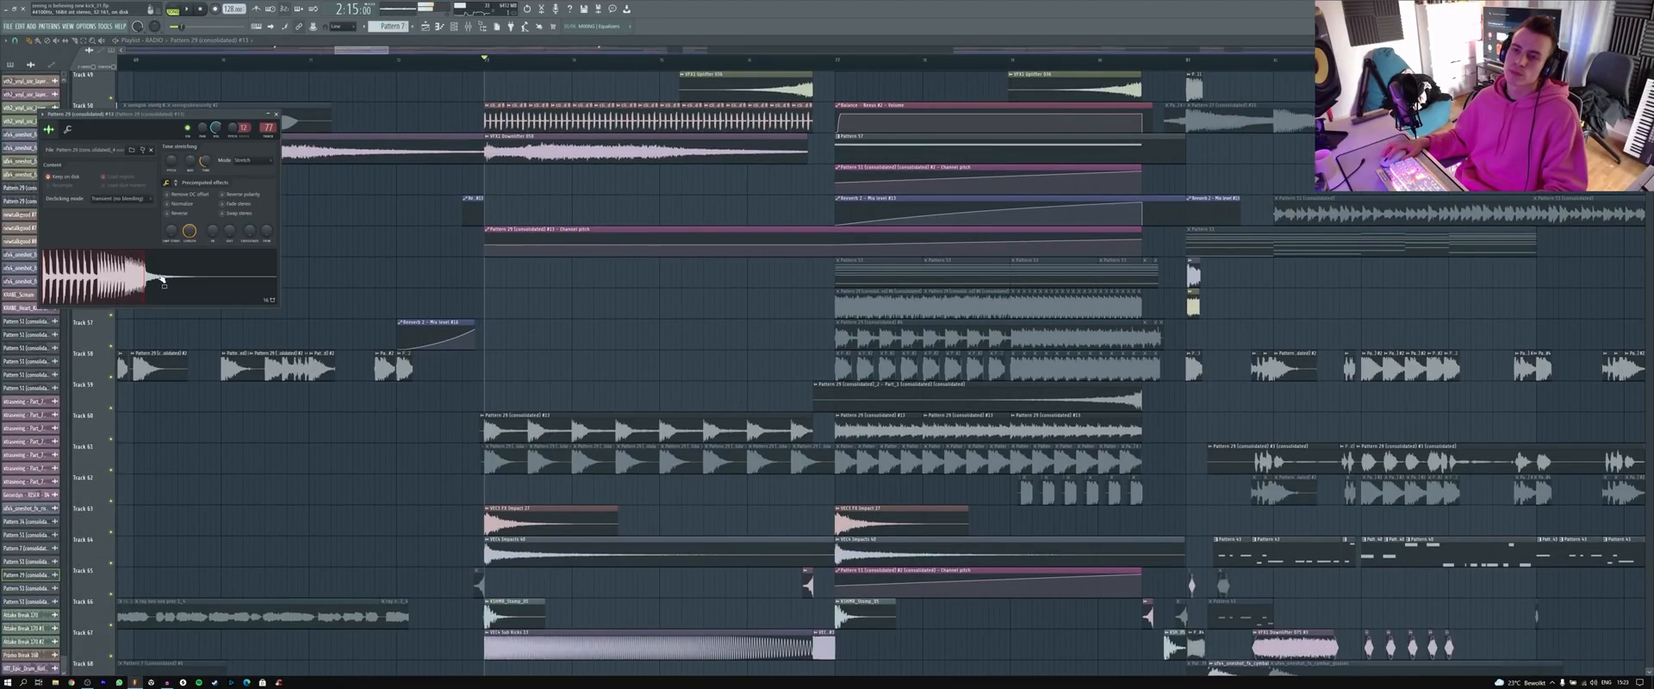
key(Escape)
click(528, 58)
- Survey the remaining tracks of the build-up, viewing it together with the sections before and after it
scroll(698, 514, down, 3)
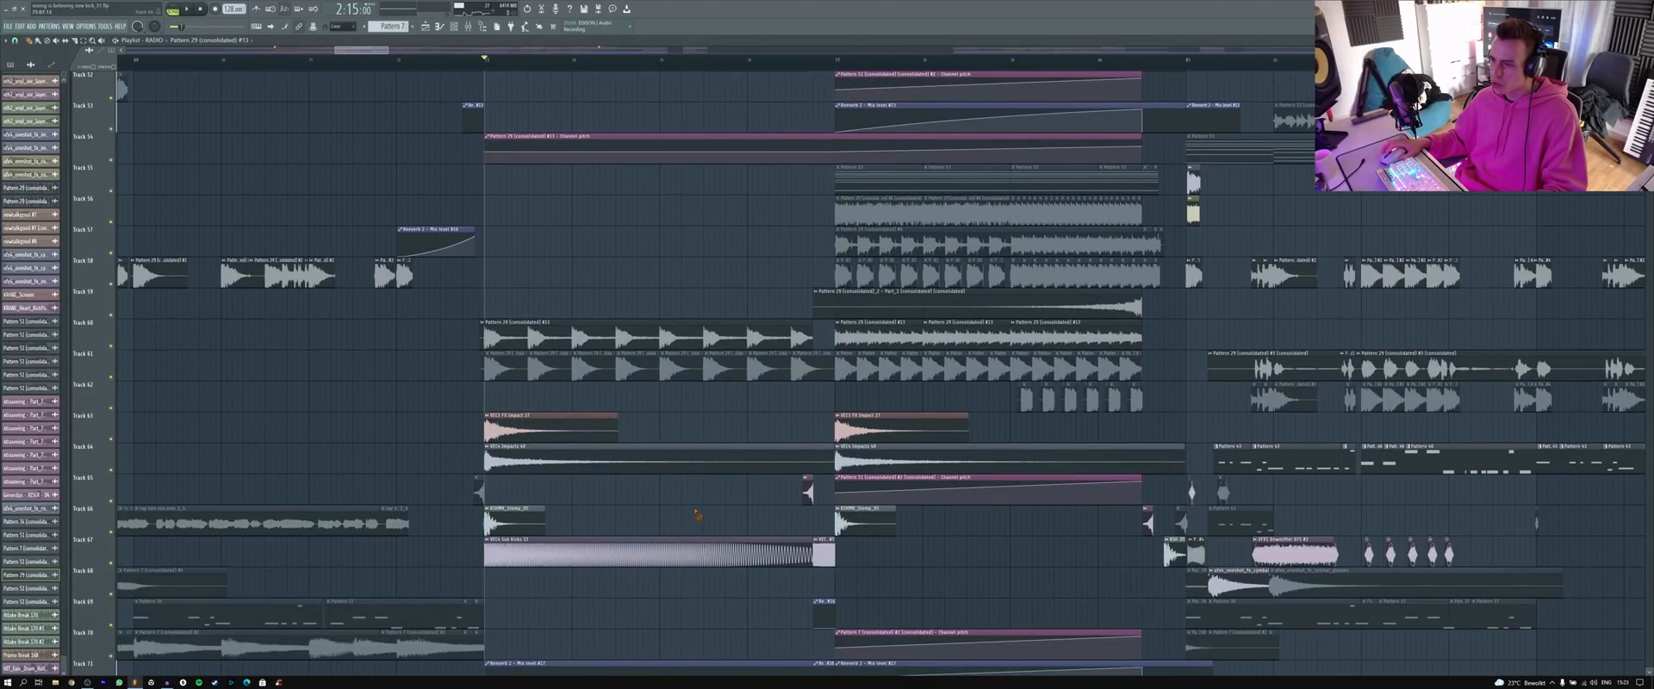
ctrl+scroll(698, 514, down, 5)
scroll(694, 512, up, 13)
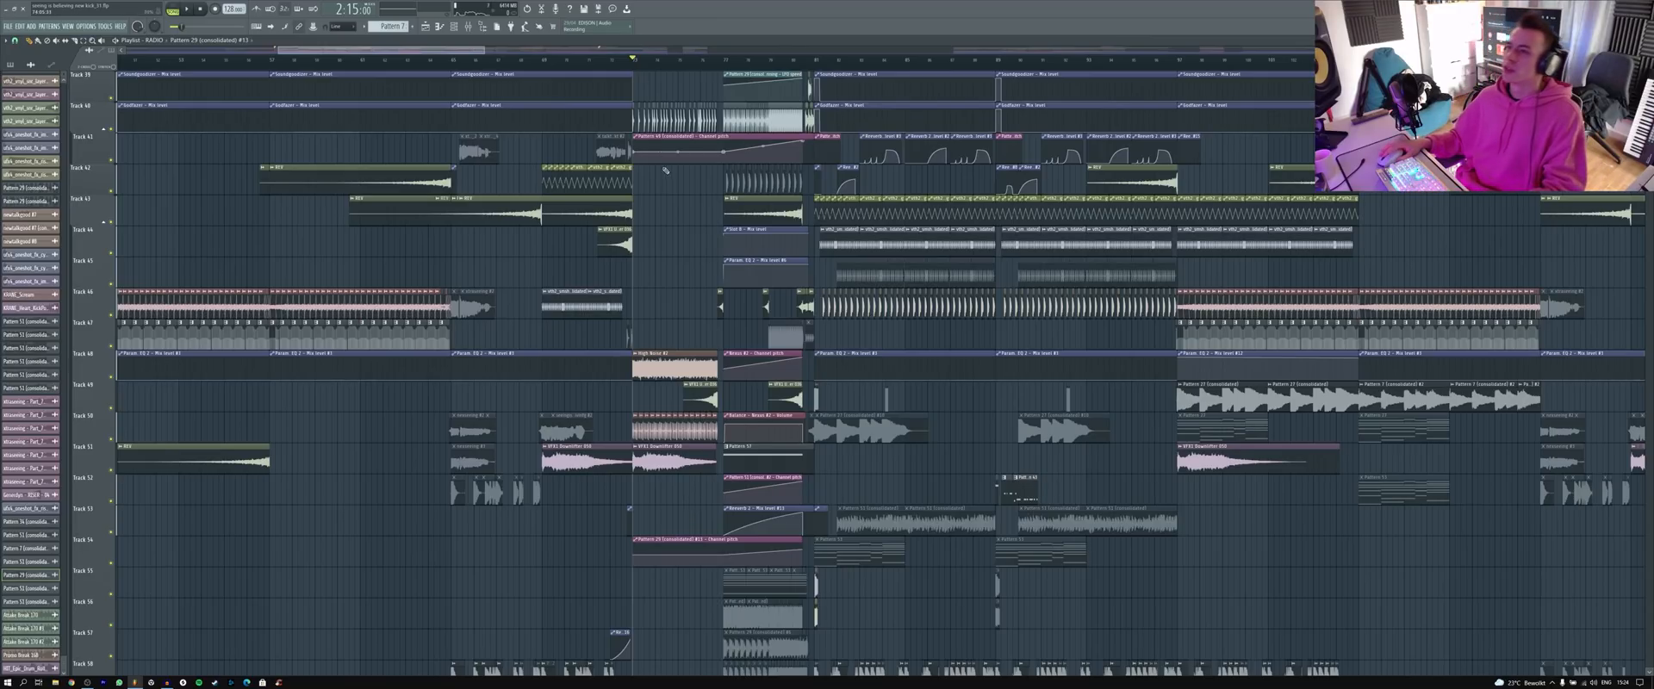
scroll(786, 440, up, 5)
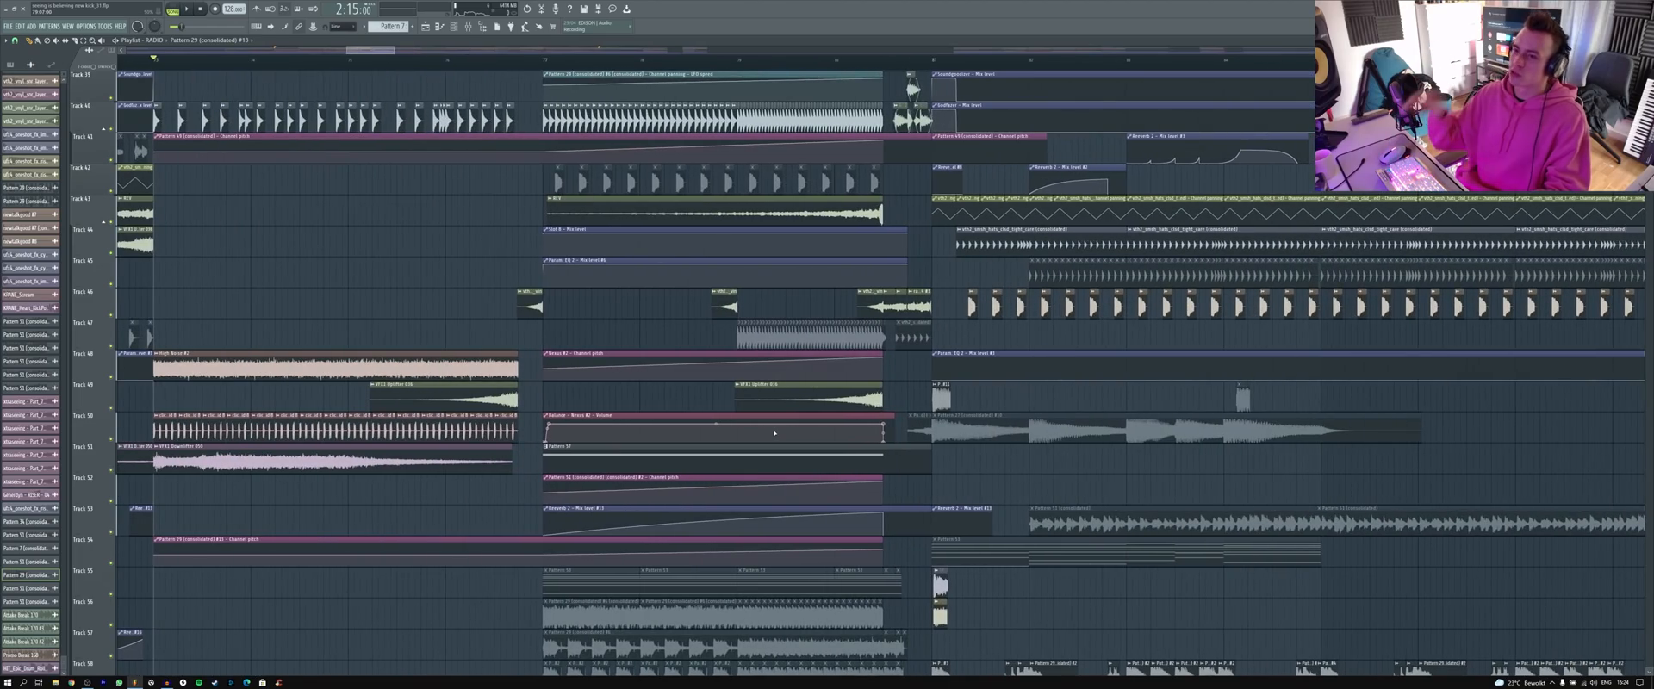
scroll(673, 422, down, 2)
scroll(659, 418, up, 6)
- Play back the build-up from 2:15 to 2:22 while reviewing its layers from Track 14 down to Track 88
key(space)
scroll(539, 416, up, 5)
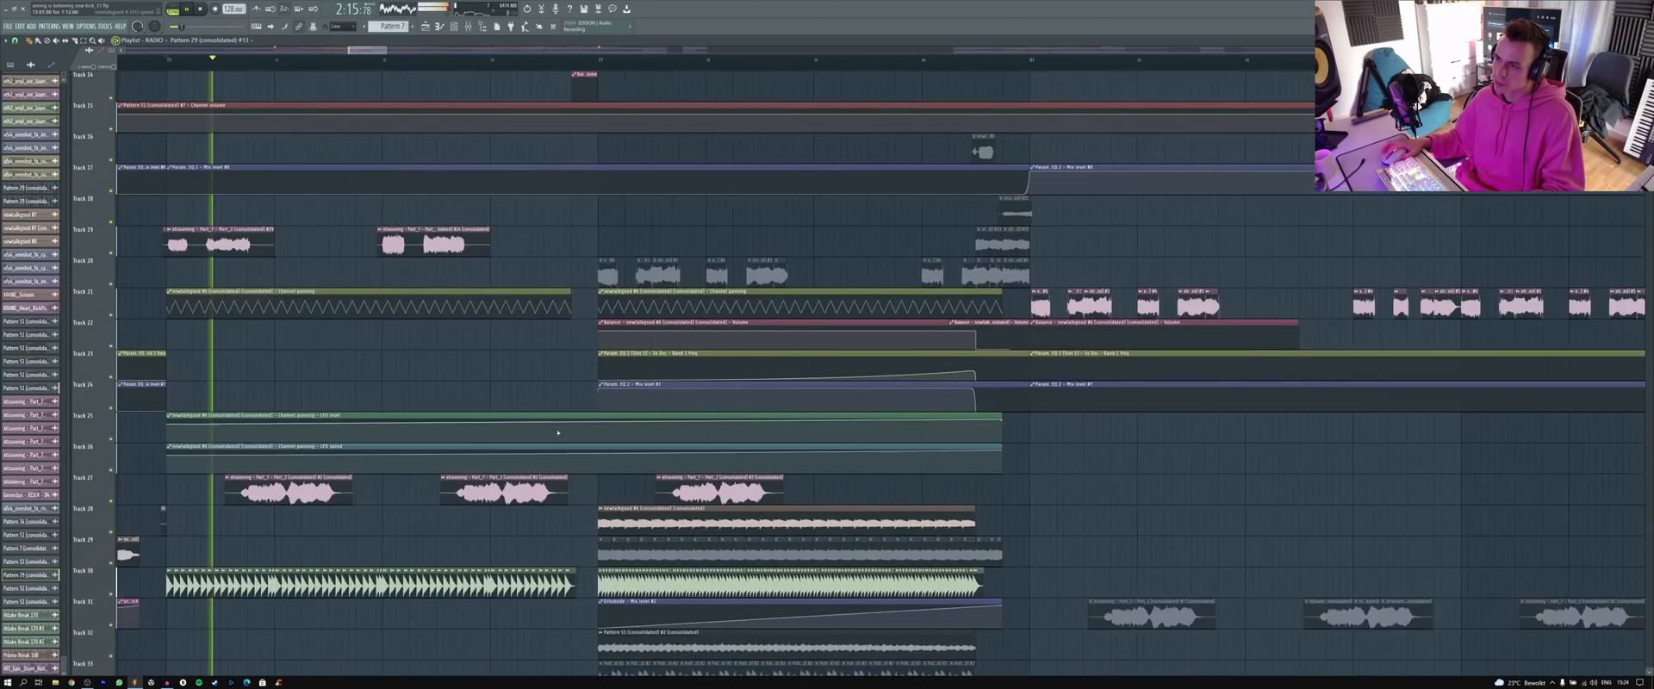
scroll(557, 433, down, 15)
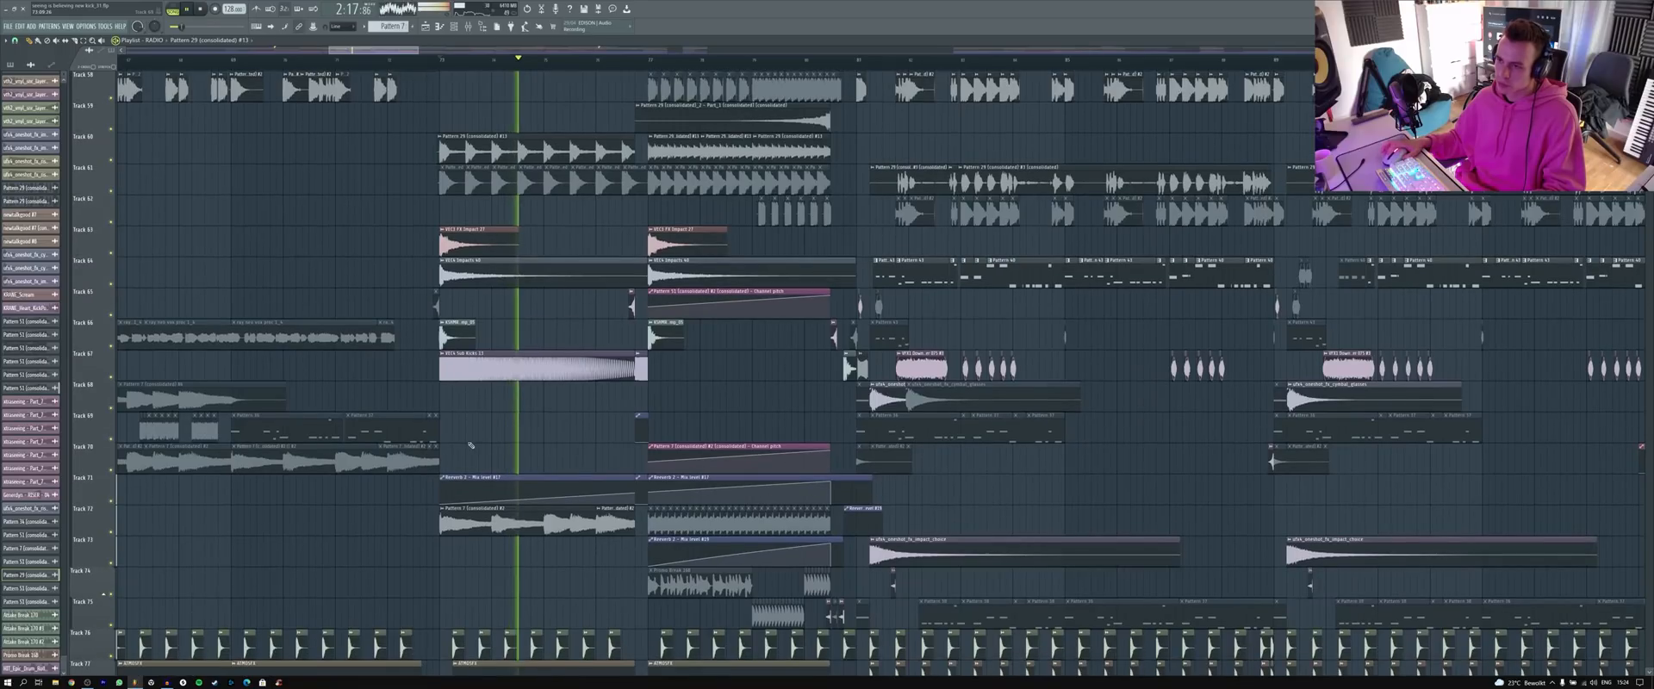
scroll(471, 446, down, 4)
scroll(546, 447, down, 3)
scroll(569, 449, down, 1)
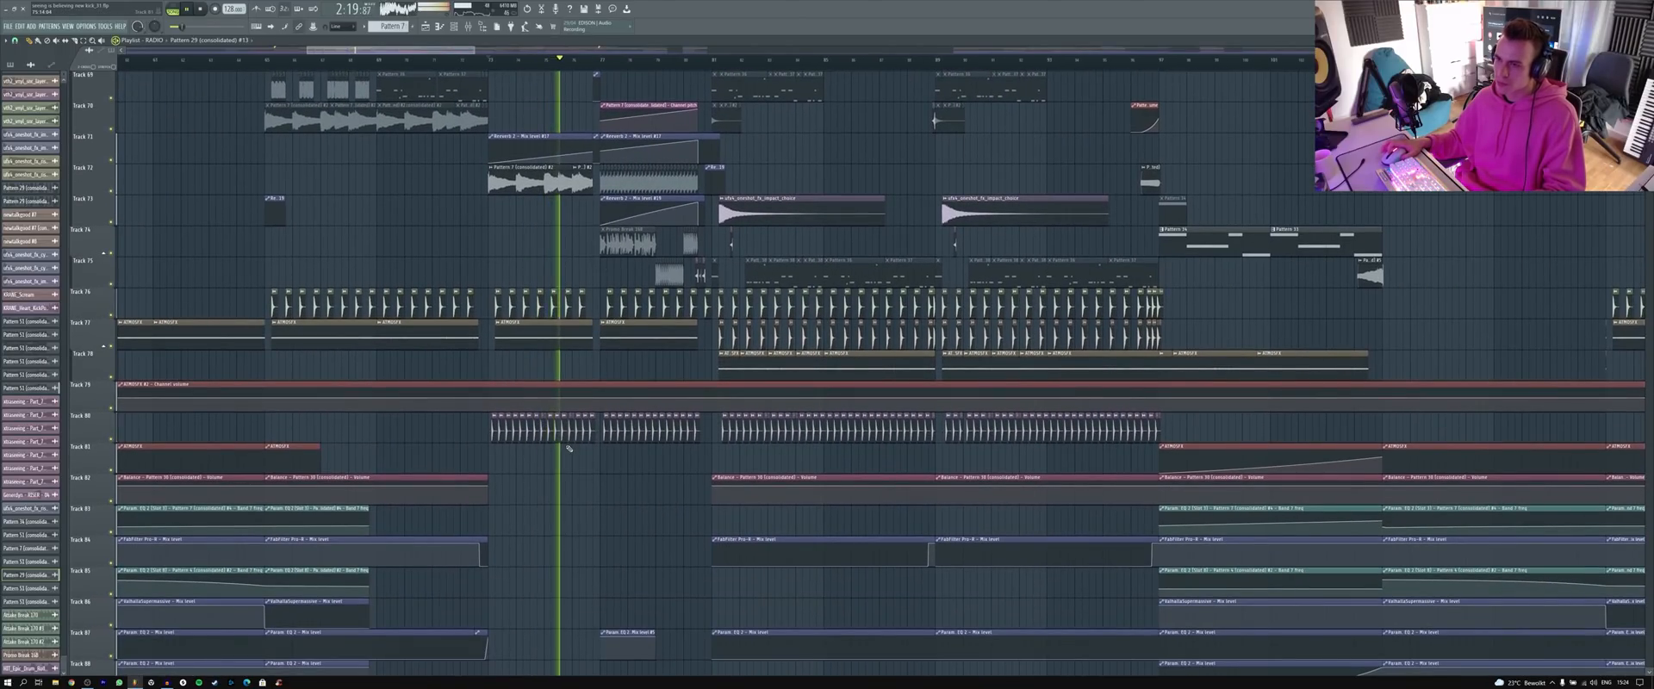
scroll(569, 449, up, 4)
scroll(534, 445, up, 3)
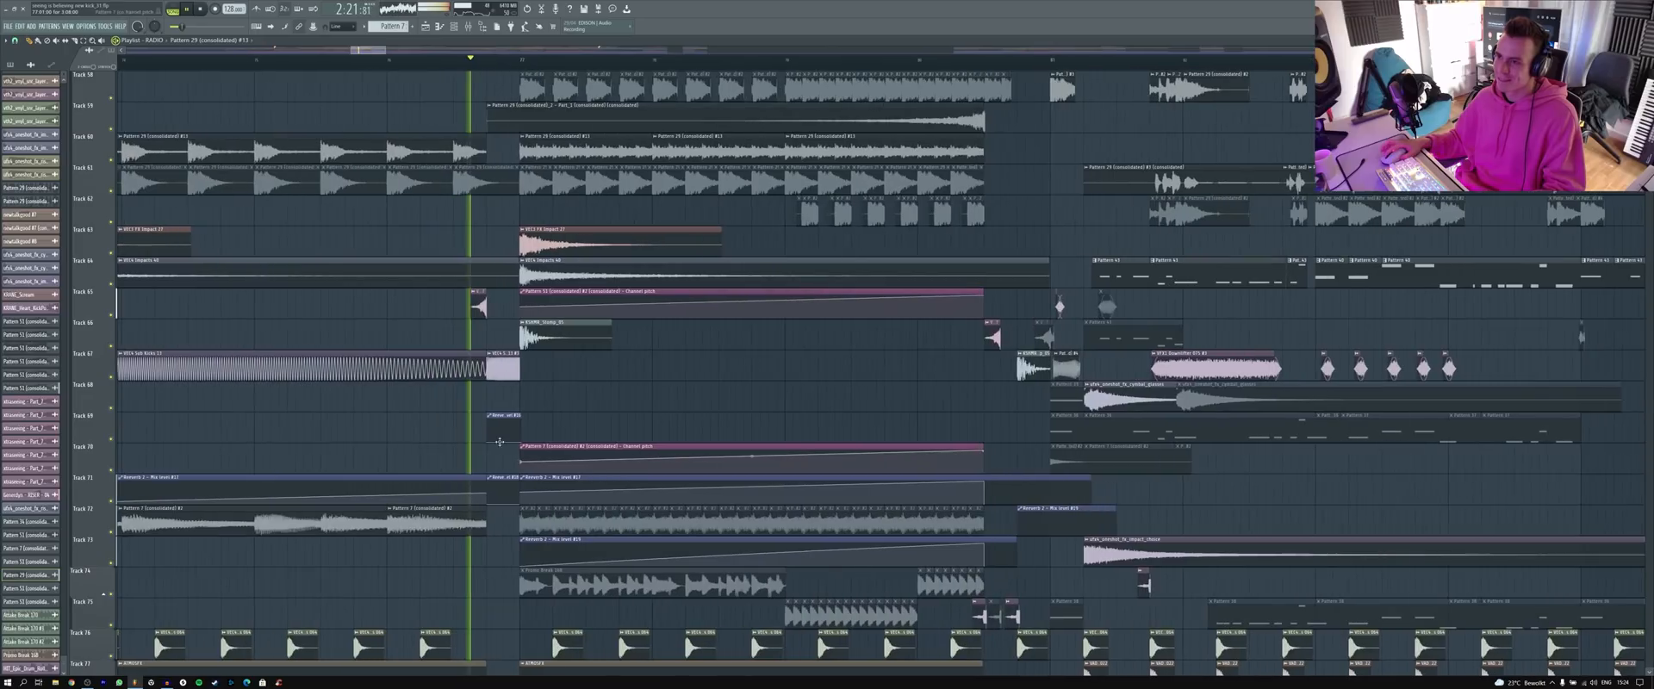
key(space)
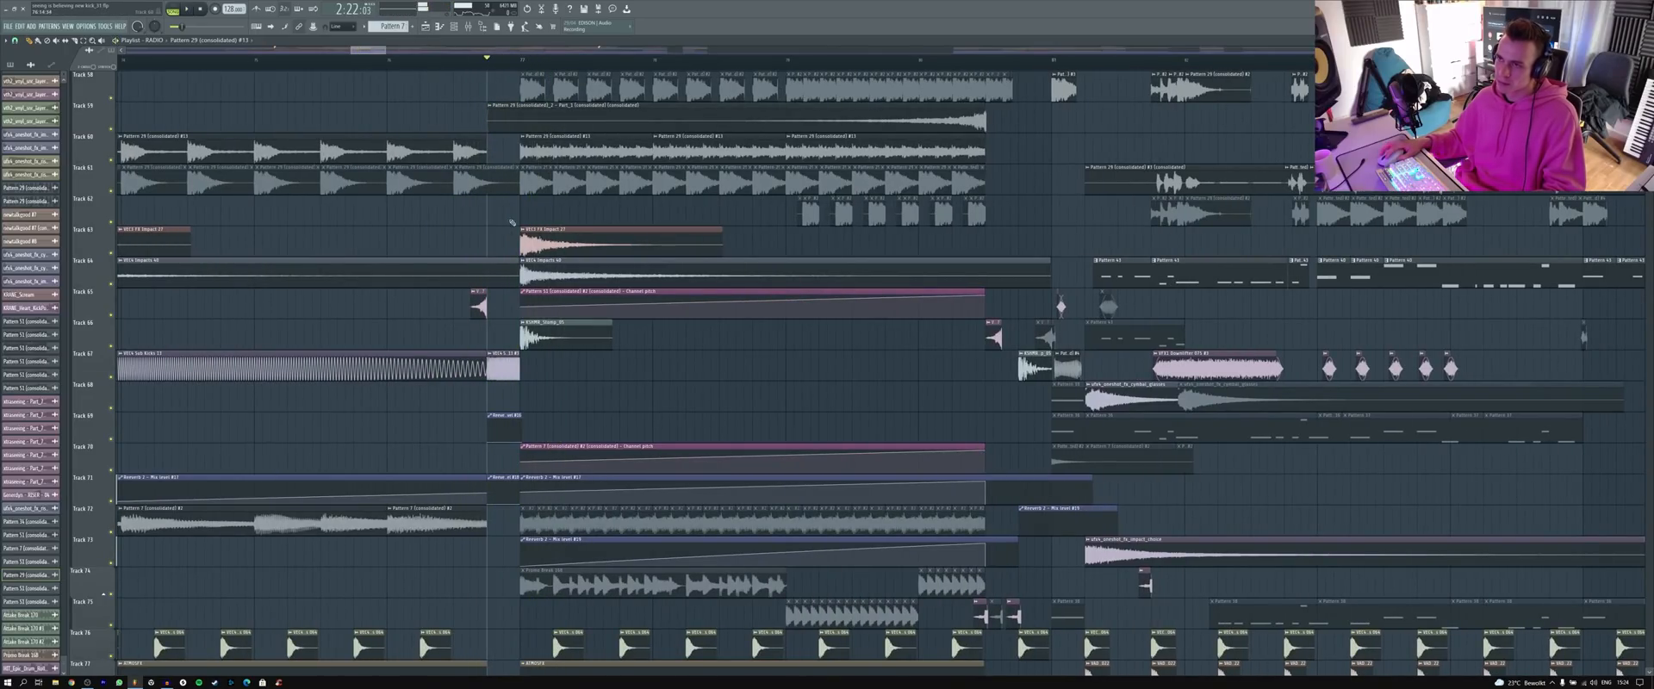
- Inspect the short sub kick clip on Track 67 at 2:22 and its mixer effects, and return to the playlist
double_click(503, 368)
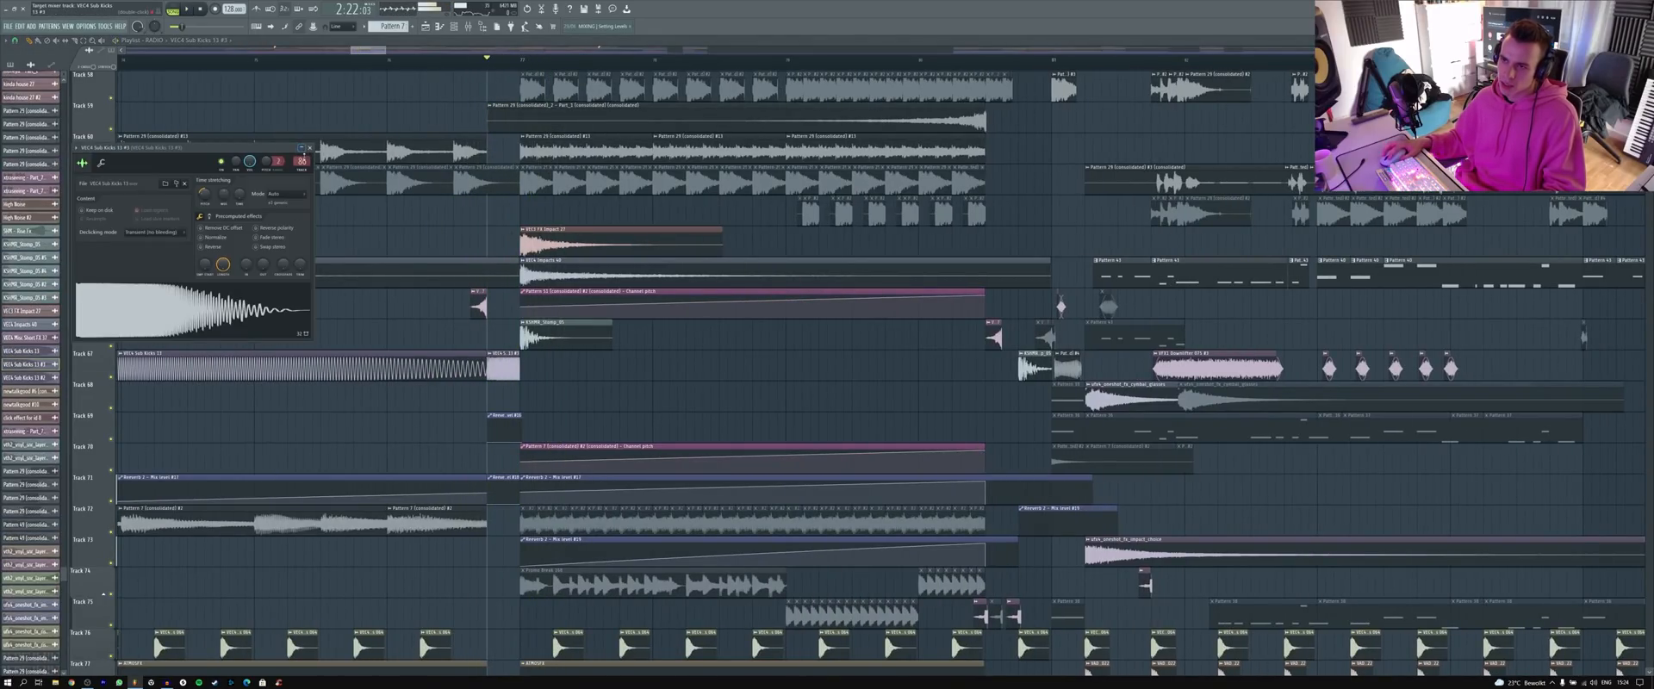
key(F9)
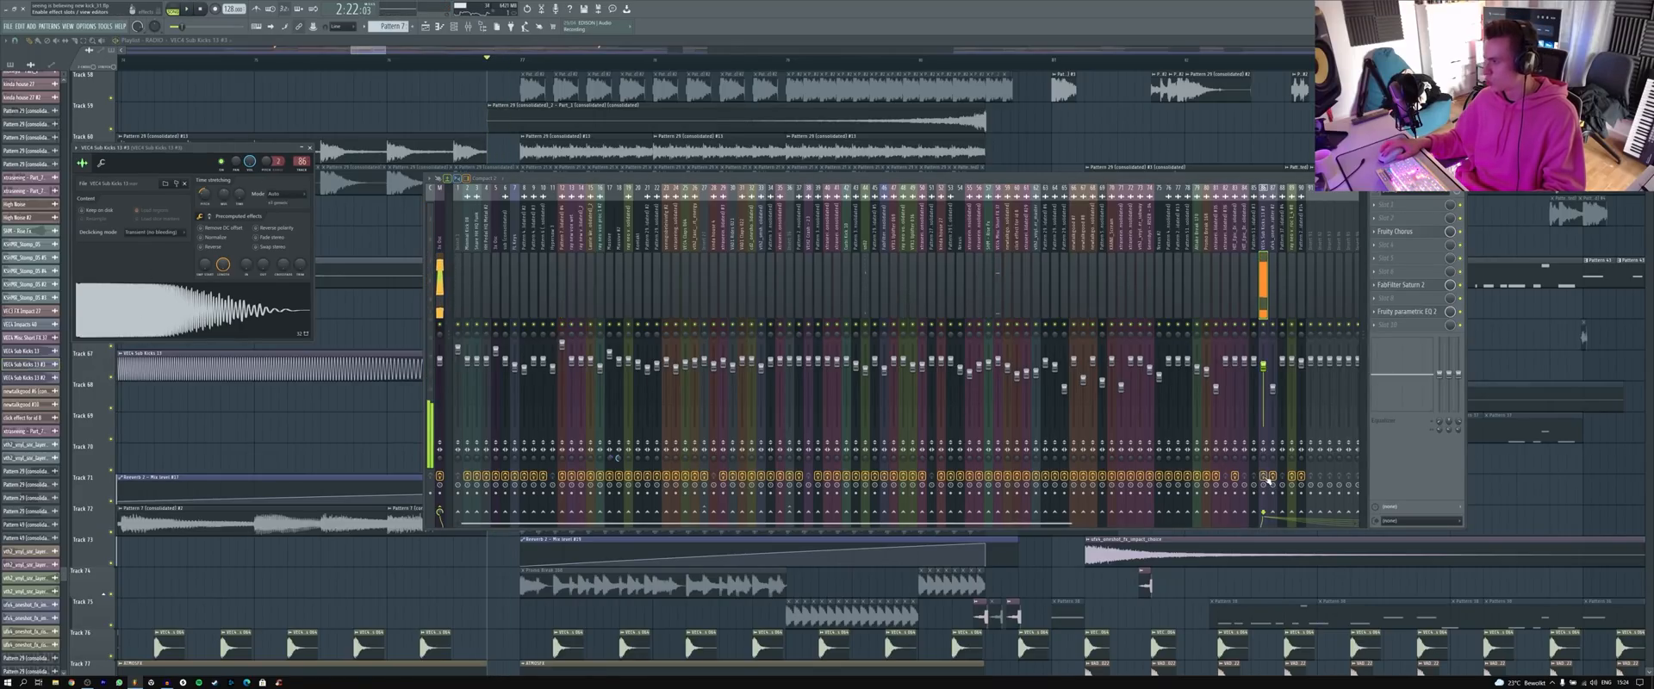
key(F5)
- Play back the second half of the build-up from 2:22 while reviewing its layers between Tracks 20 and 77
scroll(624, 500, down, 2)
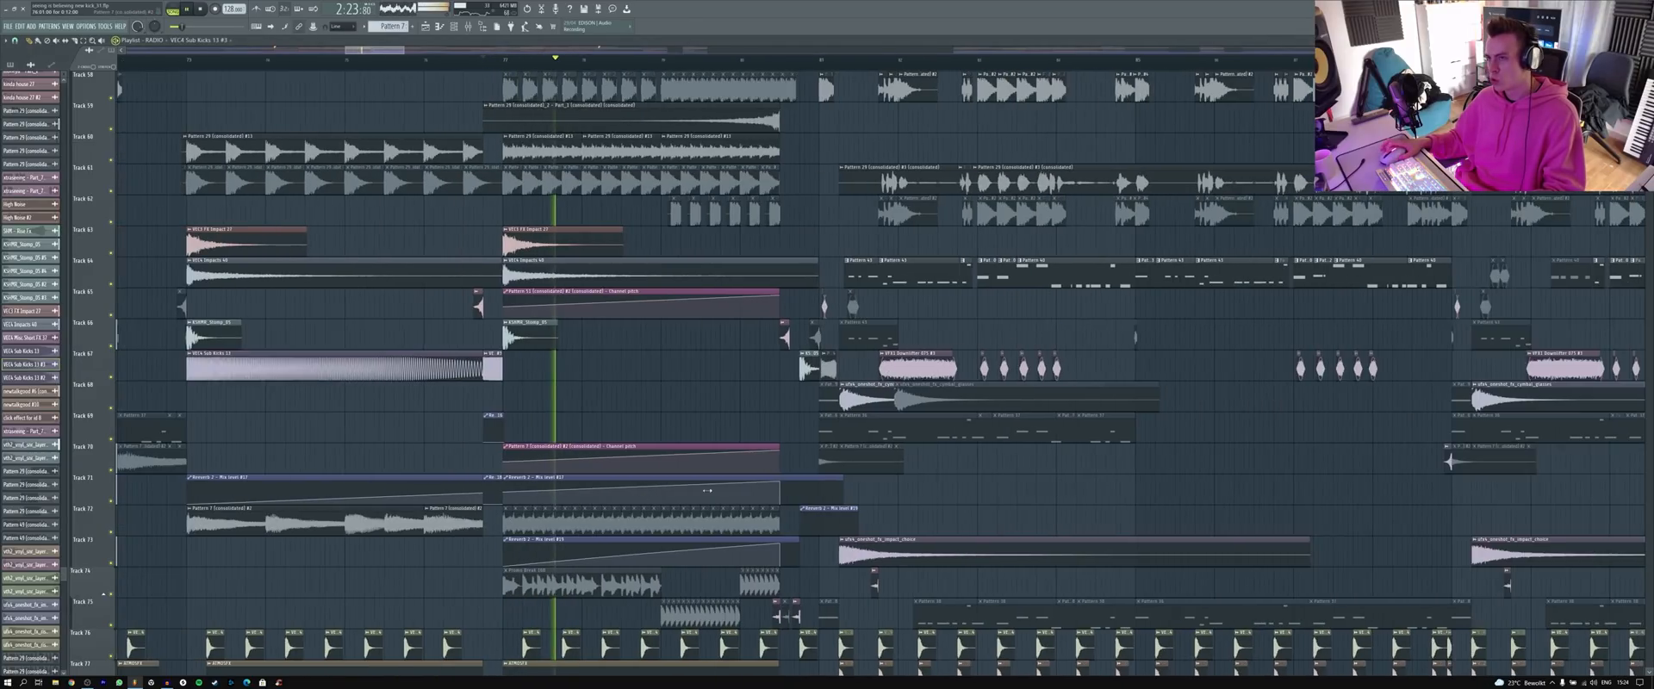
scroll(623, 500, up, 4)
scroll(623, 499, up, 10)
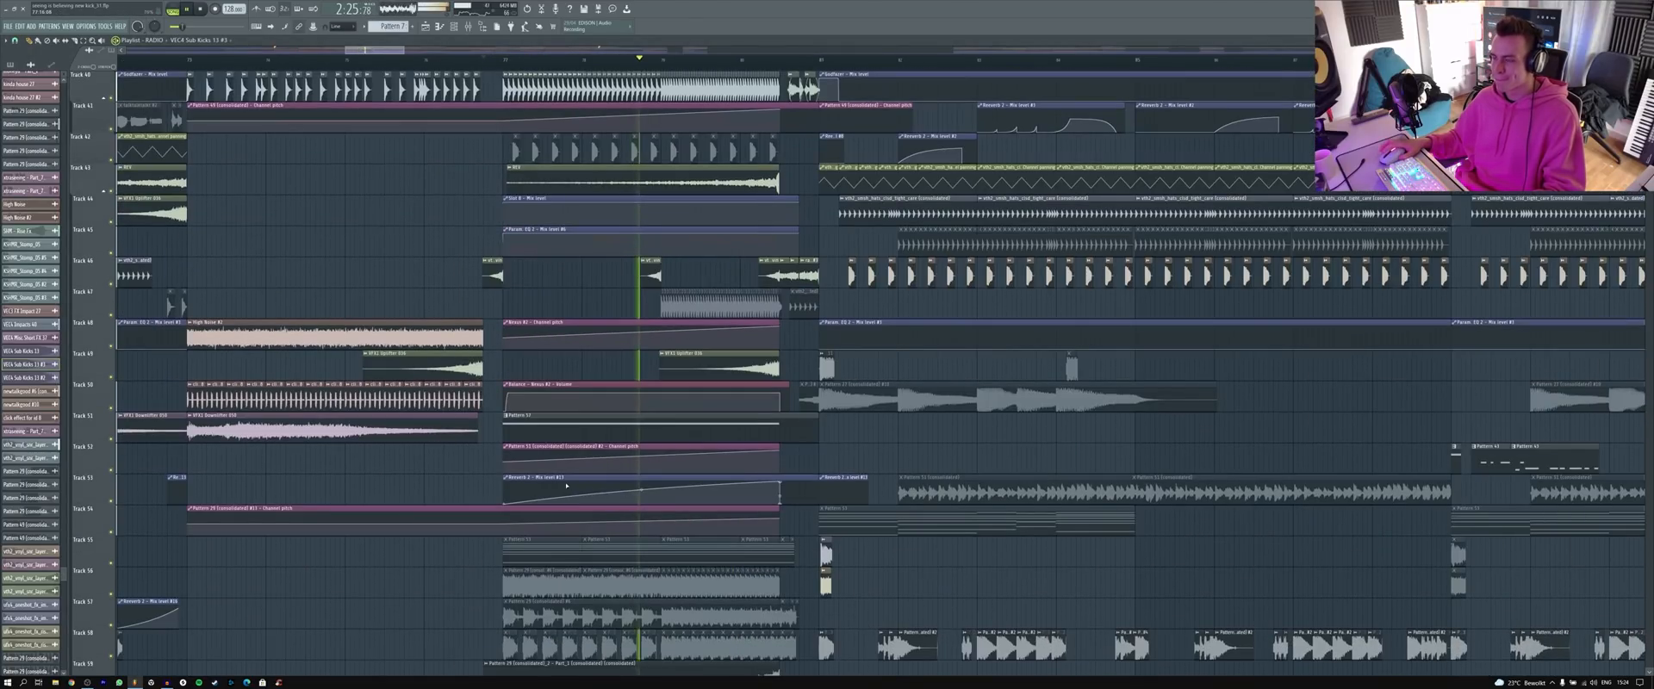
scroll(615, 472, up, 8)
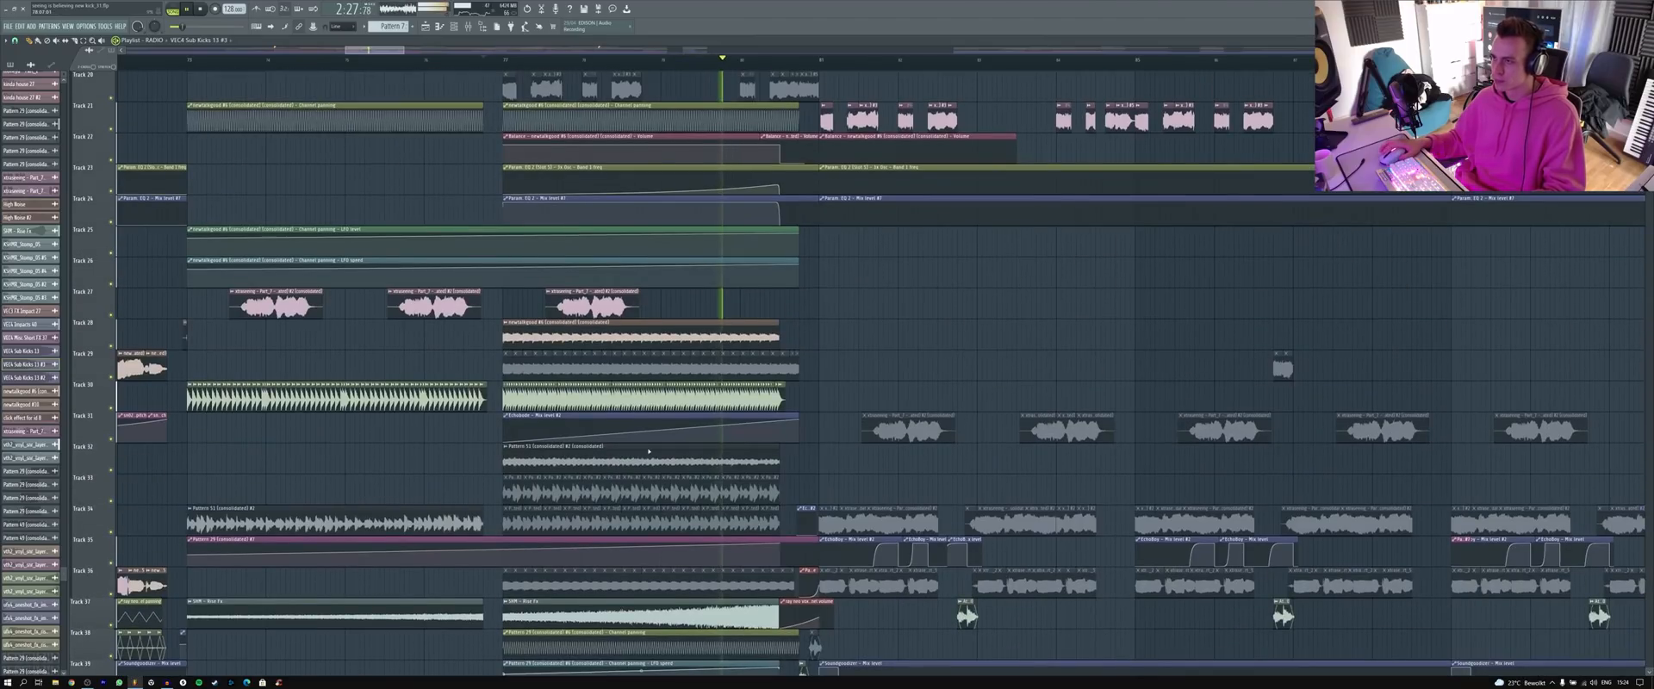
scroll(515, 74, down, 8)
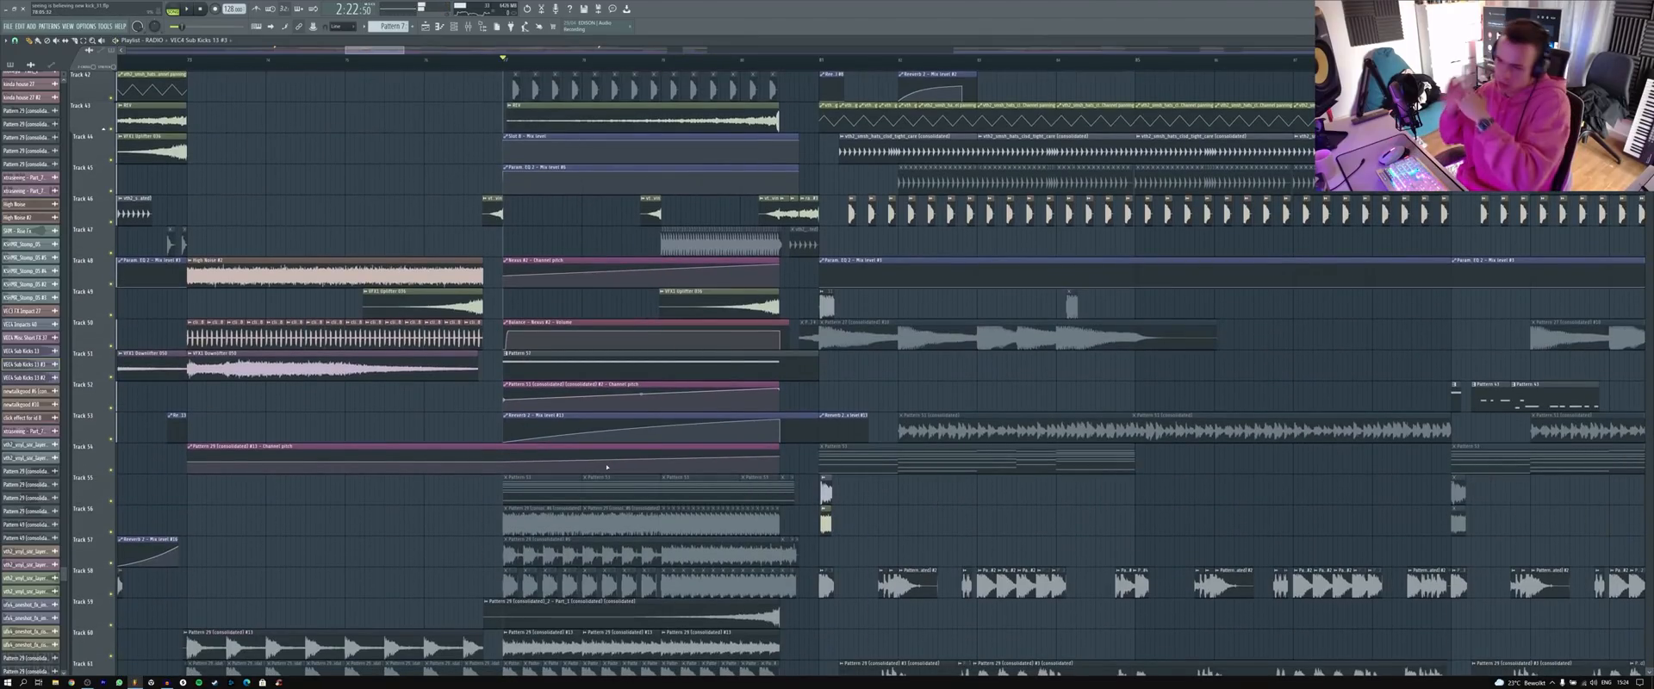
- Review the build-up's lower layers down to Track 89, highlighting the second half's repeating kick clips on Track 76
scroll(634, 524, down, 9)
scroll(654, 494, down, 12)
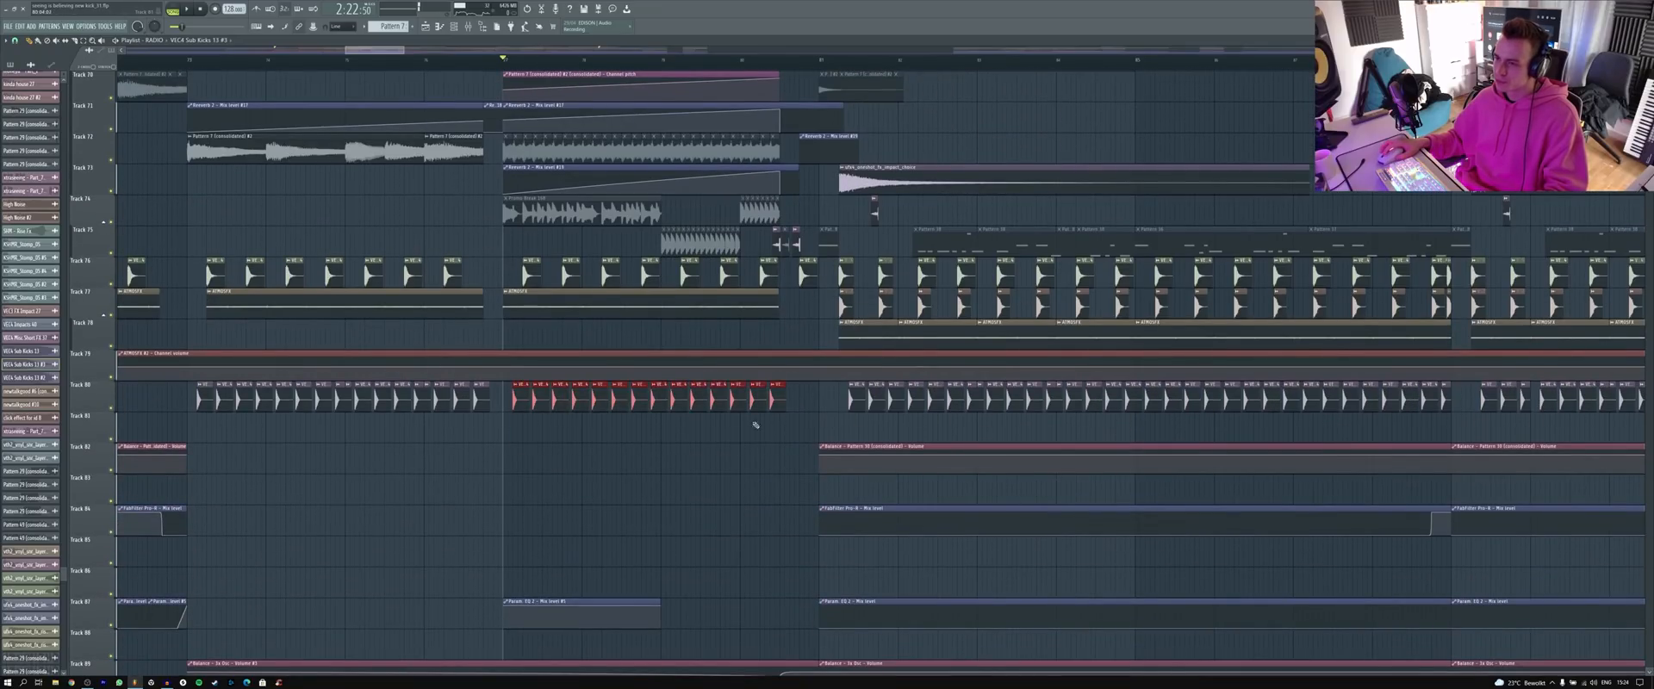
scroll(514, 405, up, 3)
drag(524, 350, 833, 376)
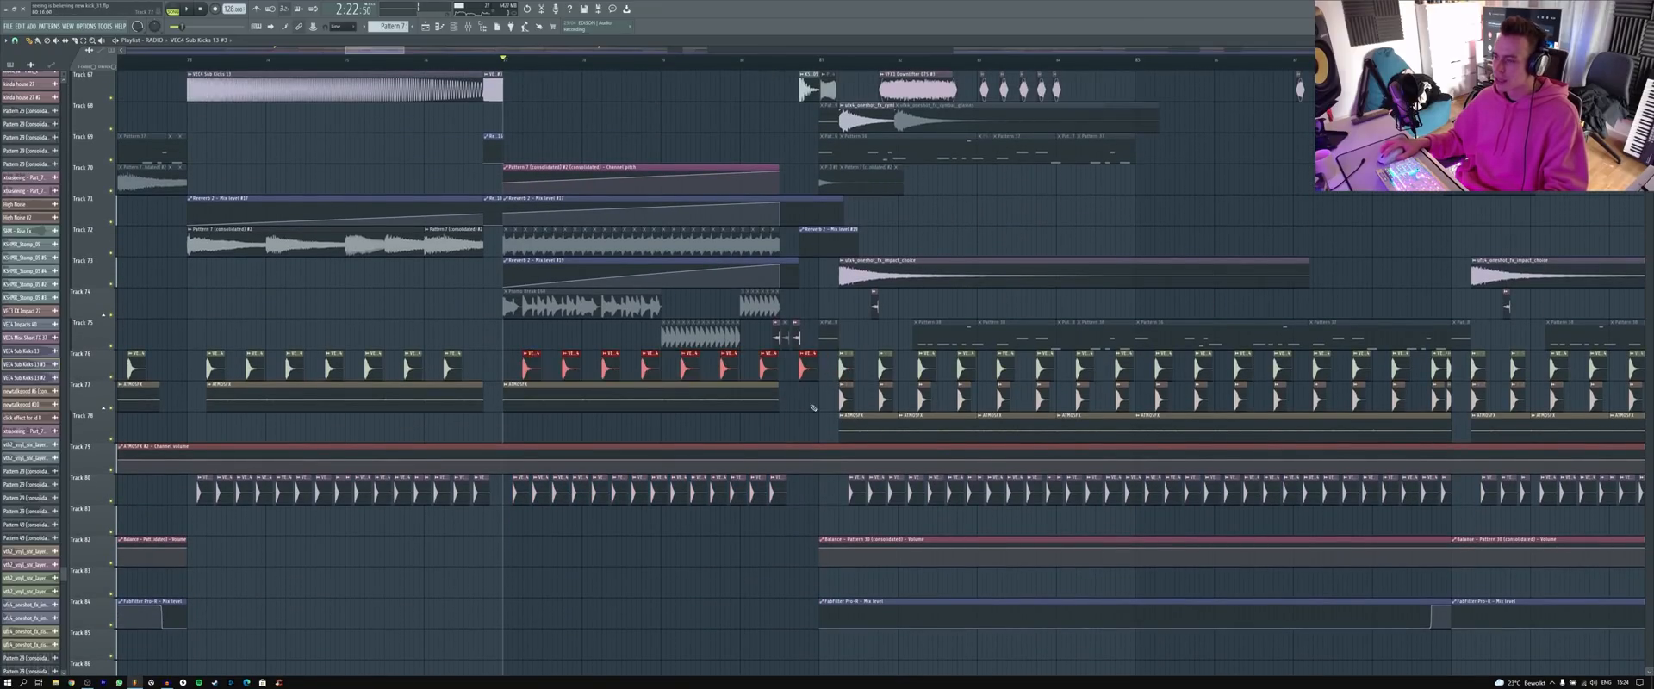
scroll(788, 384, up, 3)
scroll(451, 429, up, 12)
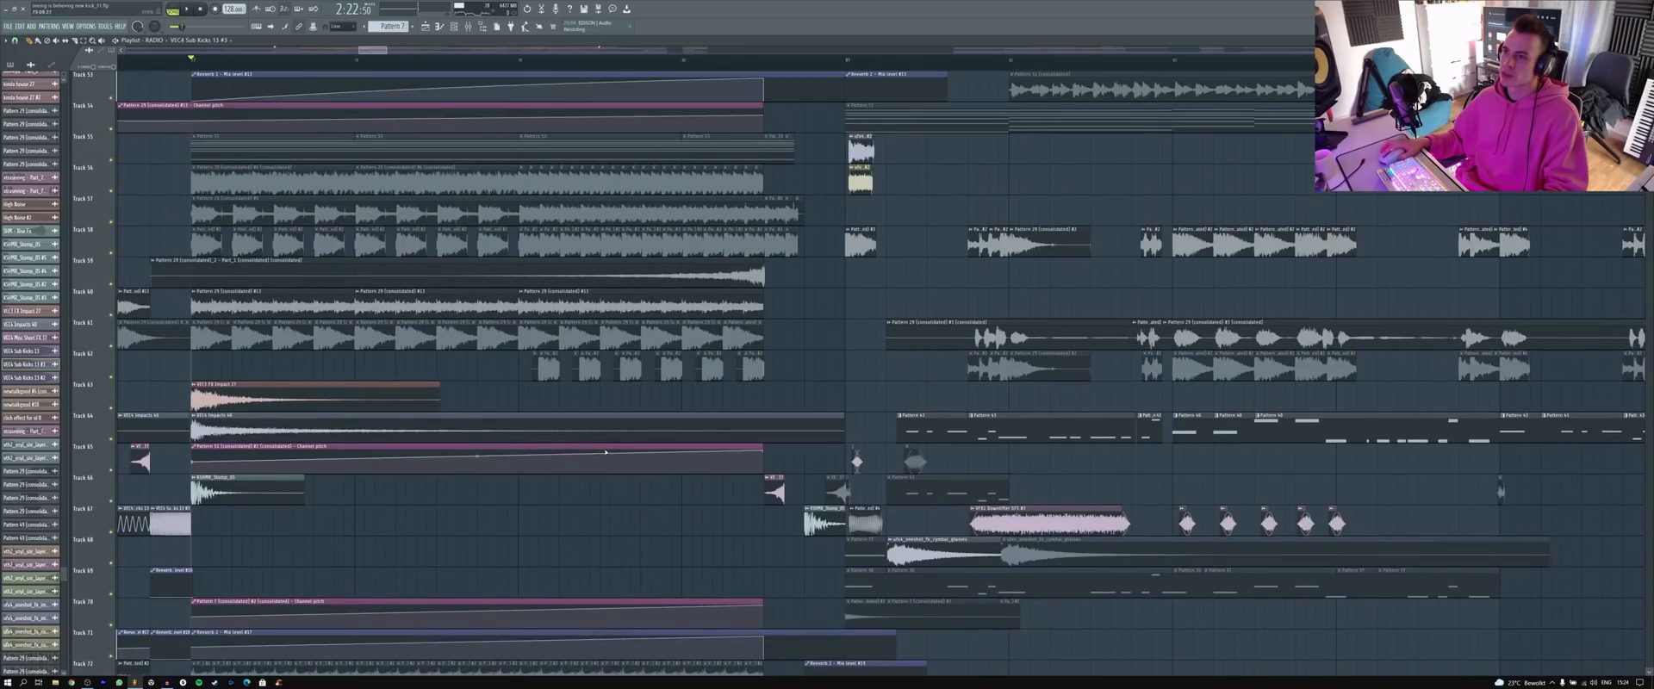
- Inspect the sample behind the rising clip on Track 59, stop its playback and return to the playlist
double_click(287, 286)
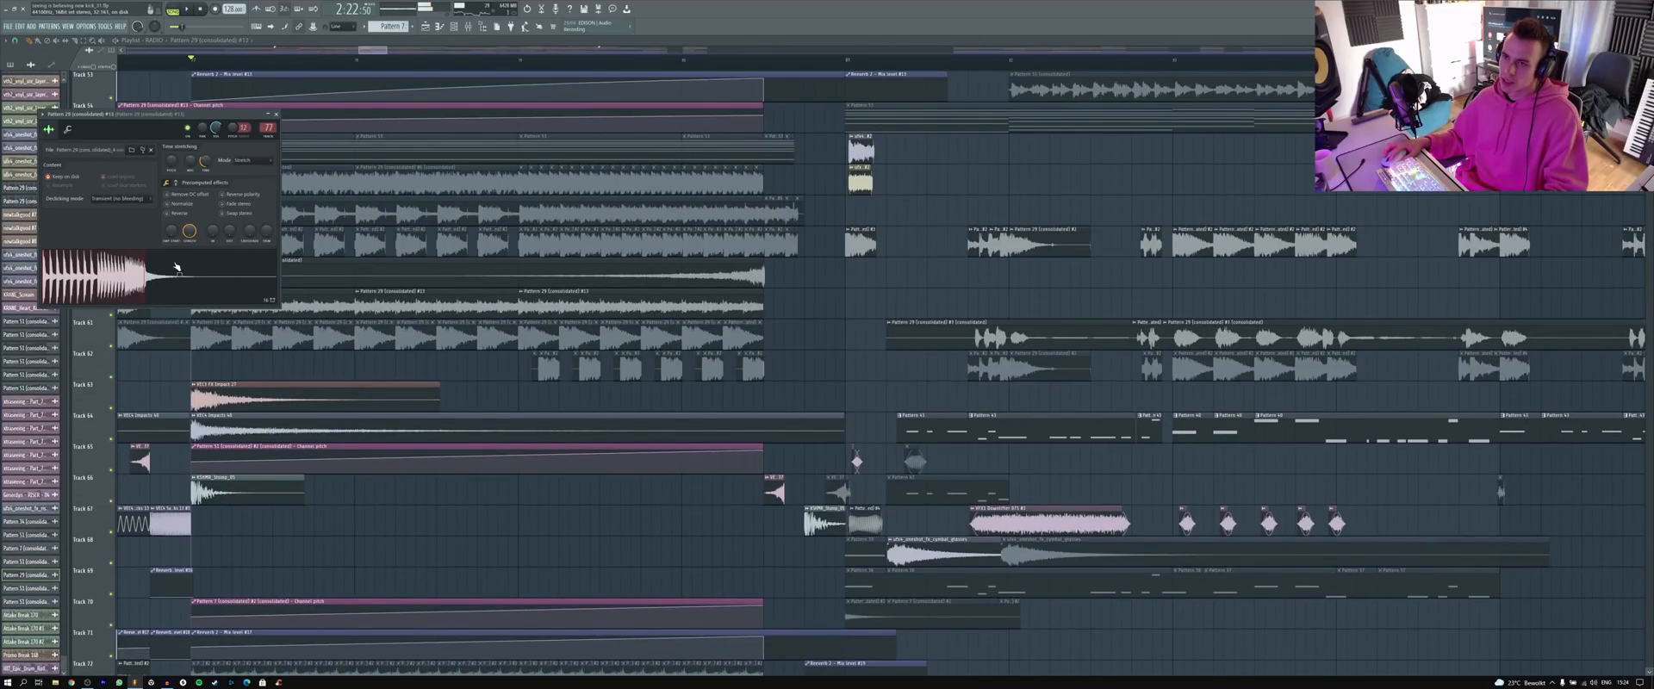
click(201, 10)
key(Escape)
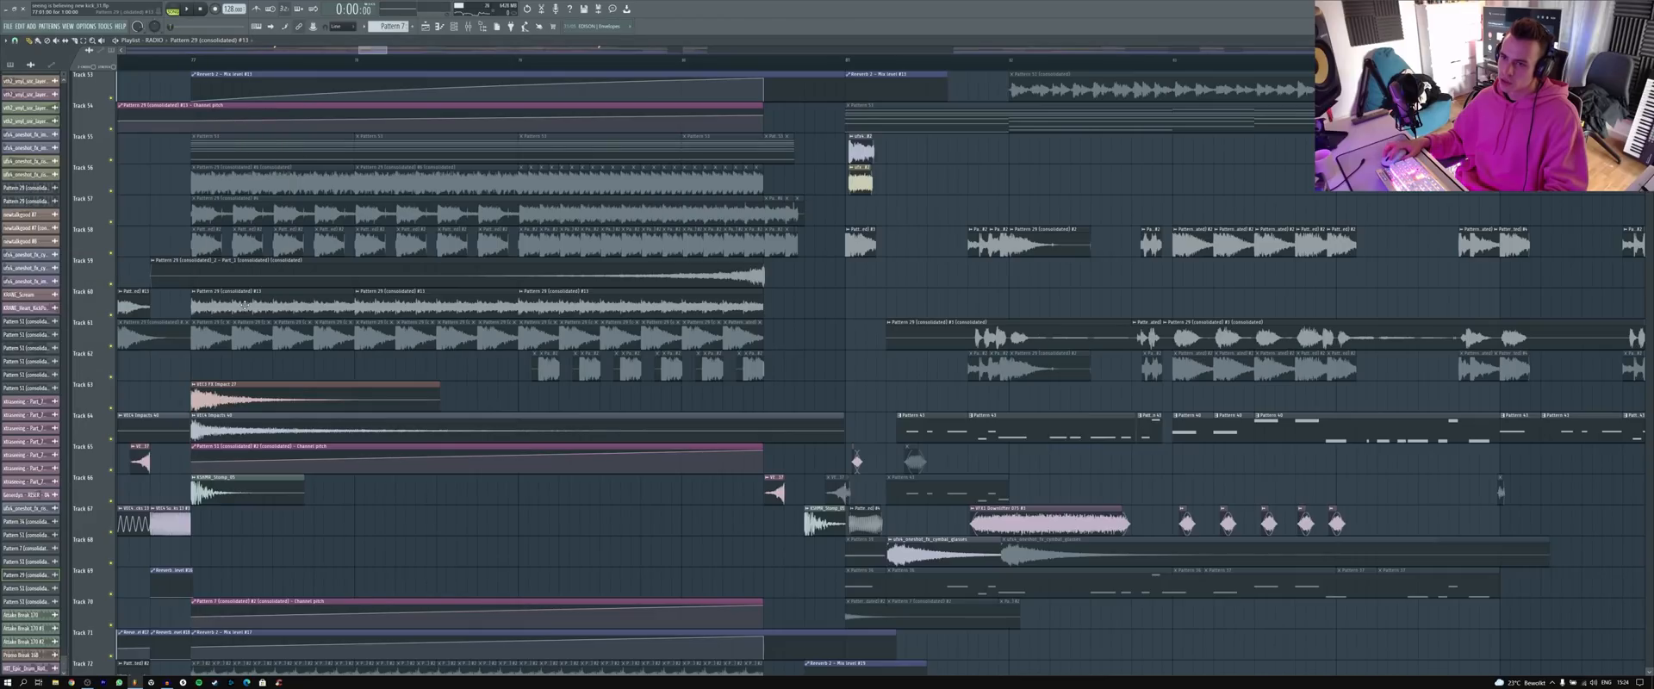
- Mark the second half of the build-up as the time range from 2:22 and inspect its snare layer and Track 37 riser
drag(193, 59, 741, 53)
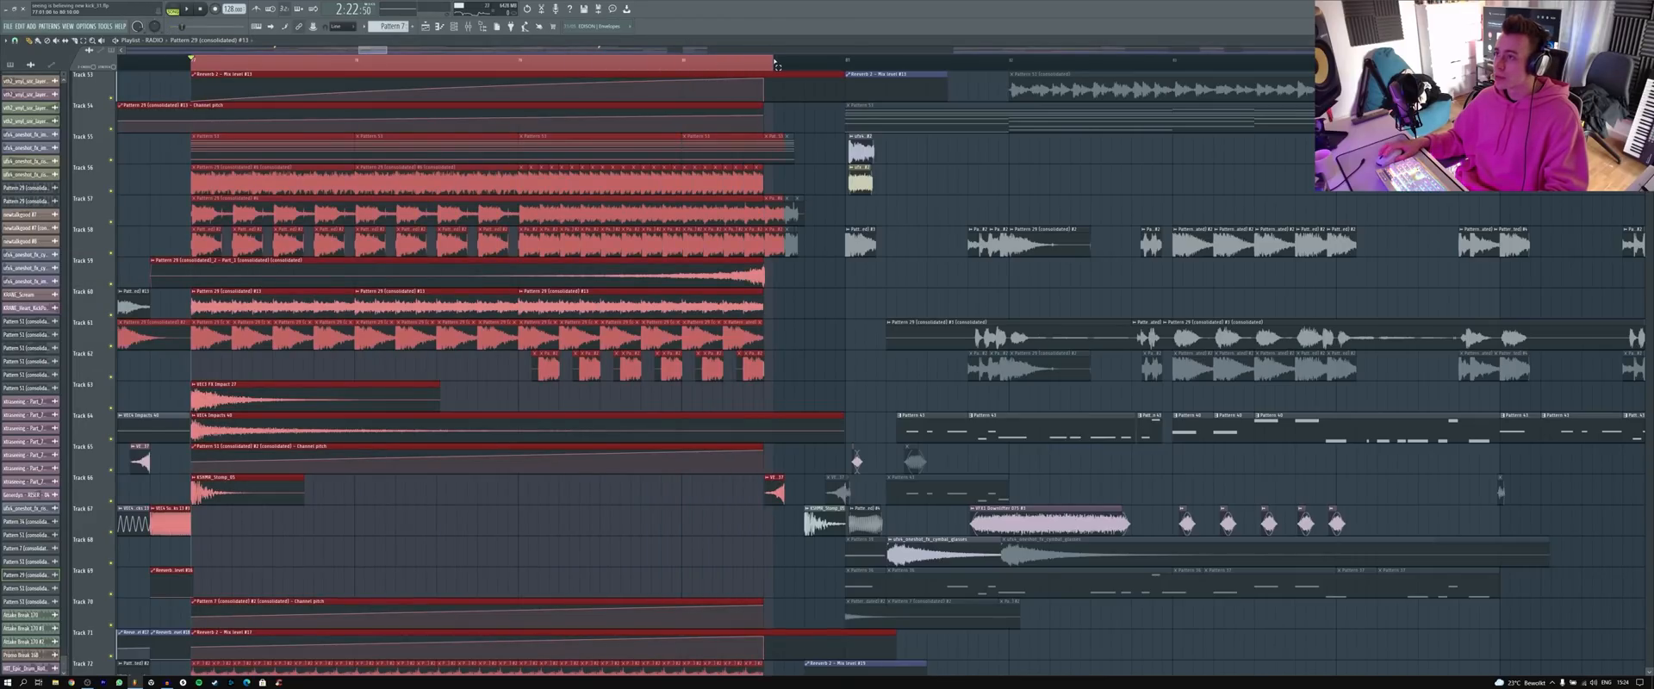
ctrl+click(887, 281)
scroll(891, 281, down, 3)
scroll(655, 392, up, 4)
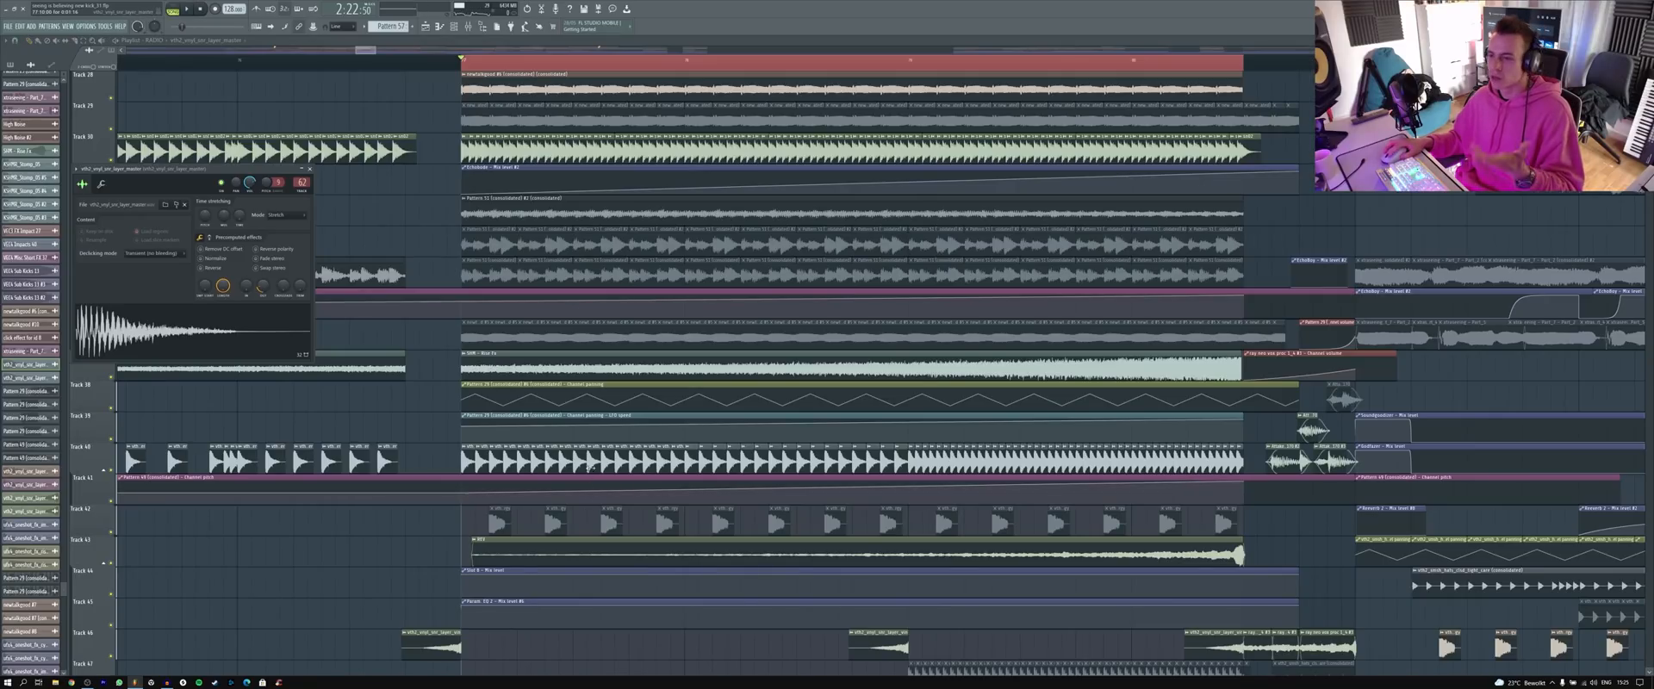
click(303, 184)
click(561, 363)
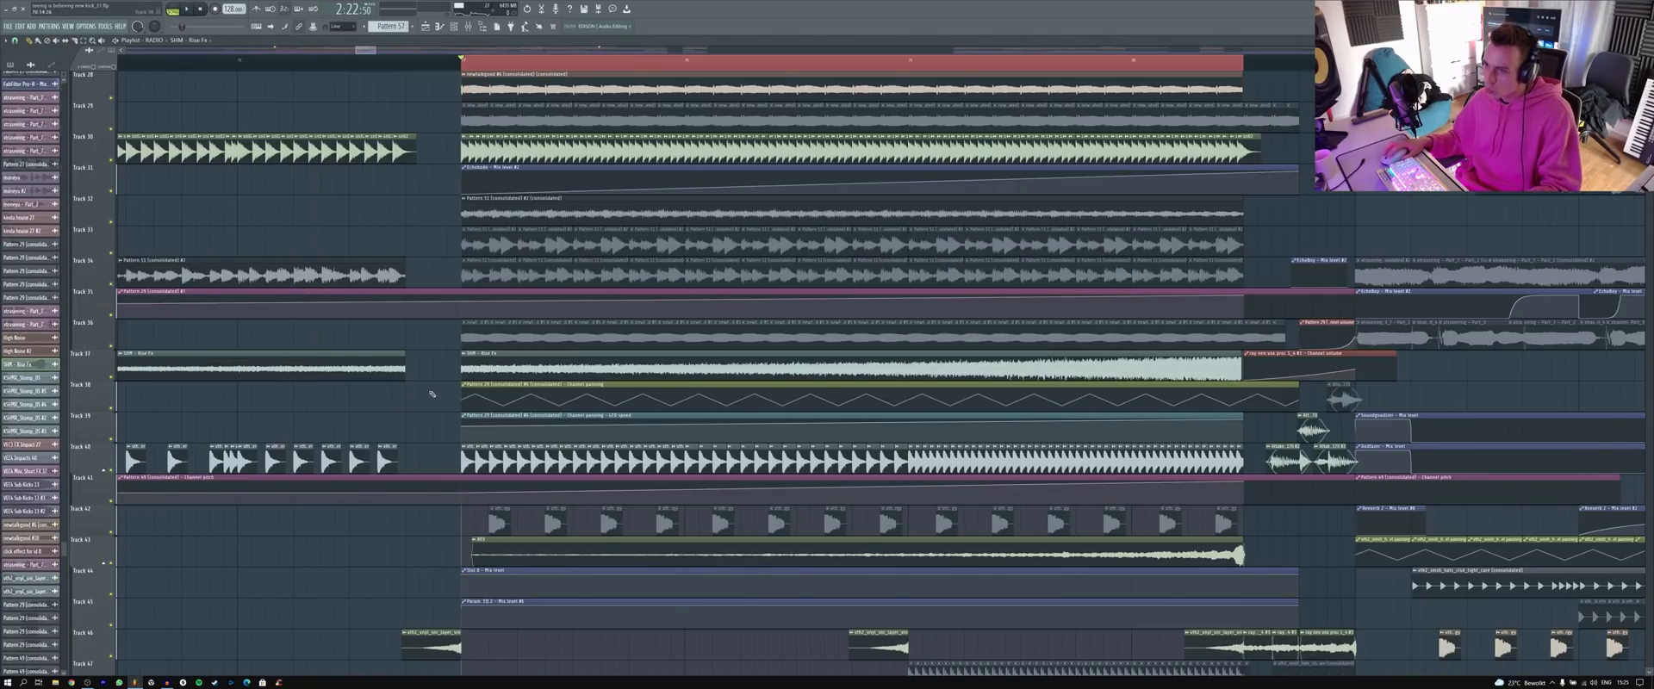
- Inspect the samples behind the Track 30 drum clips and the consolidated Track 28 clip, and stop playback
scroll(432, 394, down, 3)
scroll(439, 394, up, 4)
double_click(536, 401)
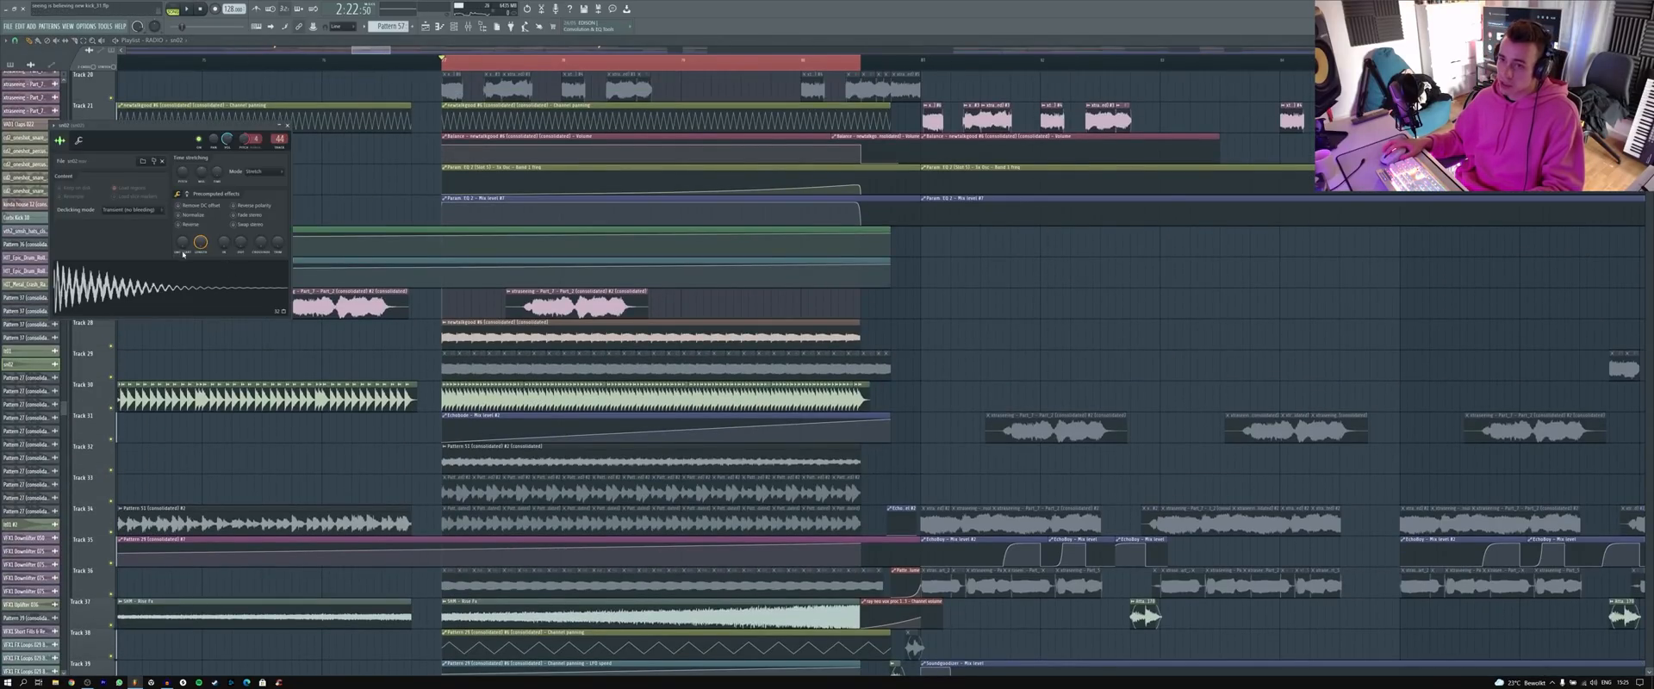
key(Escape)
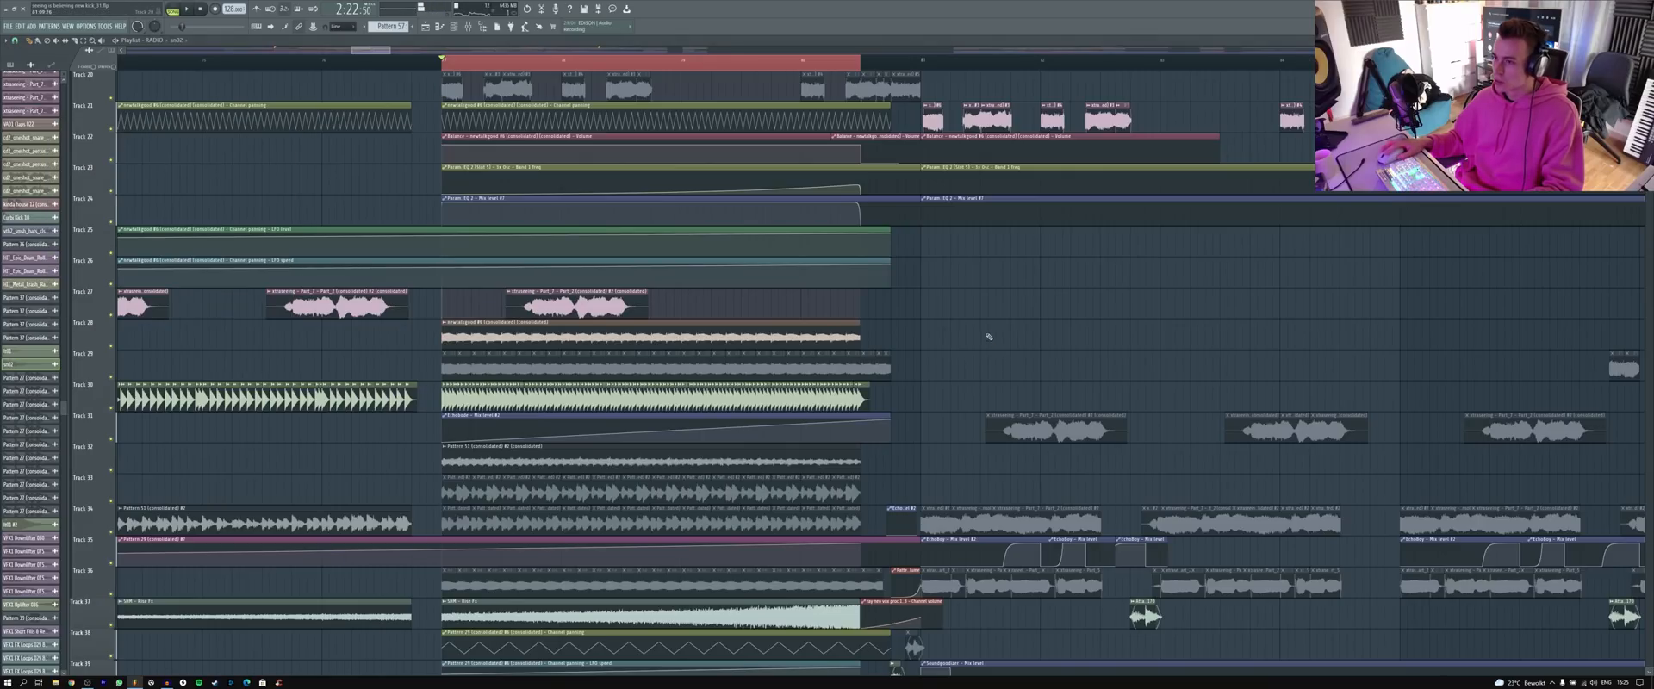
double_click(458, 346)
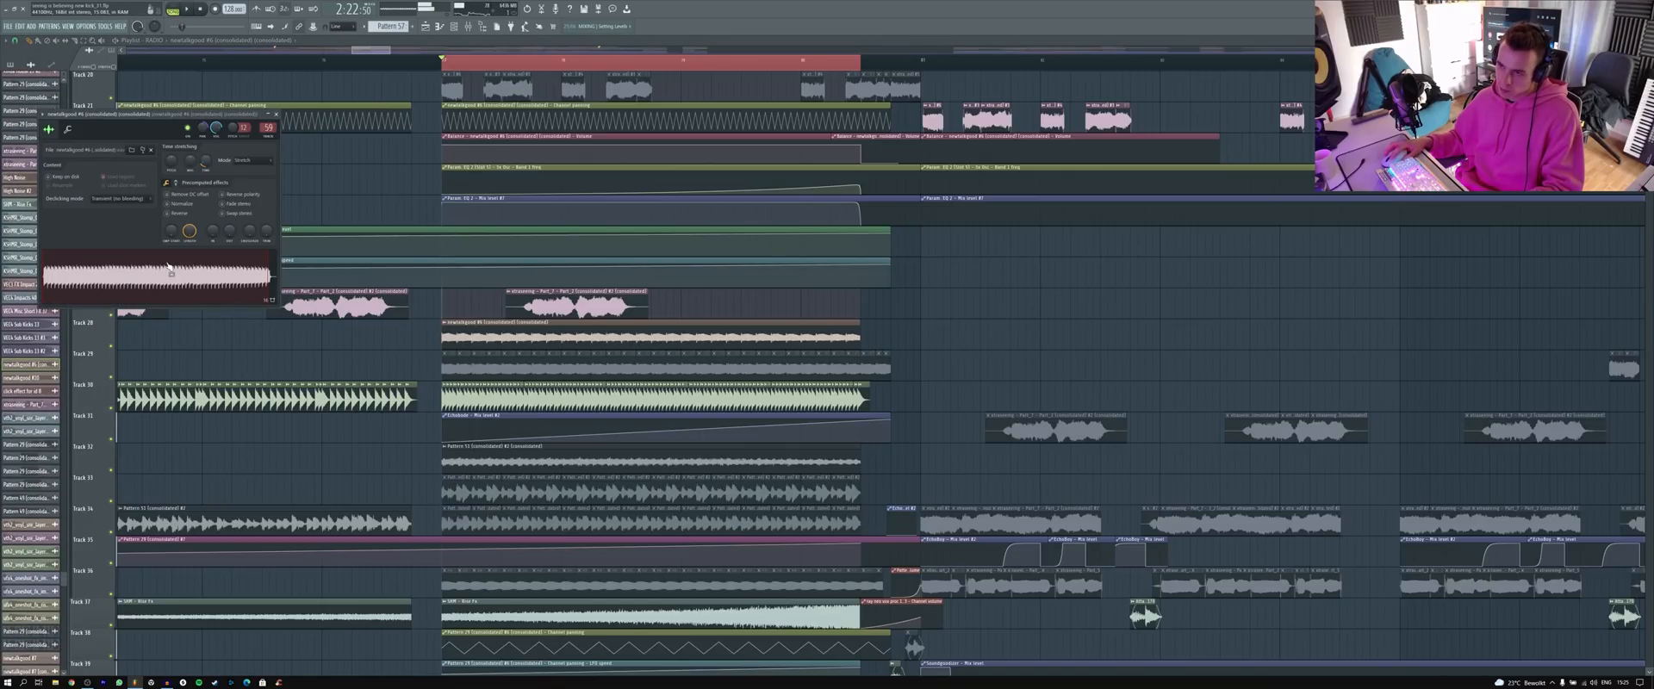
click(275, 114)
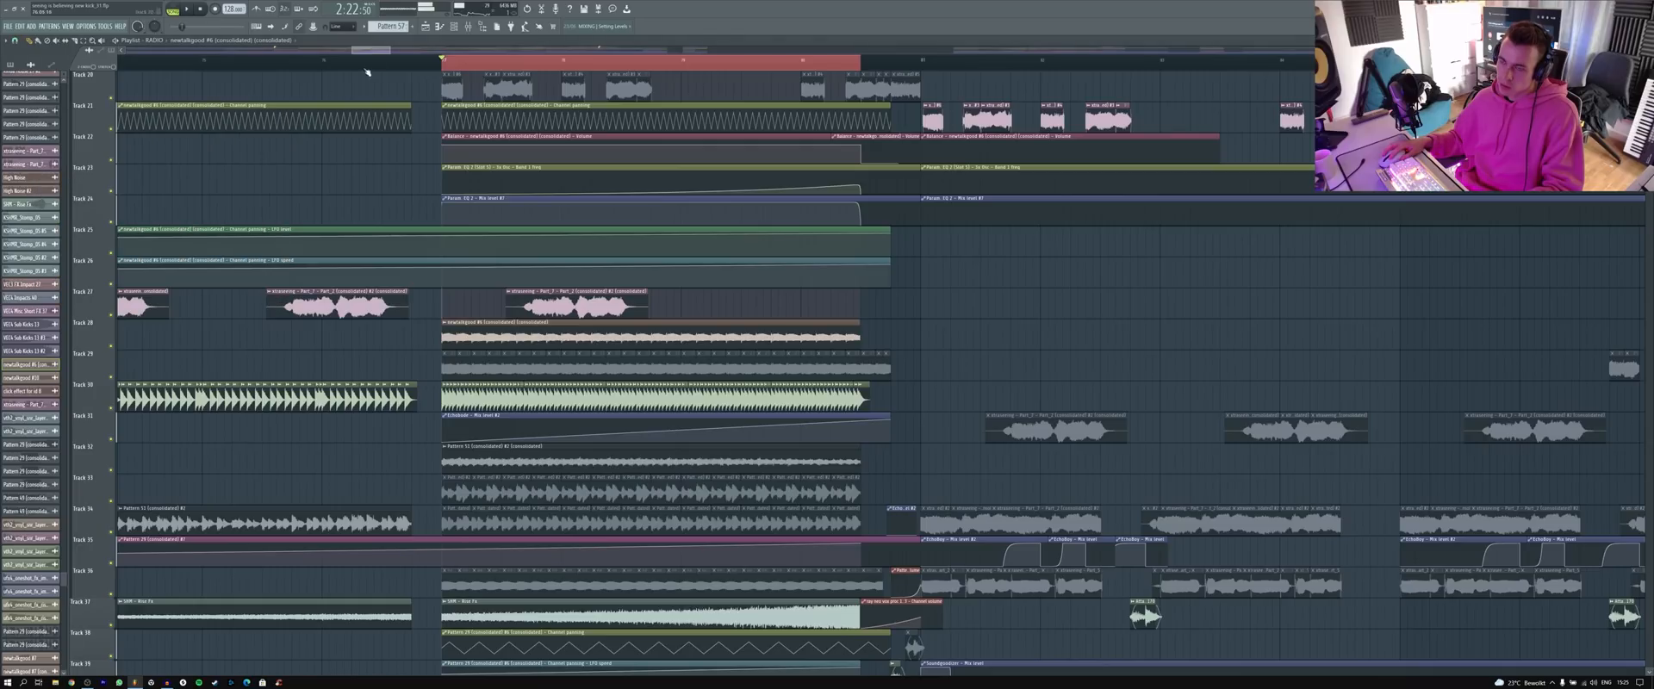
click(205, 12)
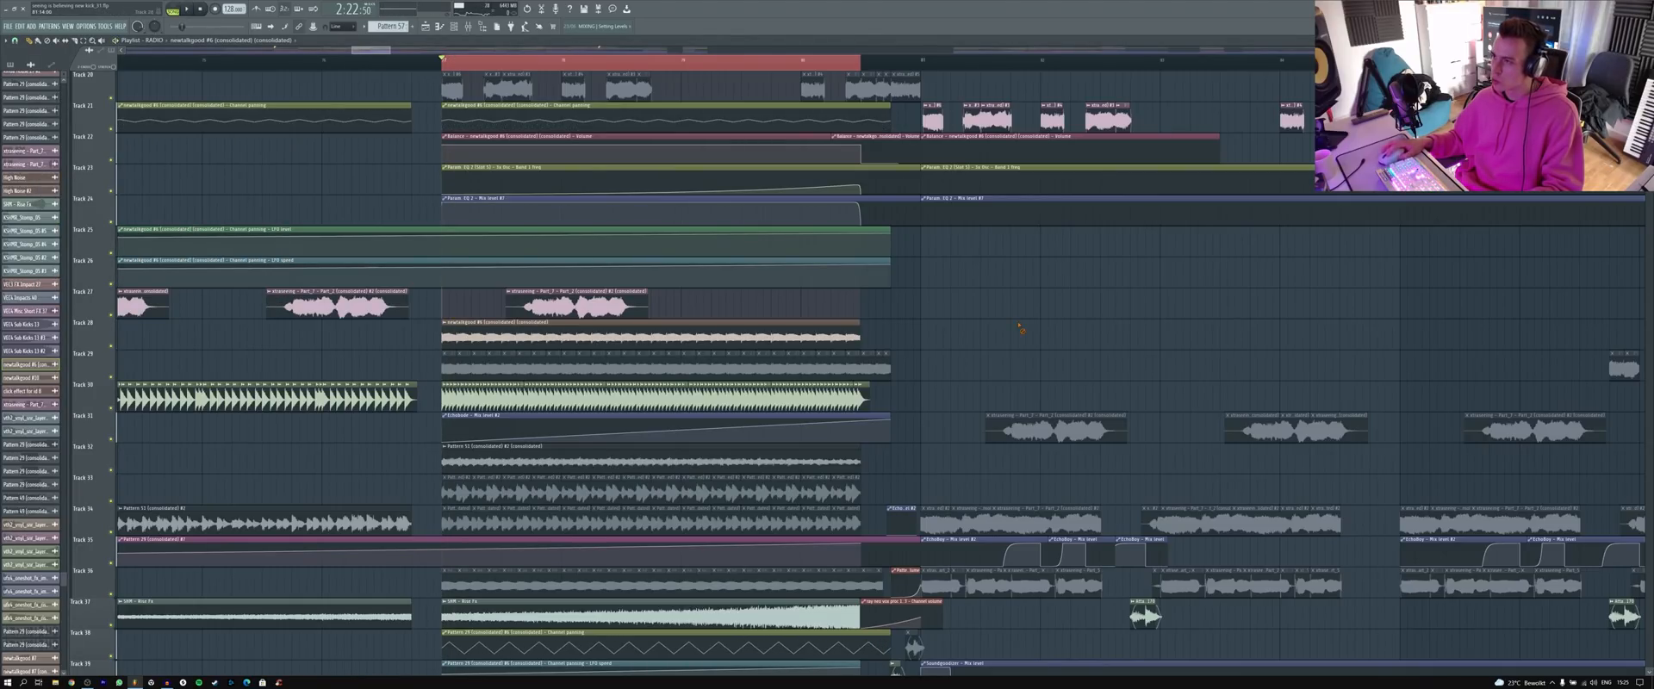
- Examine the build-up's top layers, including the long riser clip on Track 9
scroll(1020, 328, up, 8)
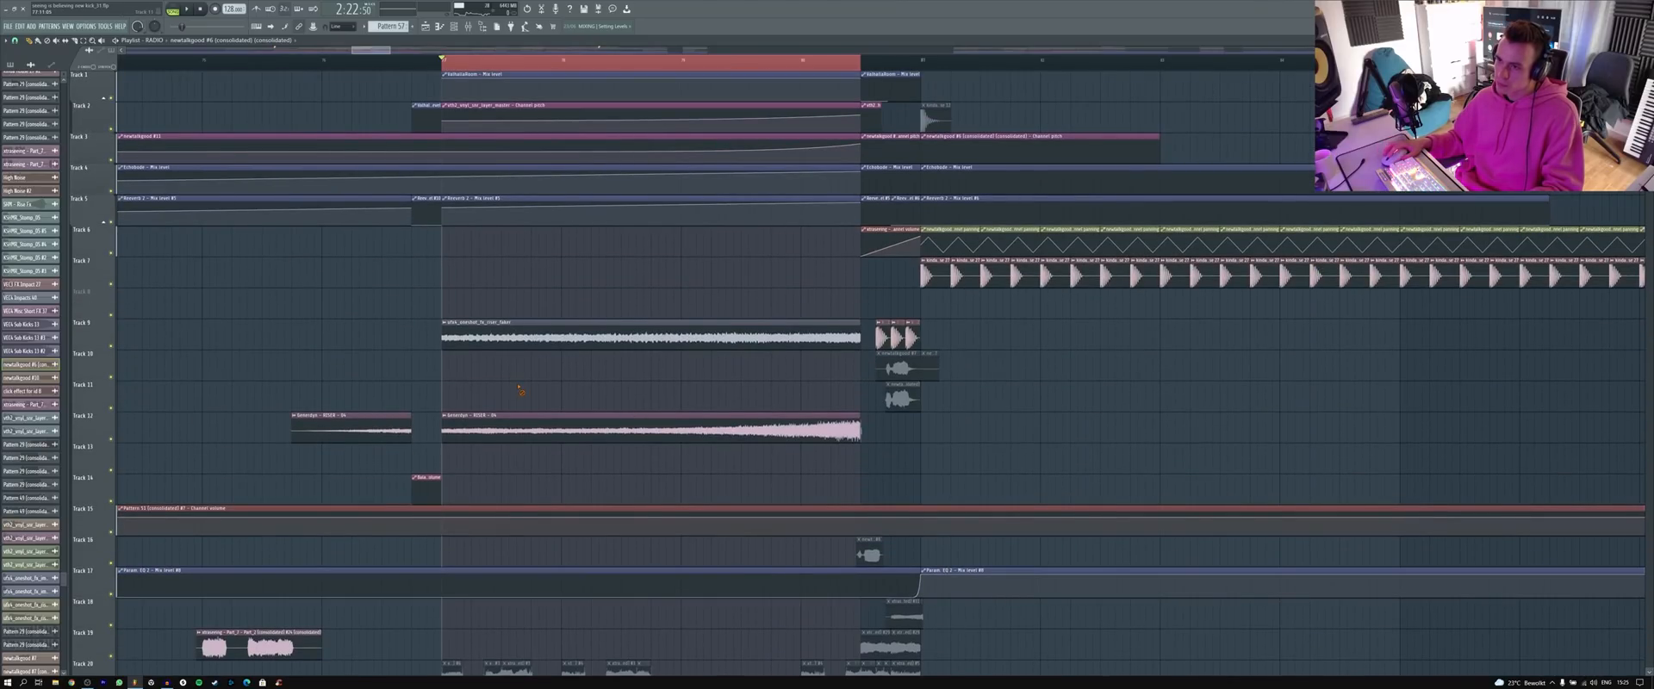
click(537, 338)
scroll(624, 71, down, 2)
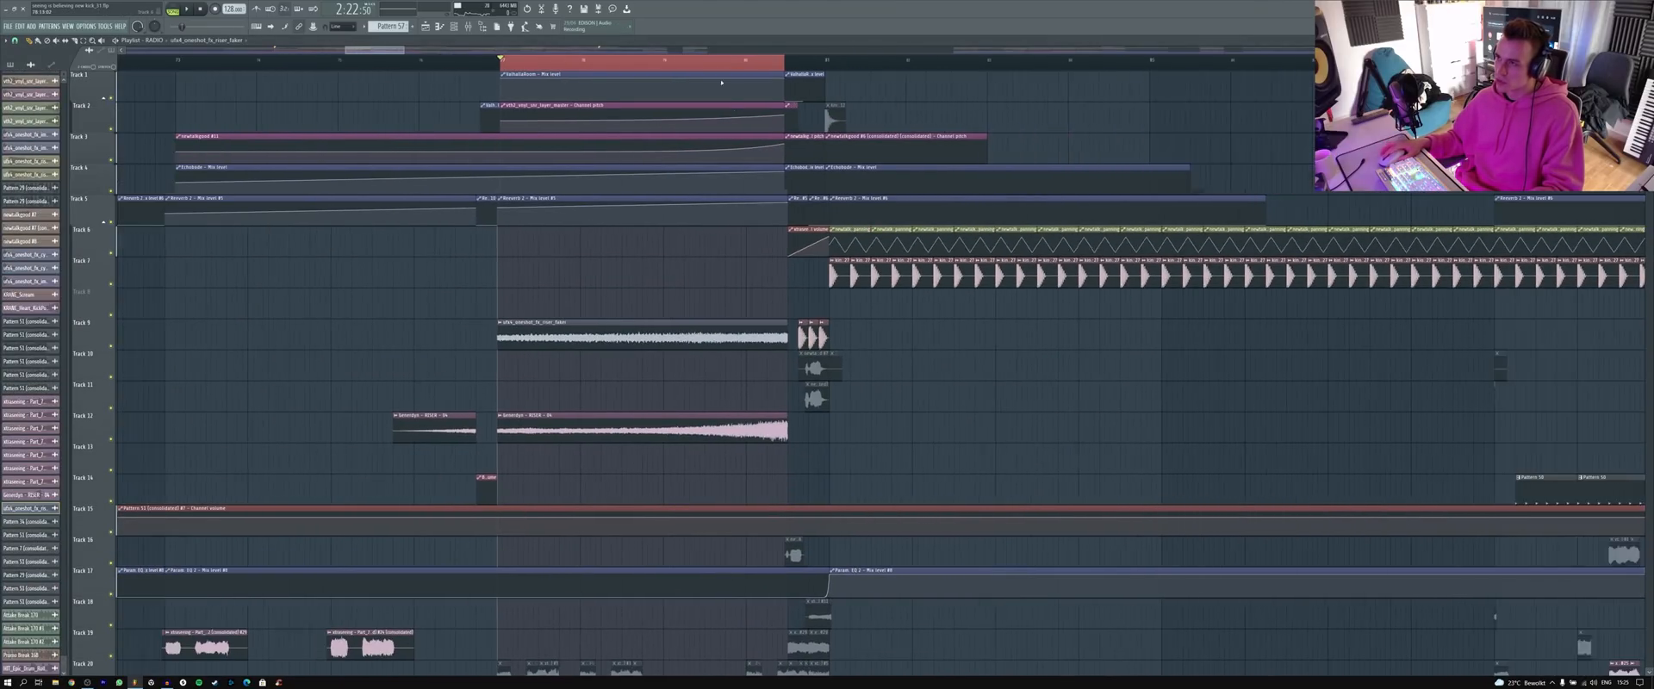
- Clear the time range and review the upper layers from 2:26 to the end of the build-up at 2:29
click(666, 68)
scroll(667, 71, up, 2)
scroll(708, 515, down, 5)
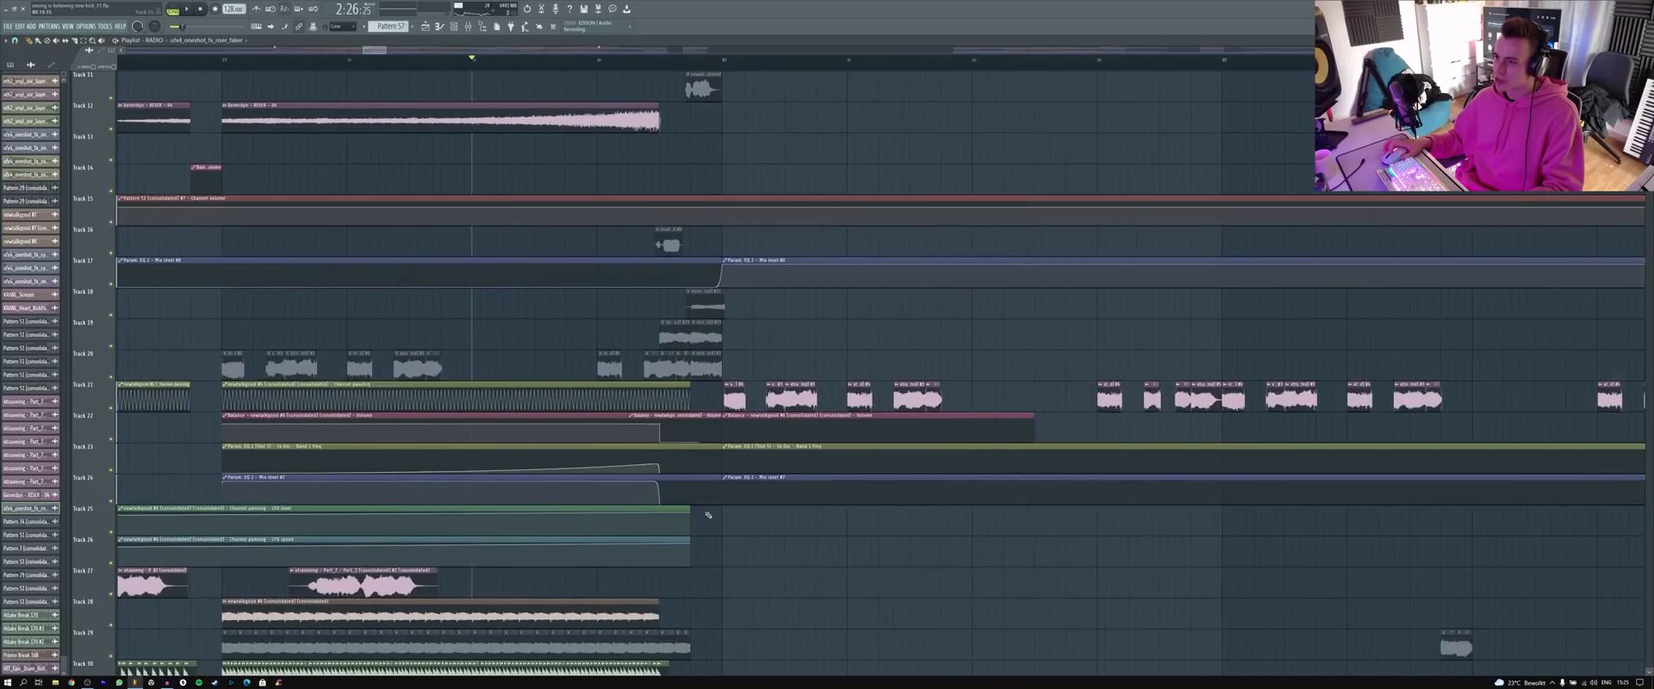
scroll(707, 515, up, 2)
scroll(702, 516, up, 5)
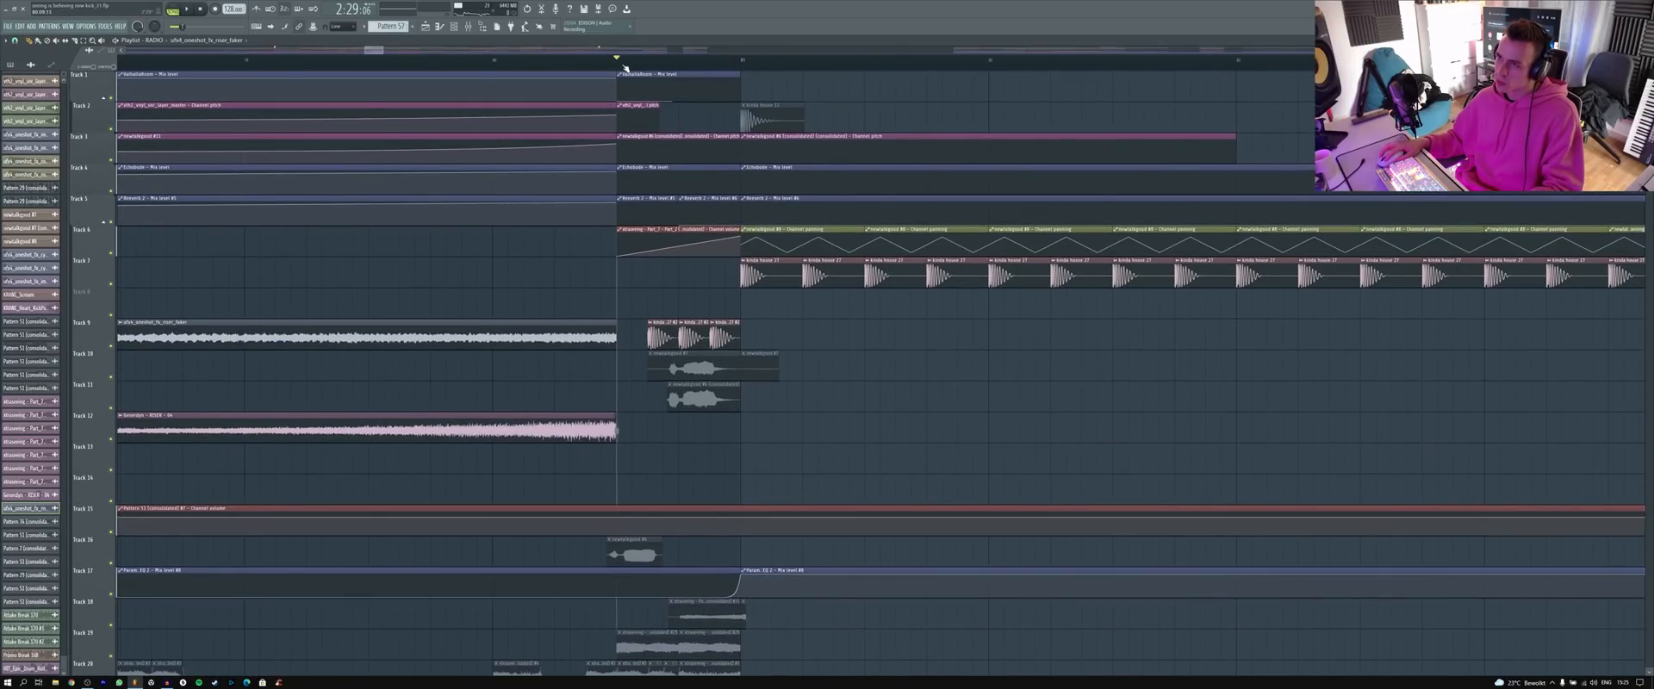
- Mark the short fill before the drop at 2:29 and play it back while reviewing its layers down to Track 49
drag(747, 64, 617, 62)
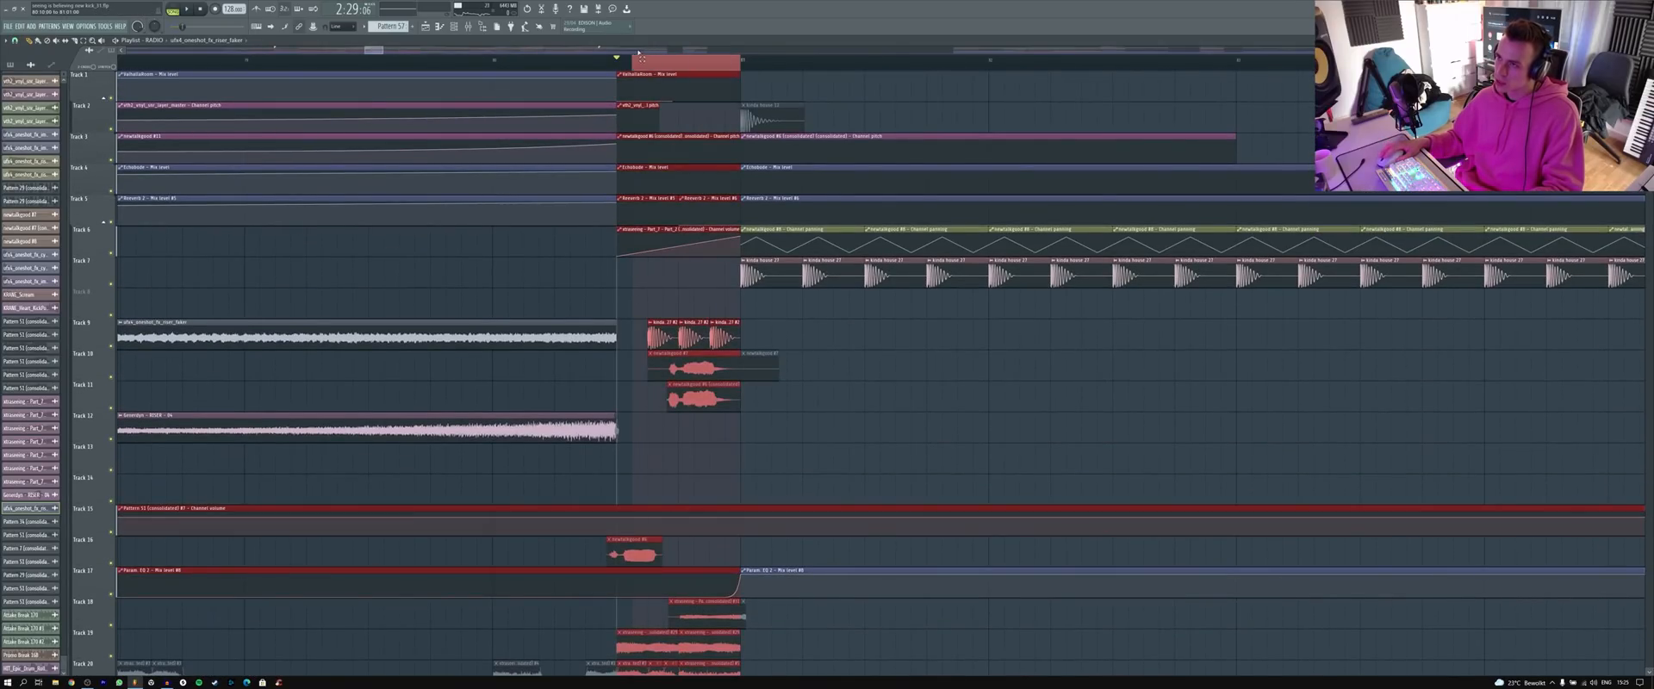
key(space)
scroll(777, 508, down, 4)
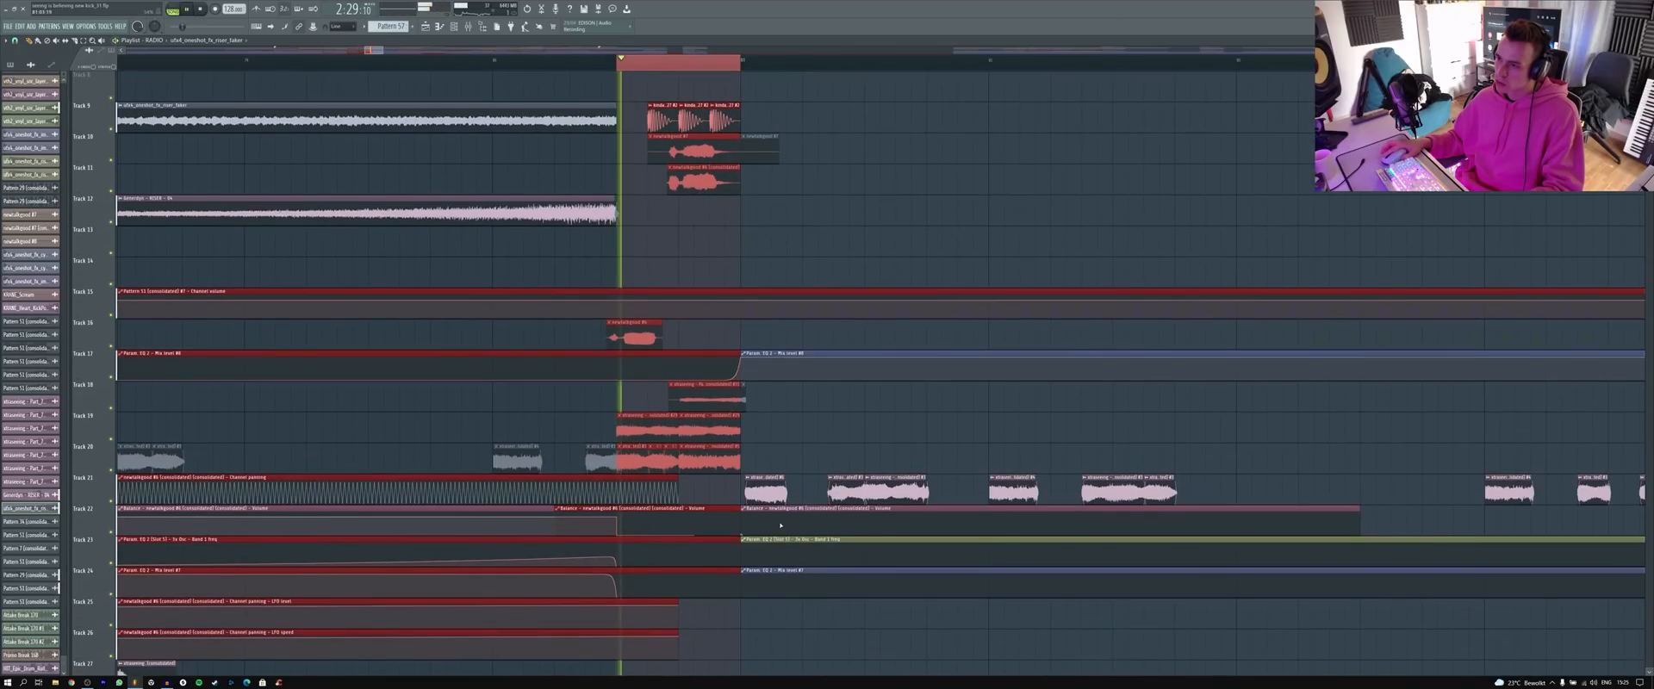
scroll(780, 521, up, 4)
key(space)
ctrl+click(866, 429)
right_click(725, 343)
key(space)
scroll(669, 341, down, 15)
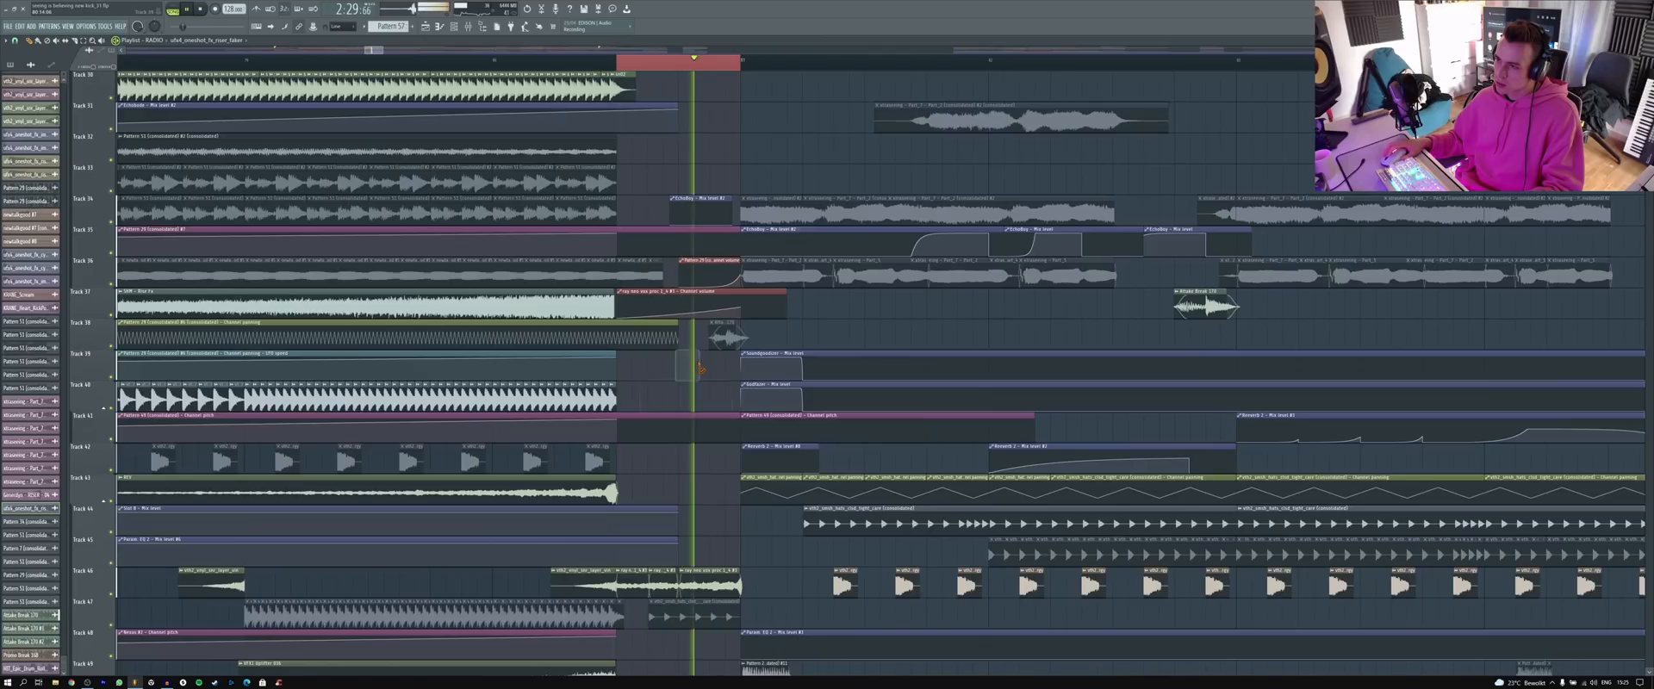
scroll(732, 482, down, 10)
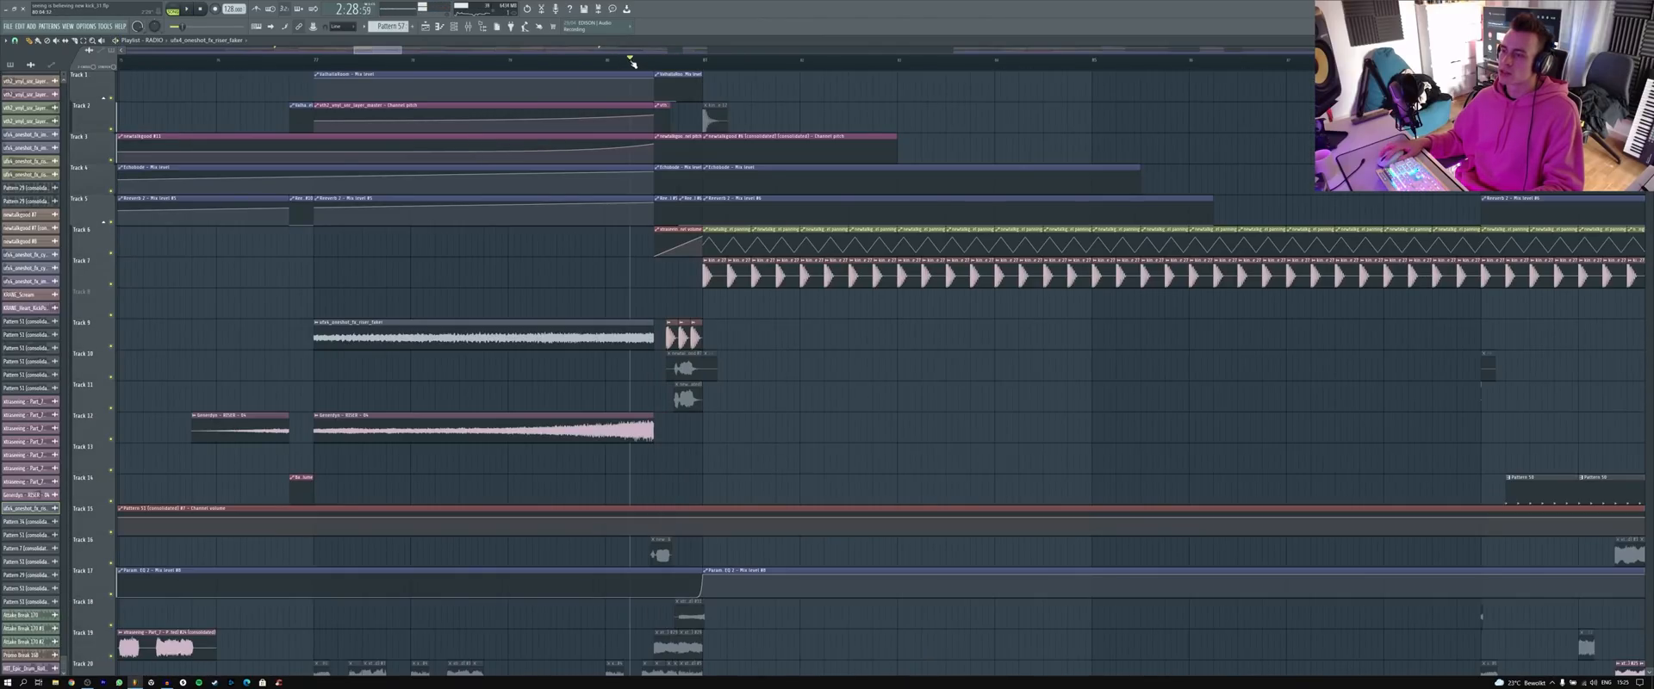
- Play the transition from 2:28 into the start of the drop at 2:30 and stop playback
key(space)
scroll(816, 543, up, 3)
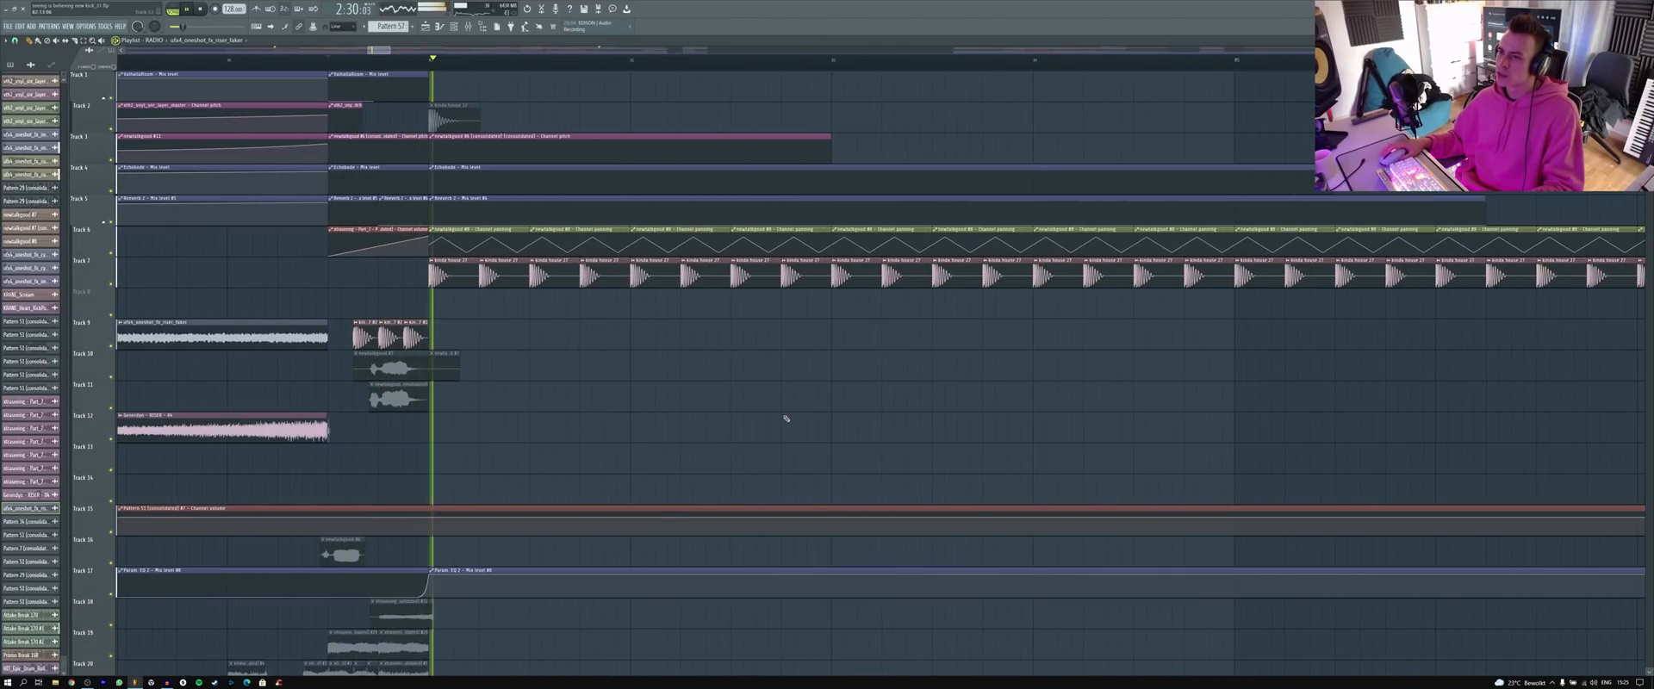
key(space)
- Mark the first part of the drop as the time range, starting exactly at 2:30
scroll(641, 67, down, 5)
drag(598, 62, 973, 83)
scroll(762, 367, down, 3)
scroll(741, 353, up, 4)
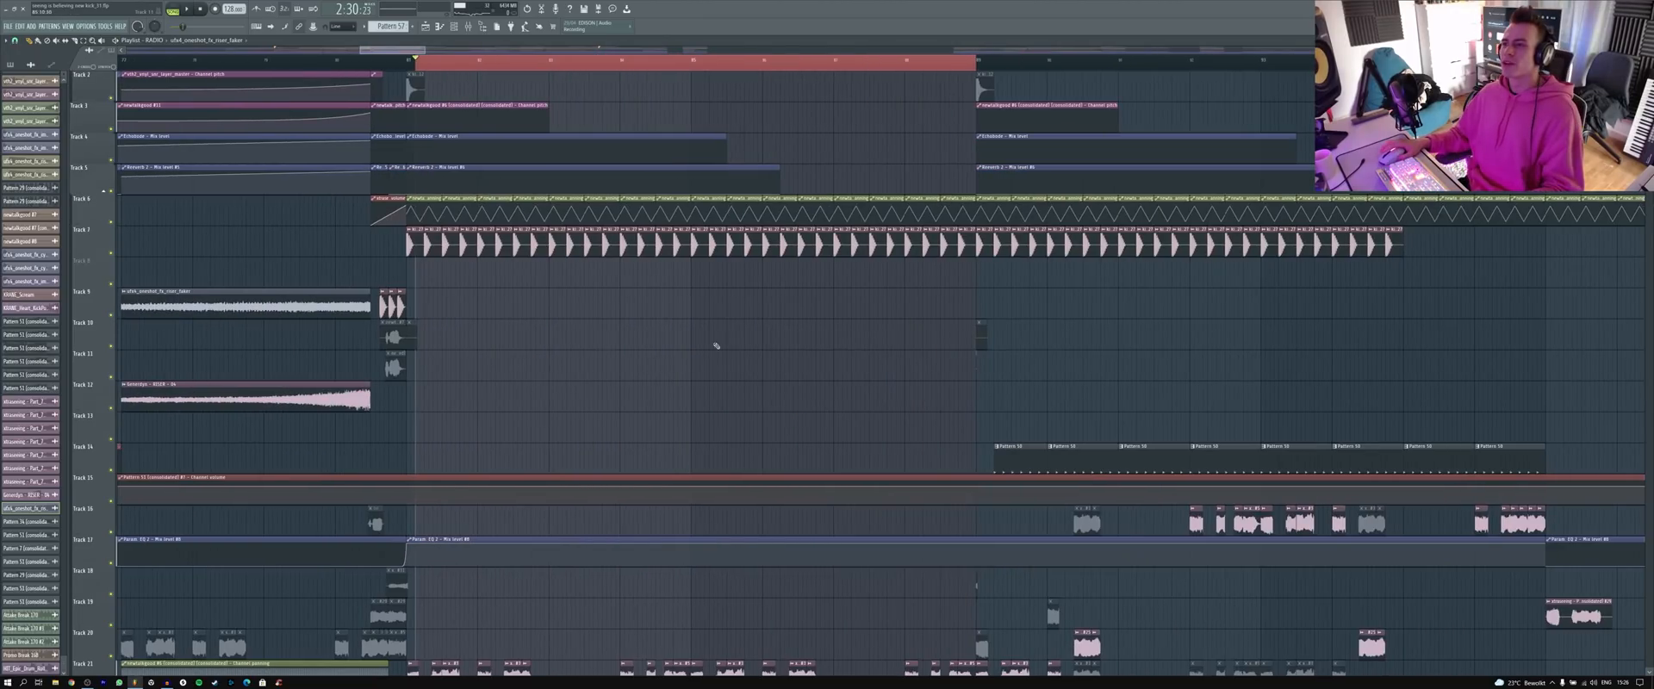
double_click(414, 64)
drag(413, 64, 977, 78)
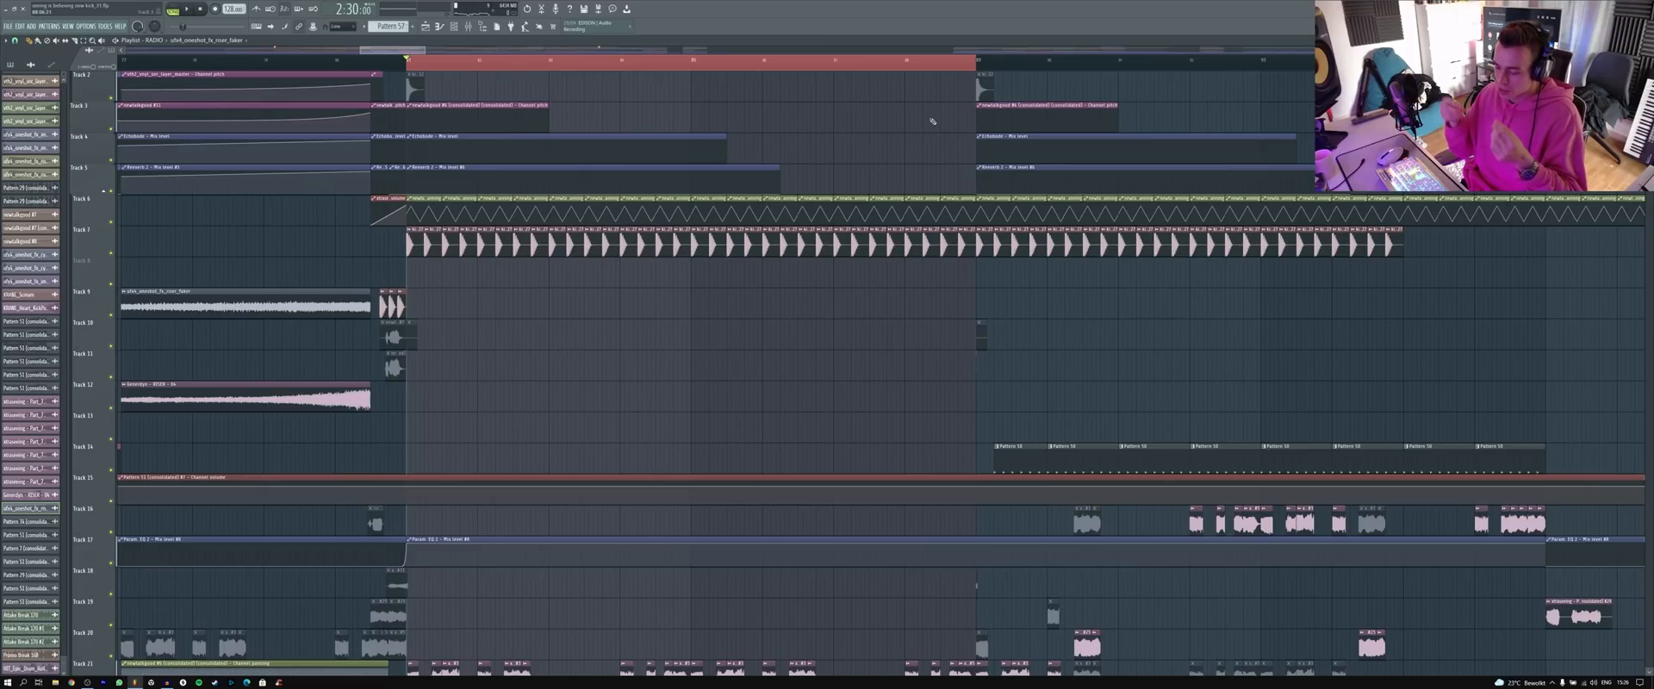
- Survey the drop's layers down to Track 75 and return to the vocal chops on Track 21
scroll(584, 414, down, 3)
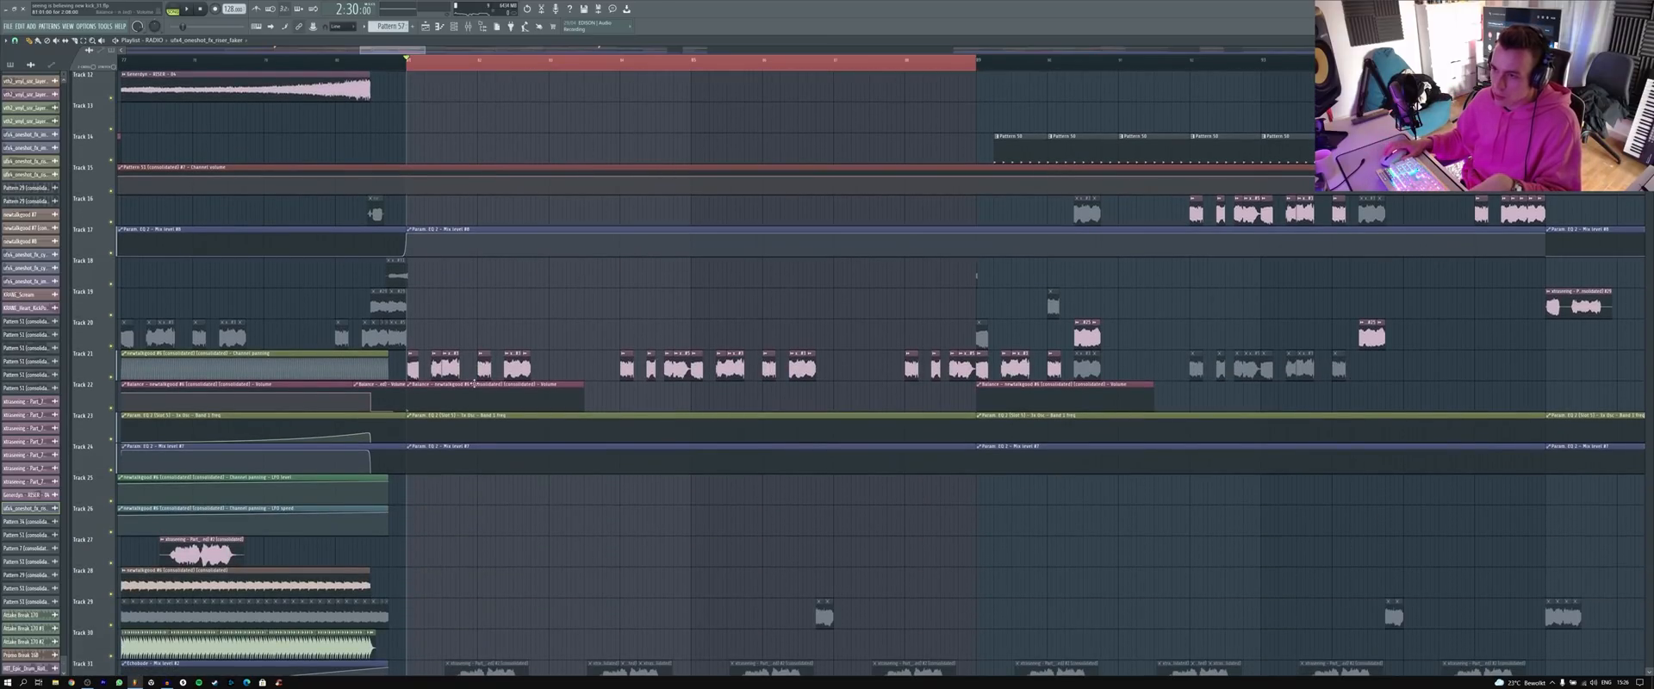
scroll(473, 383, up, 3)
scroll(552, 307, down, 5)
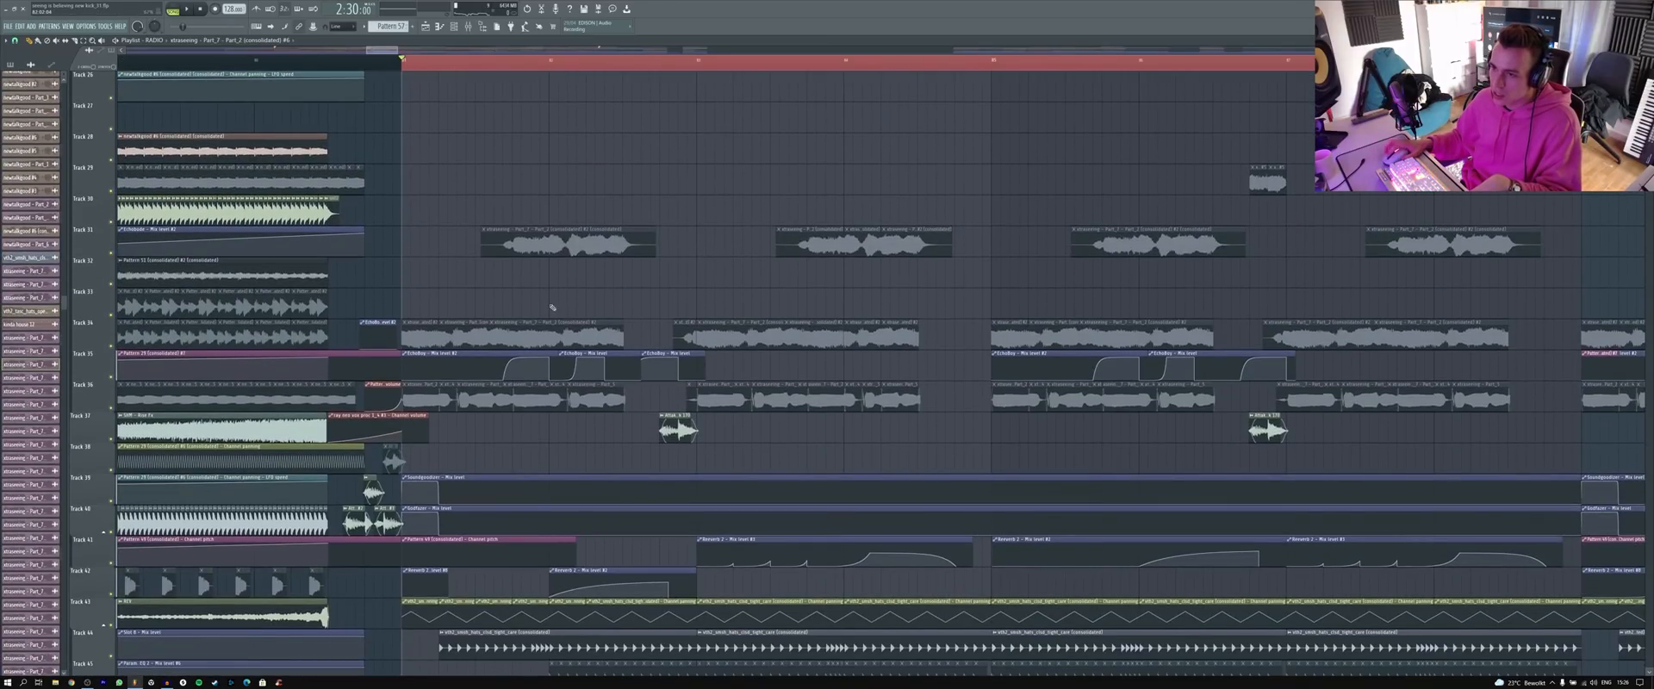
scroll(576, 424, down, 10)
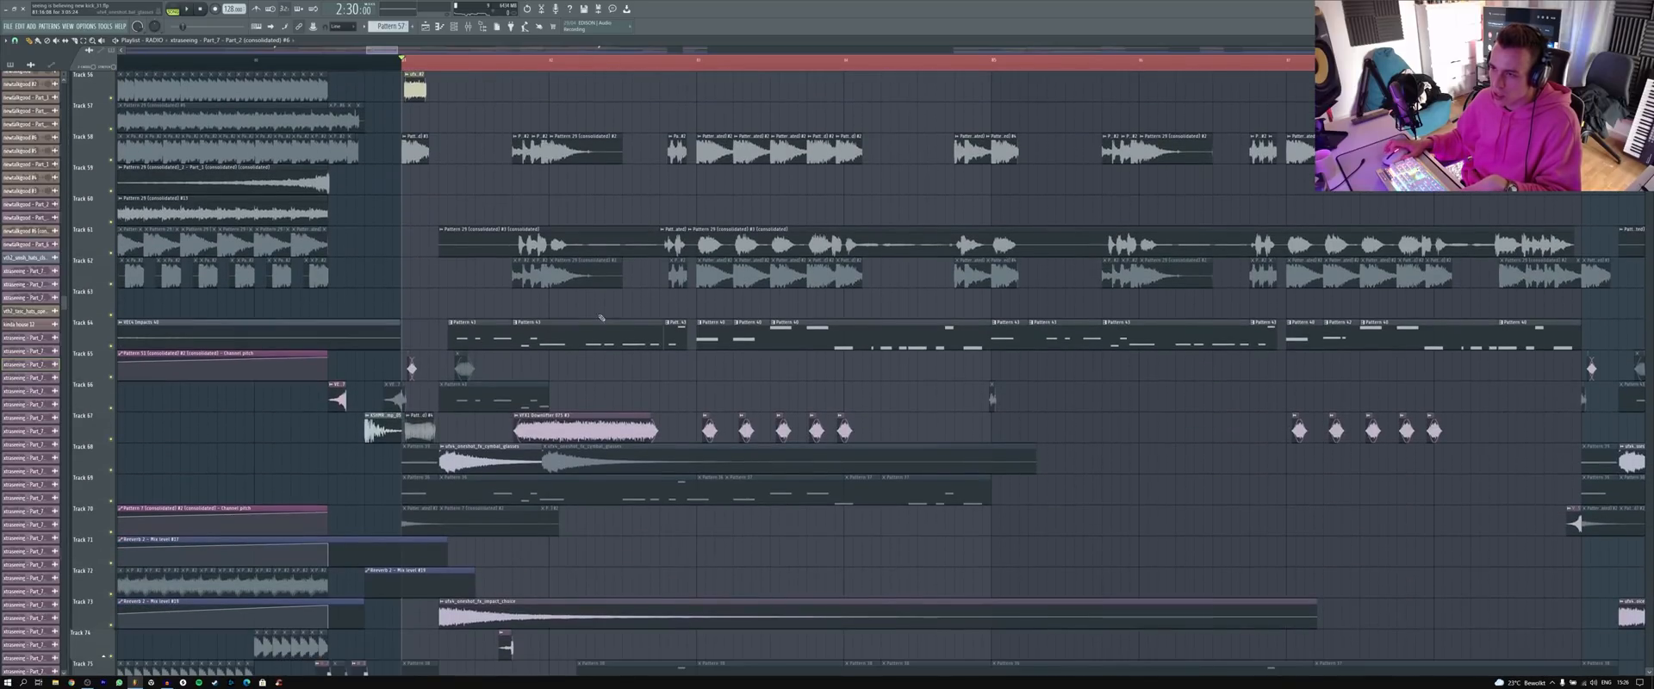
scroll(444, 180, up, 2)
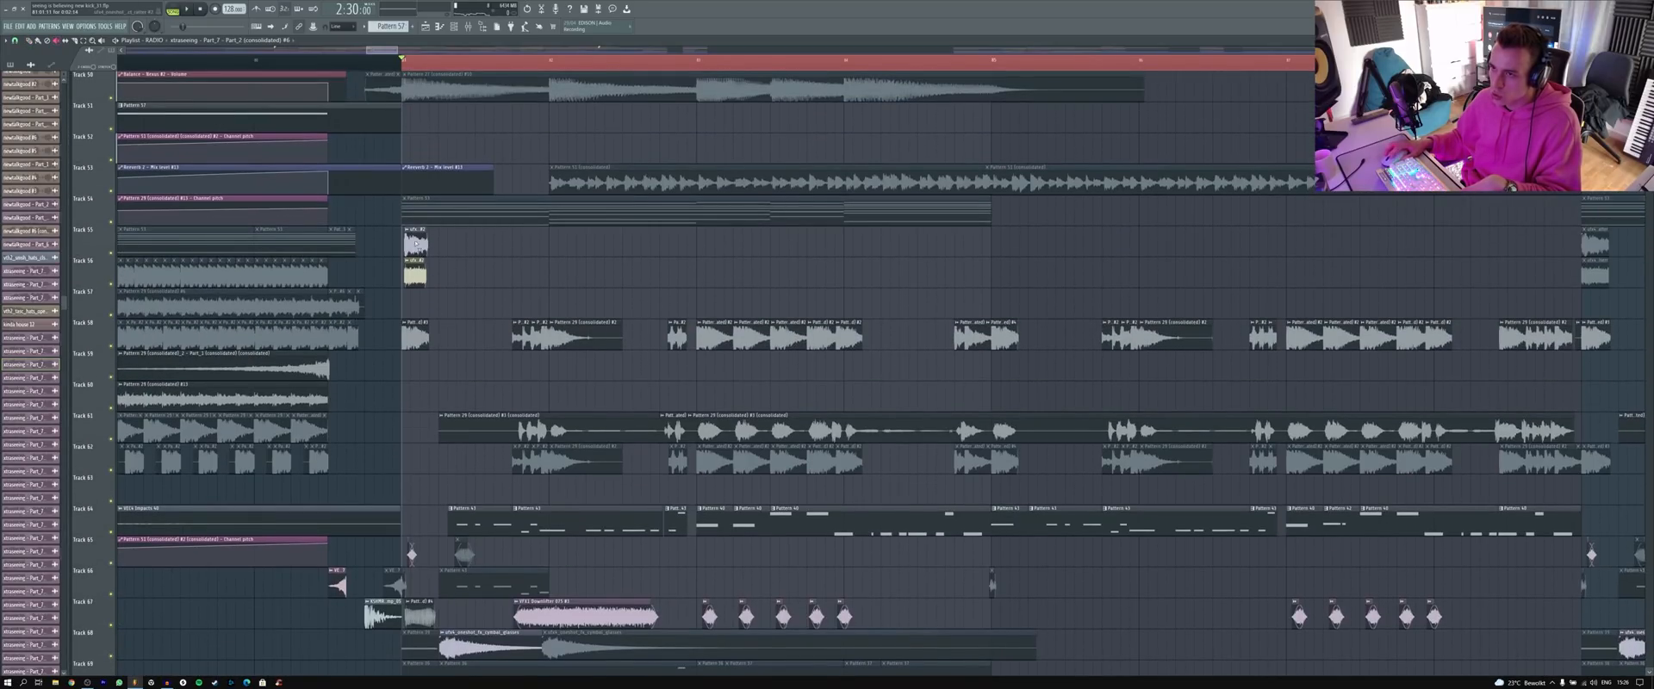
scroll(416, 244, up, 14)
- Inspect the first vocal chop on Track 21 and its mixer effects chain, and return to the playlist
double_click(416, 461)
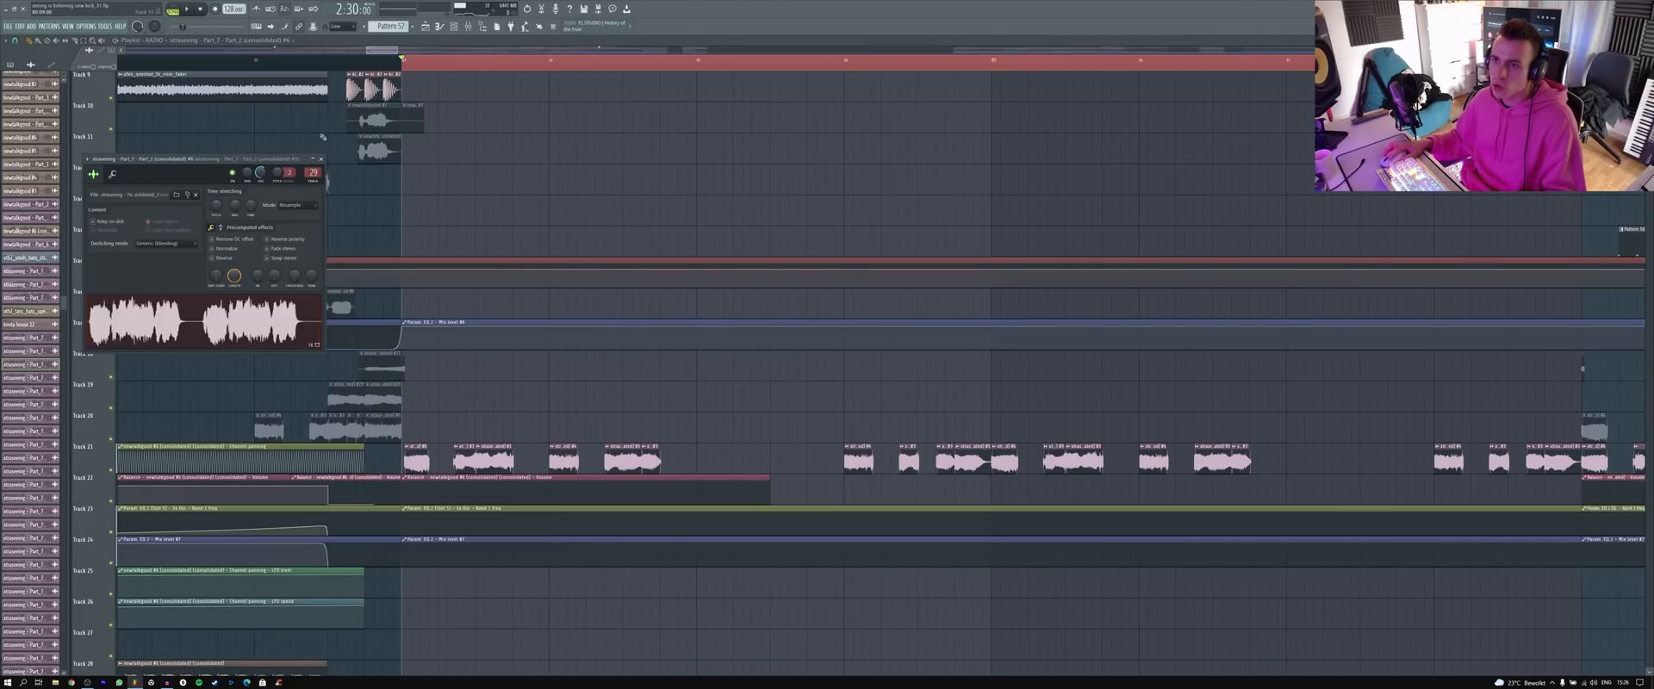
double_click(314, 174)
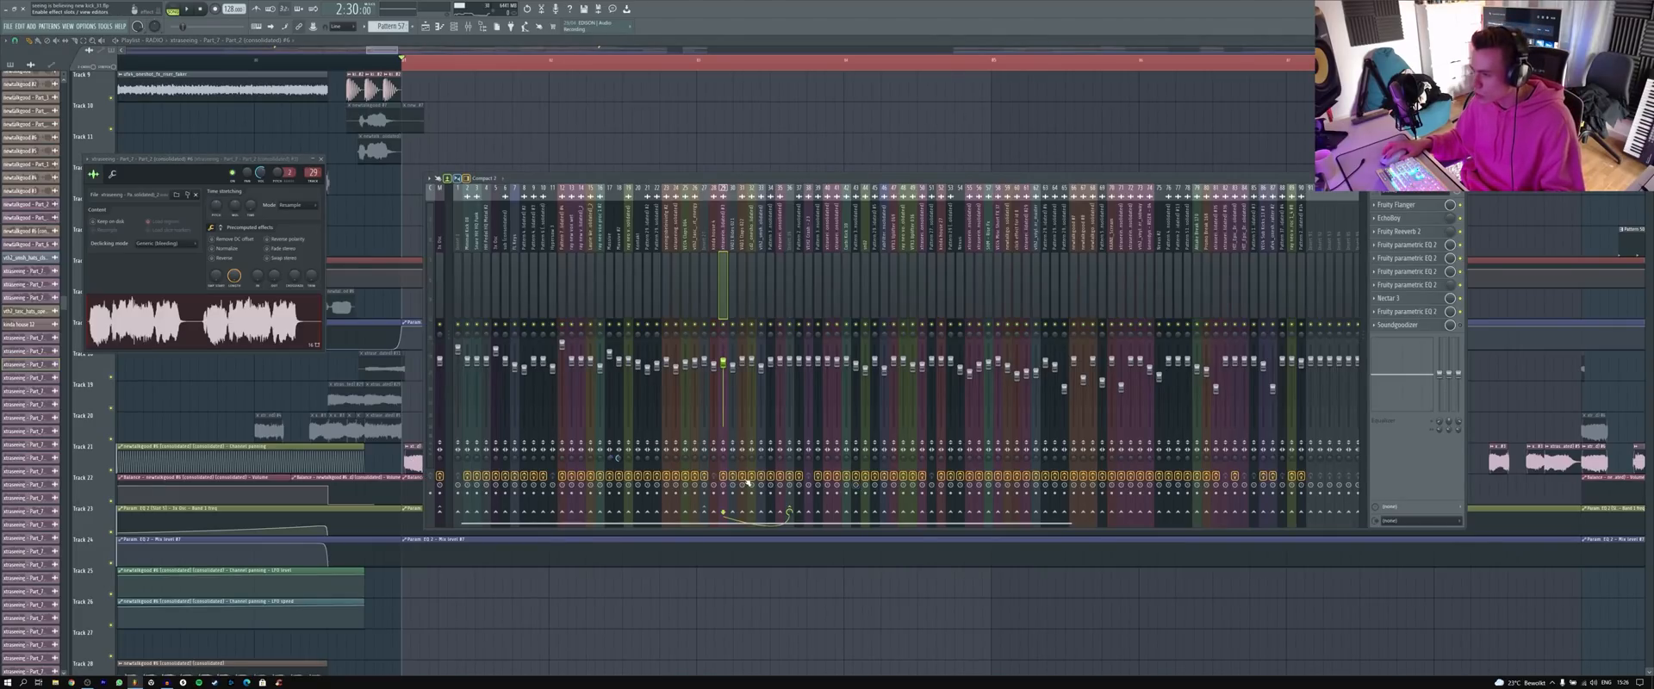
key(F12)
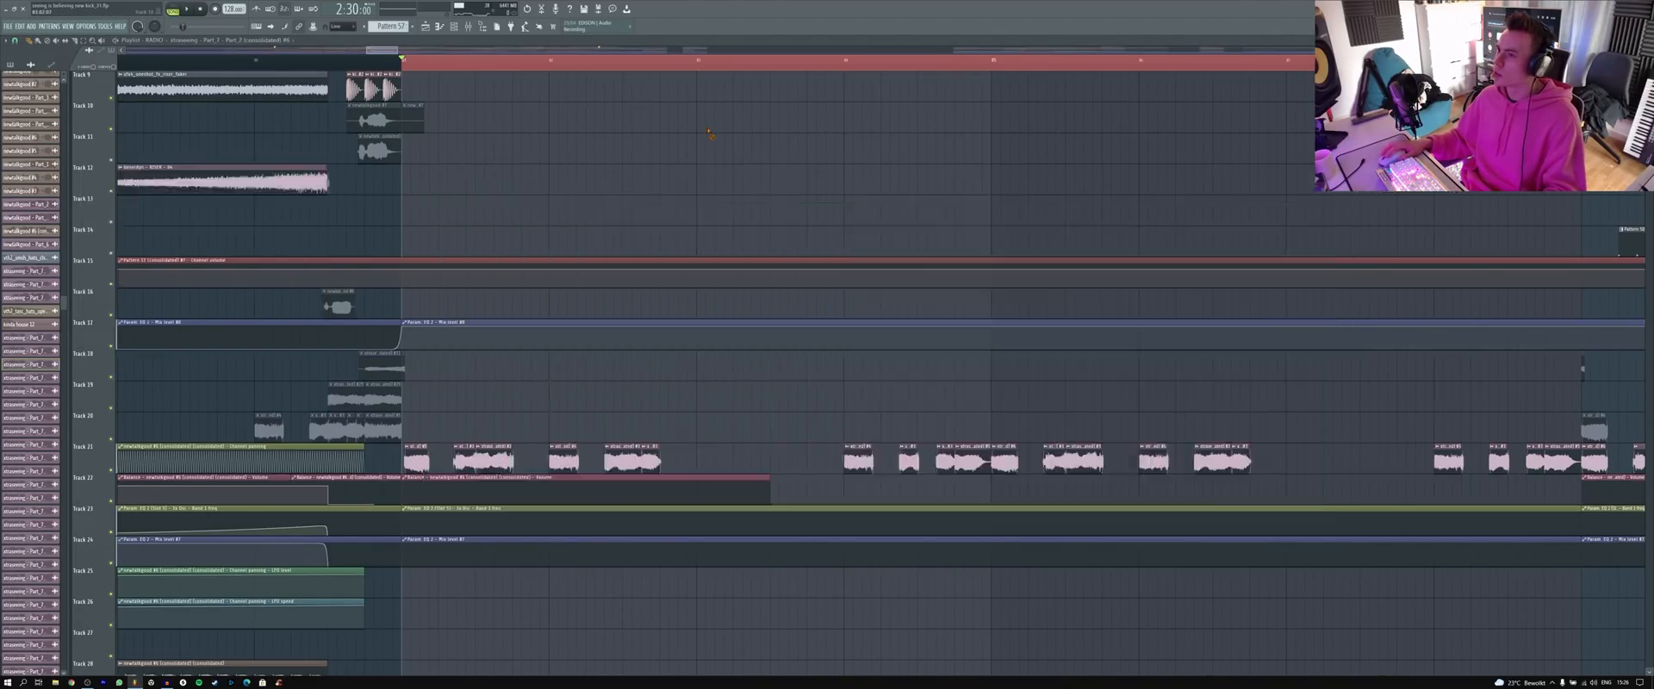
- Play back the drop from 2:30 with the vocal's mixer channel shown, stop playback and hide the mixer
scroll(462, 461, down, 8)
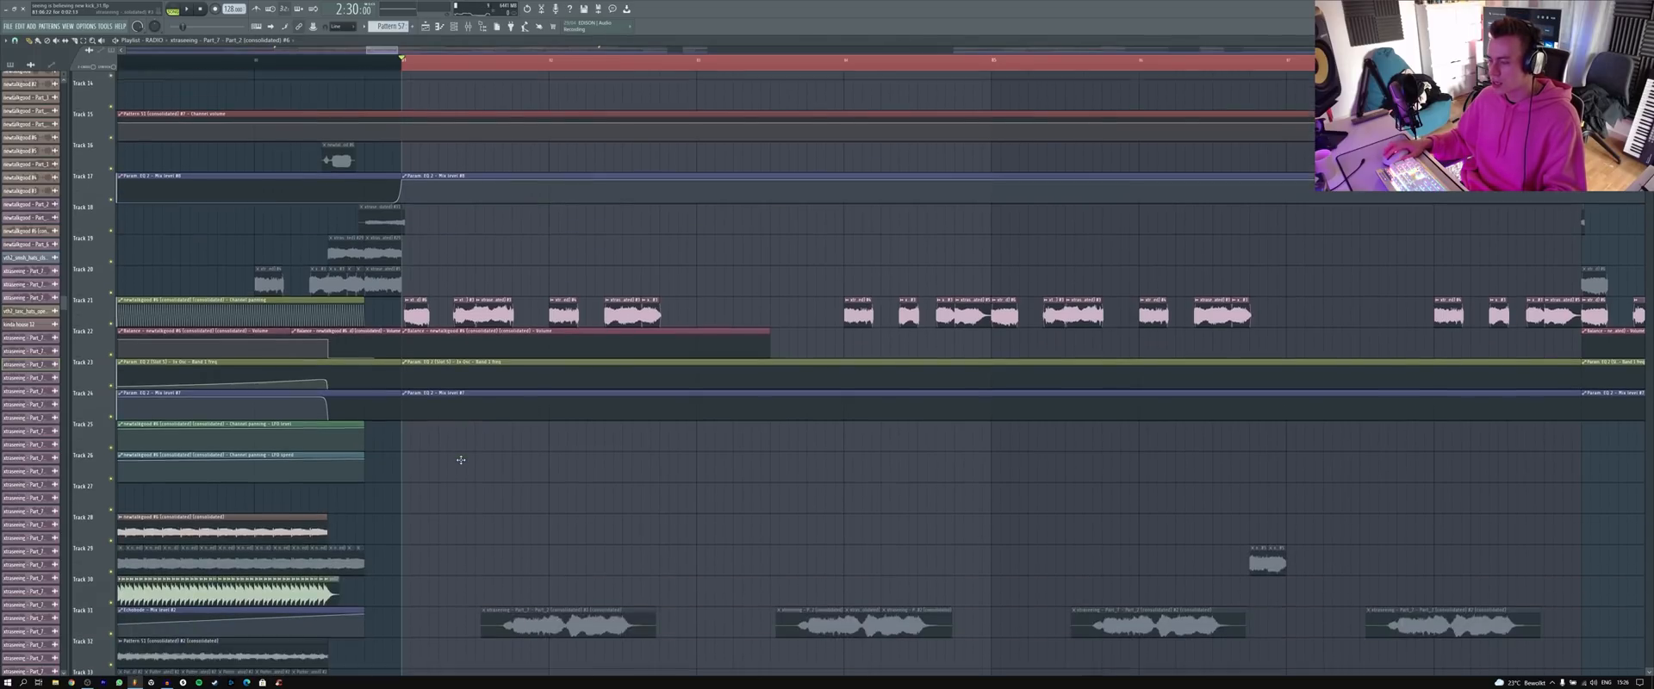
scroll(463, 463, up, 5)
key(space)
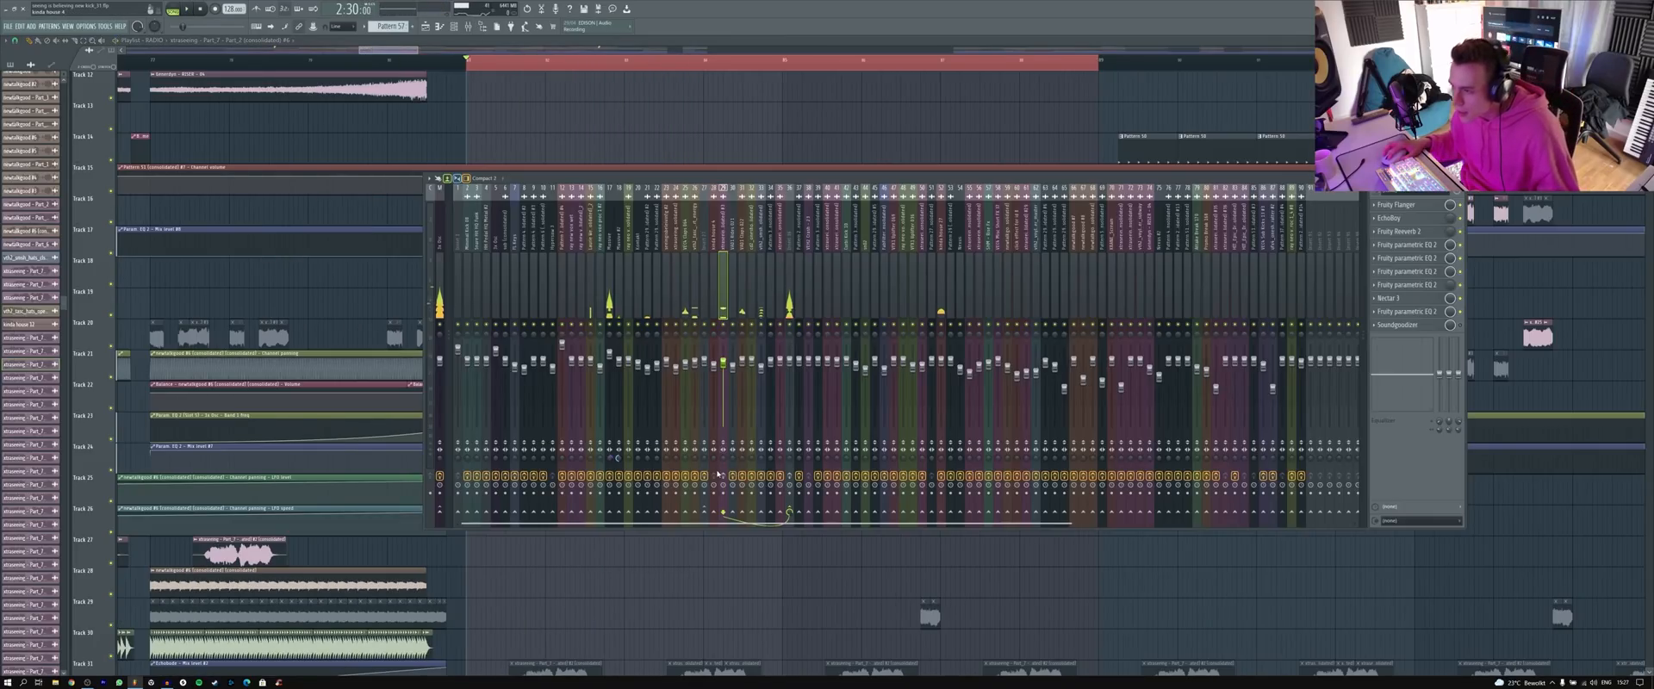
key(space)
key(F9)
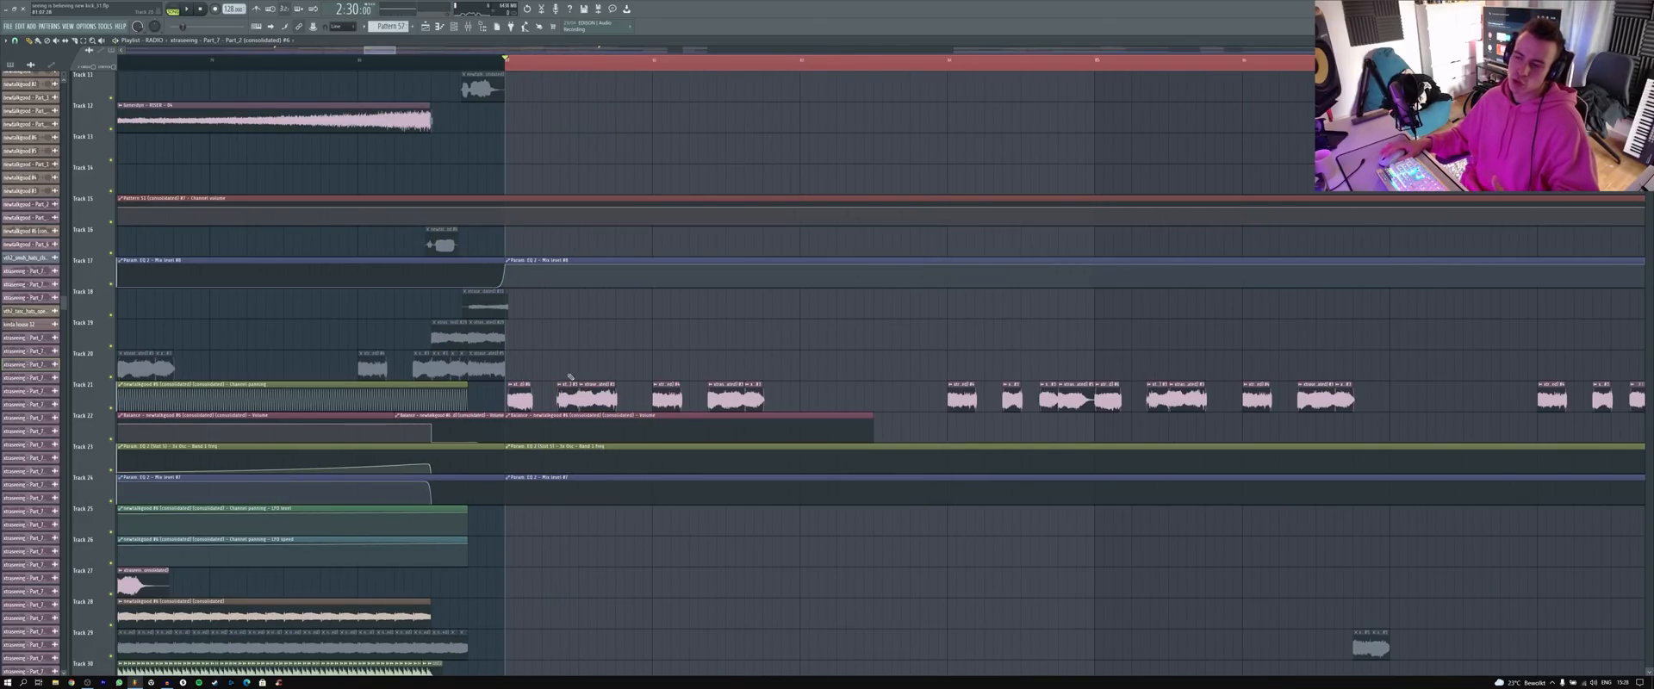
- Find the drop layers around Tracks 55 to 74 and play them back from 2:30
scroll(678, 542, down, 10)
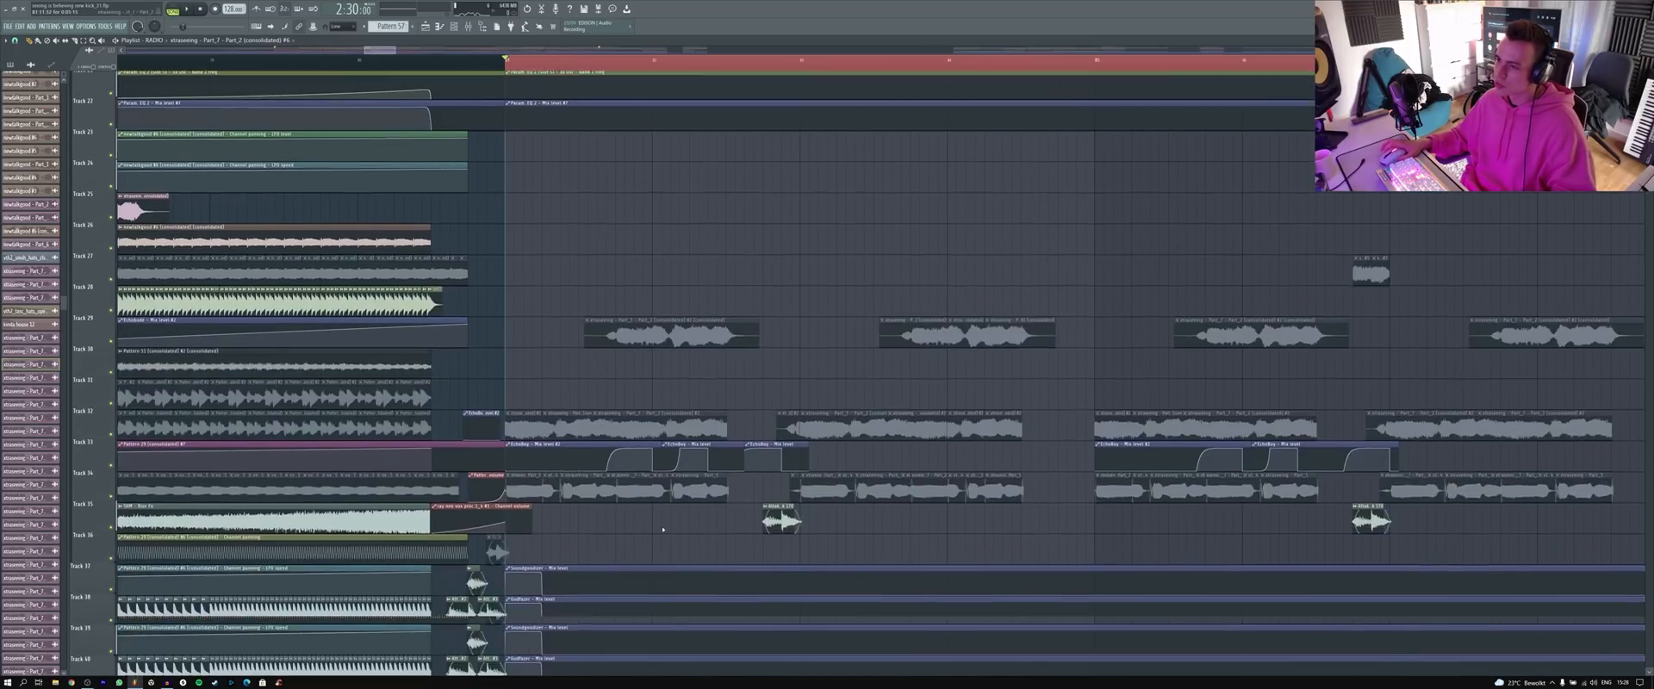
scroll(678, 543, down, 12)
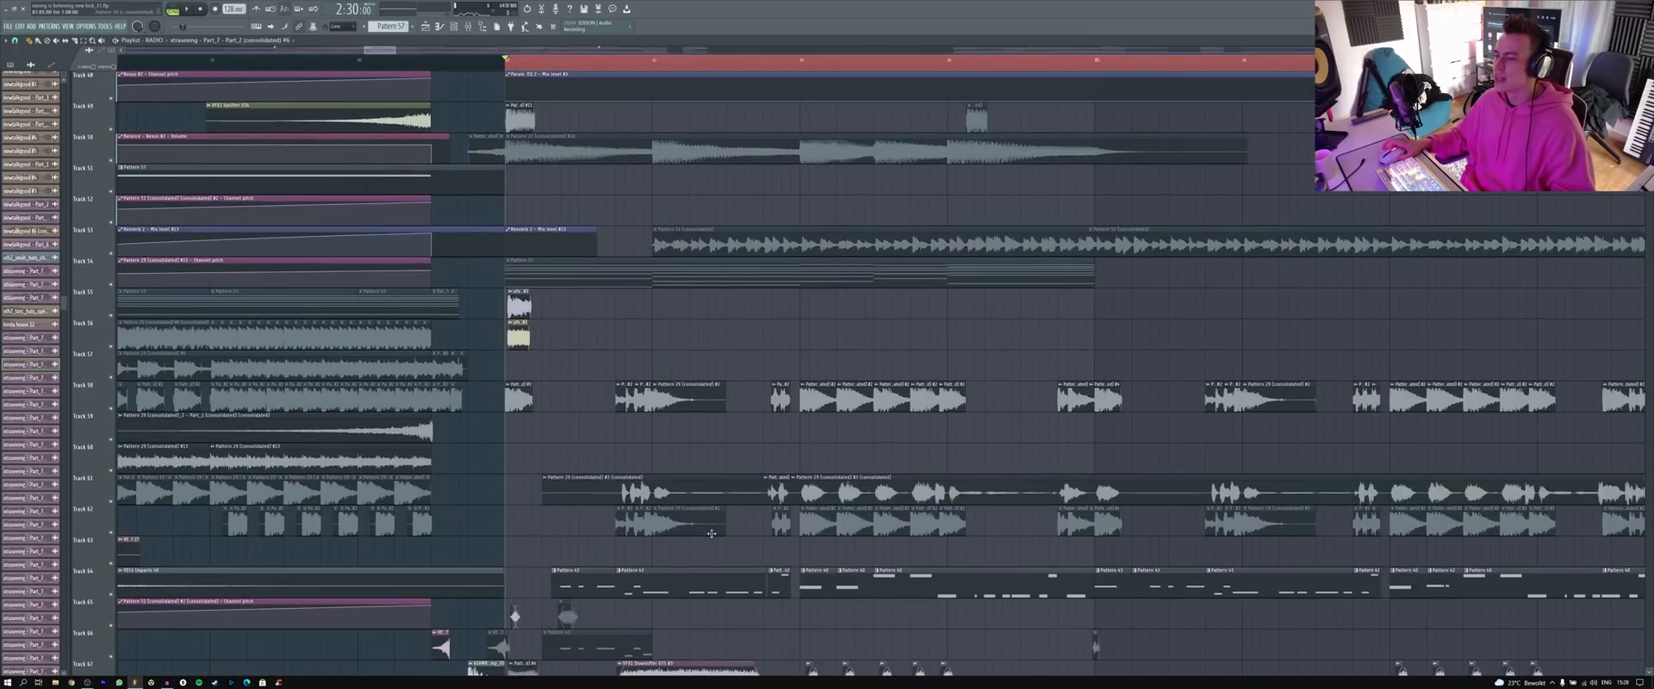
scroll(714, 536, down, 3)
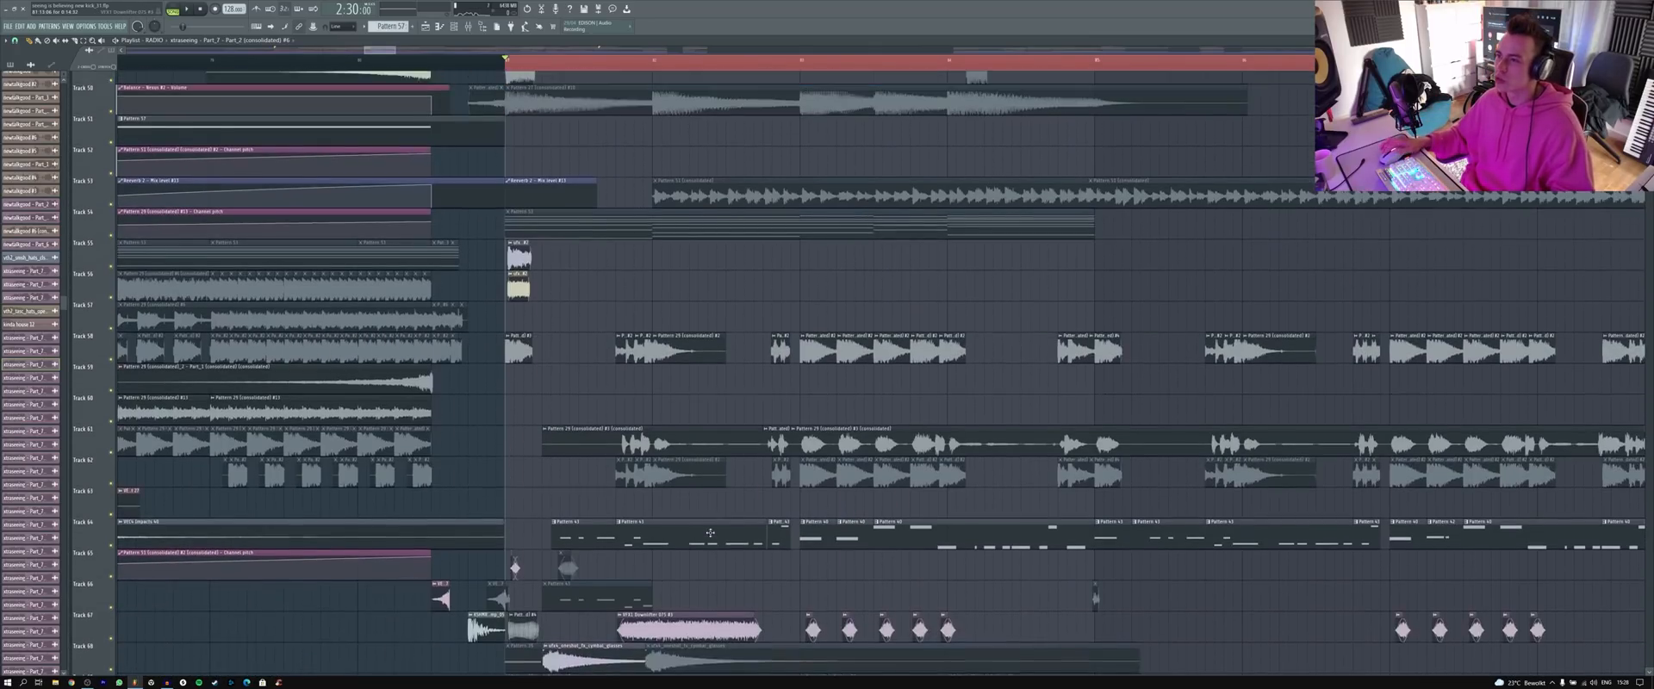
scroll(703, 500, up, 4)
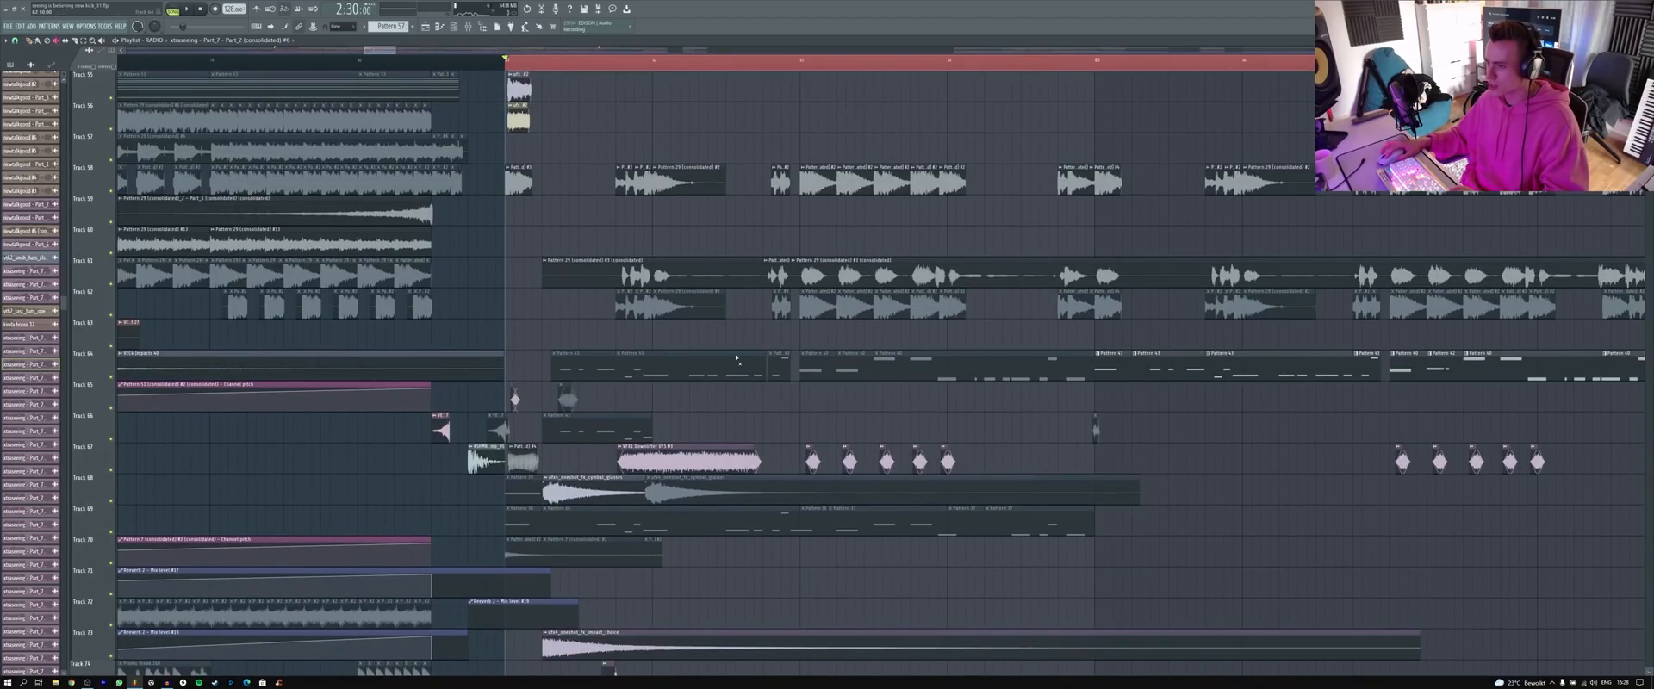
key(space)
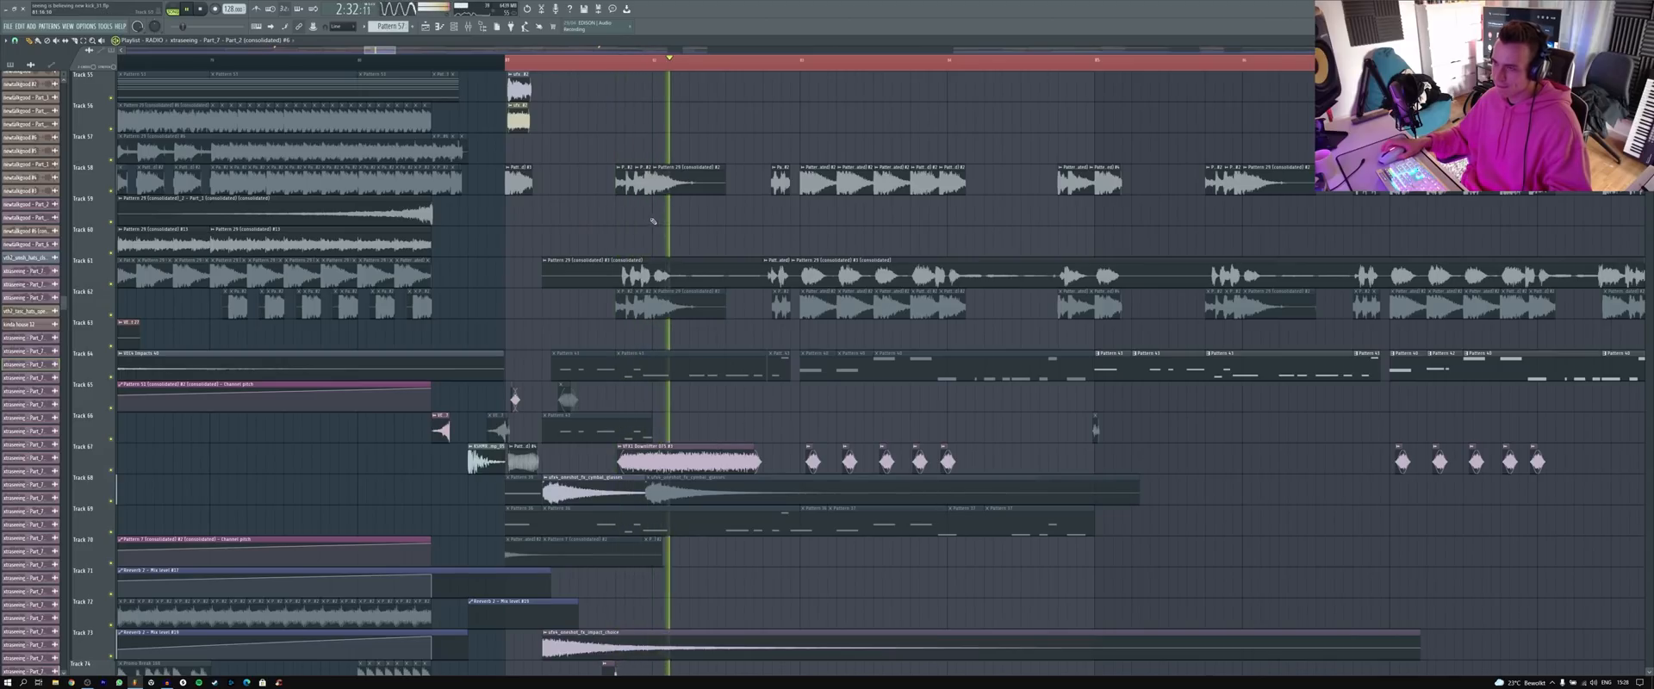
key(space)
- Inspect the sample of the first clip on Track 58, close it and play back the drop again
click(520, 176)
double_click(520, 177)
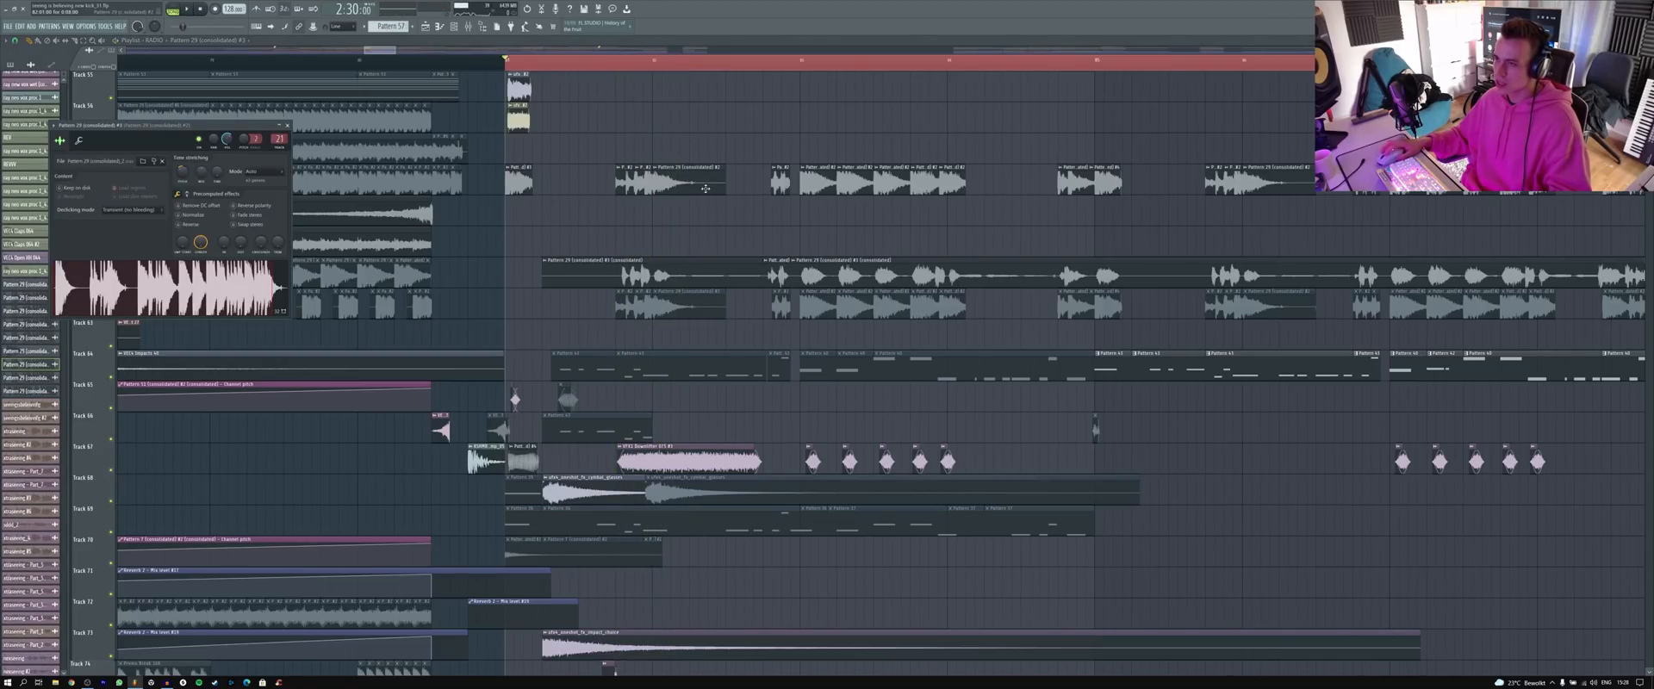
key(Escape)
click(622, 66)
key(space)
scroll(716, 247, up, 4)
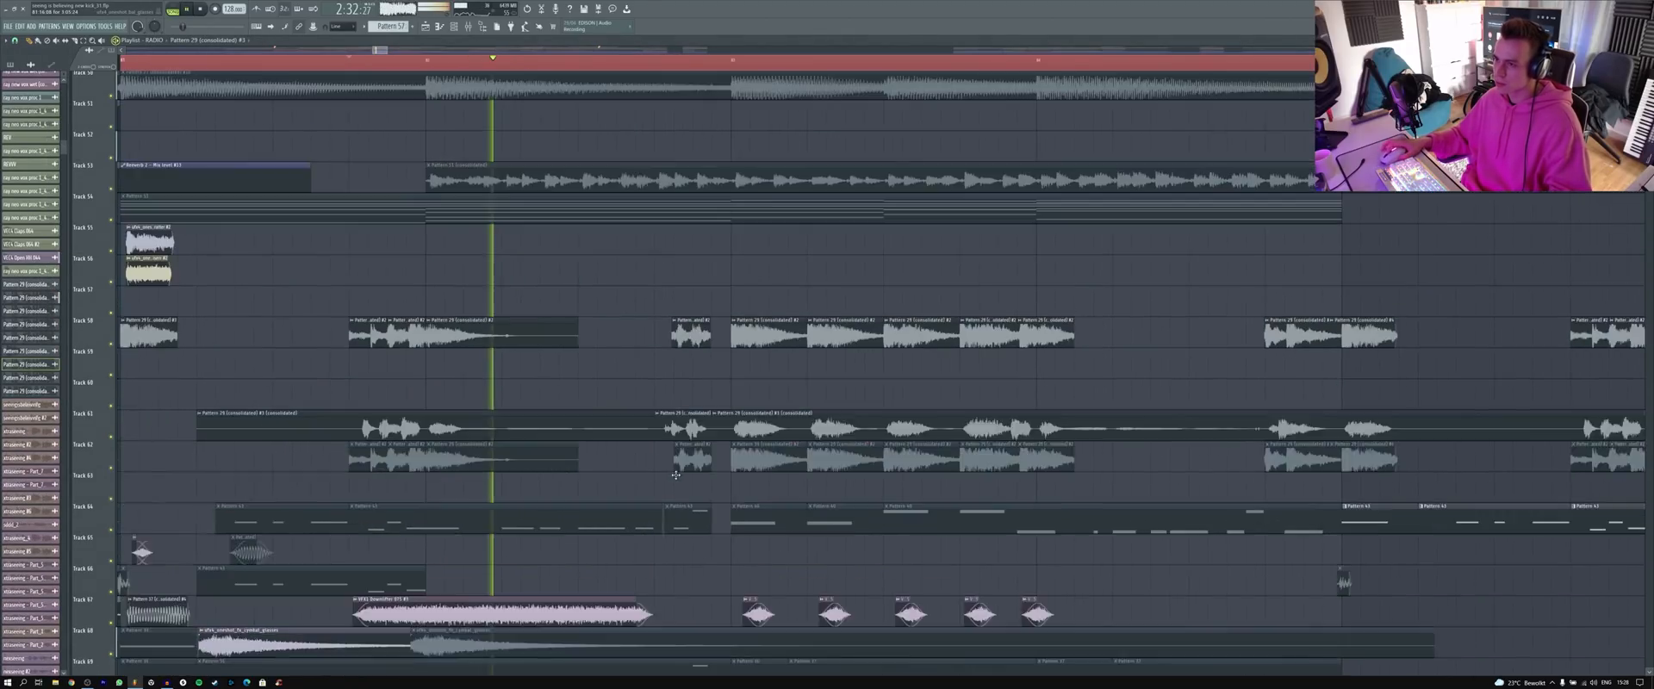
scroll(715, 247, down, 3)
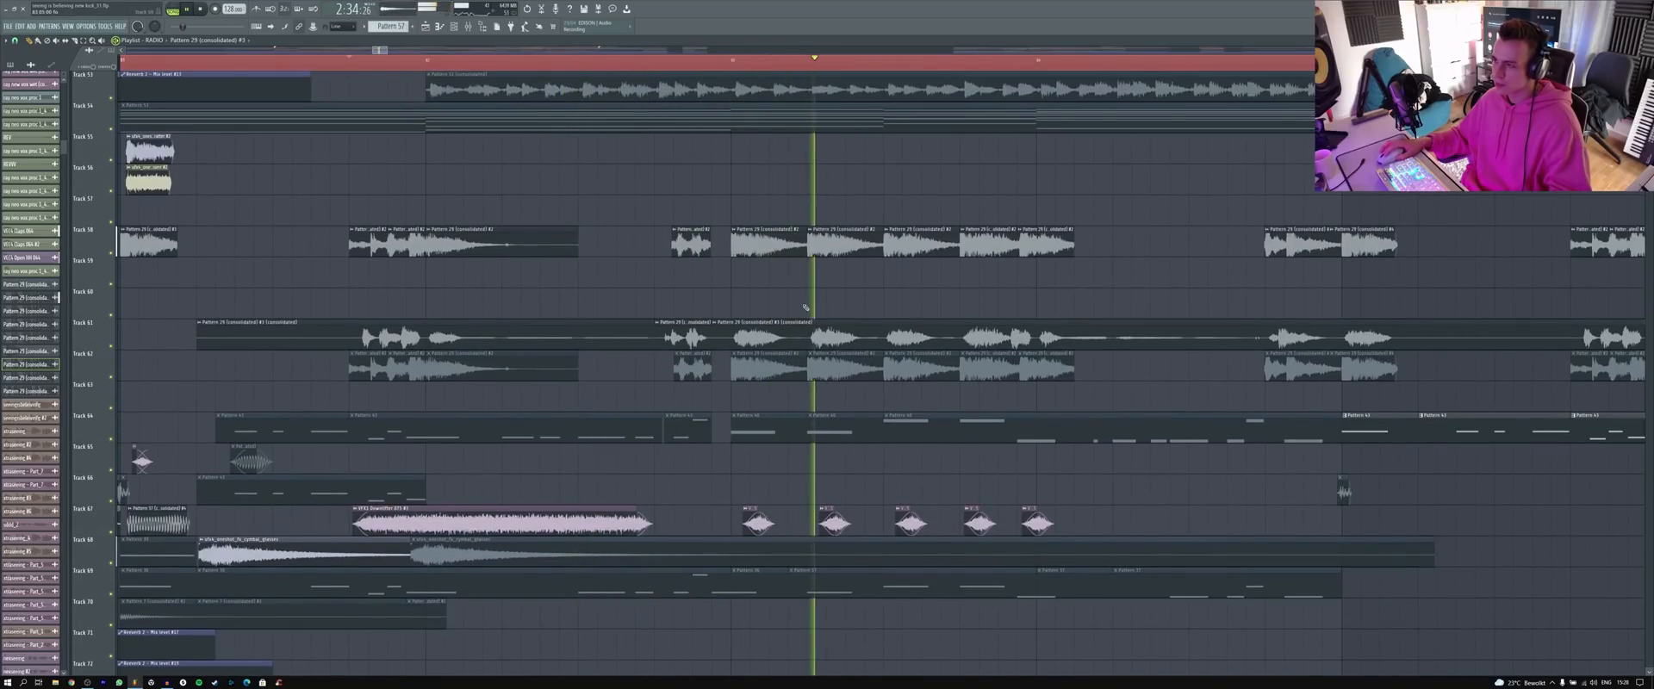
scroll(803, 256, down, 2)
key(space)
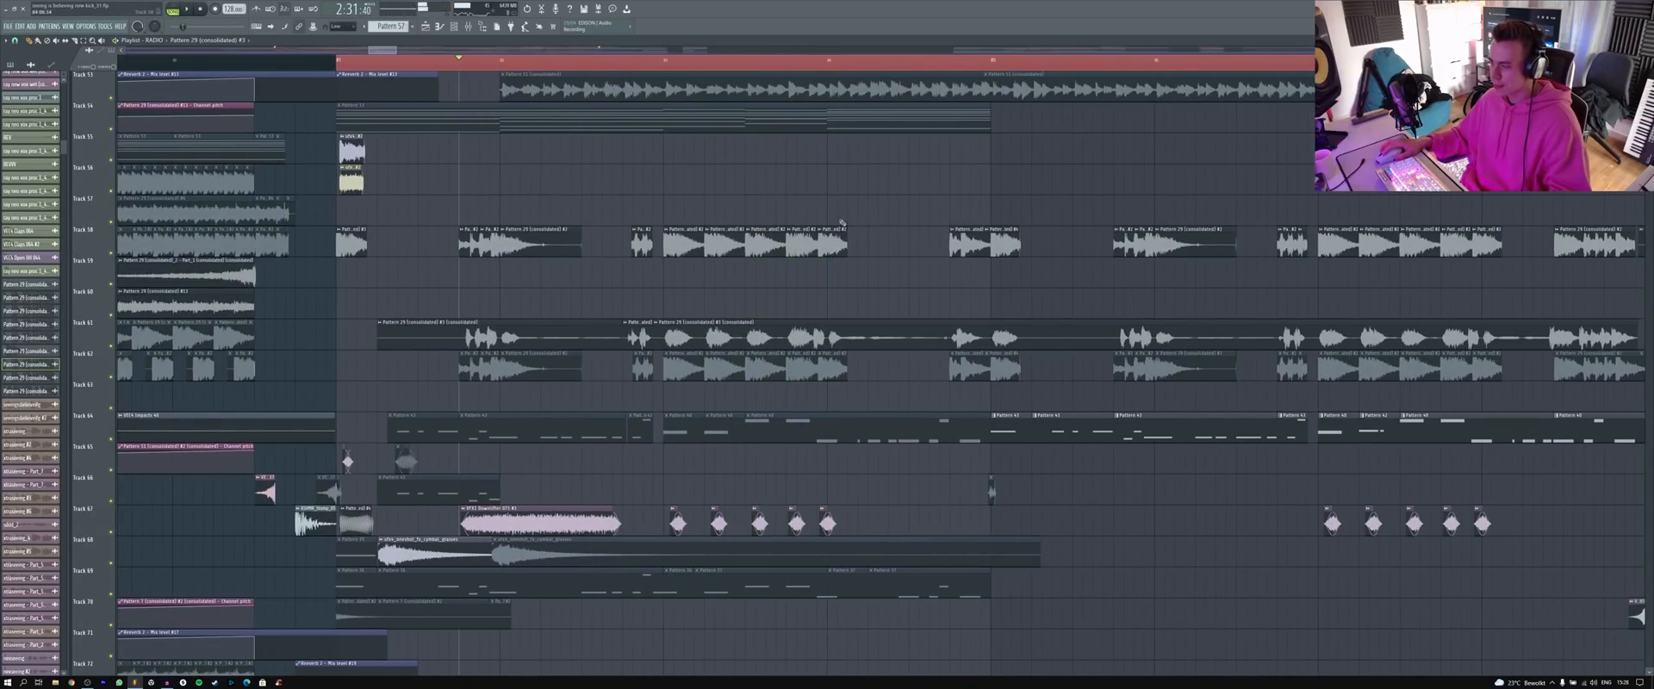
- Unmute the pattern clips on Track 64, mute the opening audio clips on Track 58 and play back the drop
scroll(842, 224, up, 3)
scroll(828, 370, down, 4)
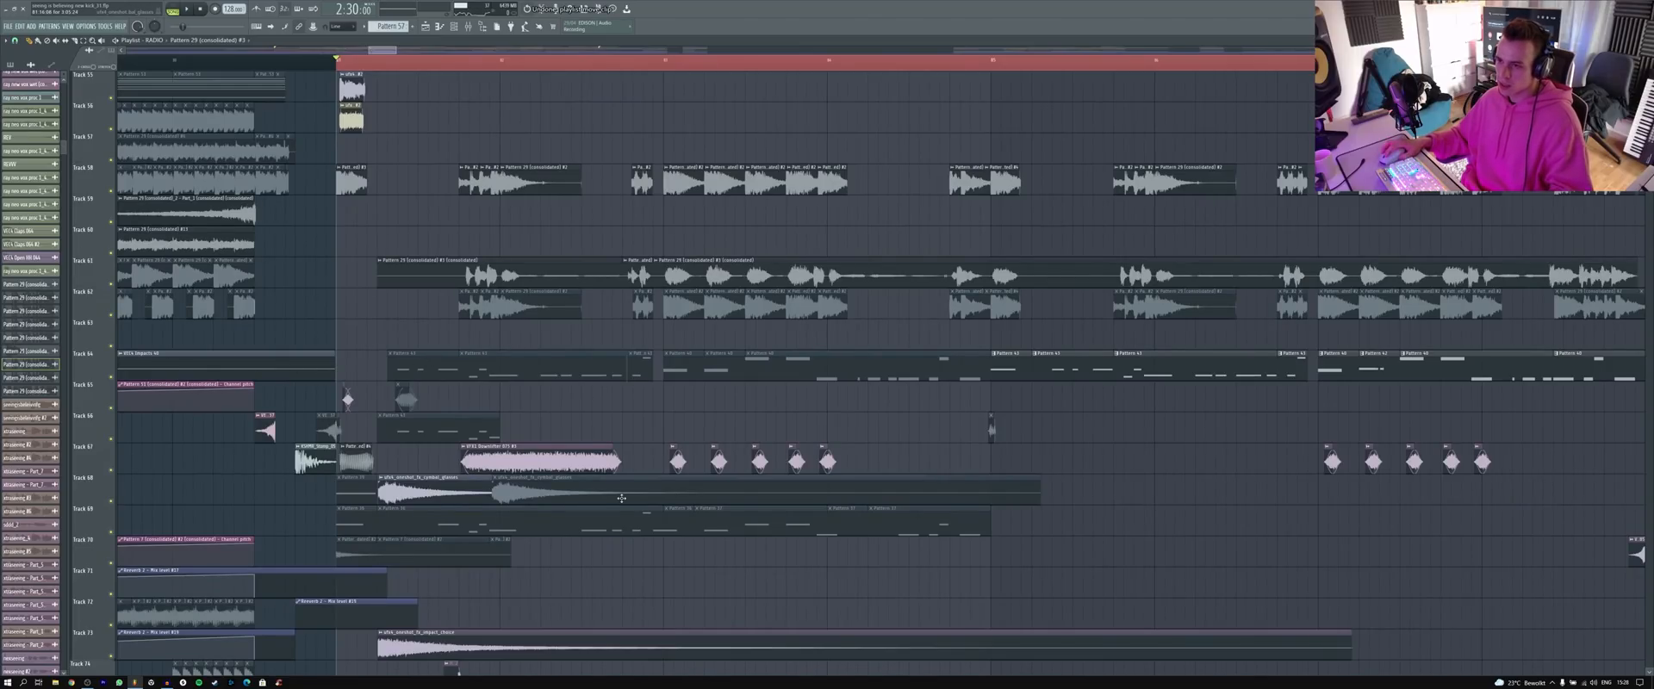
key(ctrl+z)
key(t)
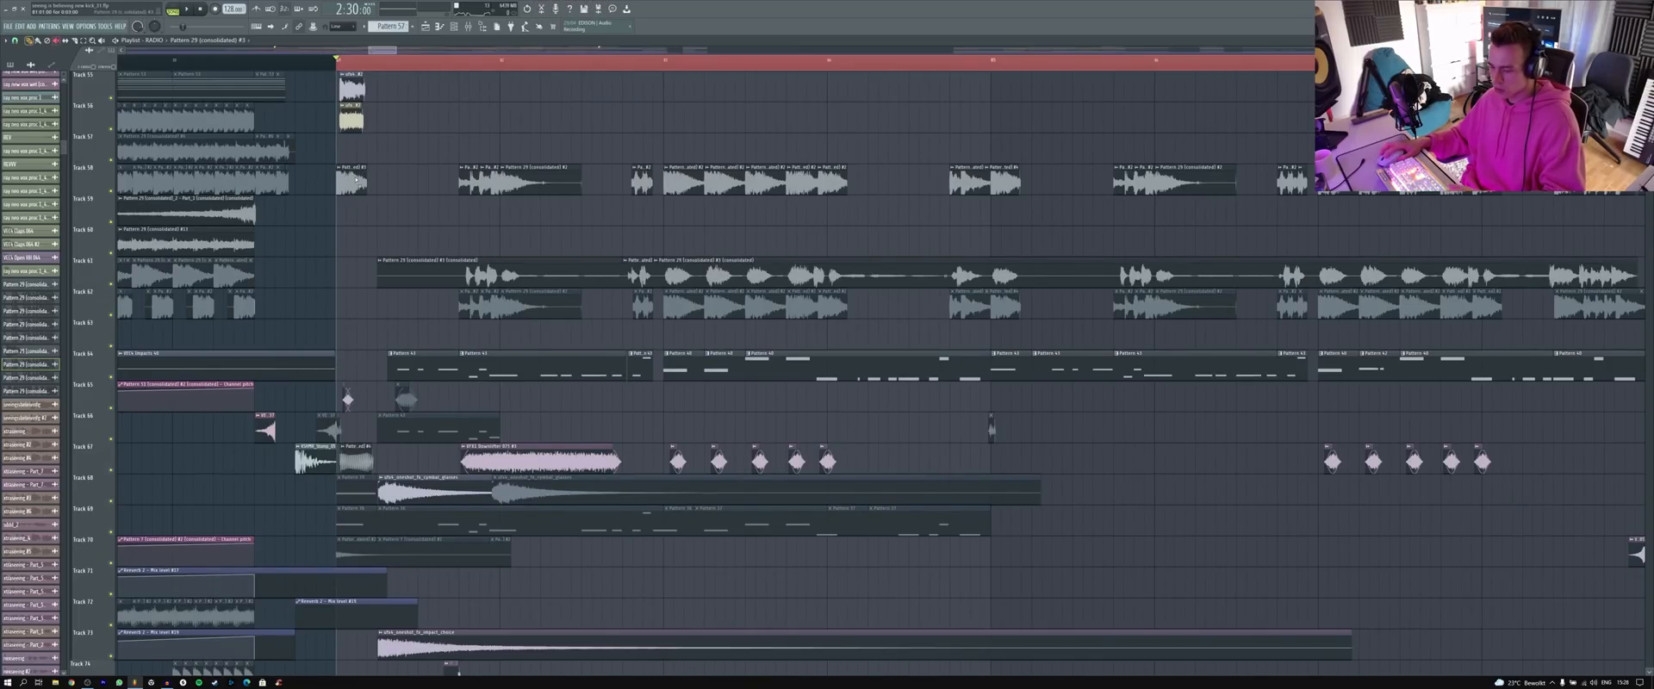
drag(352, 180, 972, 179)
key(space)
ctrl+scroll(686, 202, down, 3)
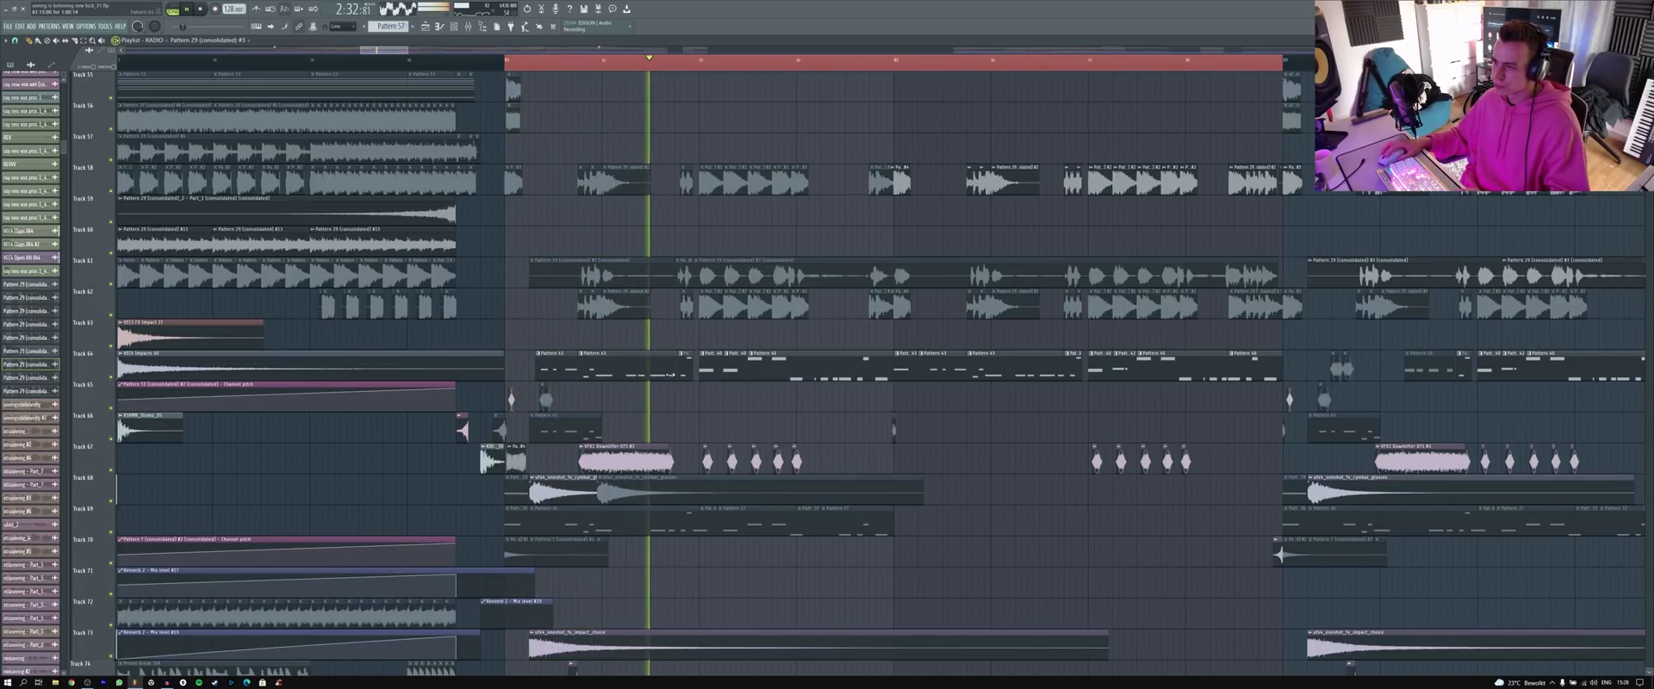
ctrl+scroll(735, 372, up, 3)
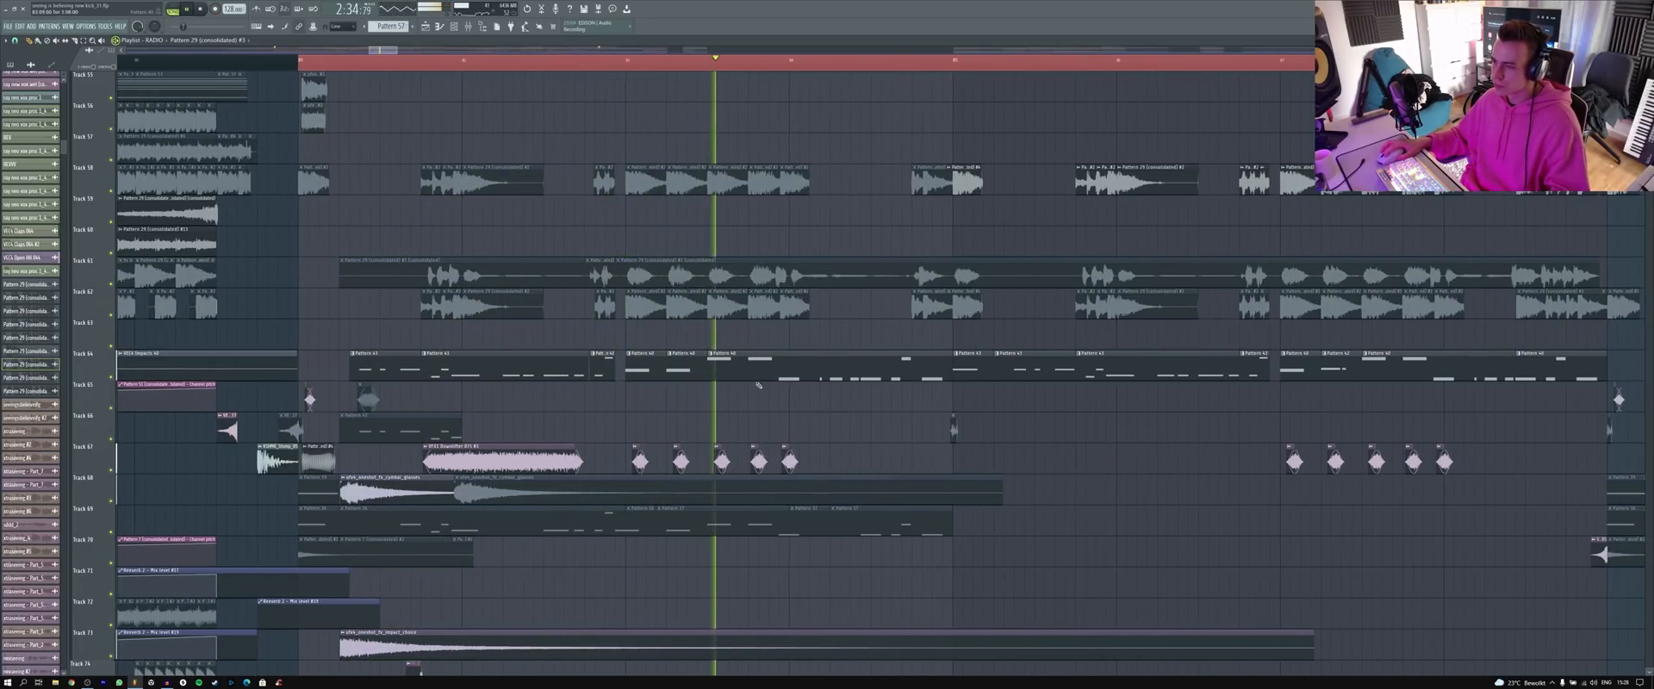
key(space)
- Examine Pattern 43's Massive notes in the piano roll while playing the pattern, and return to the channel rack
double_click(364, 377)
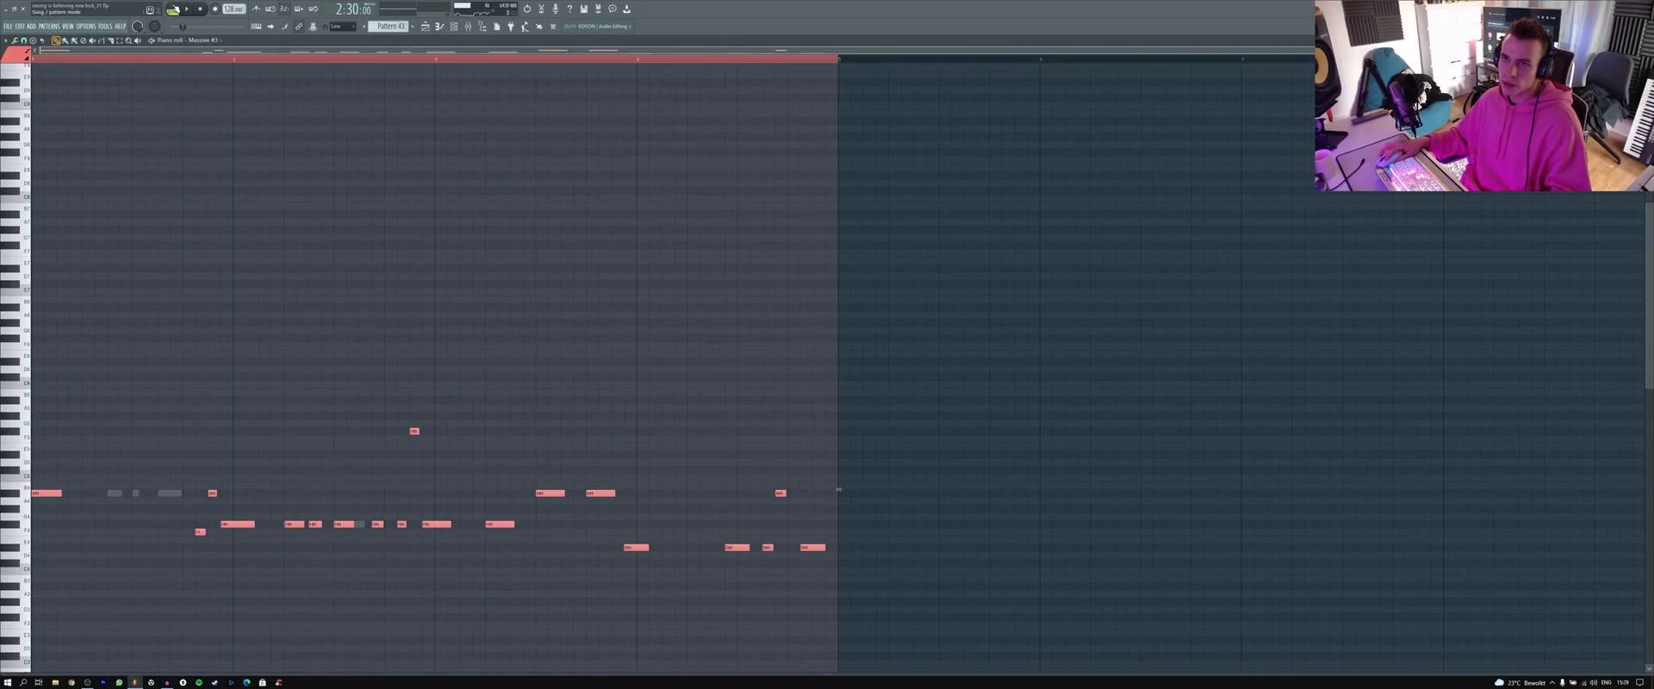
key(l)
key(space)
key(space)
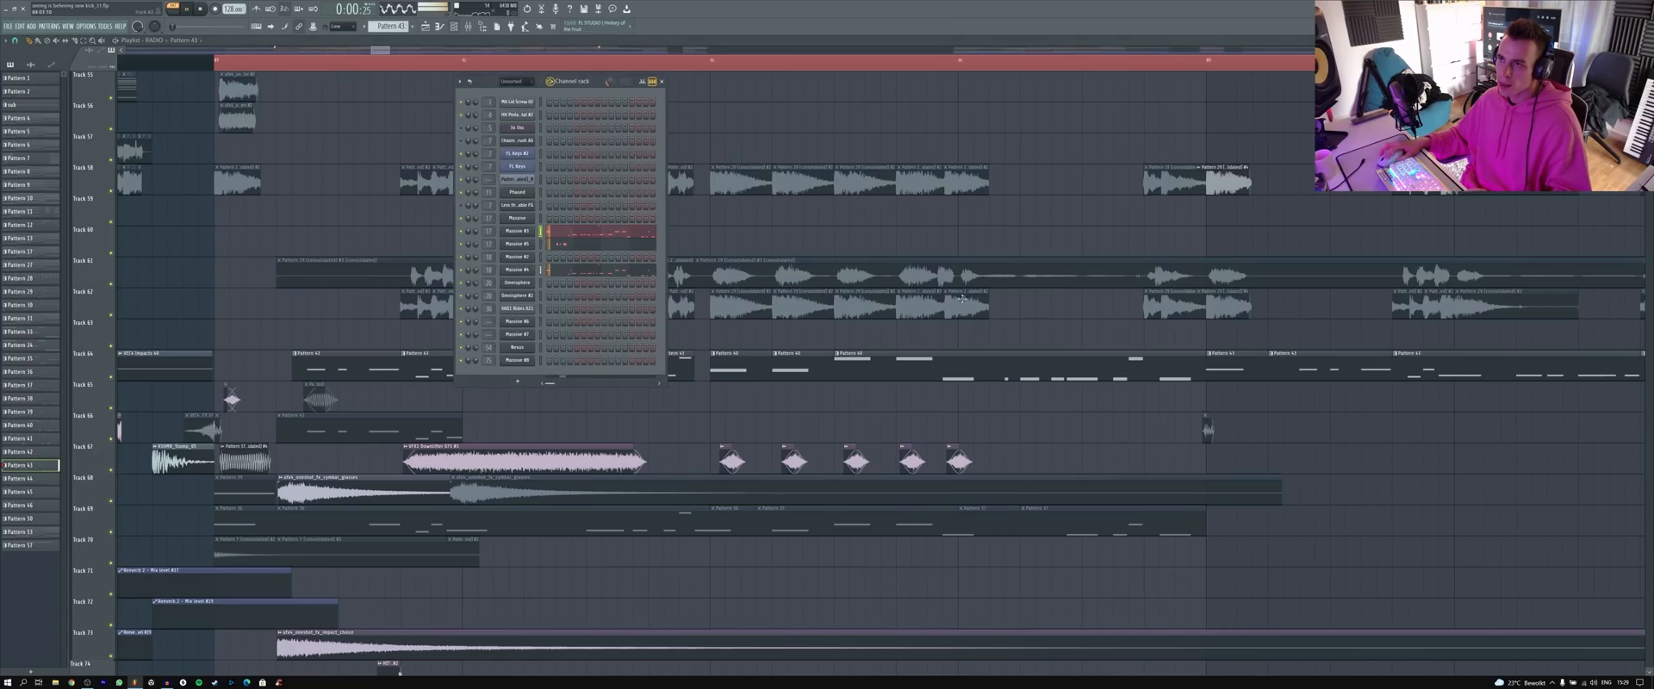
click(580, 234)
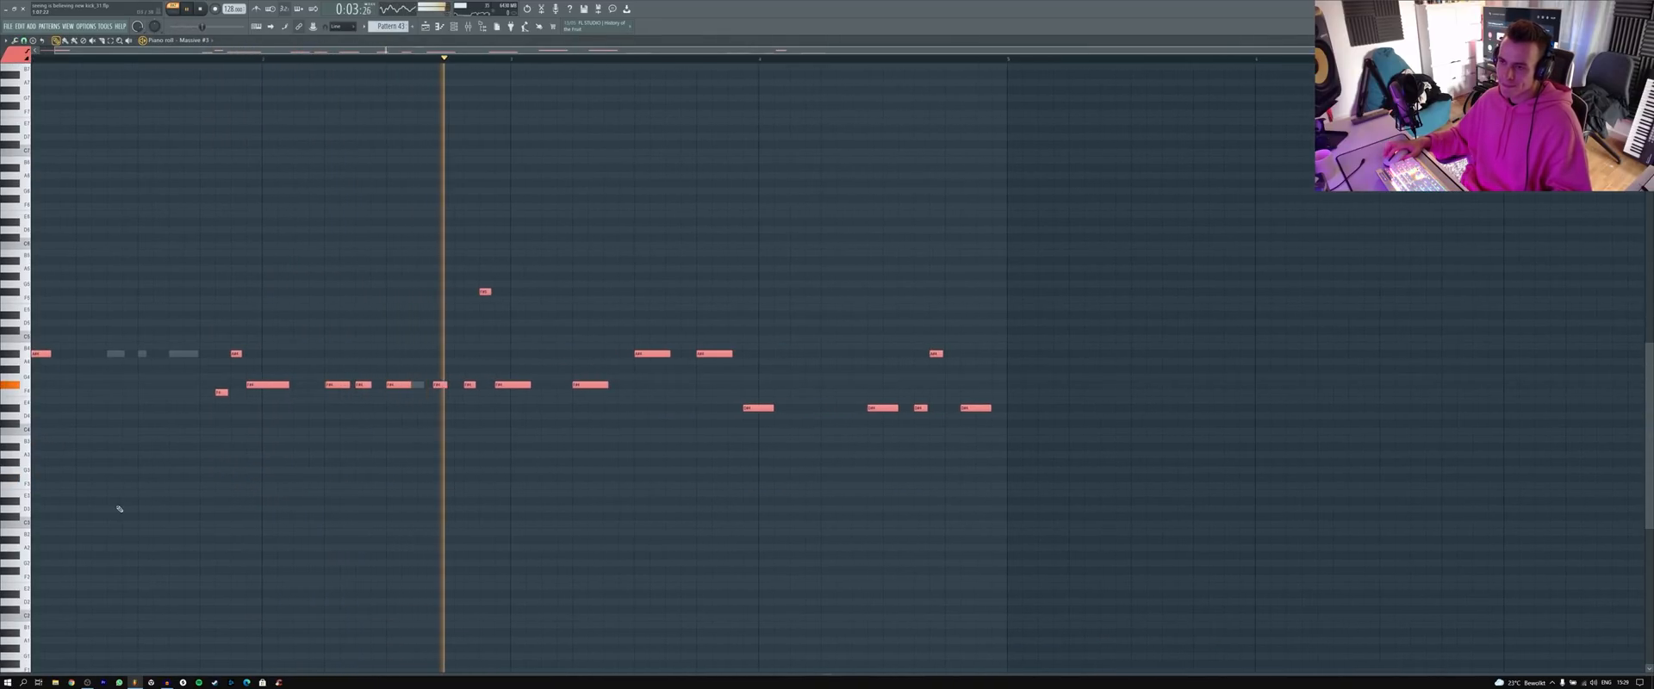
click(458, 27)
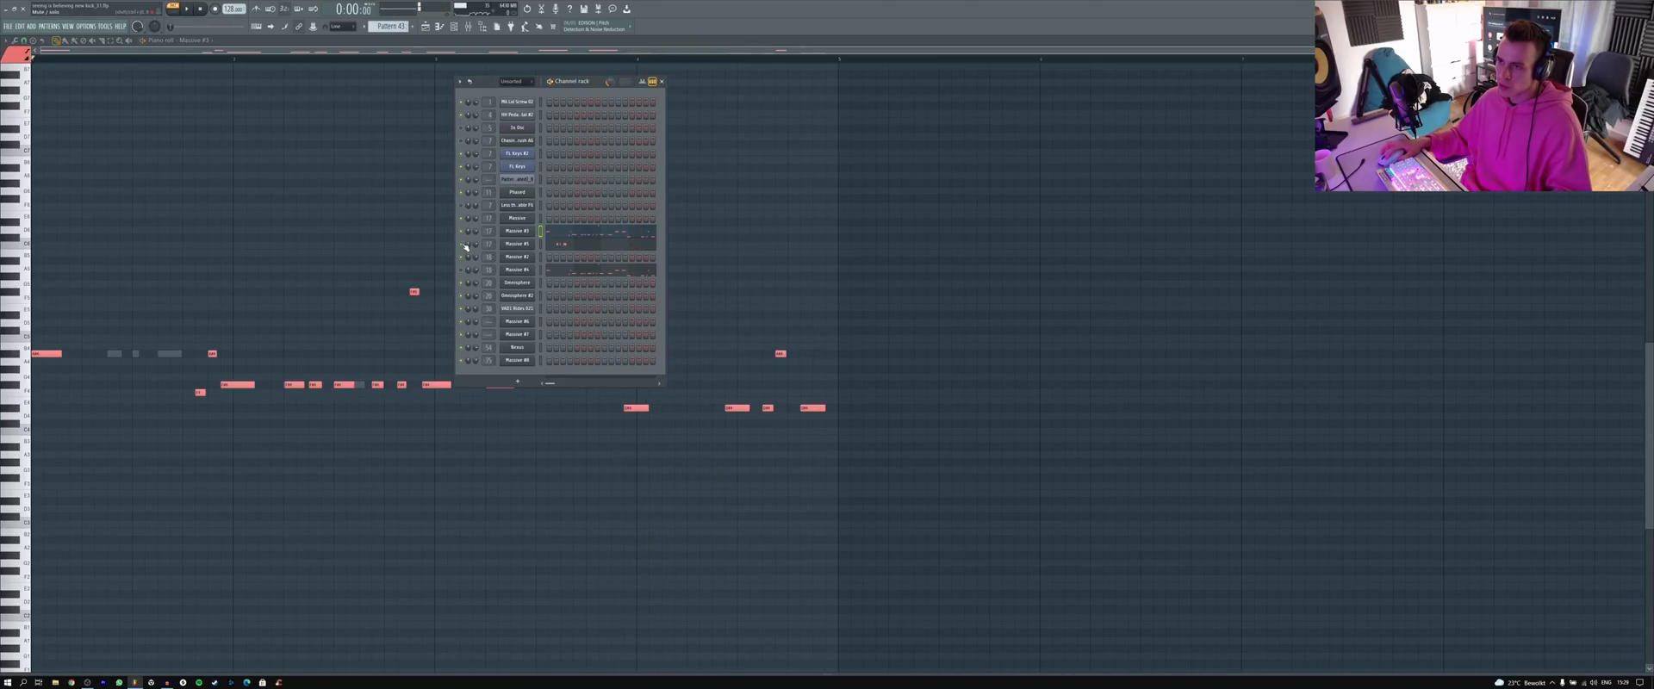
- Show the Massive channel's mixer effects and play the pattern with the mixer moved clear of the channel rack
double_click(487, 231)
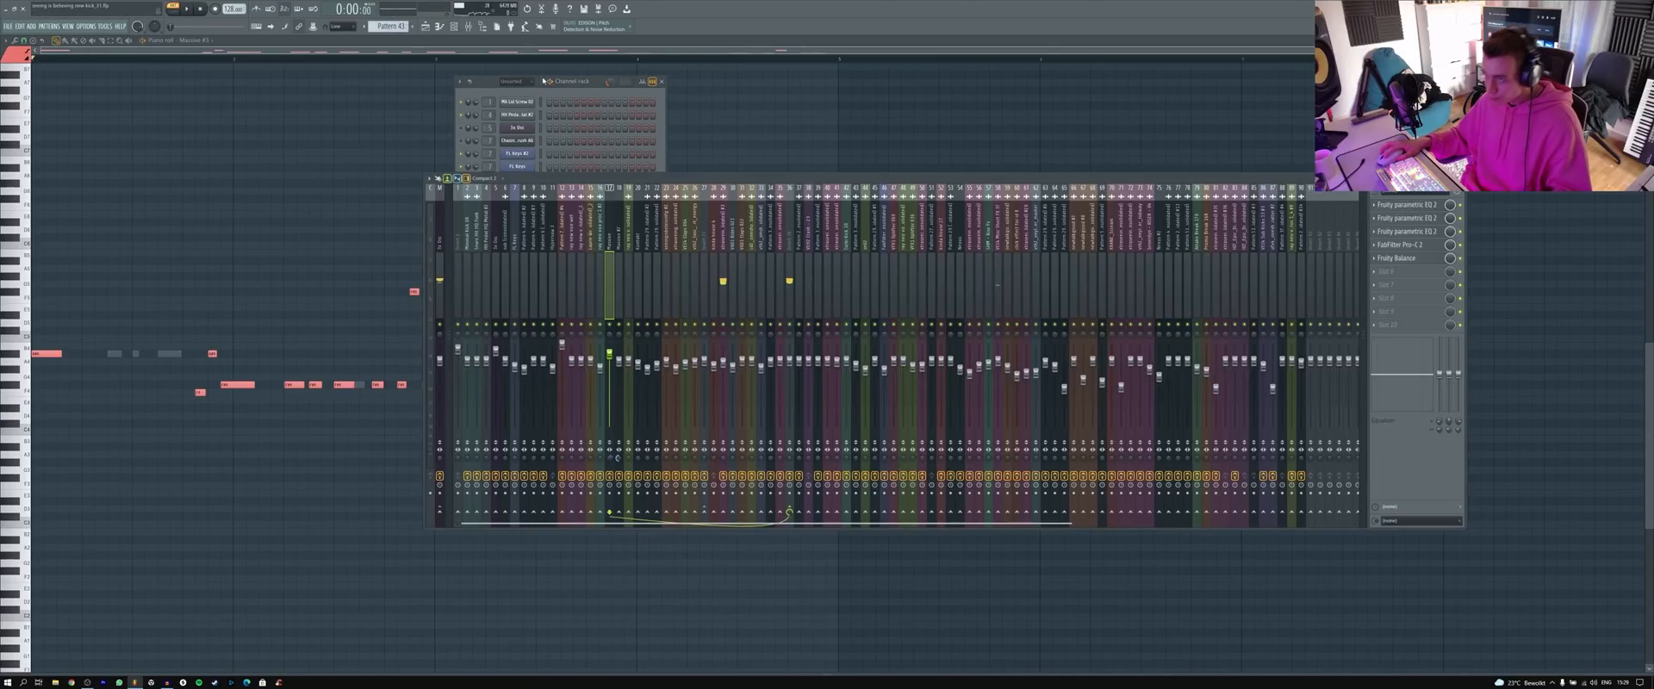
click(573, 82)
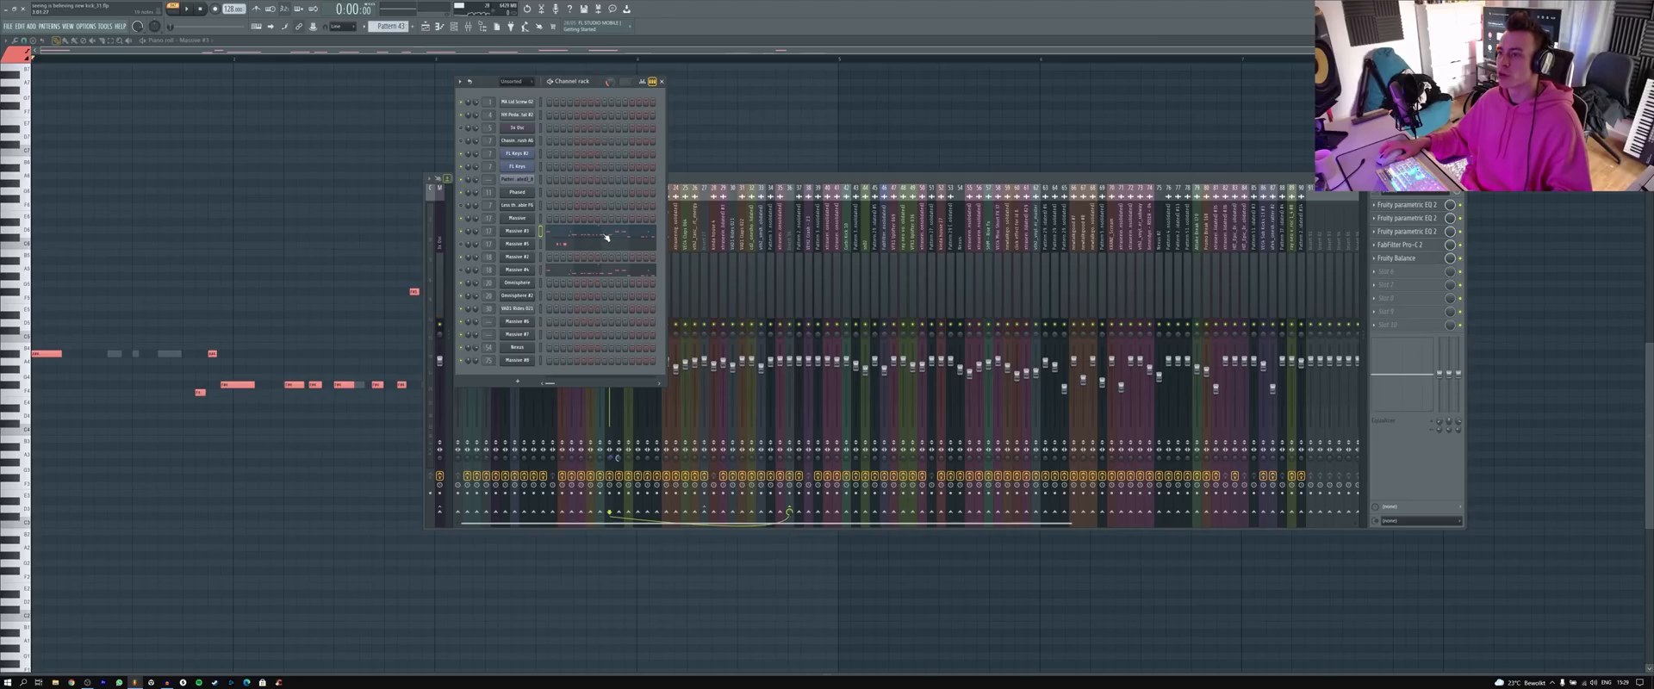
key(space)
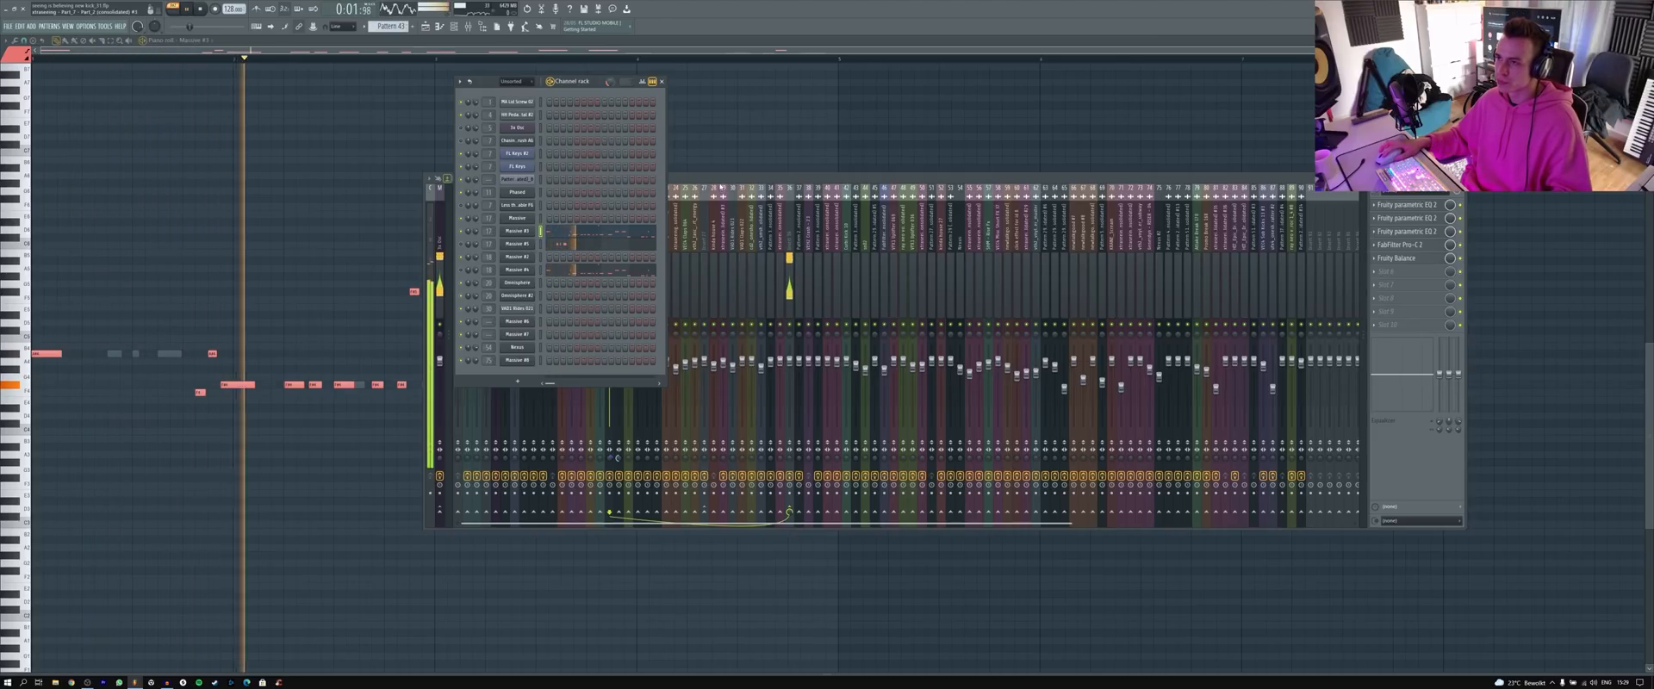
drag(721, 186, 812, 275)
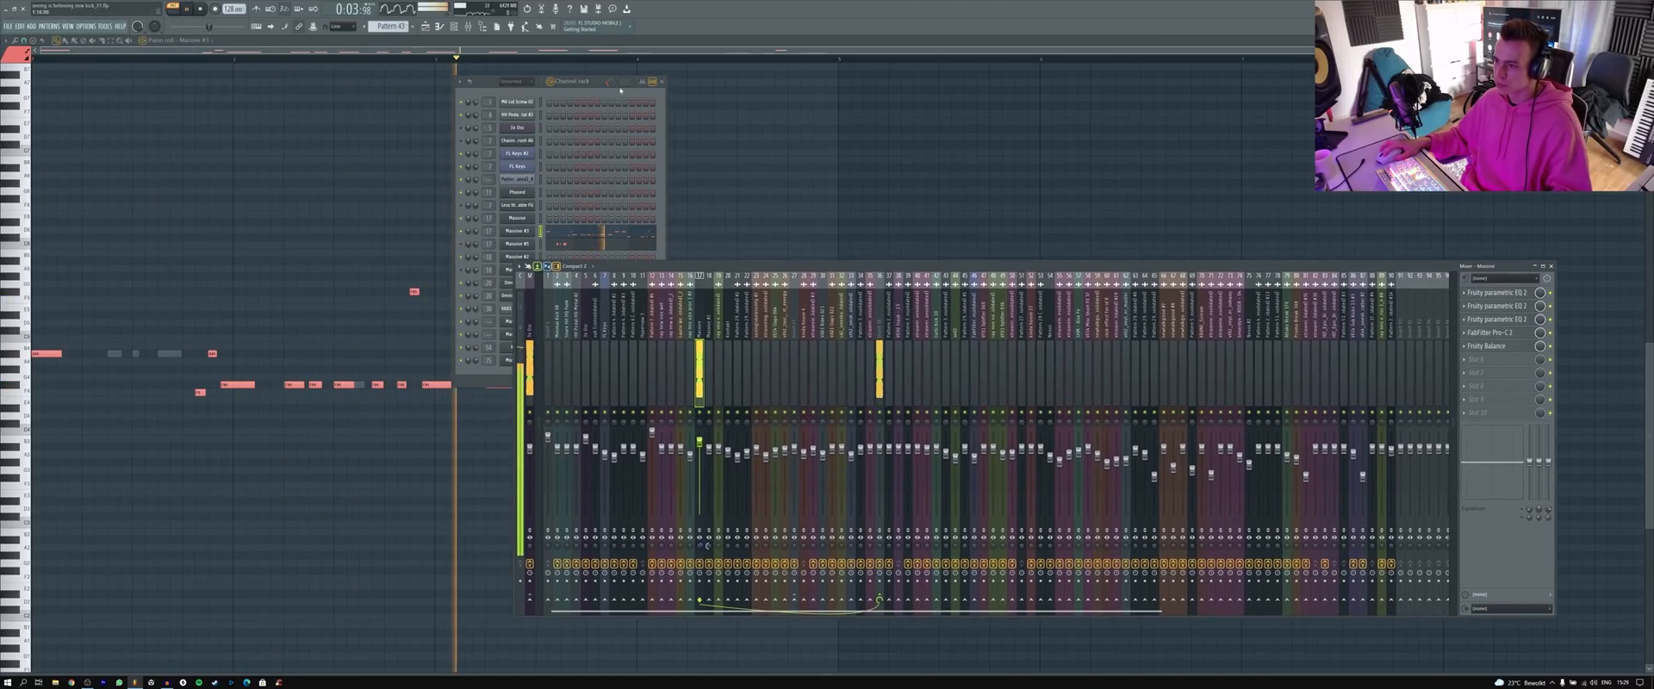
click(592, 82)
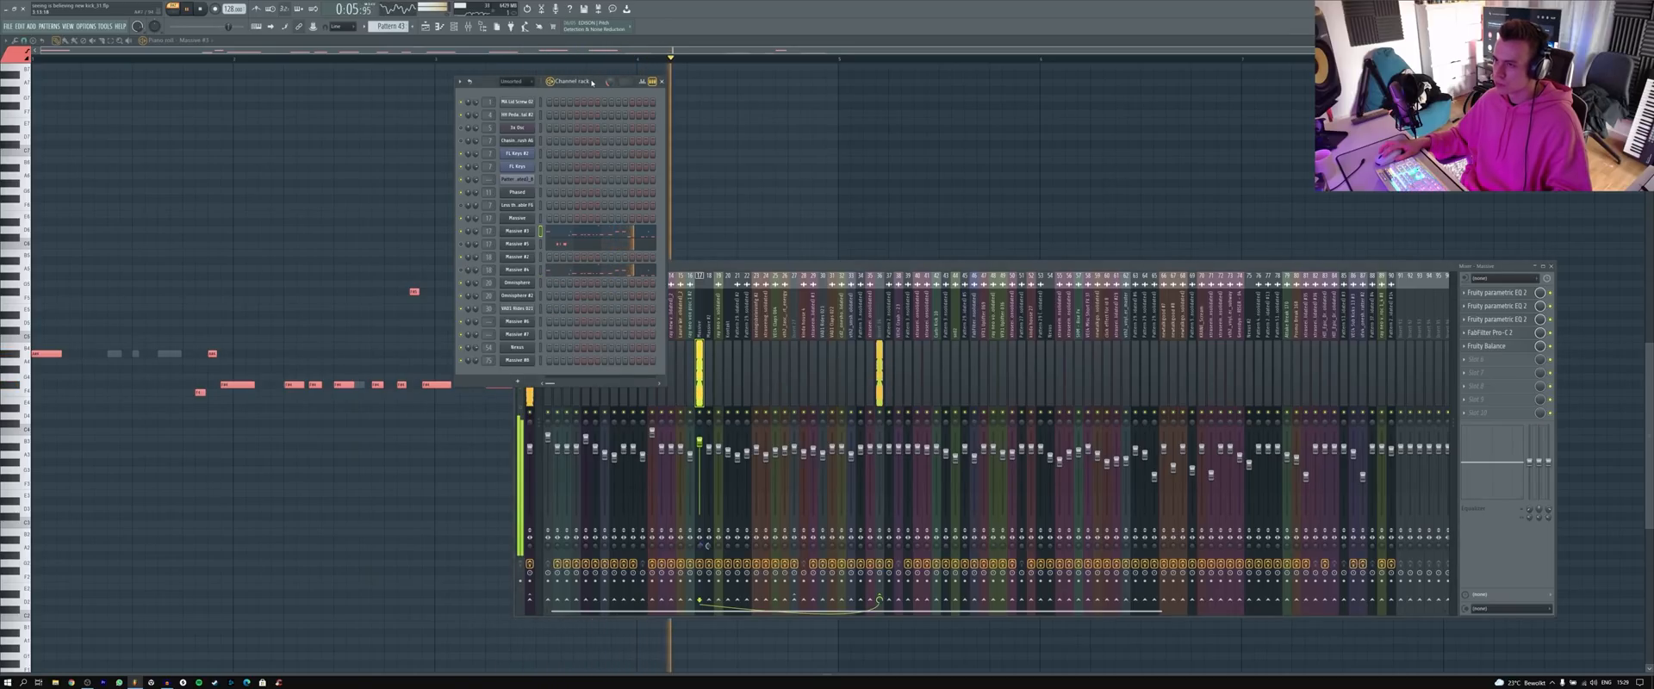
key(space)
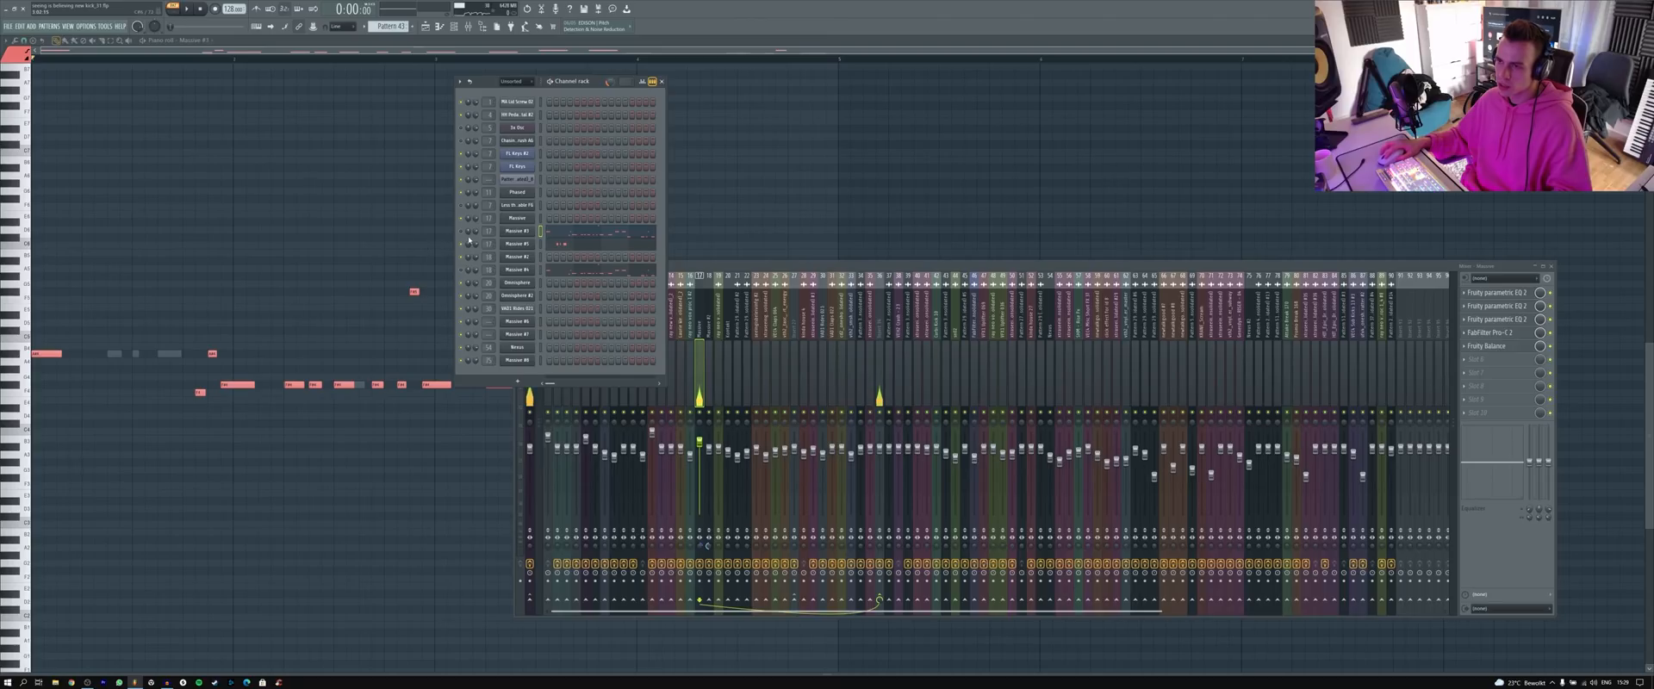
- Play the pattern, open the Massive channel with three short notes, and mark those notes as the time range
key(space)
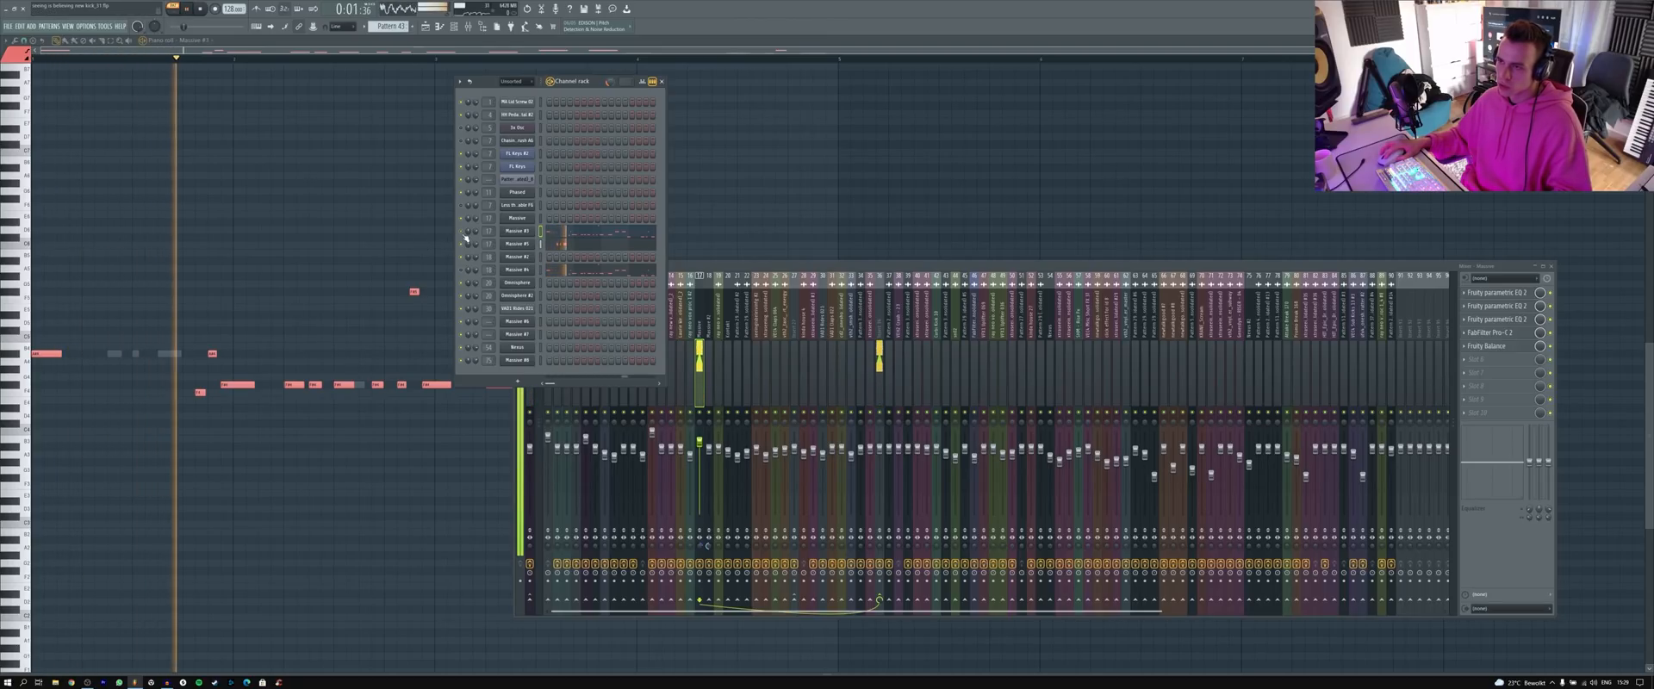
click(557, 246)
ctrl+scroll(123, 89, up, 2)
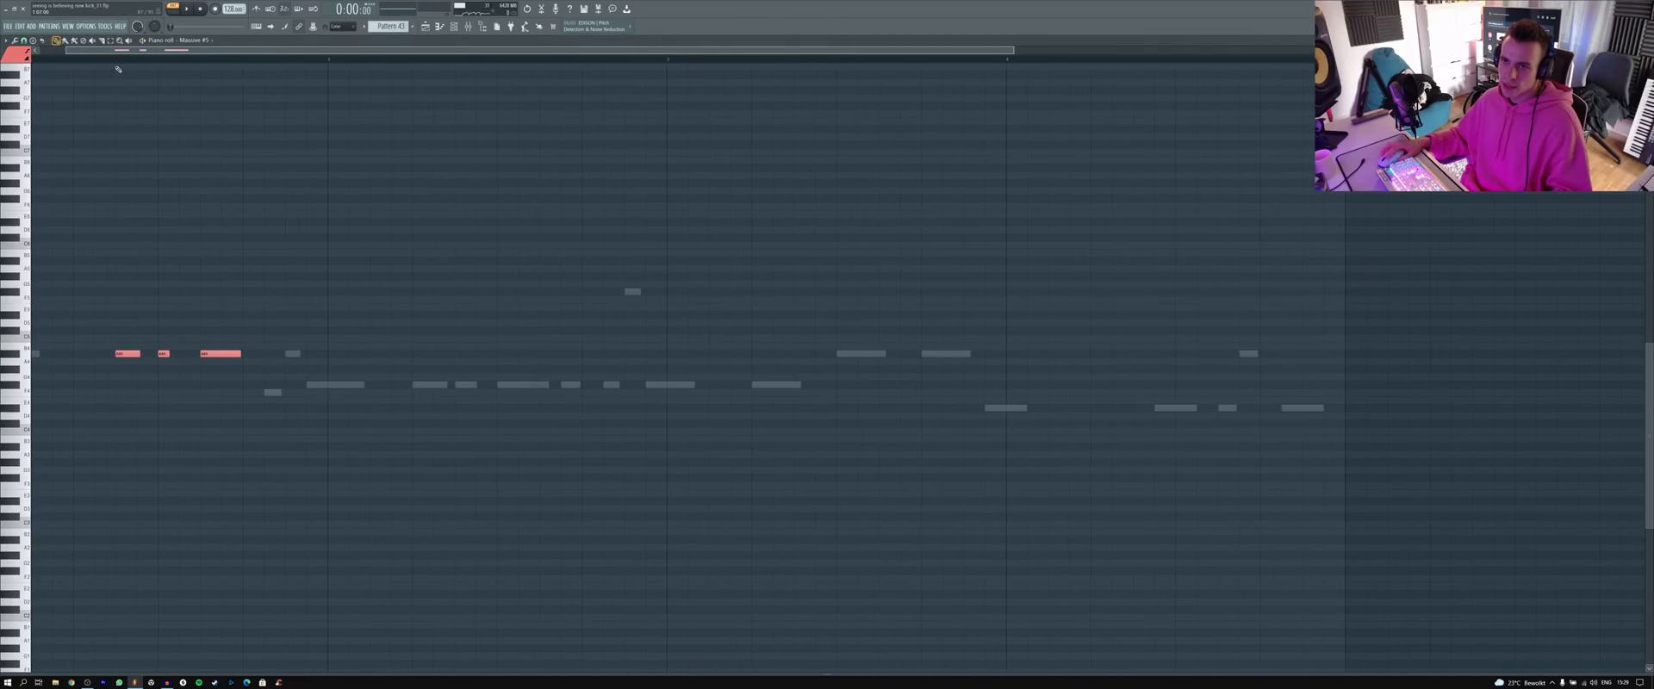
drag(121, 57, 253, 71)
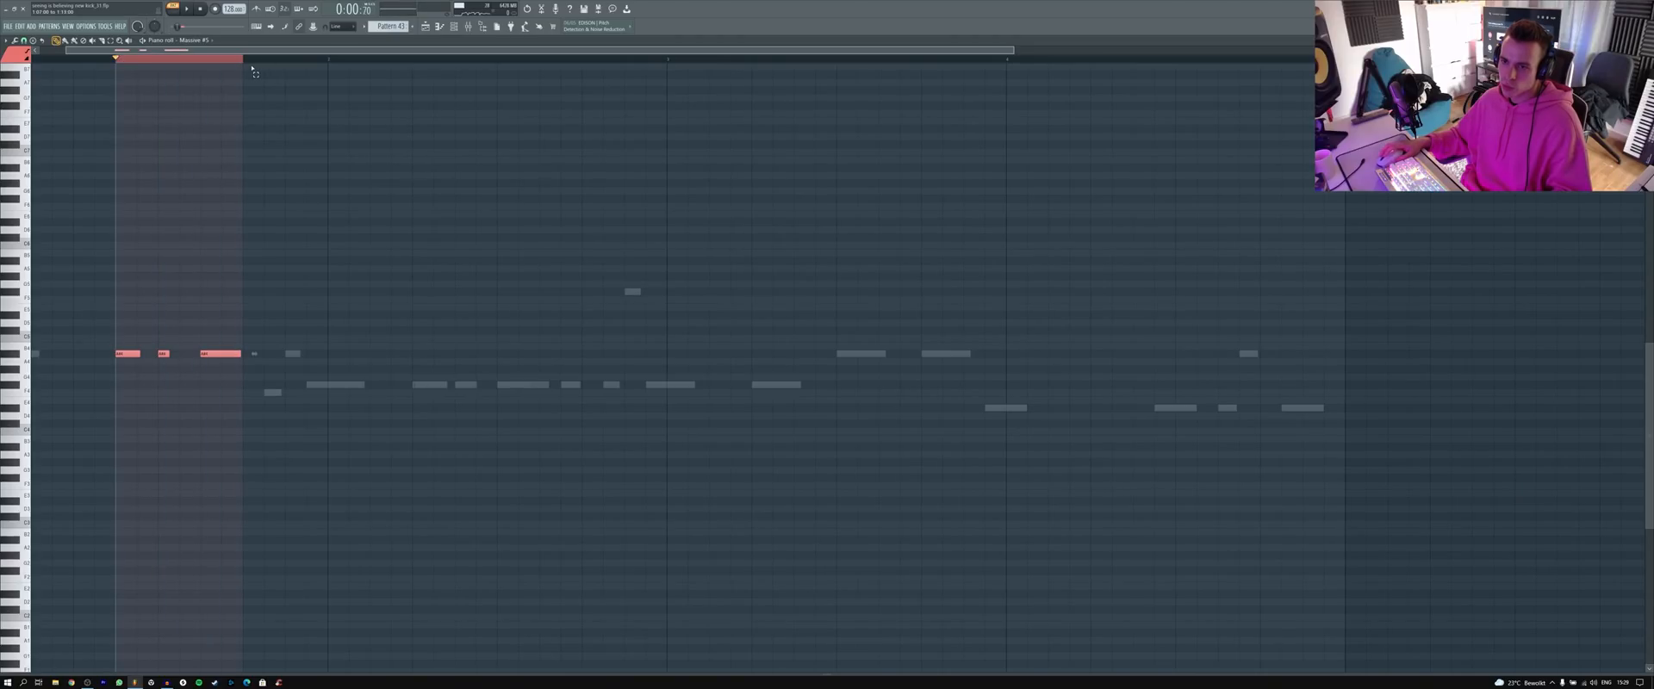
click(454, 25)
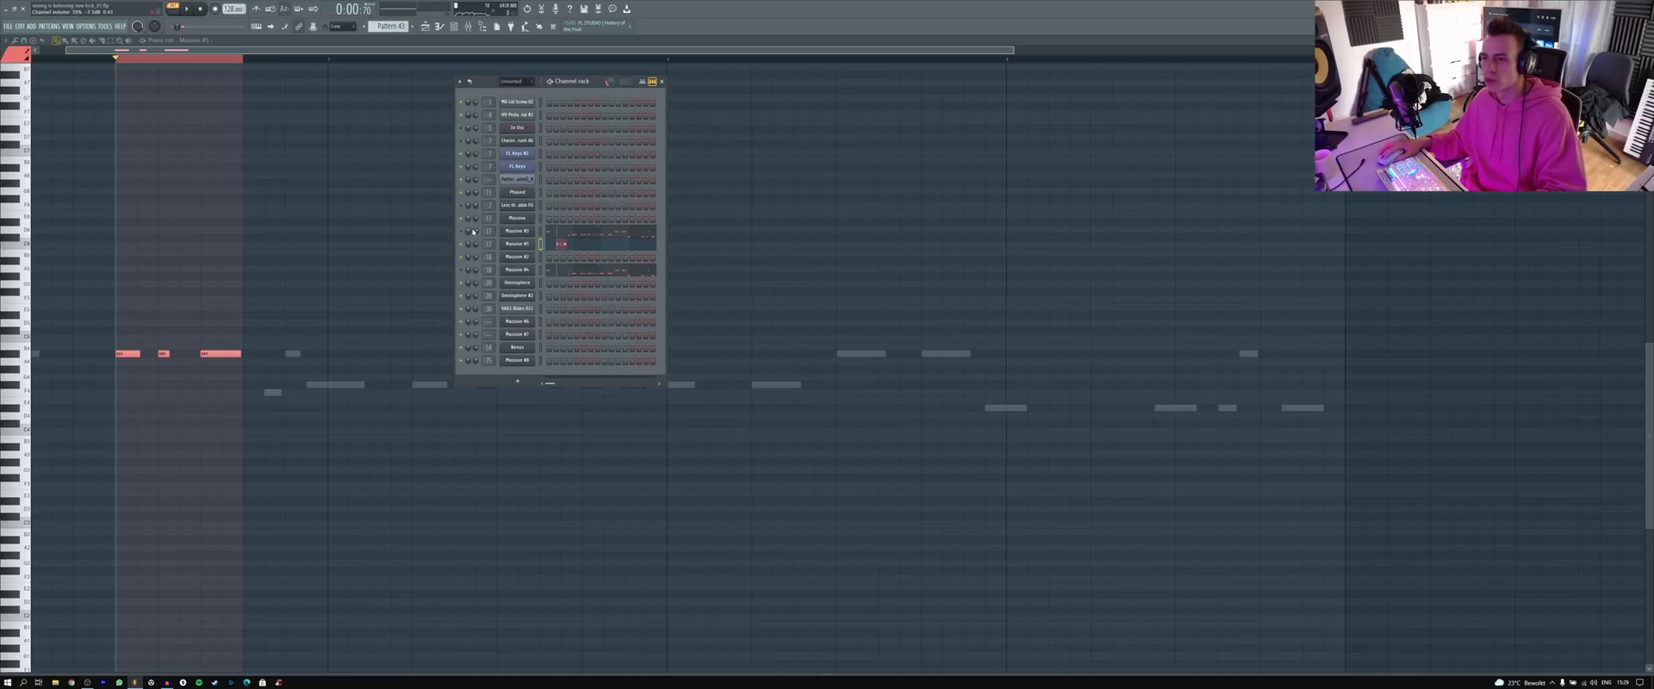
- Inspect the notes of Massive #4, play them back beside the channel rack and return to the playlist
click(561, 272)
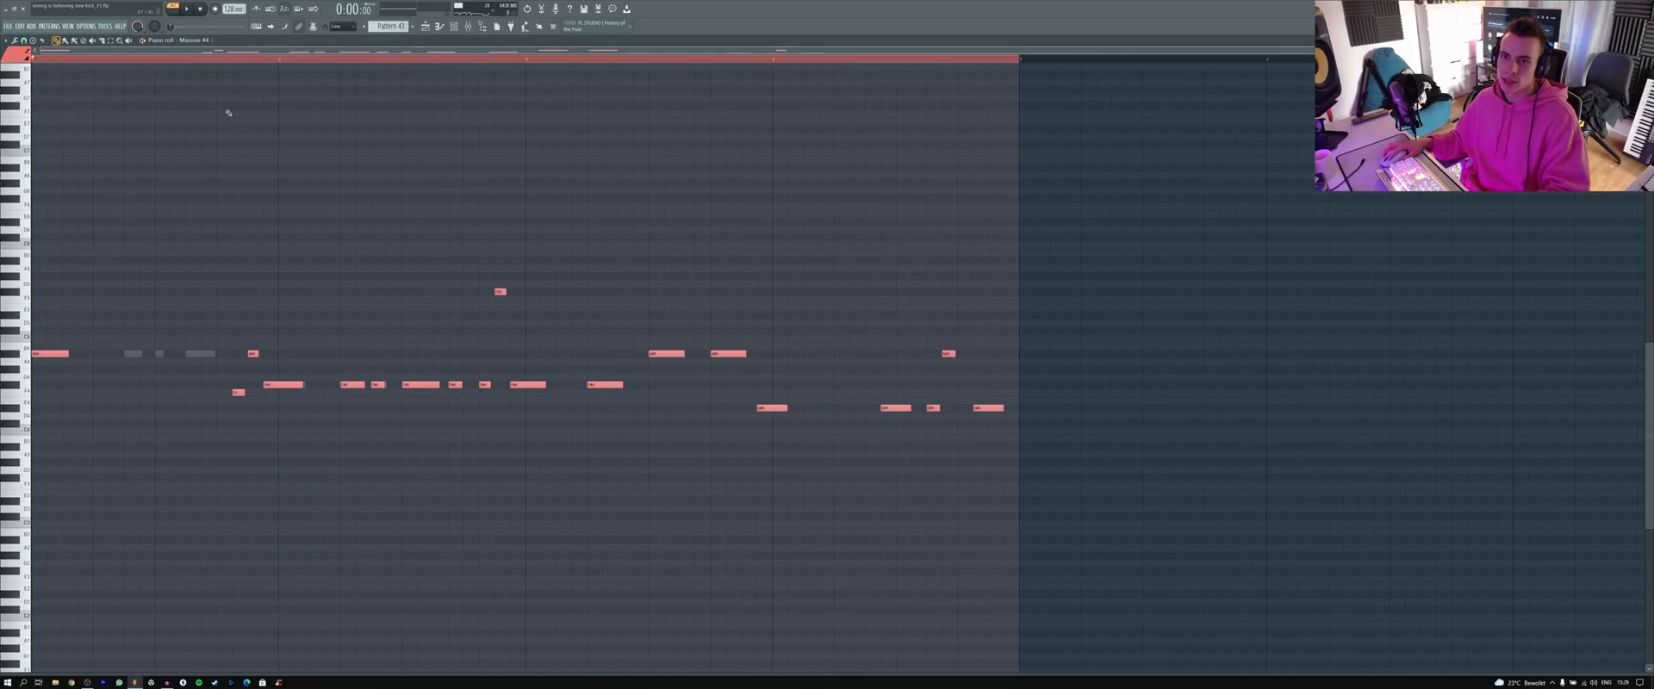
key(F6)
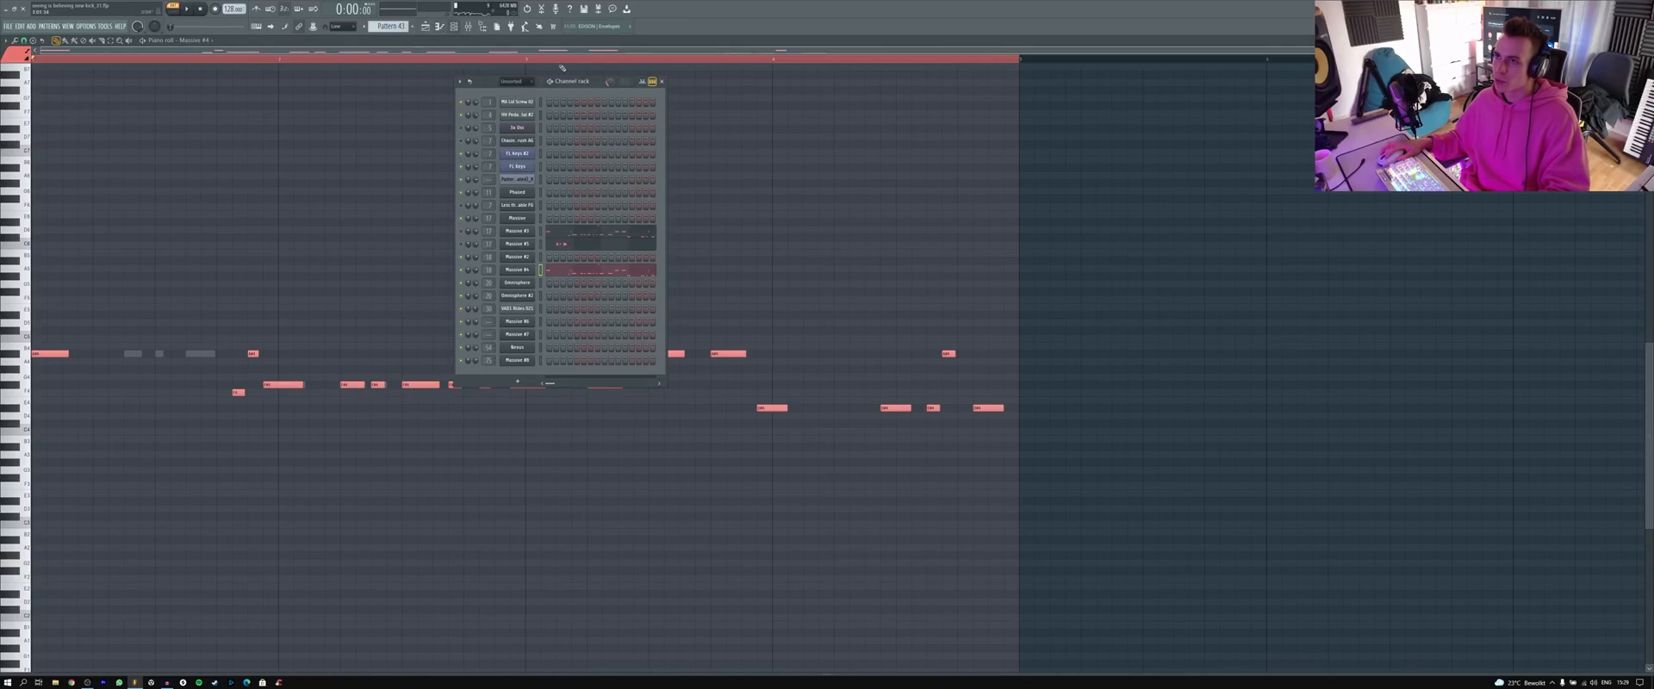
key(space)
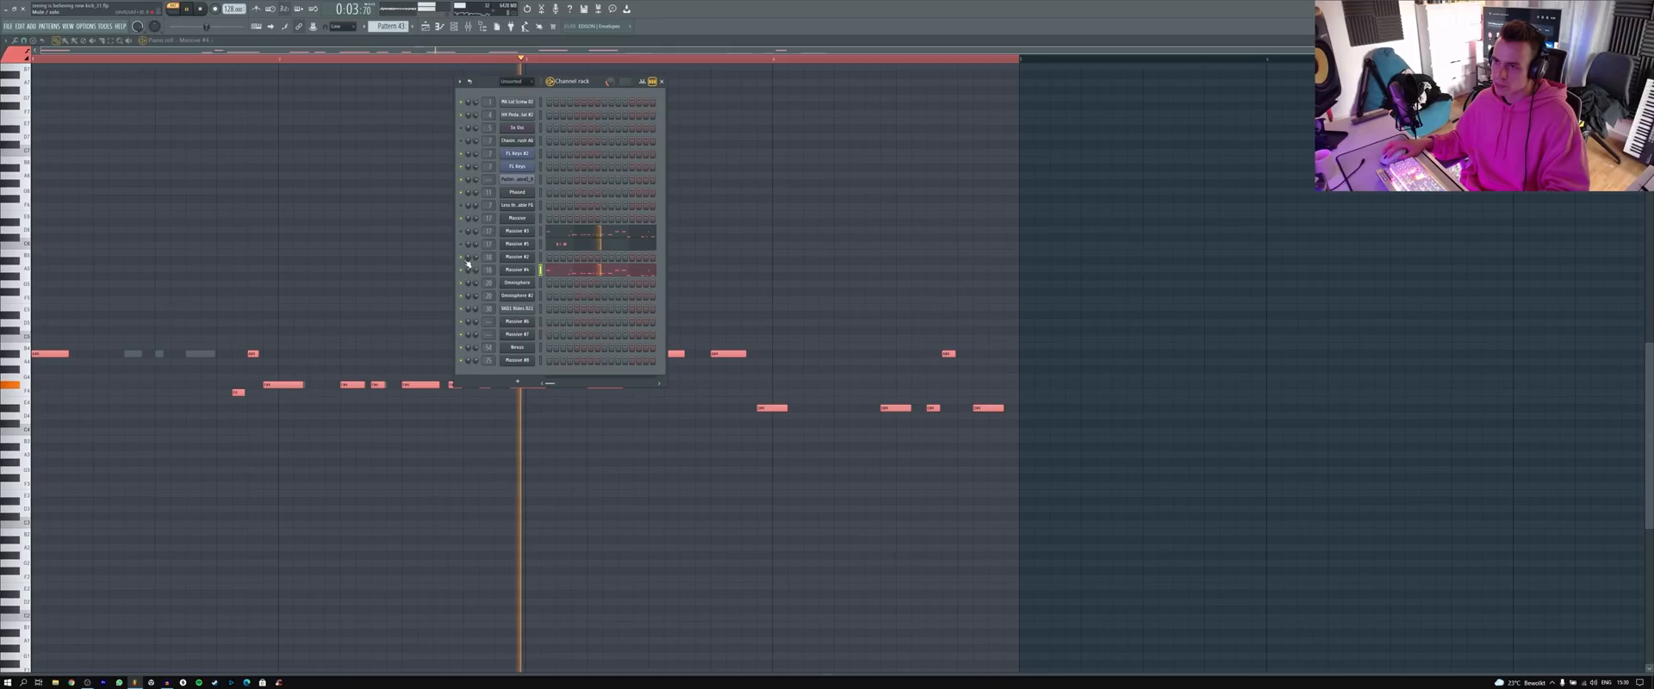
key(space)
click(426, 27)
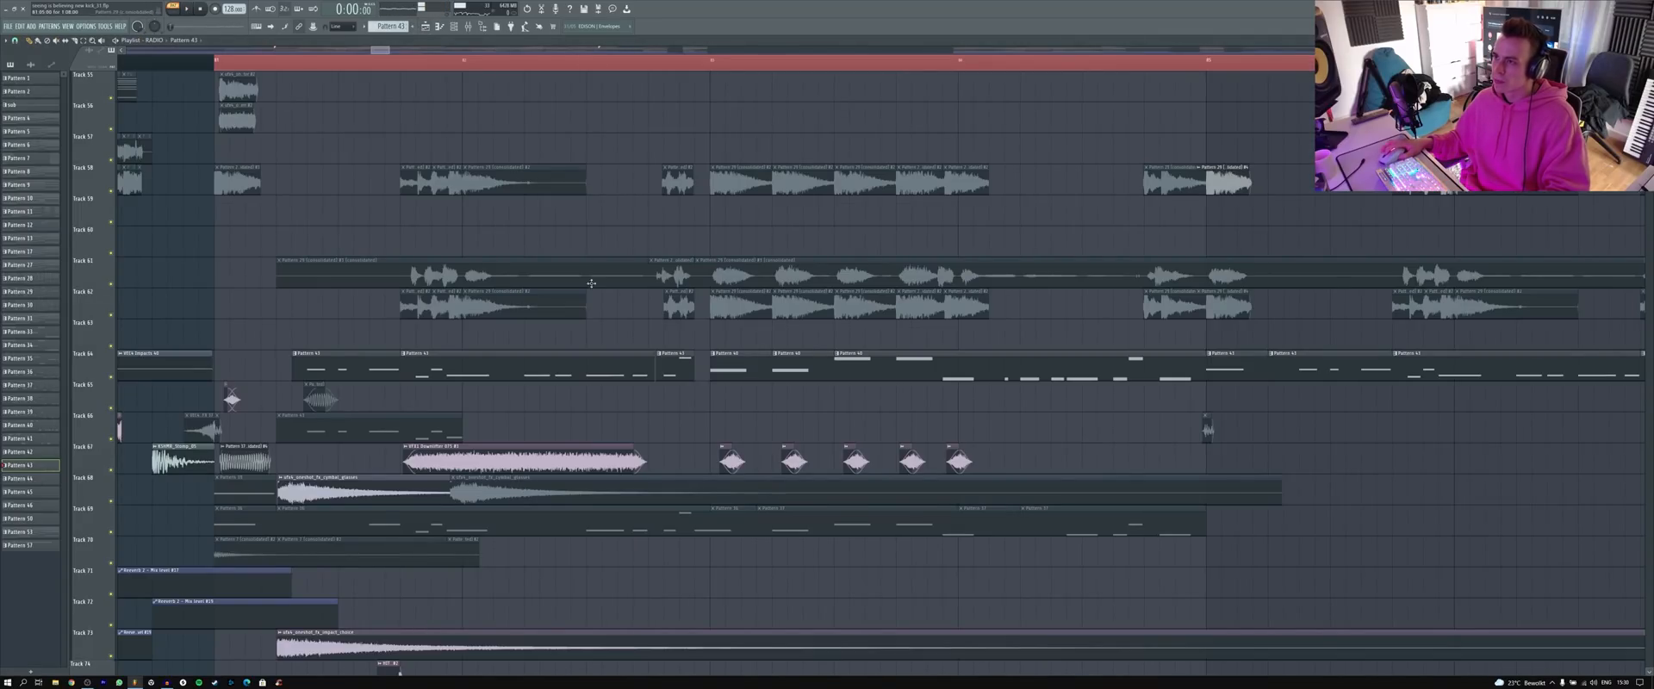
- Undo the muting of the clips on Tracks 55, 56 and 61
scroll(461, 238, up, 4)
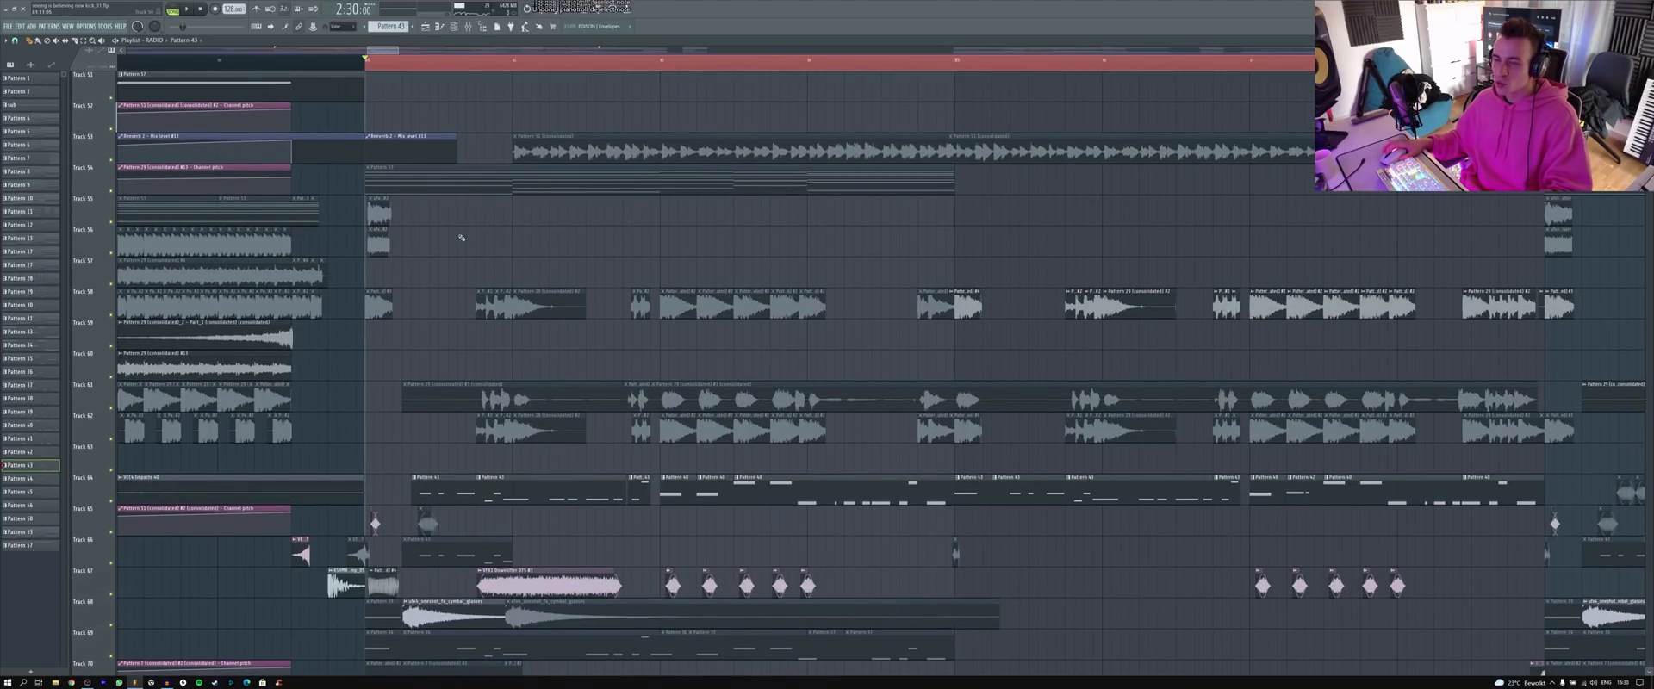
key(ctrl+z)
key(ctrl+z)
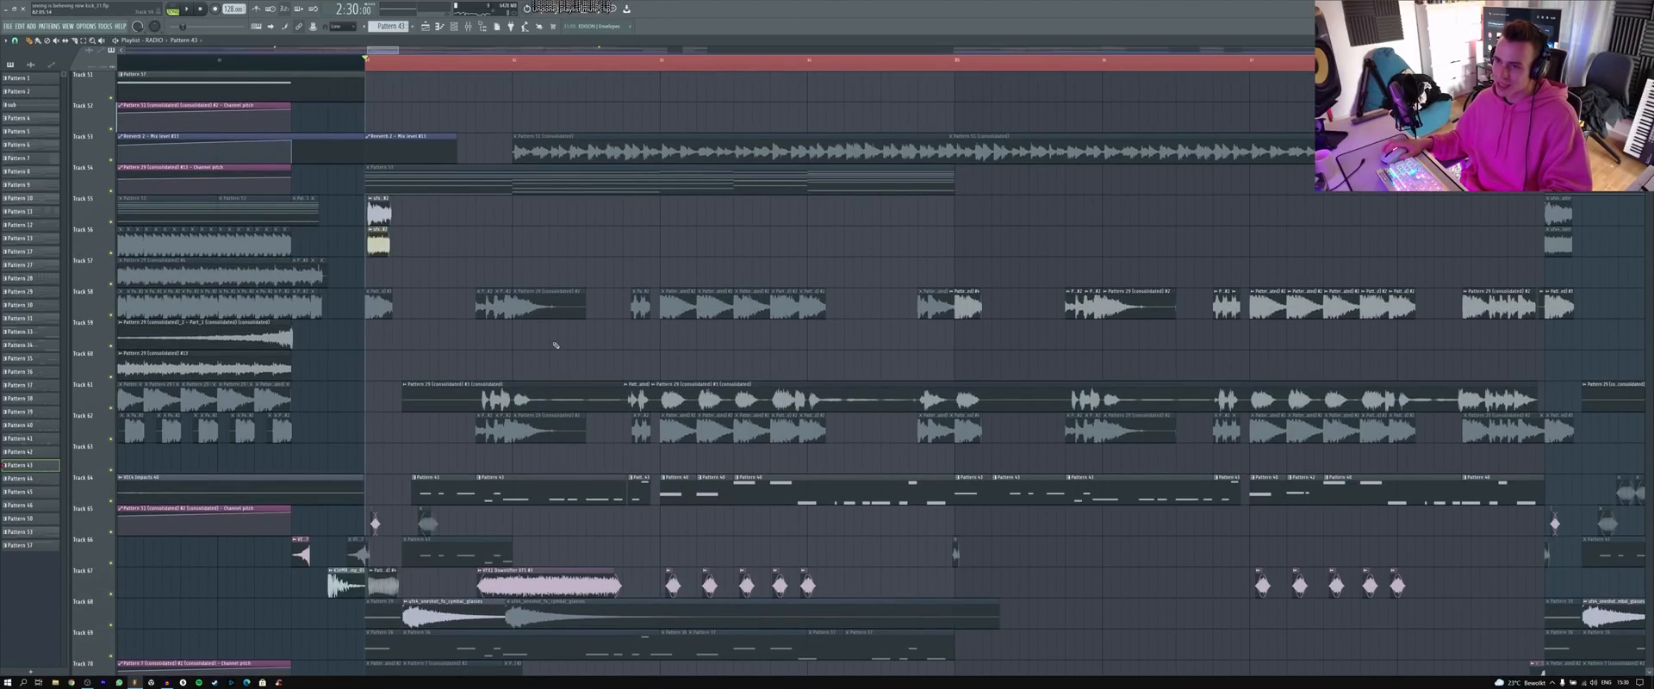
- Select the vocal chops on Track 21 in the first half of the drop and return to the Track 58 layers
scroll(456, 163, up, 20)
drag(368, 134, 949, 193)
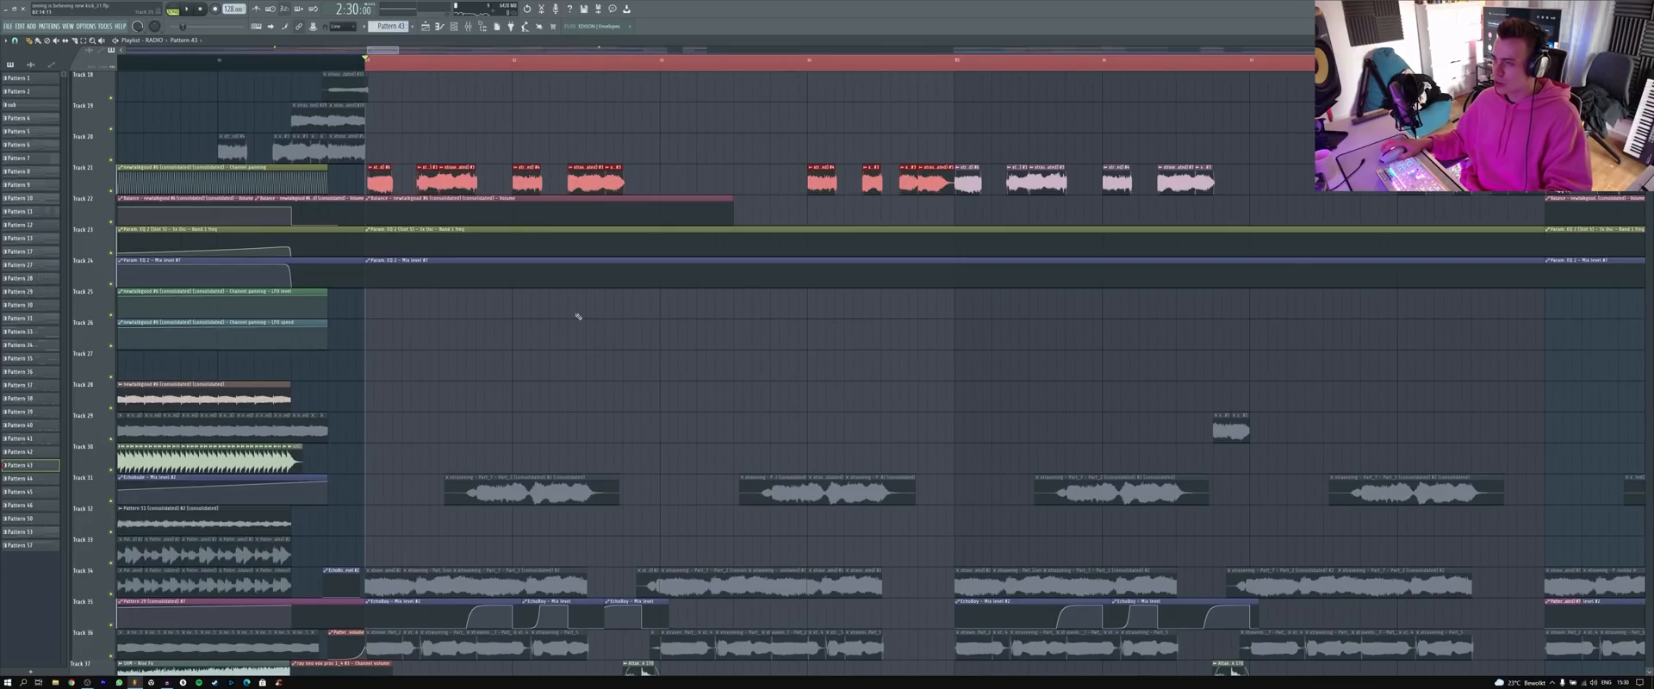
scroll(383, 187, down, 20)
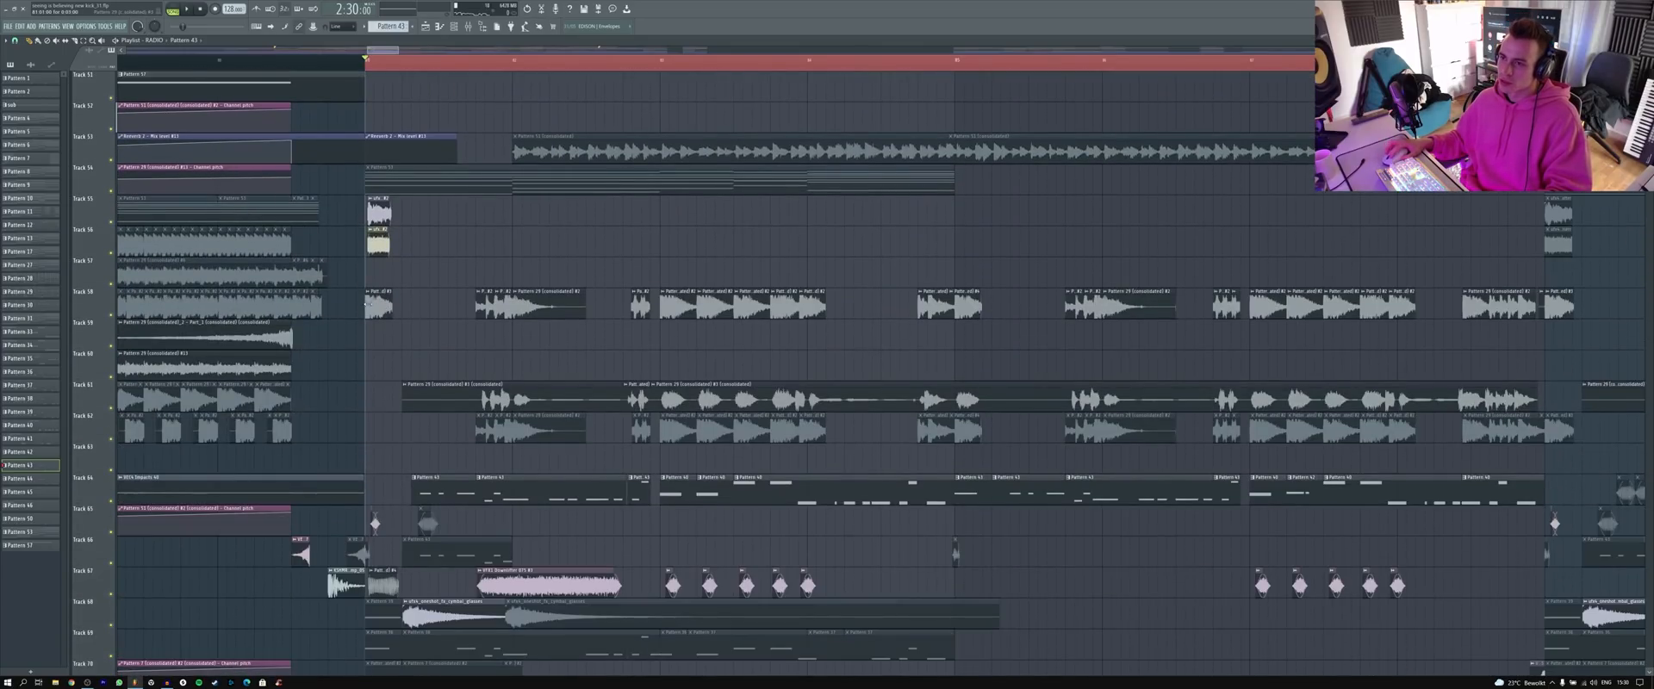
- Mark the clips on Tracks 58, 64 and 76–77 in the first half of the drop in turn, and clear the selection
drag(366, 293, 947, 317)
scroll(380, 321, down, 6)
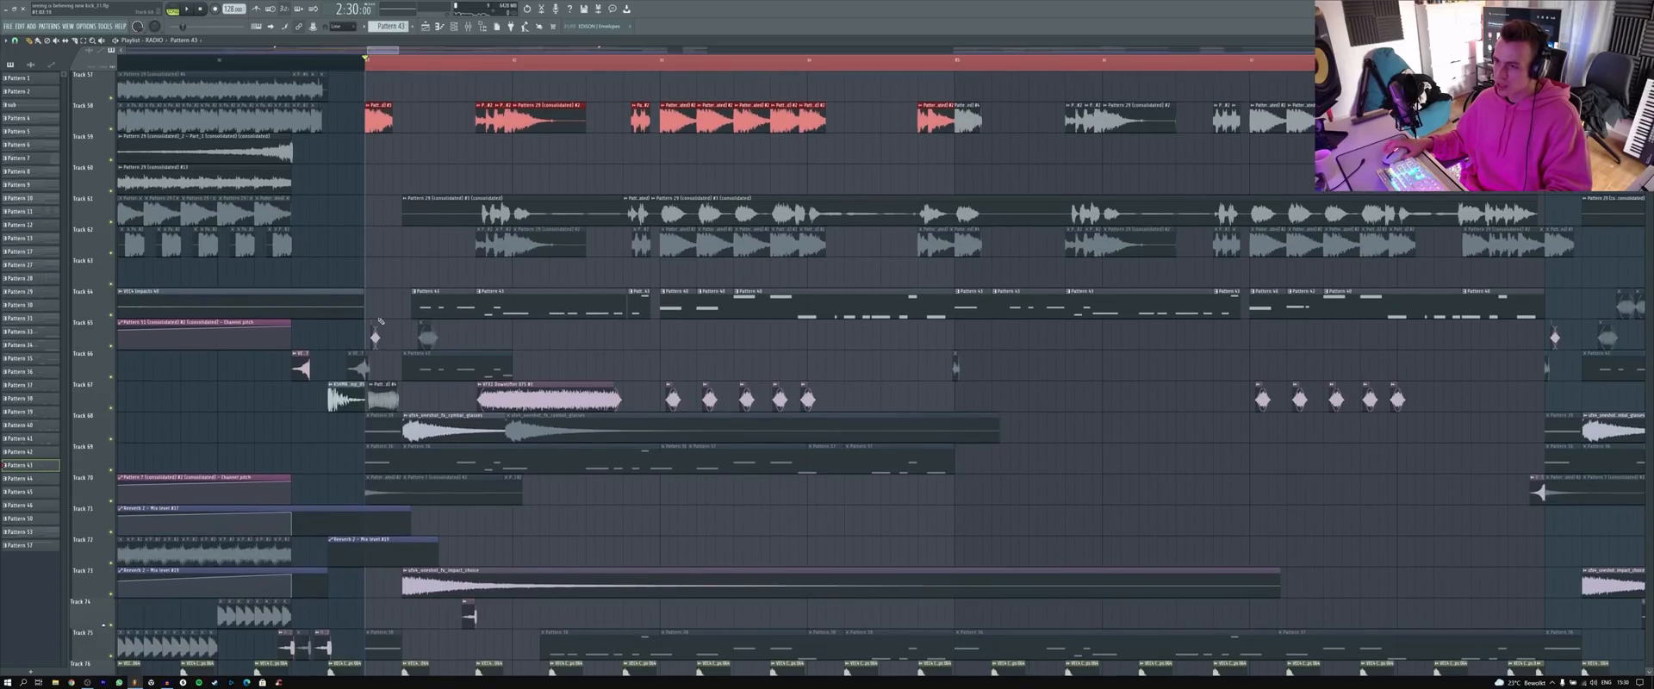
drag(399, 287, 951, 324)
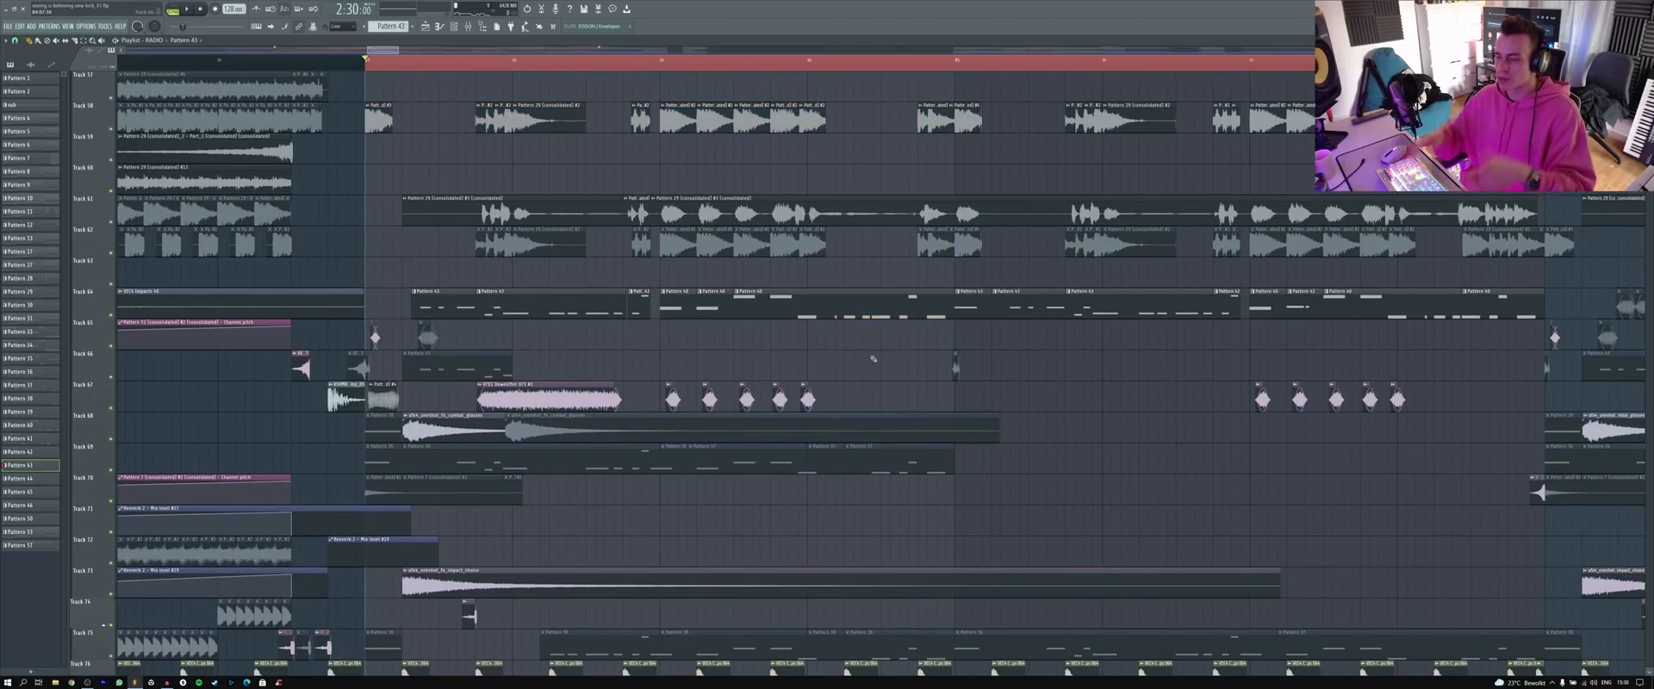
scroll(752, 392, down, 9)
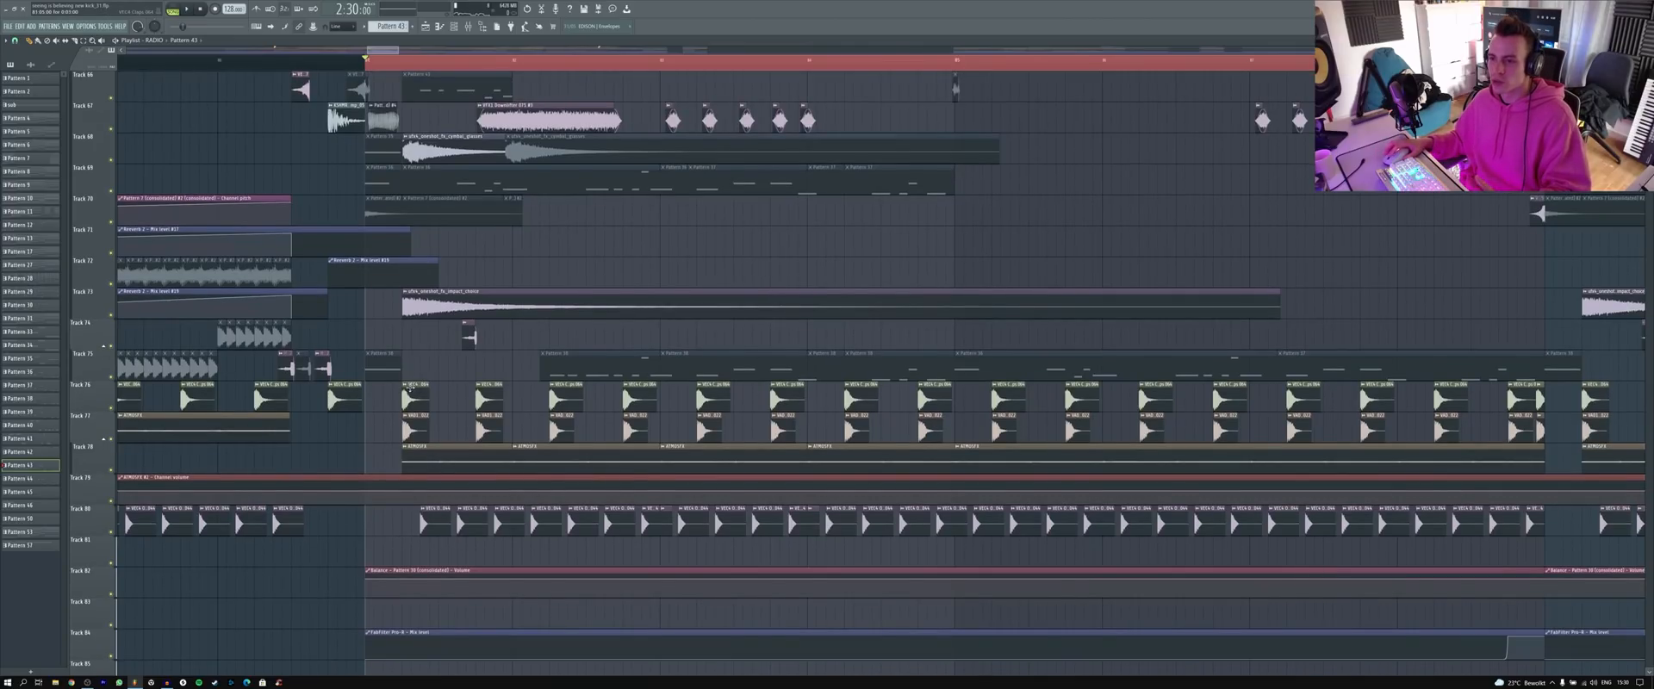
drag(383, 411, 960, 430)
ctrl+click(960, 430)
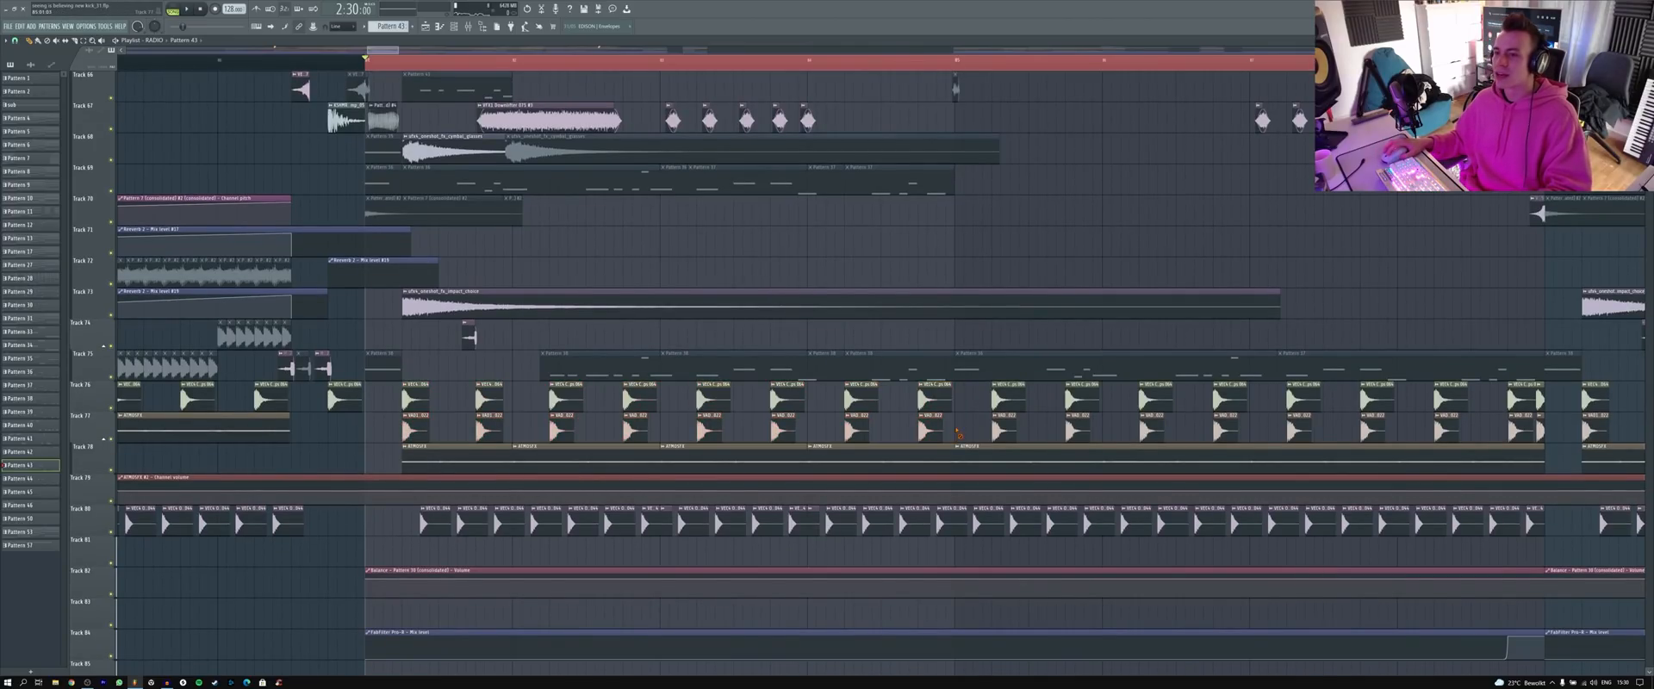
- Play back the first clip on Track 78 in isolation and inspect the VEC4 open hi-hat sample
scroll(459, 428, down, 3)
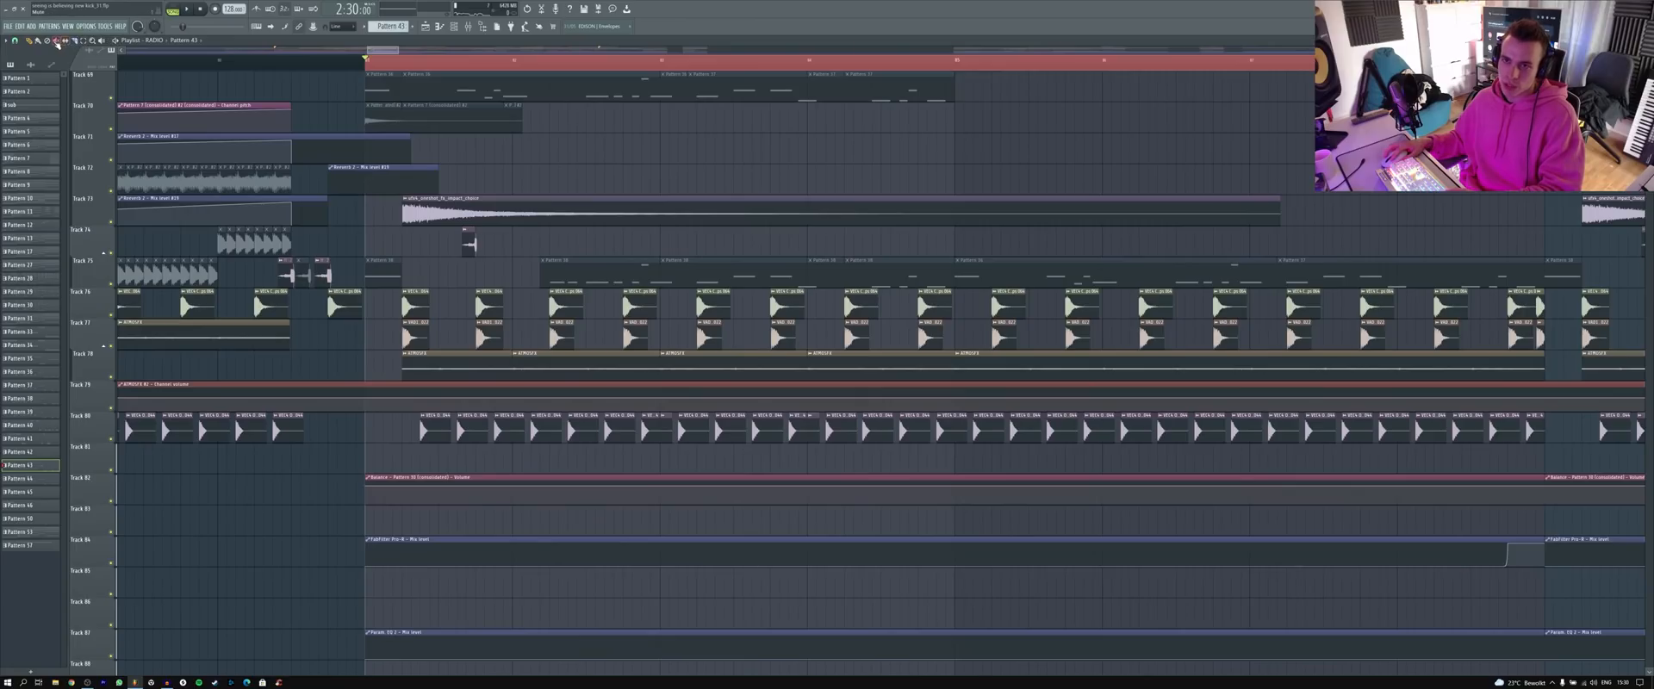
click(447, 366)
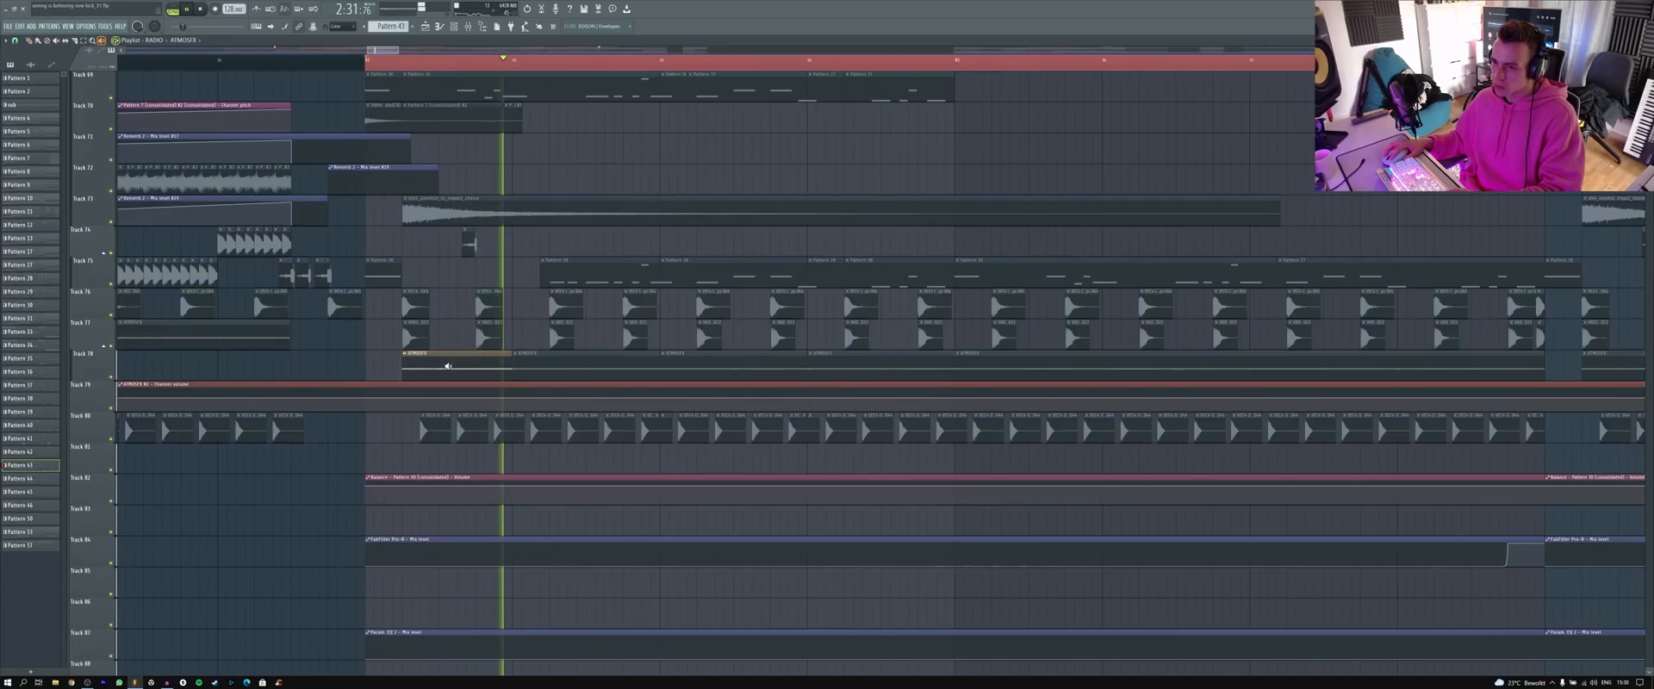
click(132, 291)
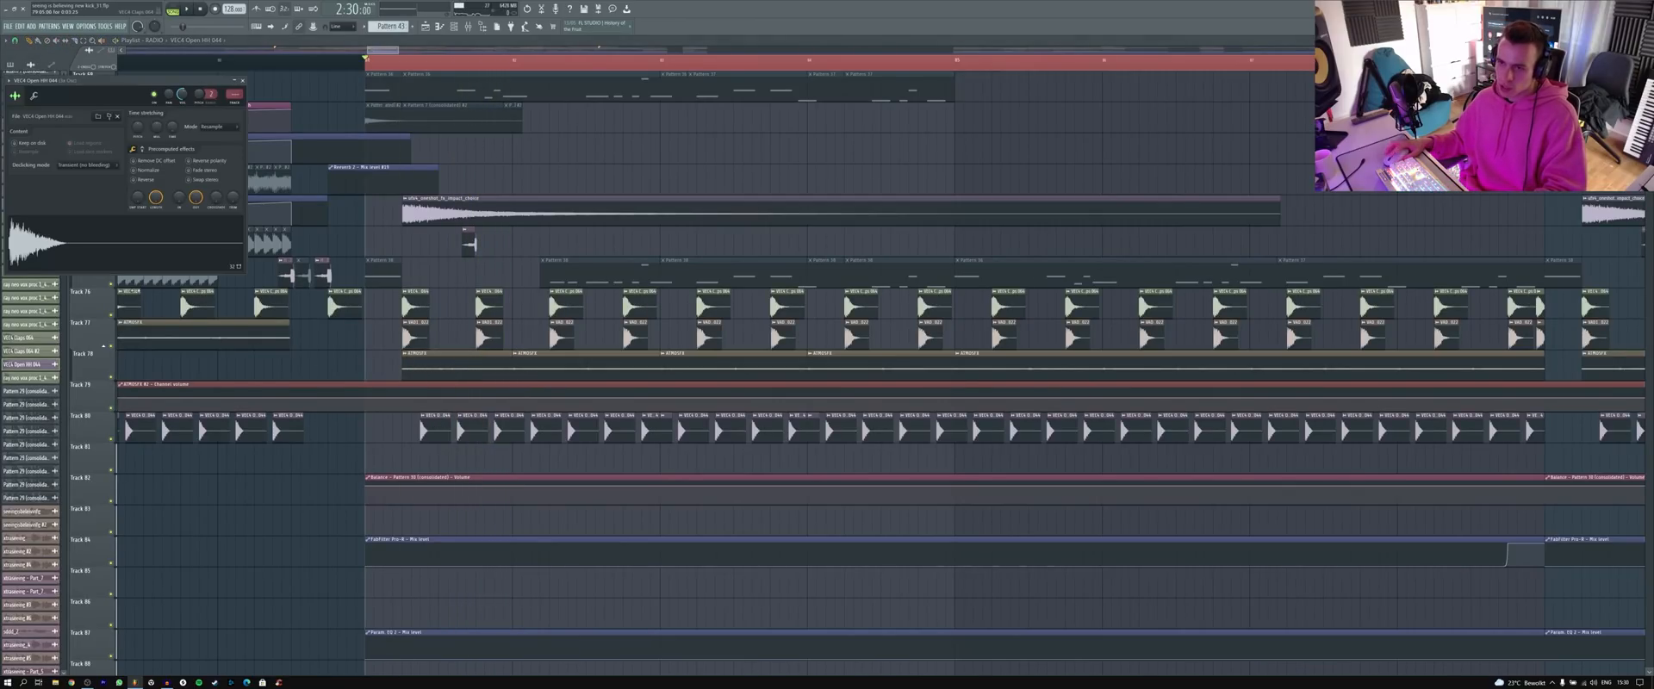
- Open and audition the cymbal sample on Track 68 and the impact sample on Track 73
scroll(469, 517, down, 2)
scroll(469, 517, up, 3)
double_click(449, 307)
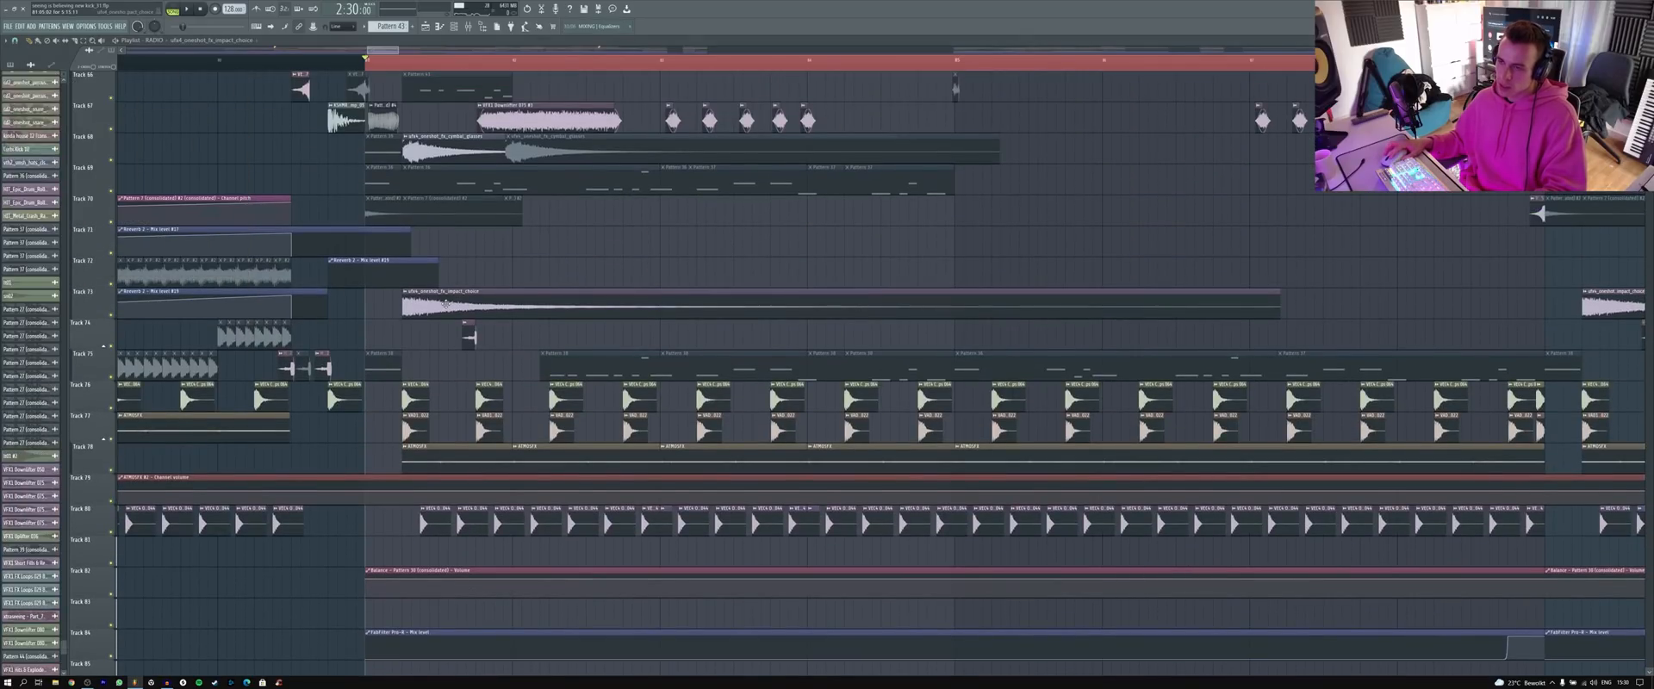
double_click(422, 151)
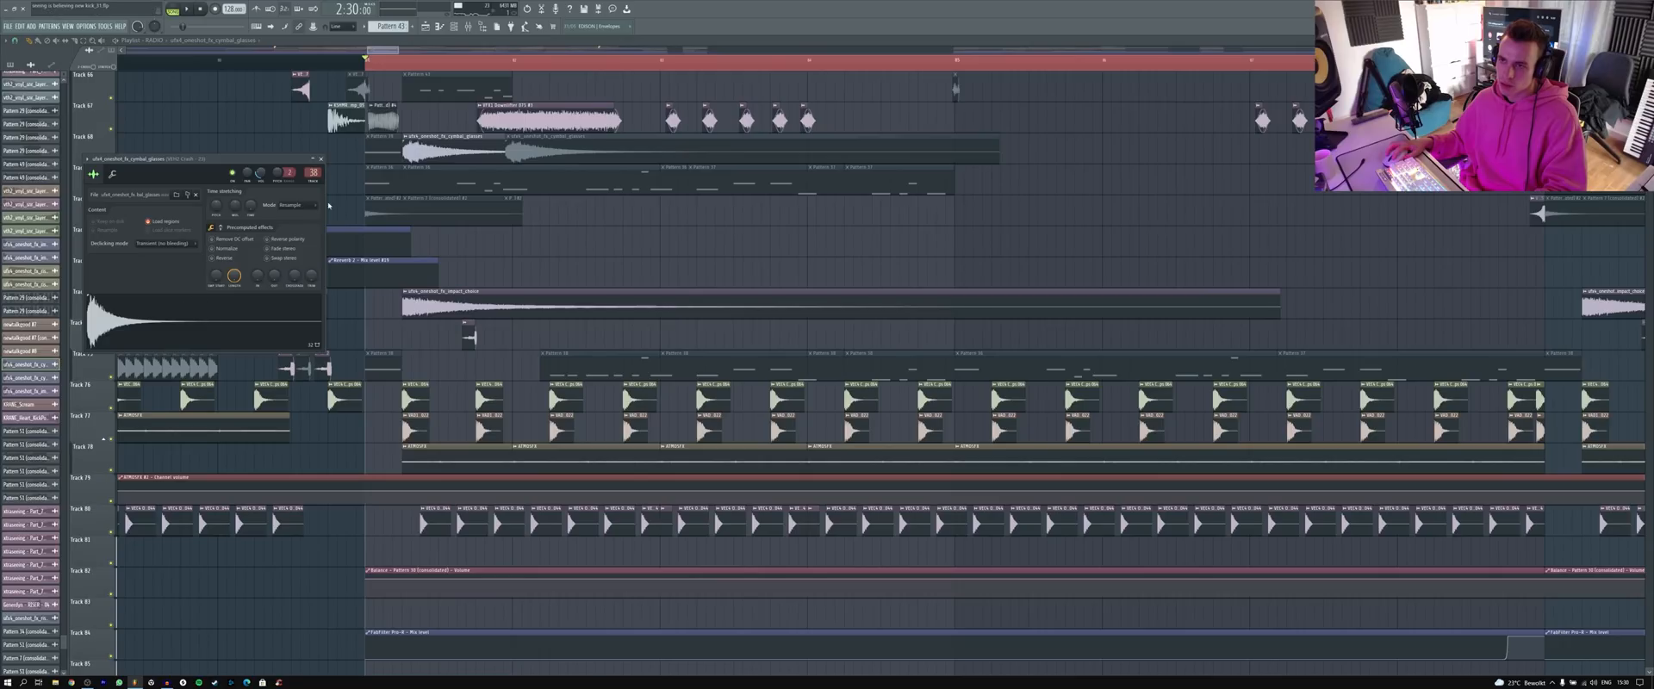
click(432, 62)
double_click(415, 146)
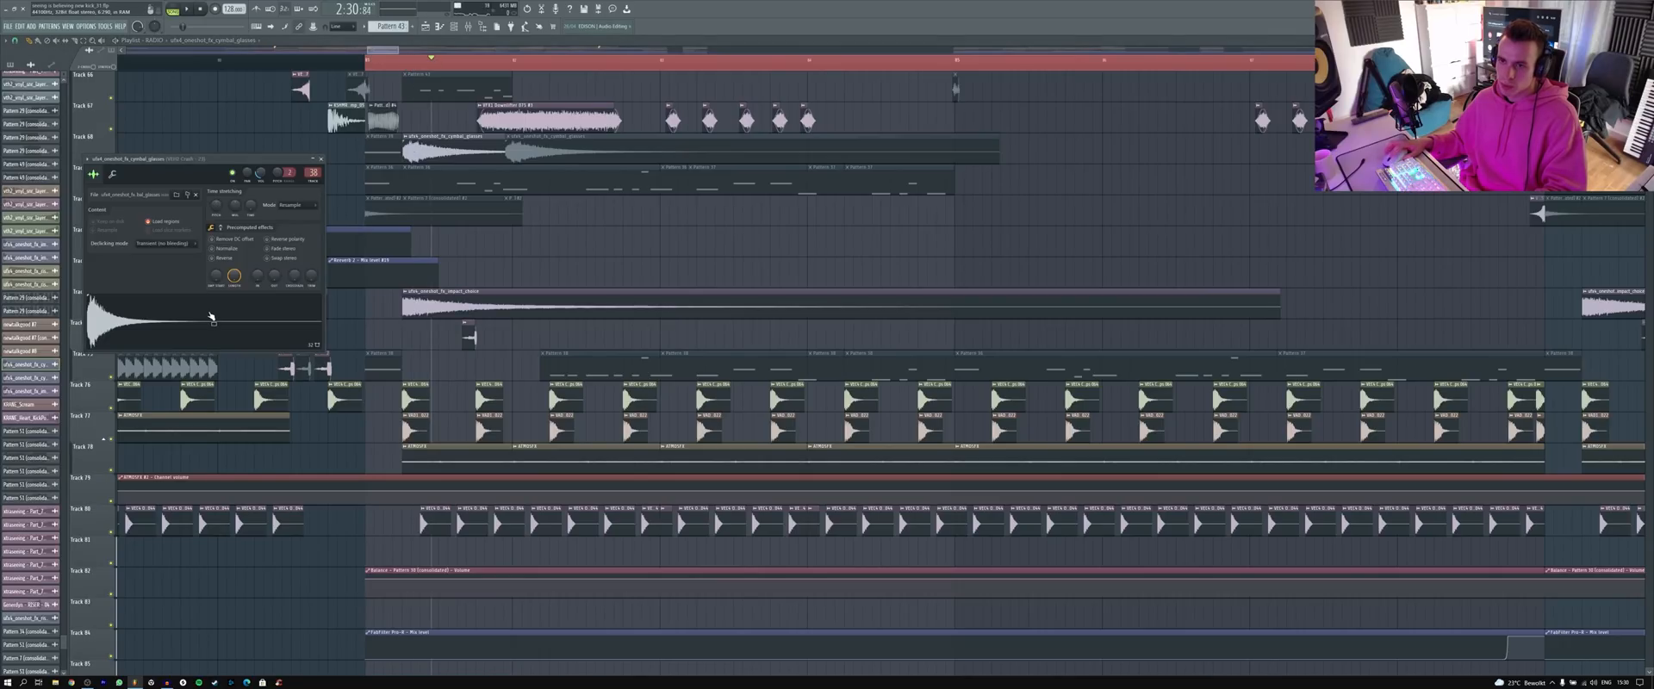
double_click(516, 309)
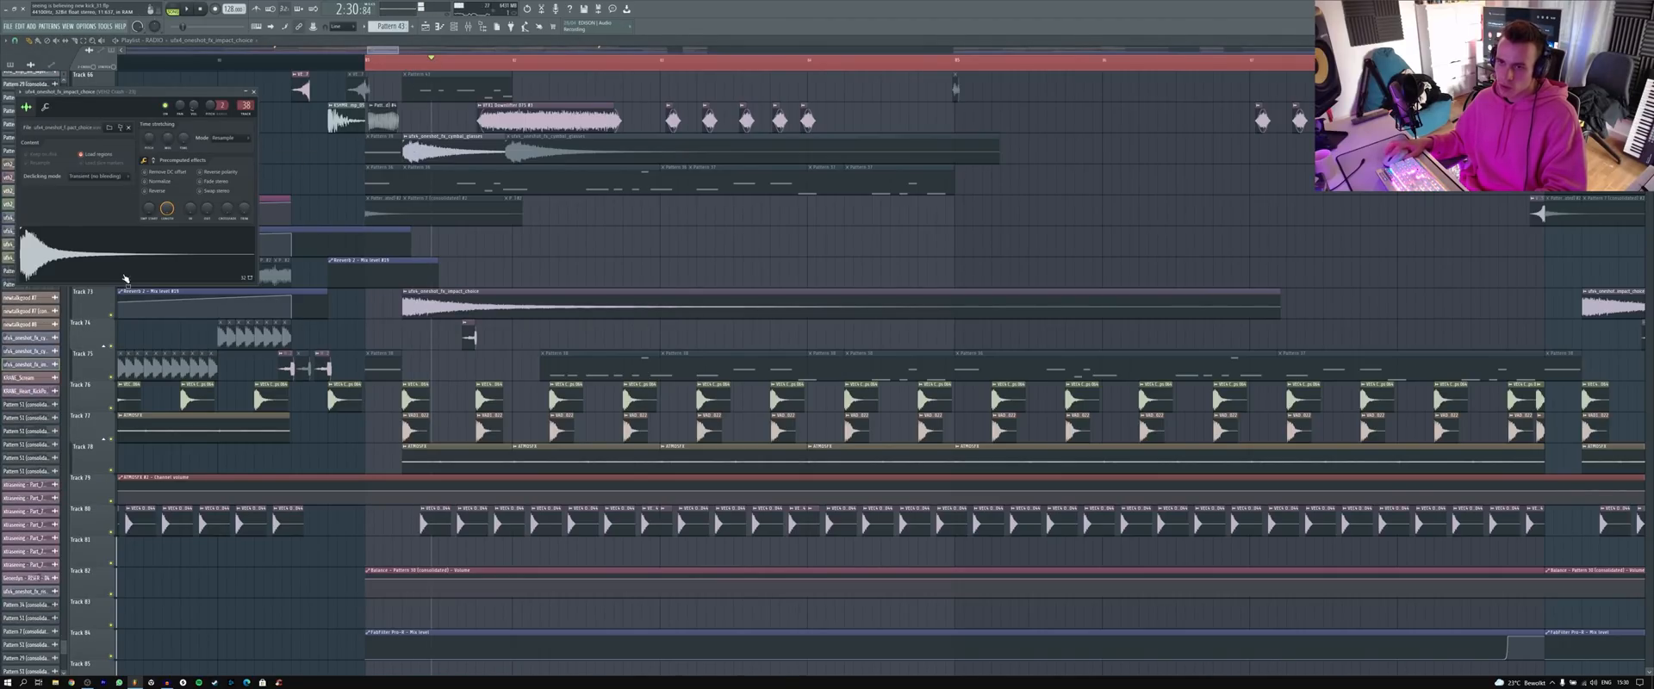
- Open the long downlifter sample on Track 67 and audition it
scroll(508, 297, up, 3)
double_click(509, 248)
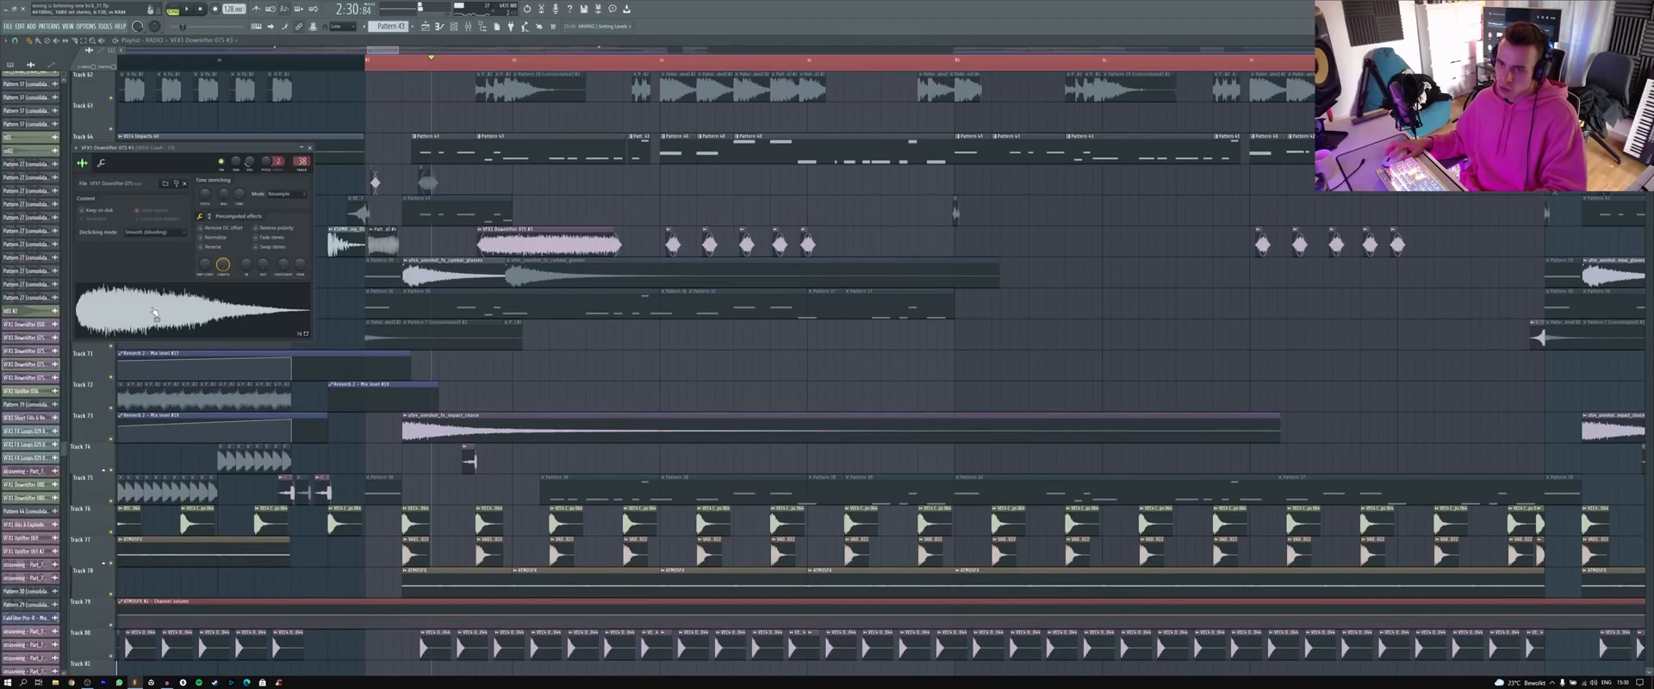
click(153, 310)
- Inspect the repeating open-hat sample on Track 46 and the hats loop on Track 44, closing their sample windows
scroll(483, 386, up, 3)
scroll(481, 511, up, 7)
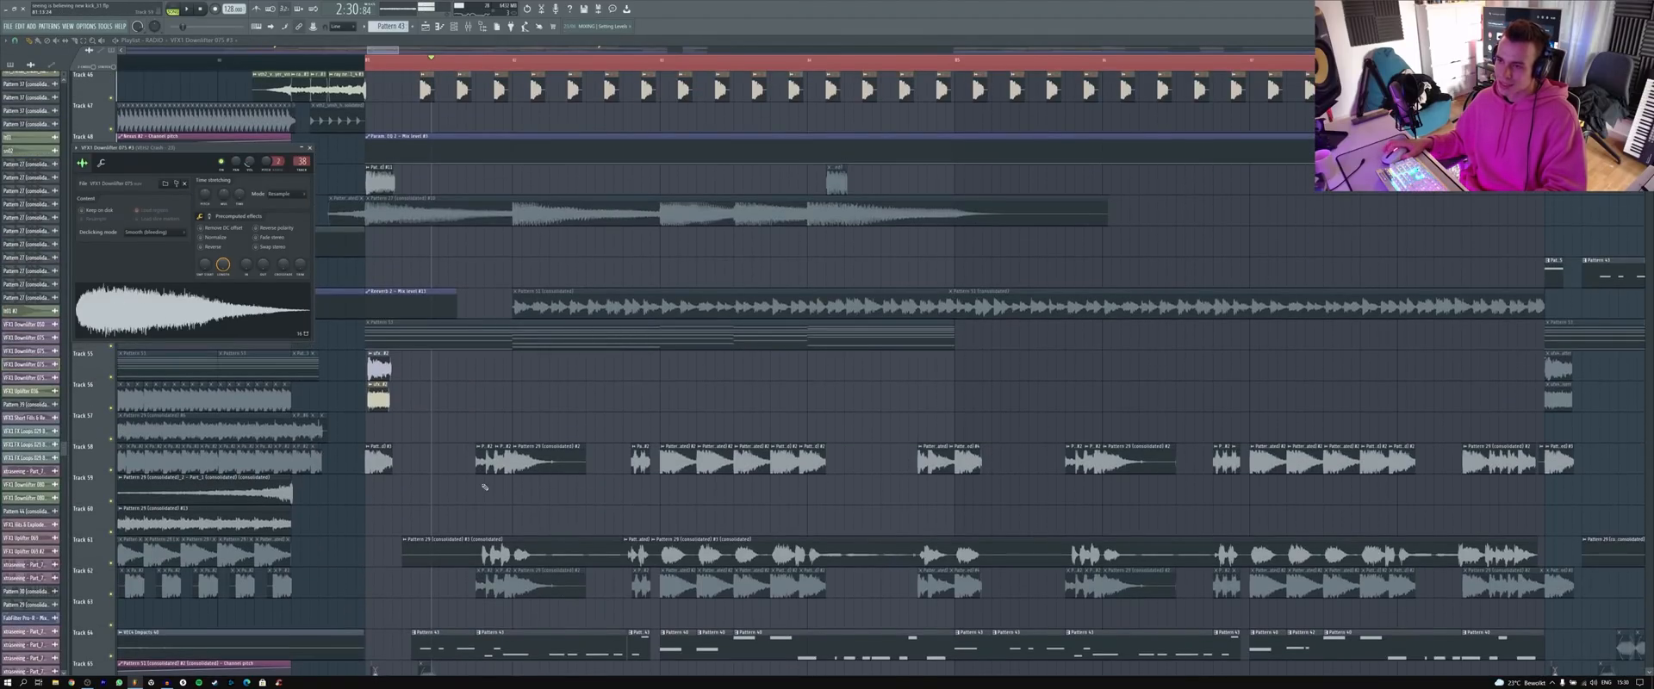
scroll(480, 497, up, 2)
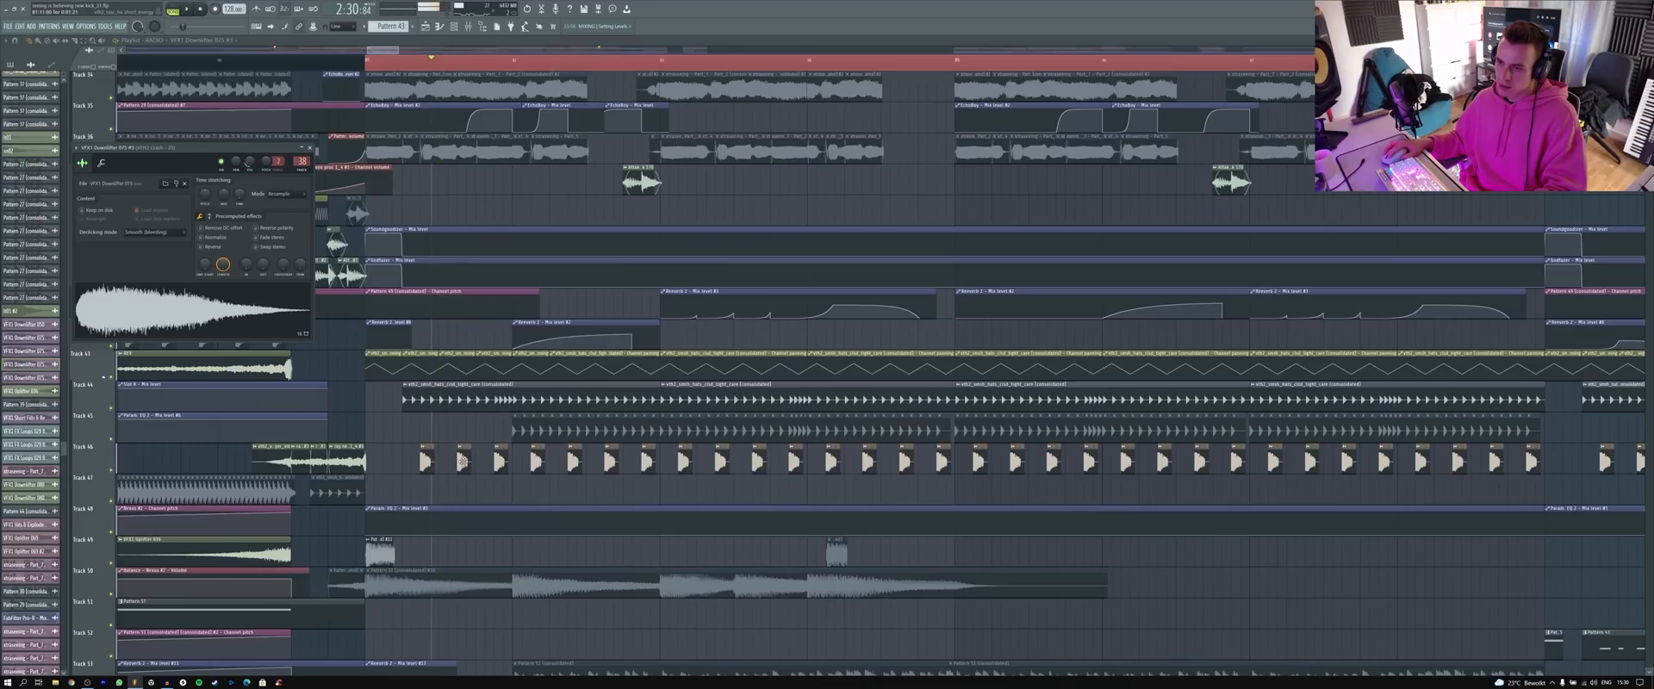
double_click(465, 459)
key(Escape)
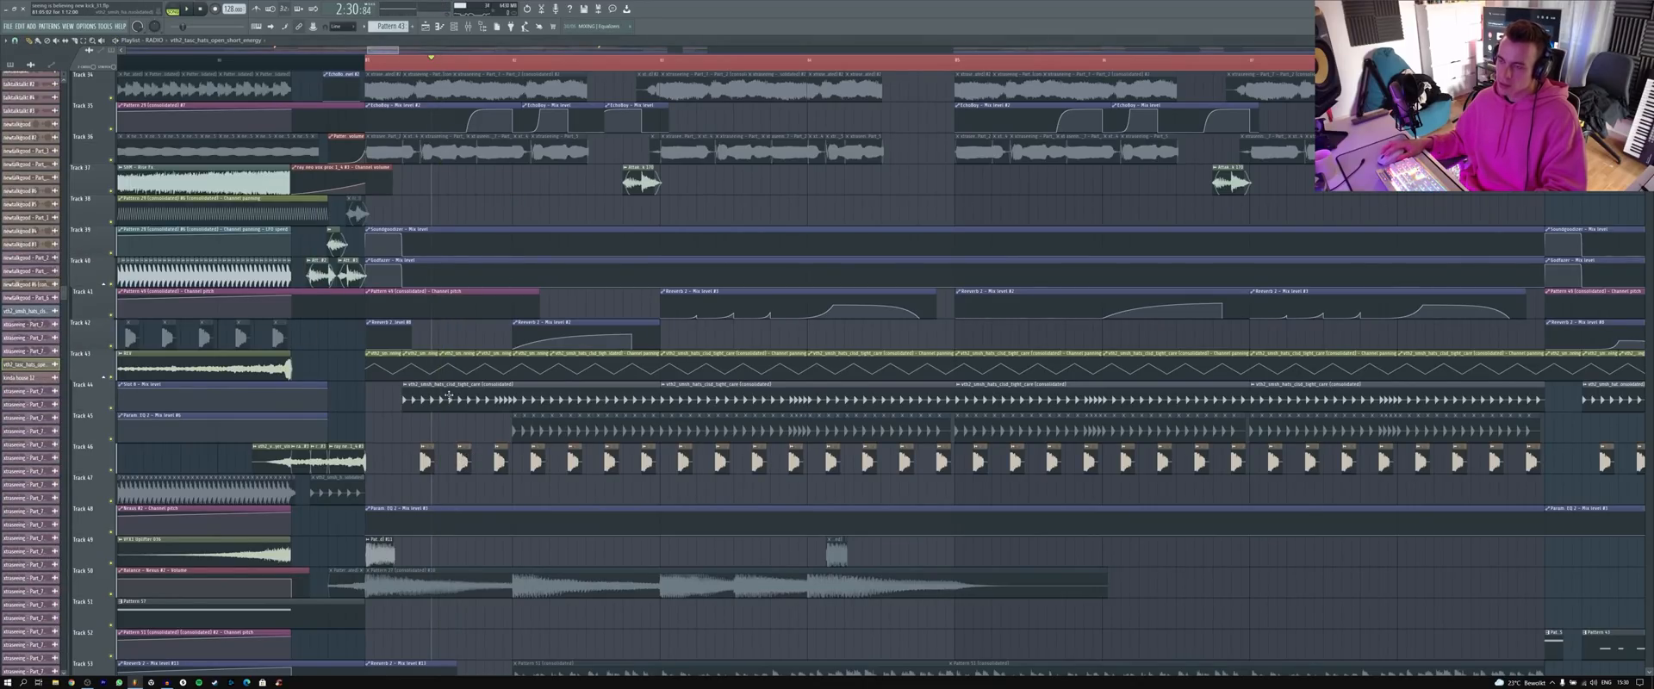
double_click(470, 400)
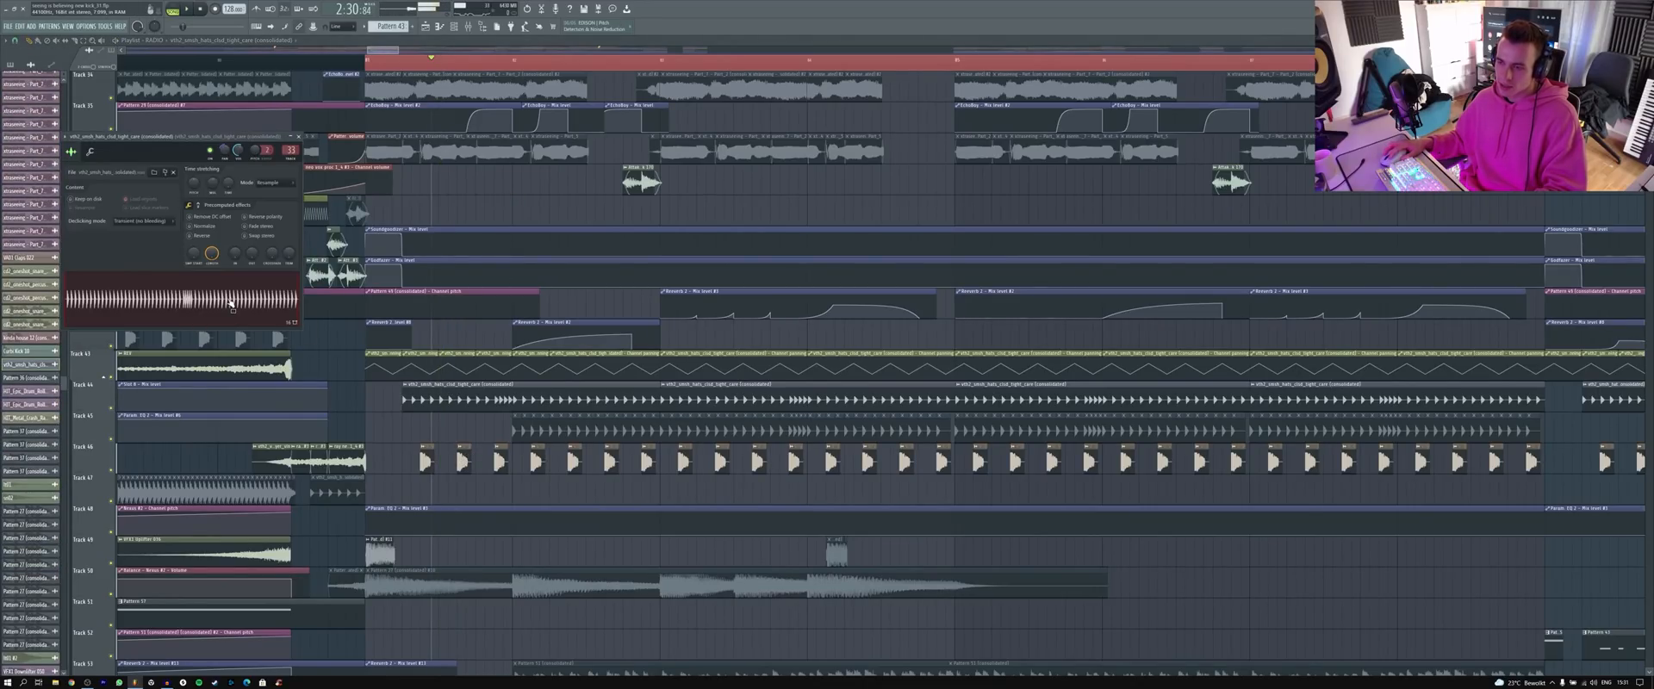
key(Escape)
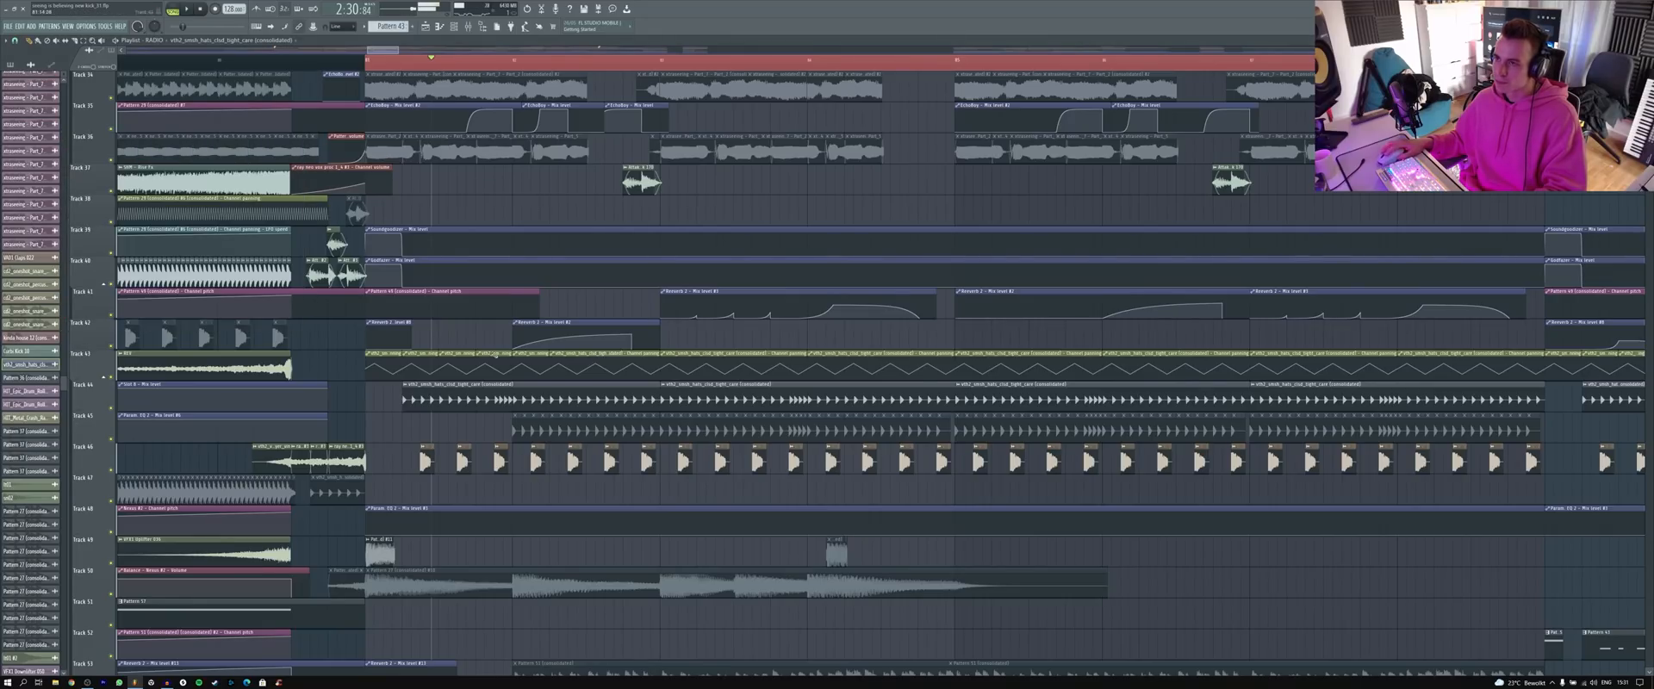
- Play the whole marked drop section while reviewing its layers through the playlist tracks
scroll(484, 520, up, 20)
key(space)
scroll(485, 520, down, 7)
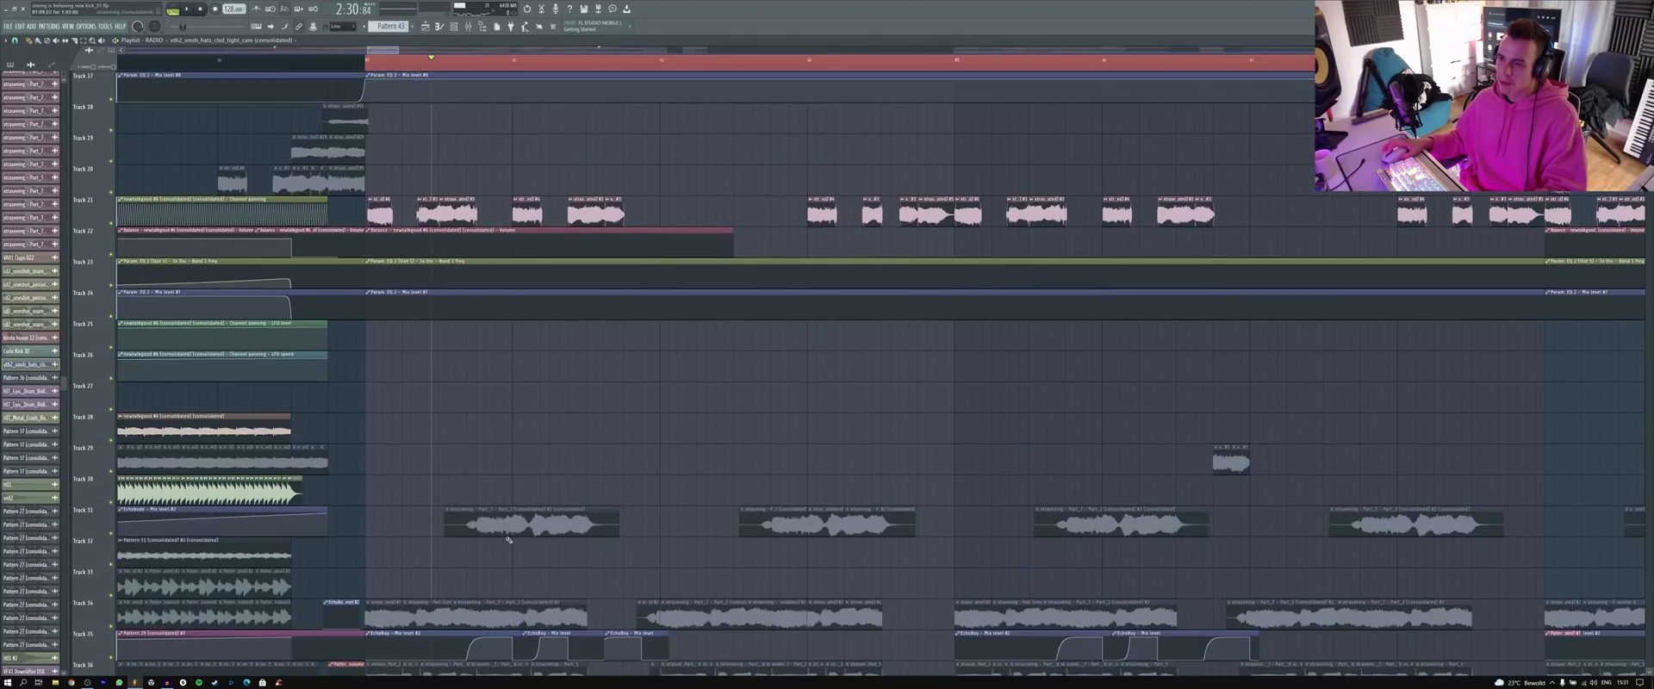
scroll(499, 517, down, 3)
scroll(463, 428, down, 17)
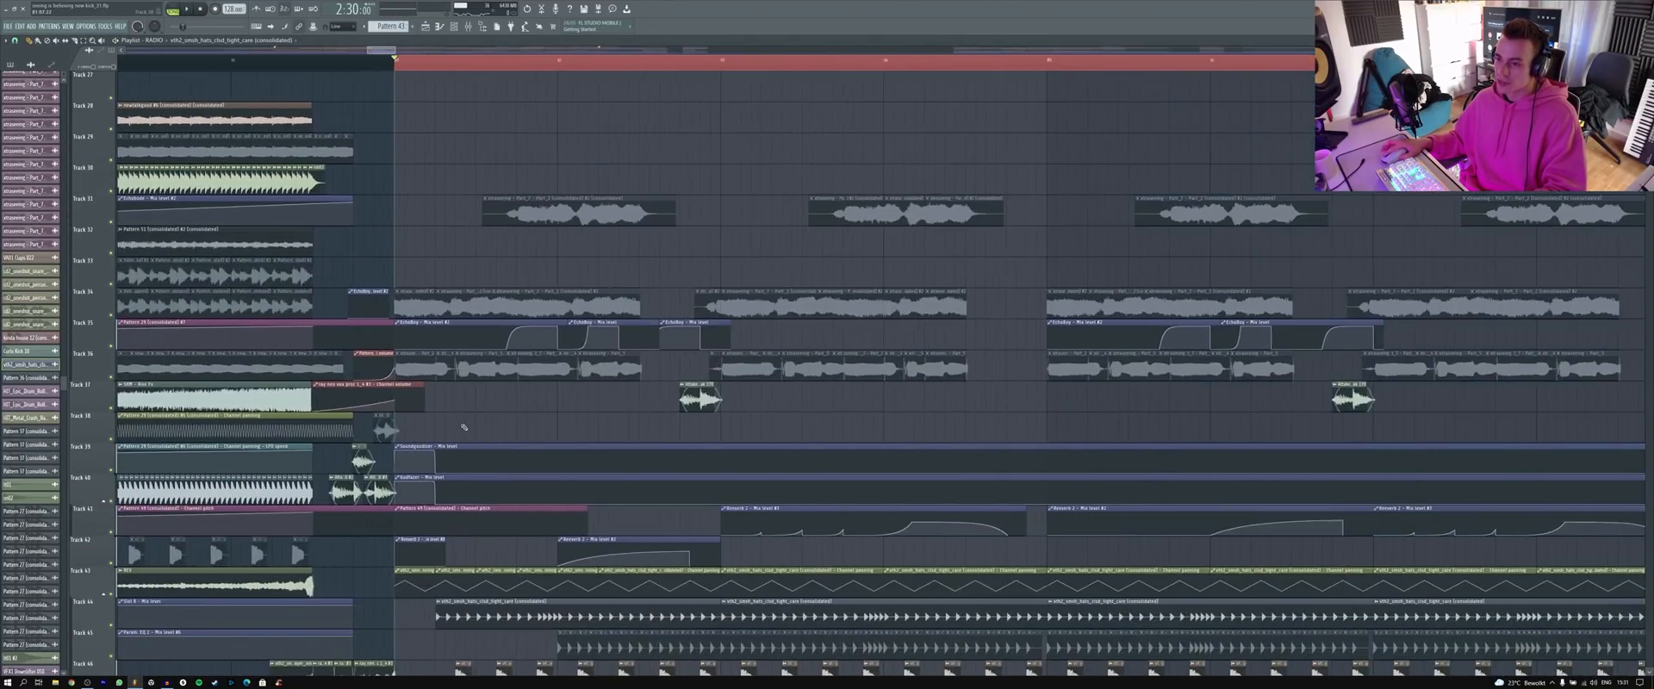
key(space)
scroll(463, 428, down, 19)
scroll(483, 444, up, 3)
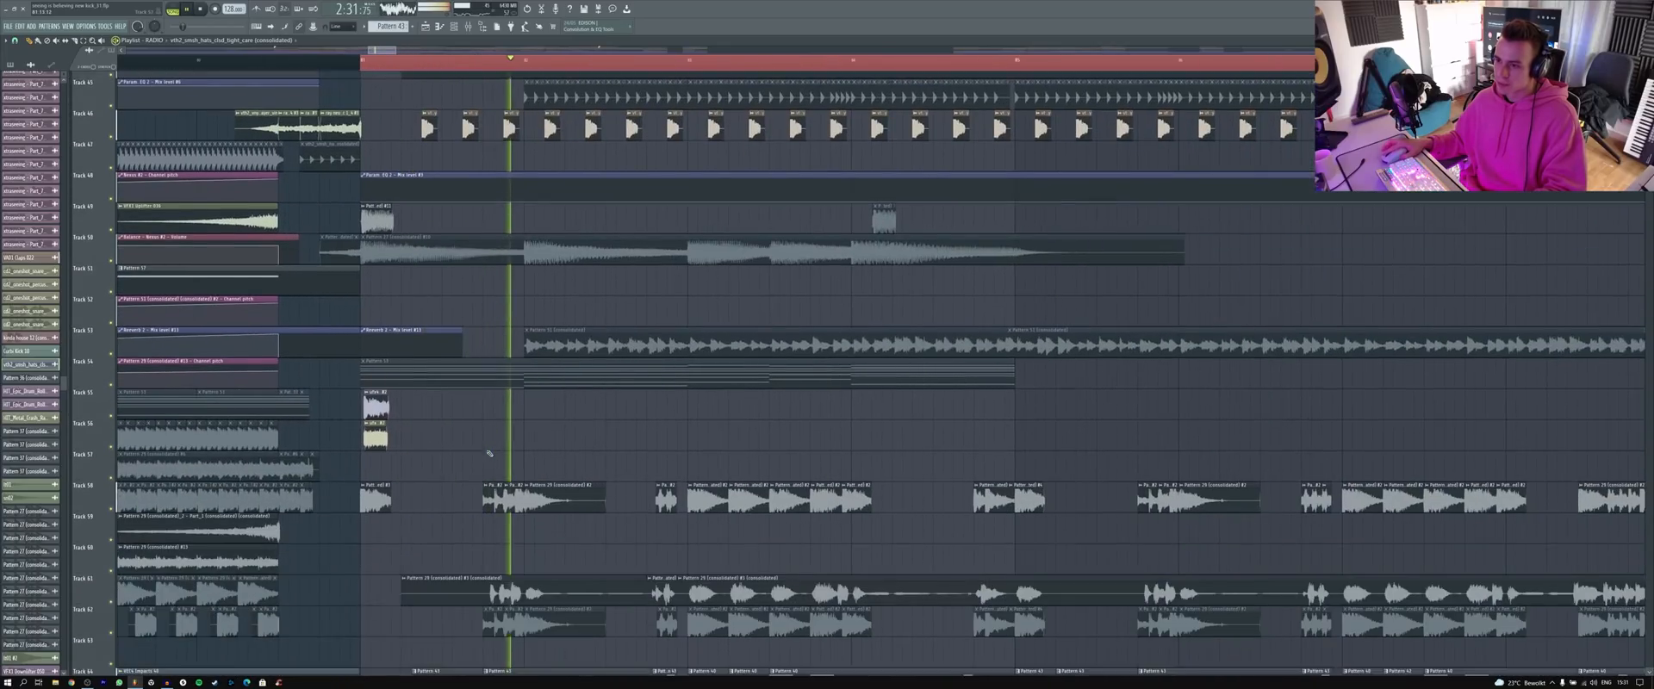
scroll(517, 444, down, 6)
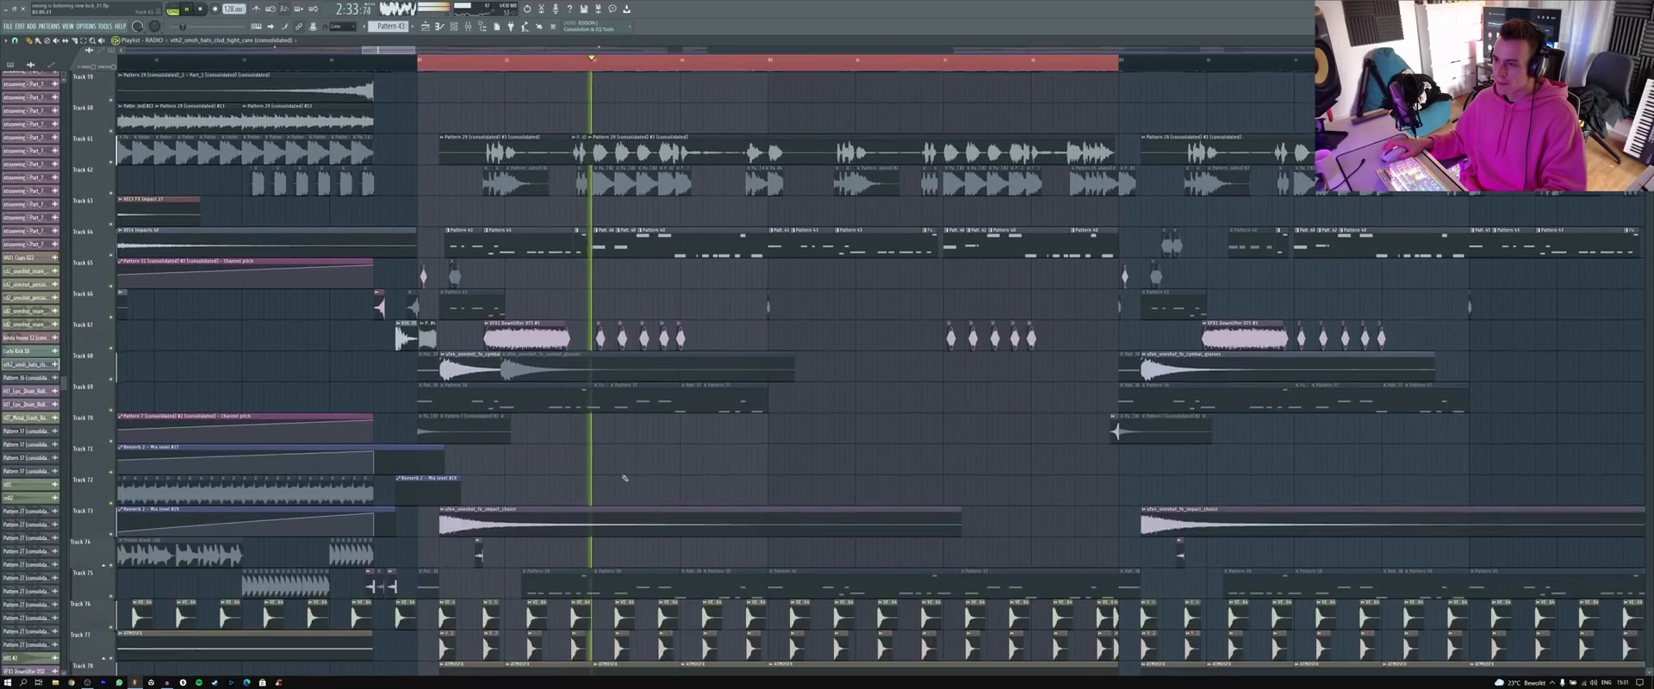
scroll(576, 434, up, 2)
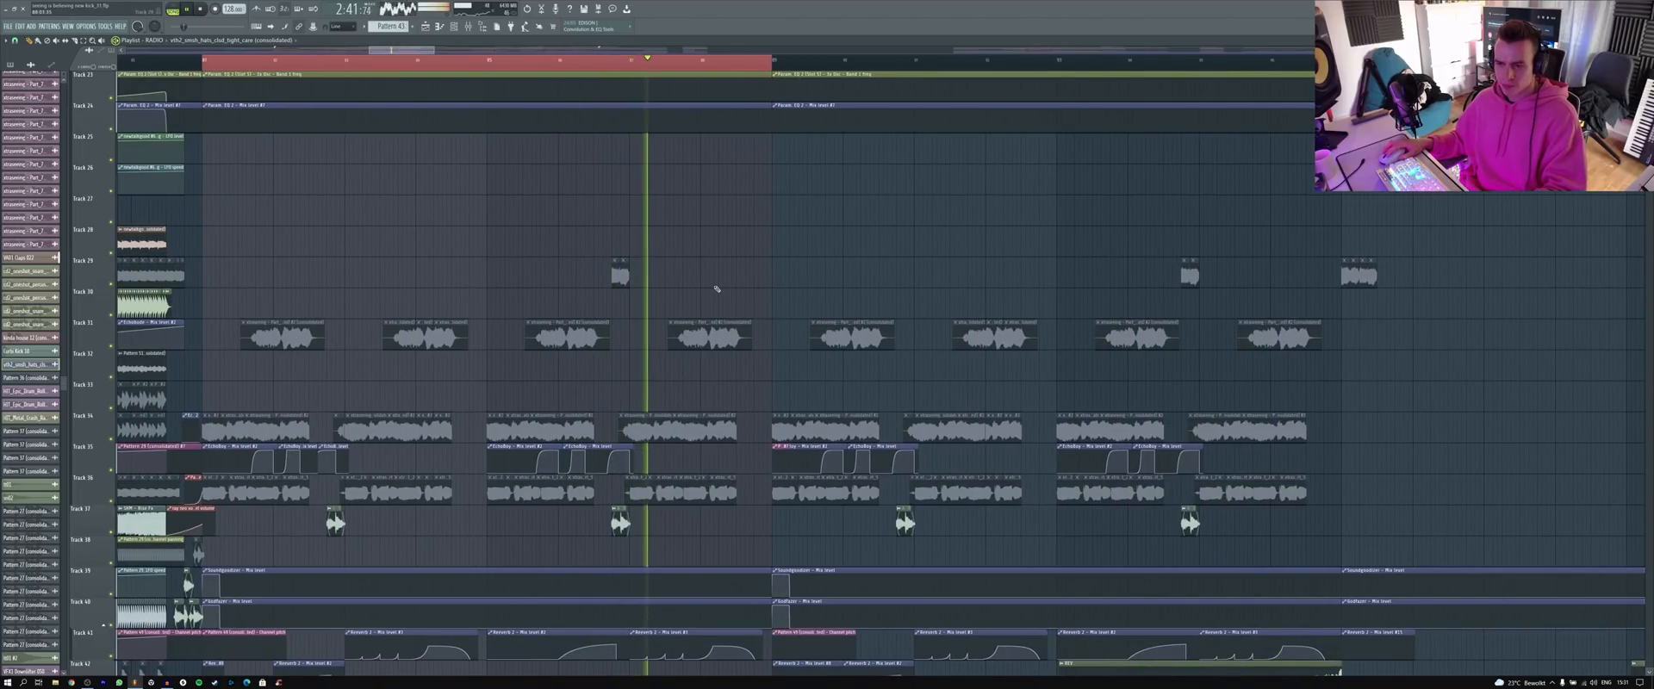
scroll(620, 408, down, 10)
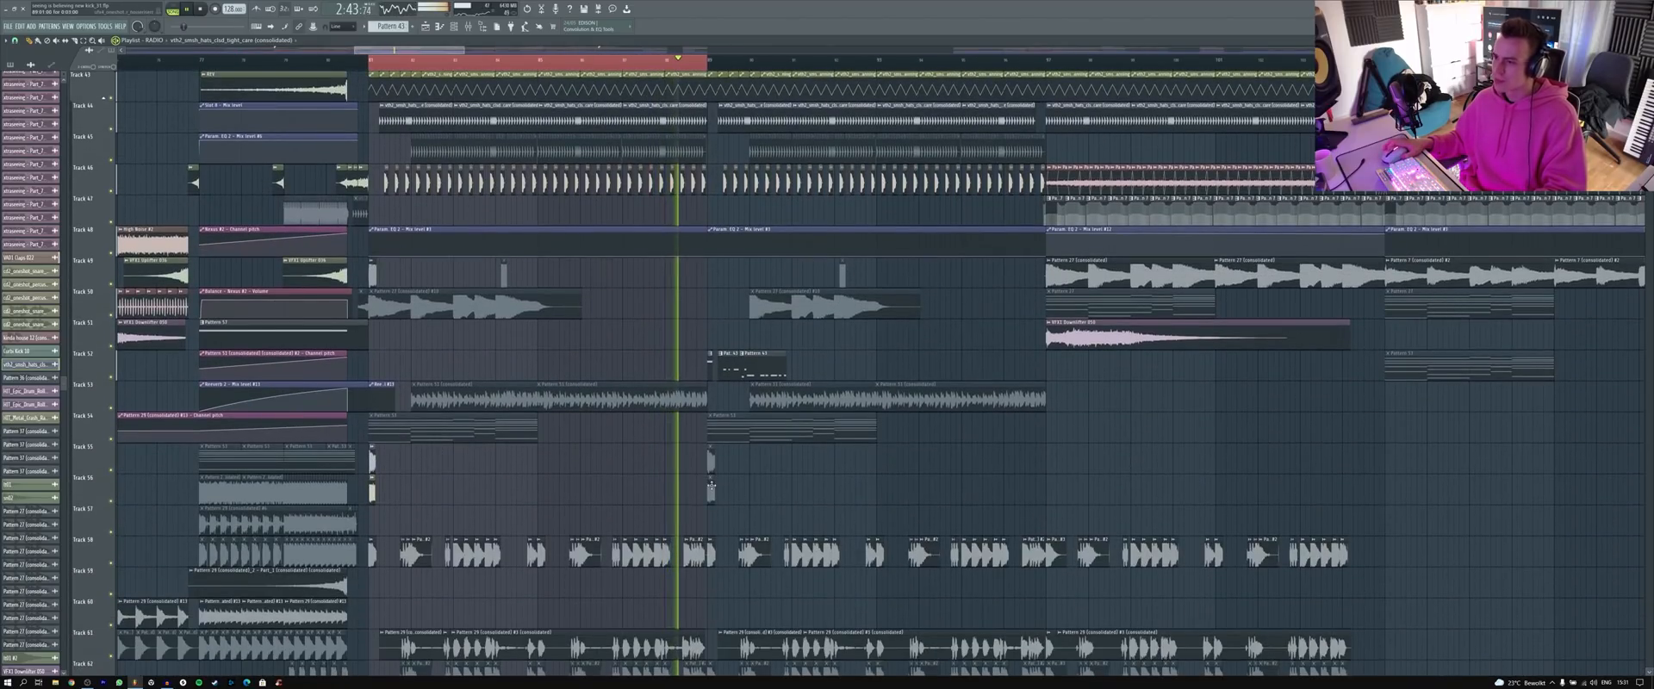
scroll(808, 478, down, 6)
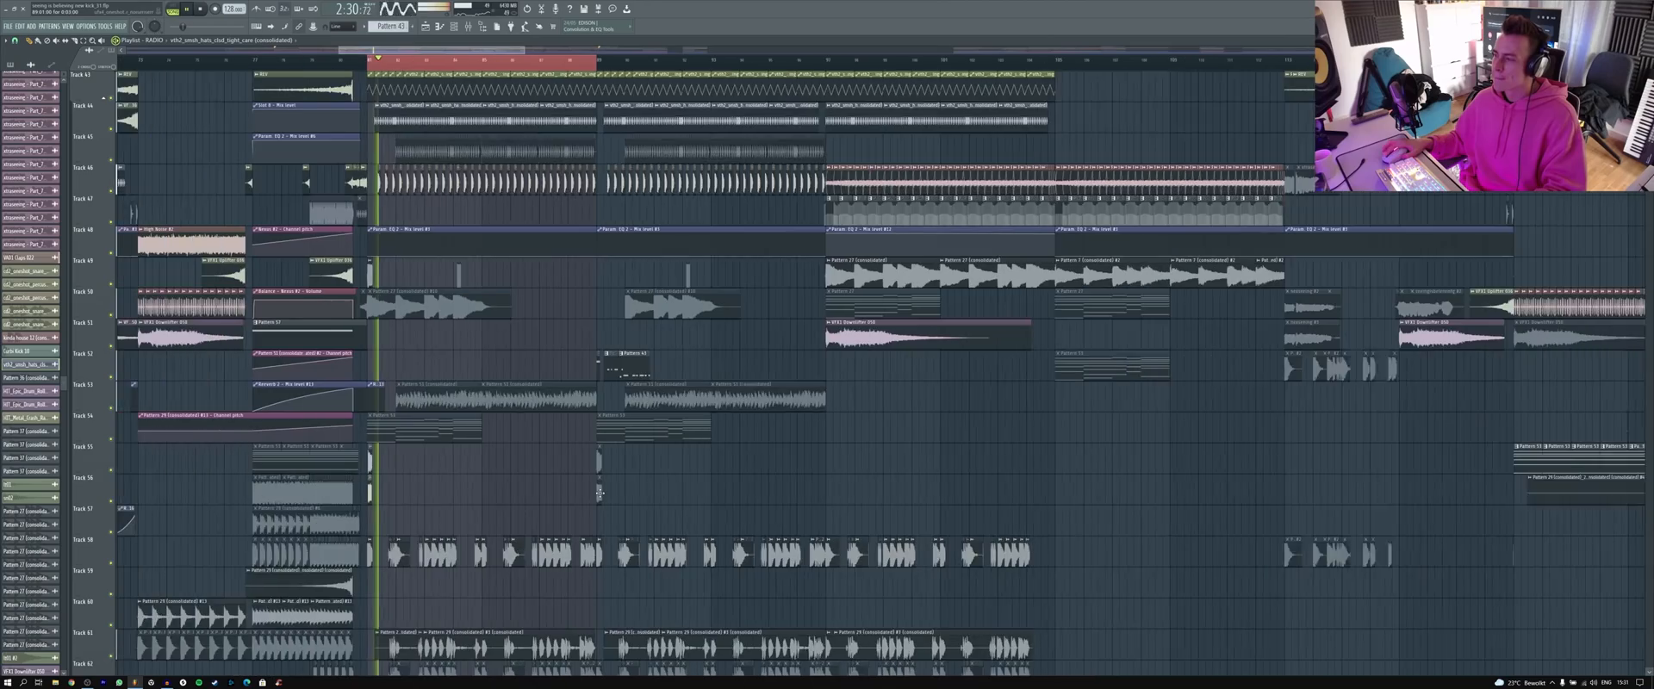
- Open the first Pattern 29 (consolidated) clip on Track 58 in the drop and show its mixer insert with the effects
scroll(434, 498, up, 8)
scroll(517, 474, up, 4)
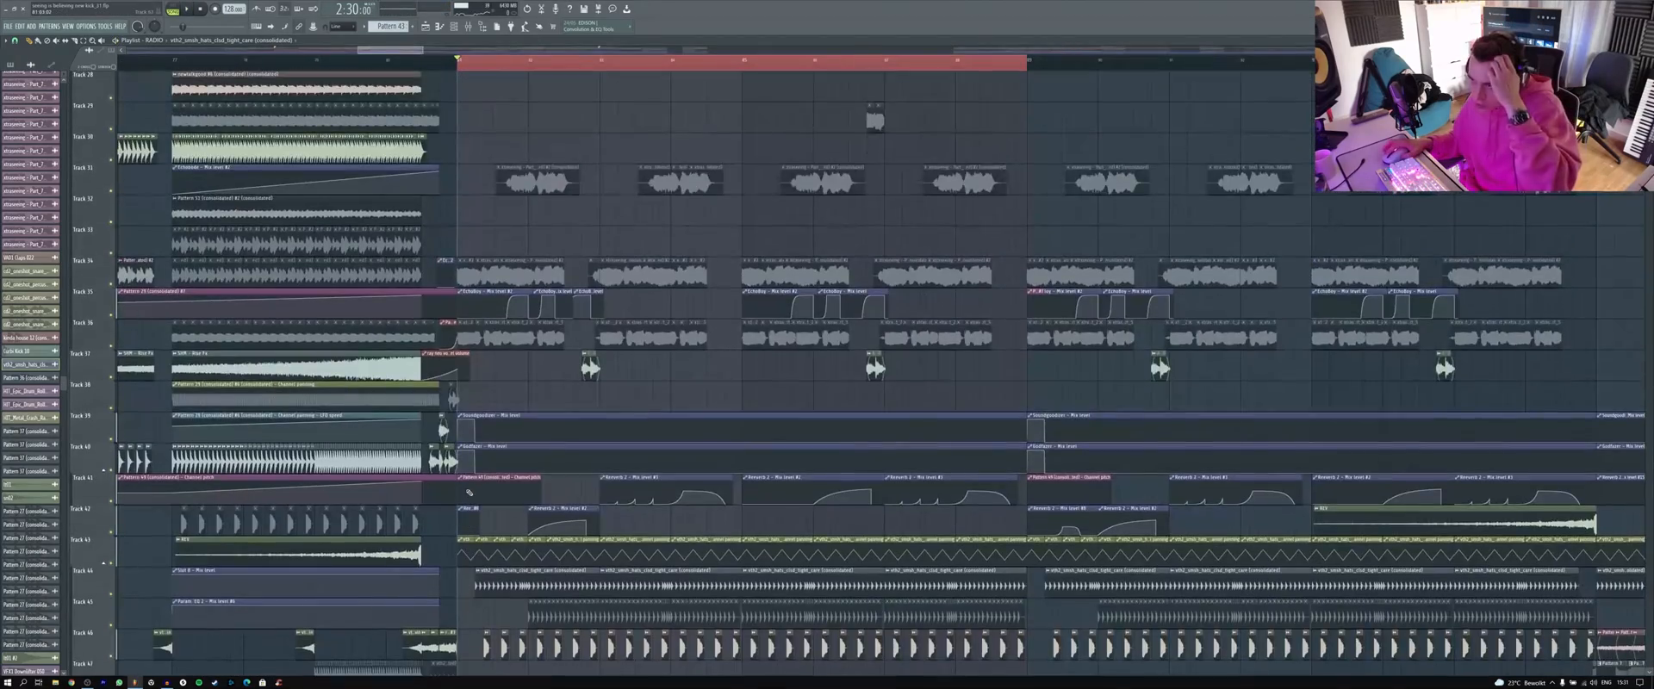
scroll(517, 473, down, 15)
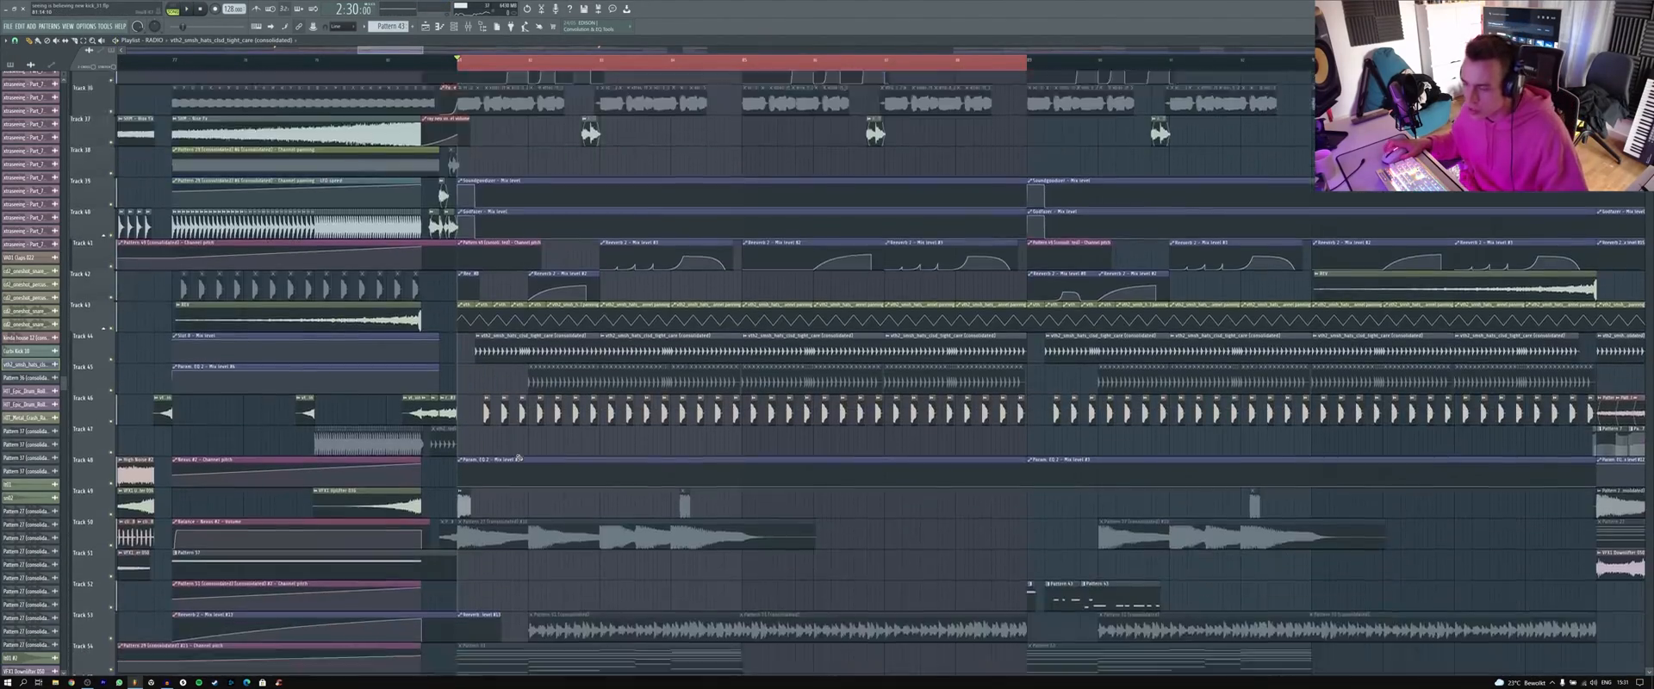
scroll(482, 198, up, 3)
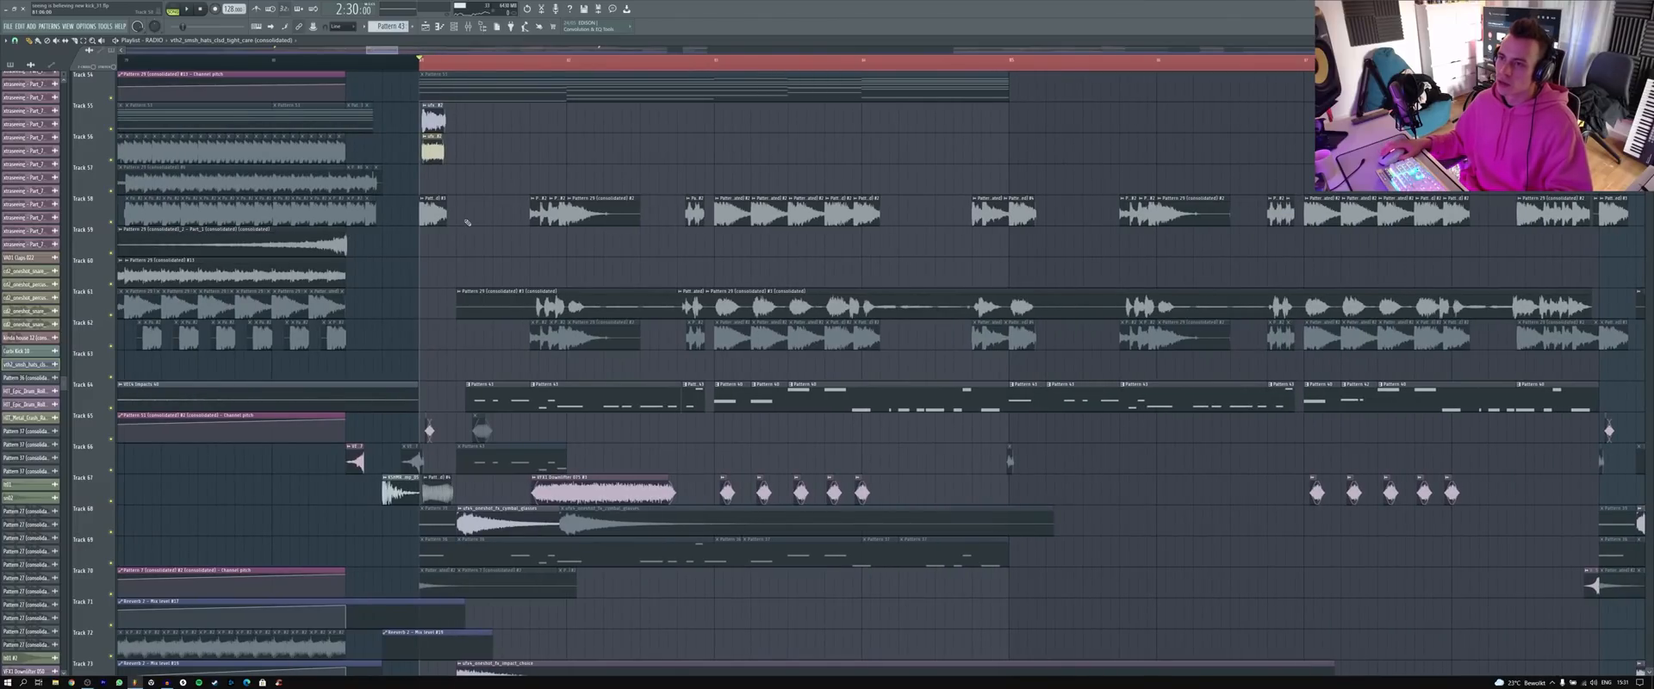
double_click(440, 208)
key(space)
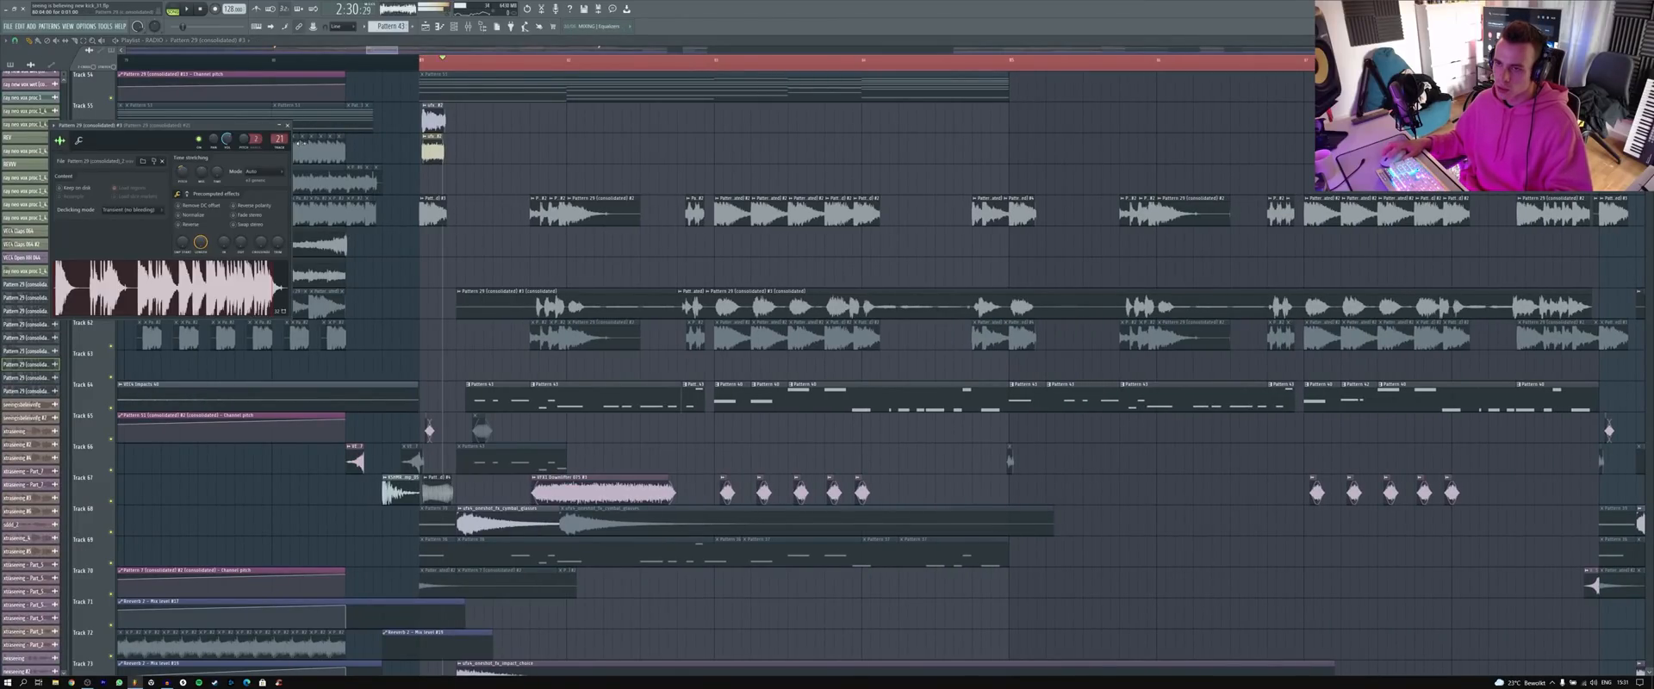
key(F9)
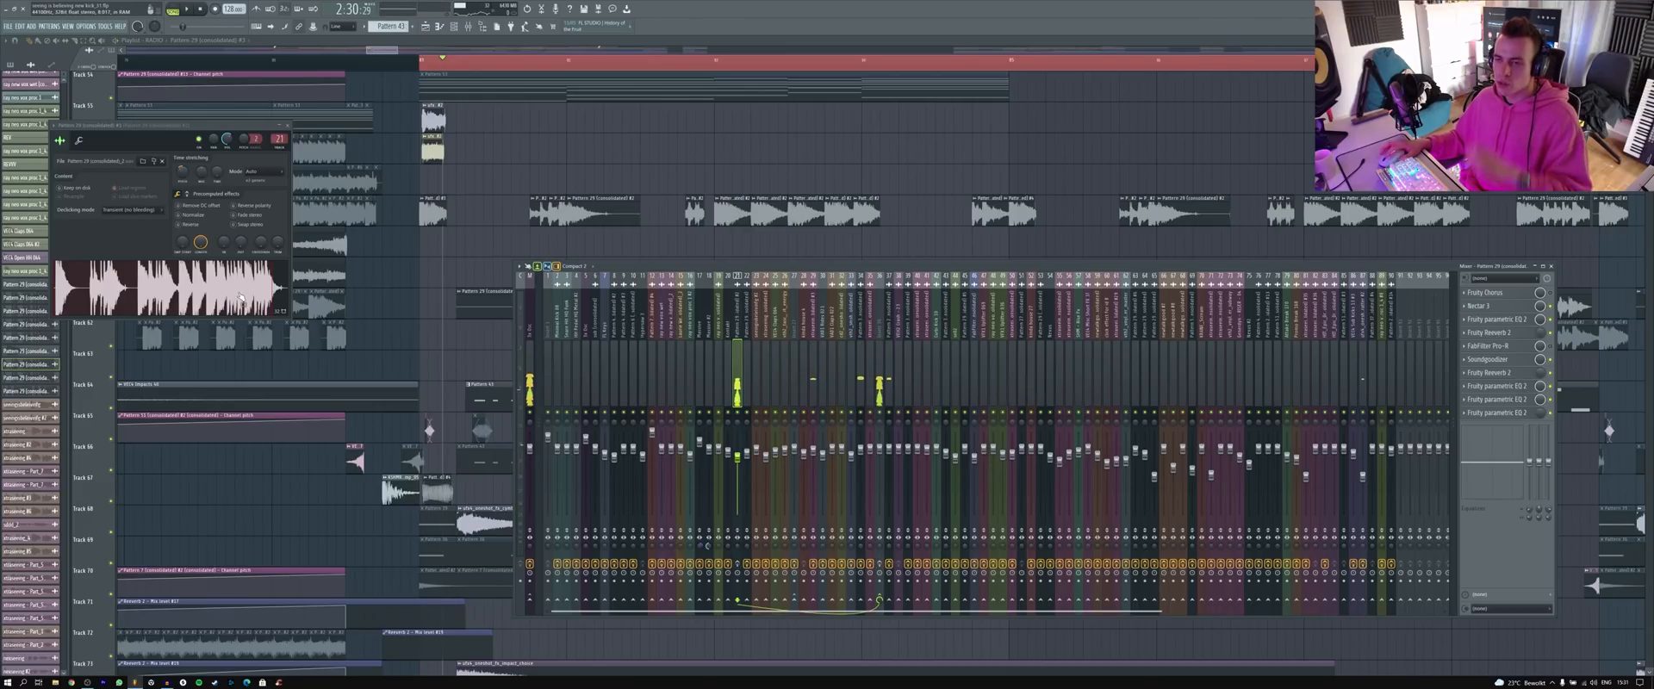
- Reset the sample's time-stretching pitch, audition the result and undo the reset
right_click(180, 169)
click(191, 171)
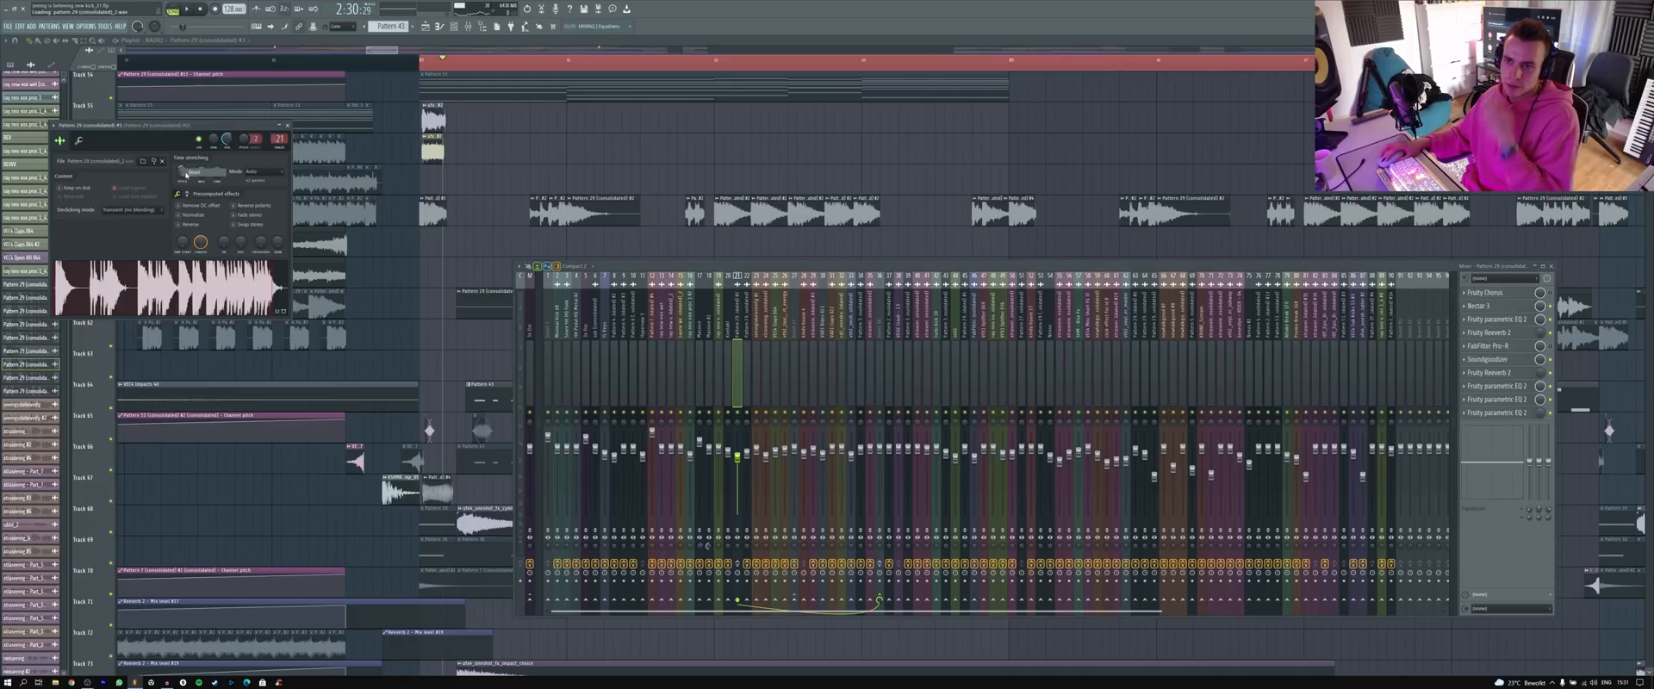
key(q)
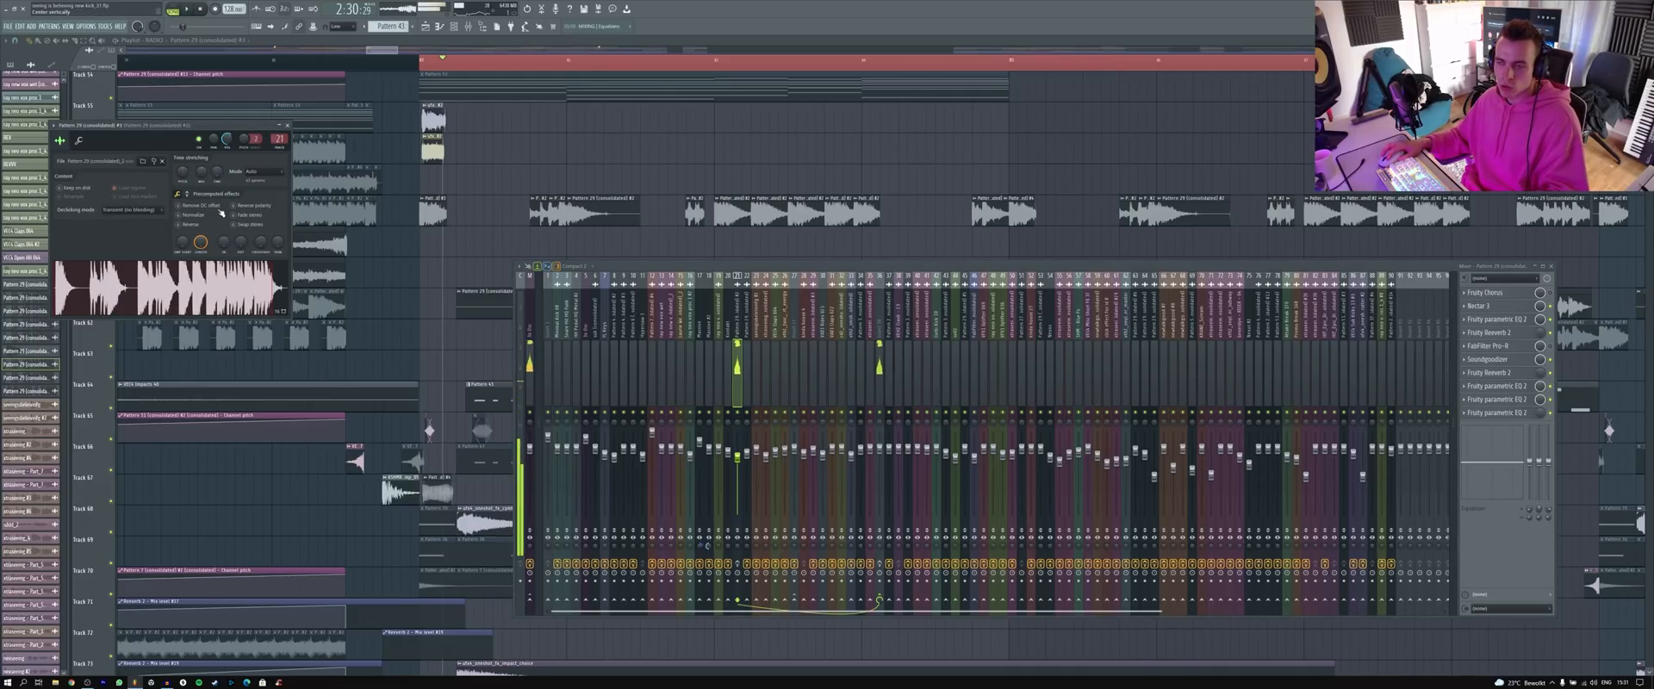
key(ctrl+z)
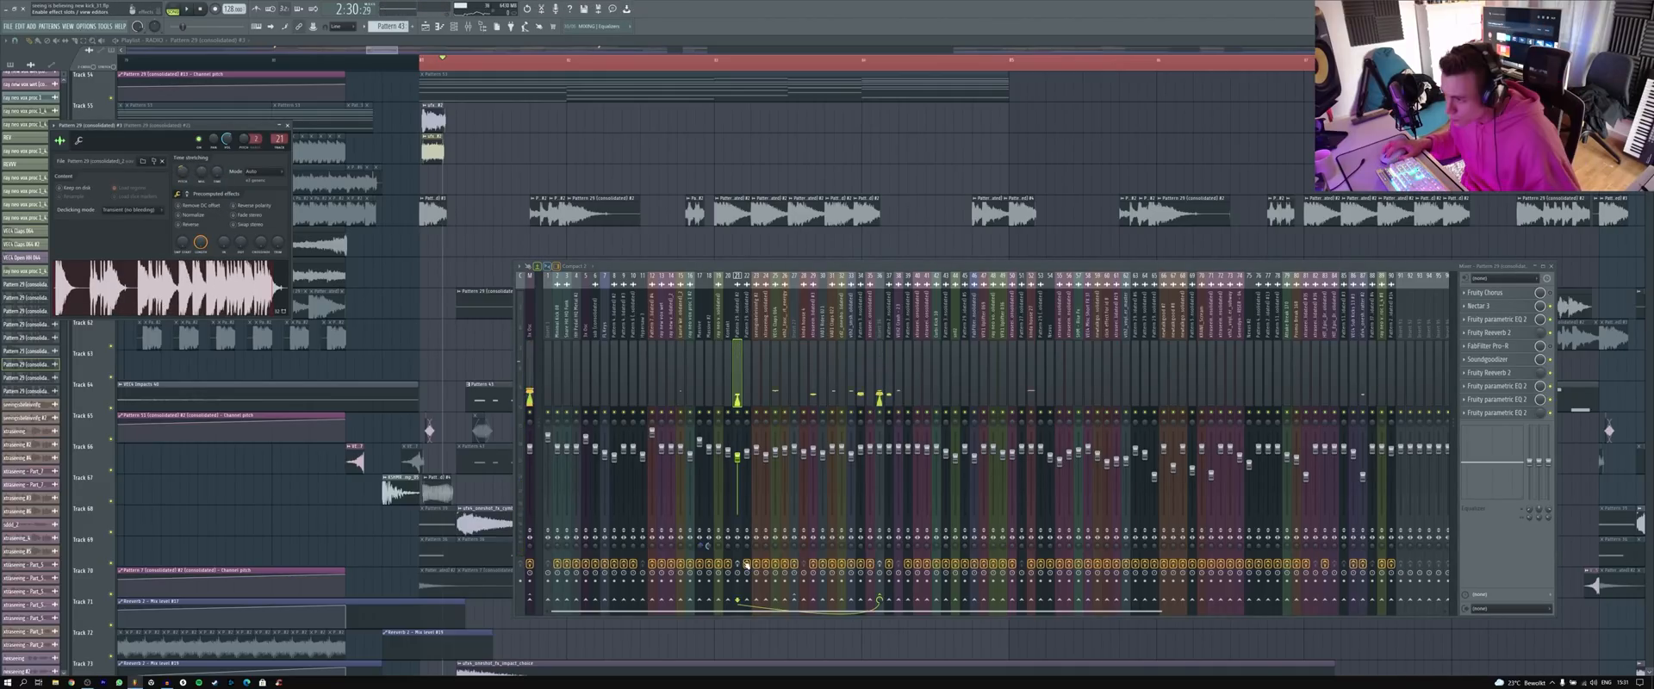
- Open the Nectar 3 effect on the sample's insert, move its window clear of the sample settings and audition the sample
click(1488, 306)
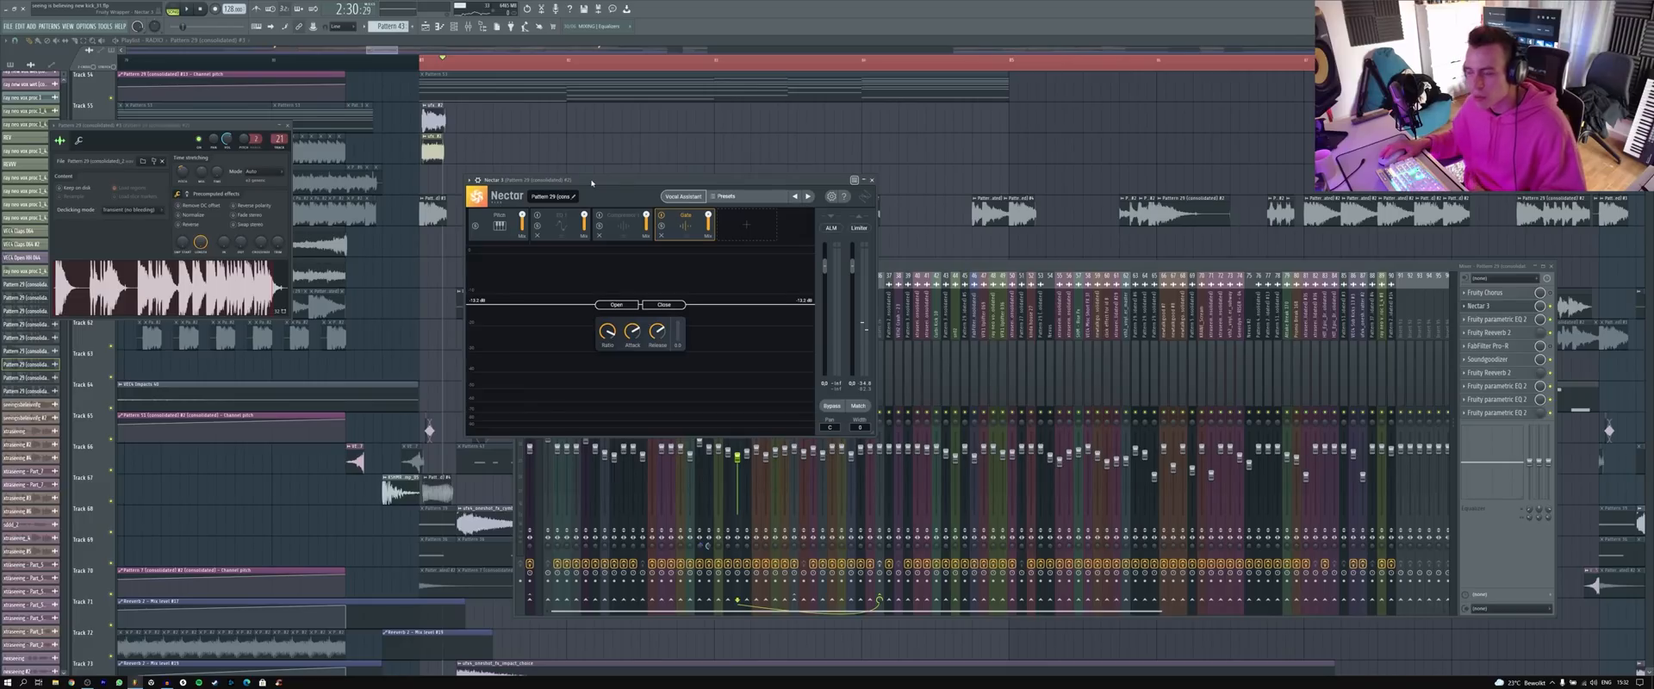
drag(592, 183, 852, 153)
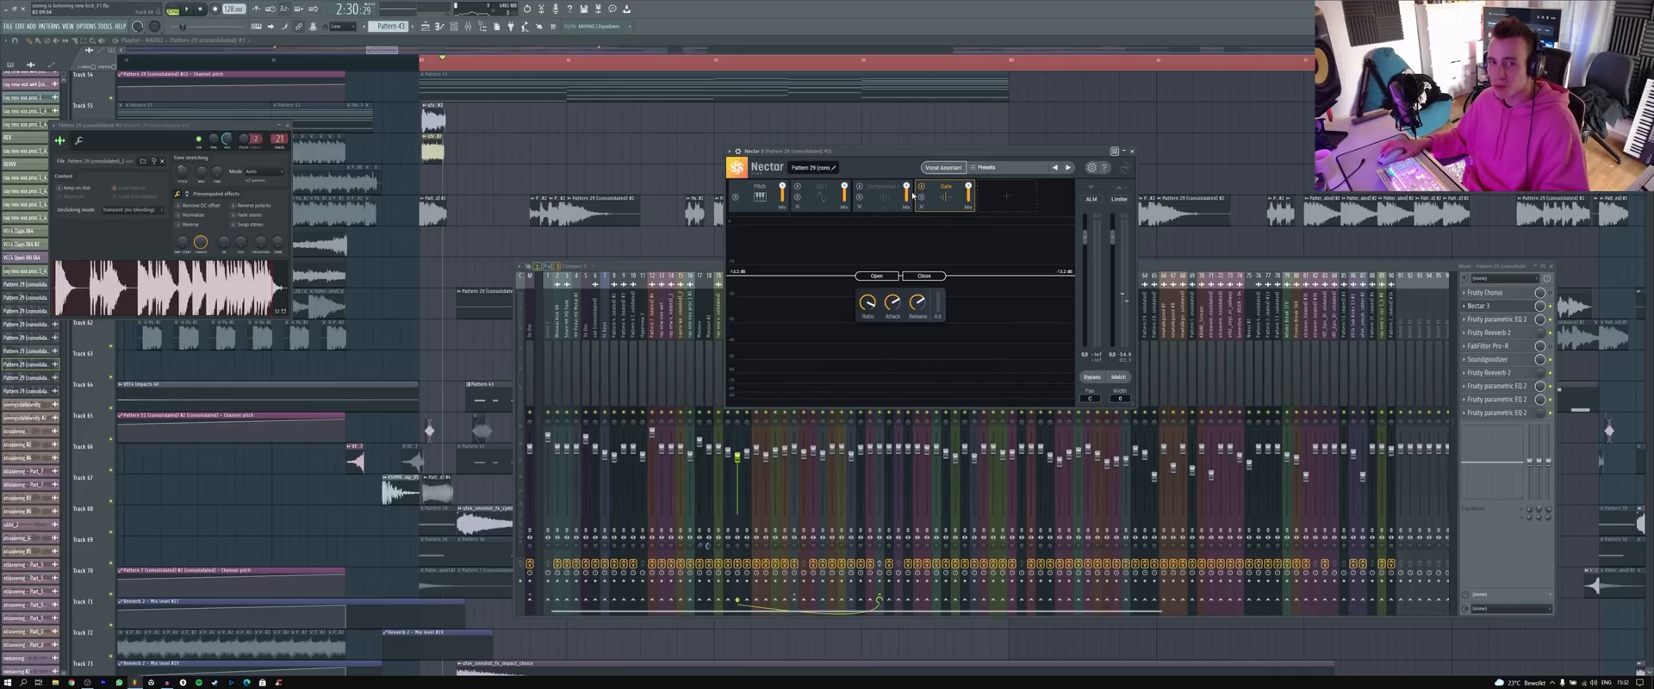
click(200, 283)
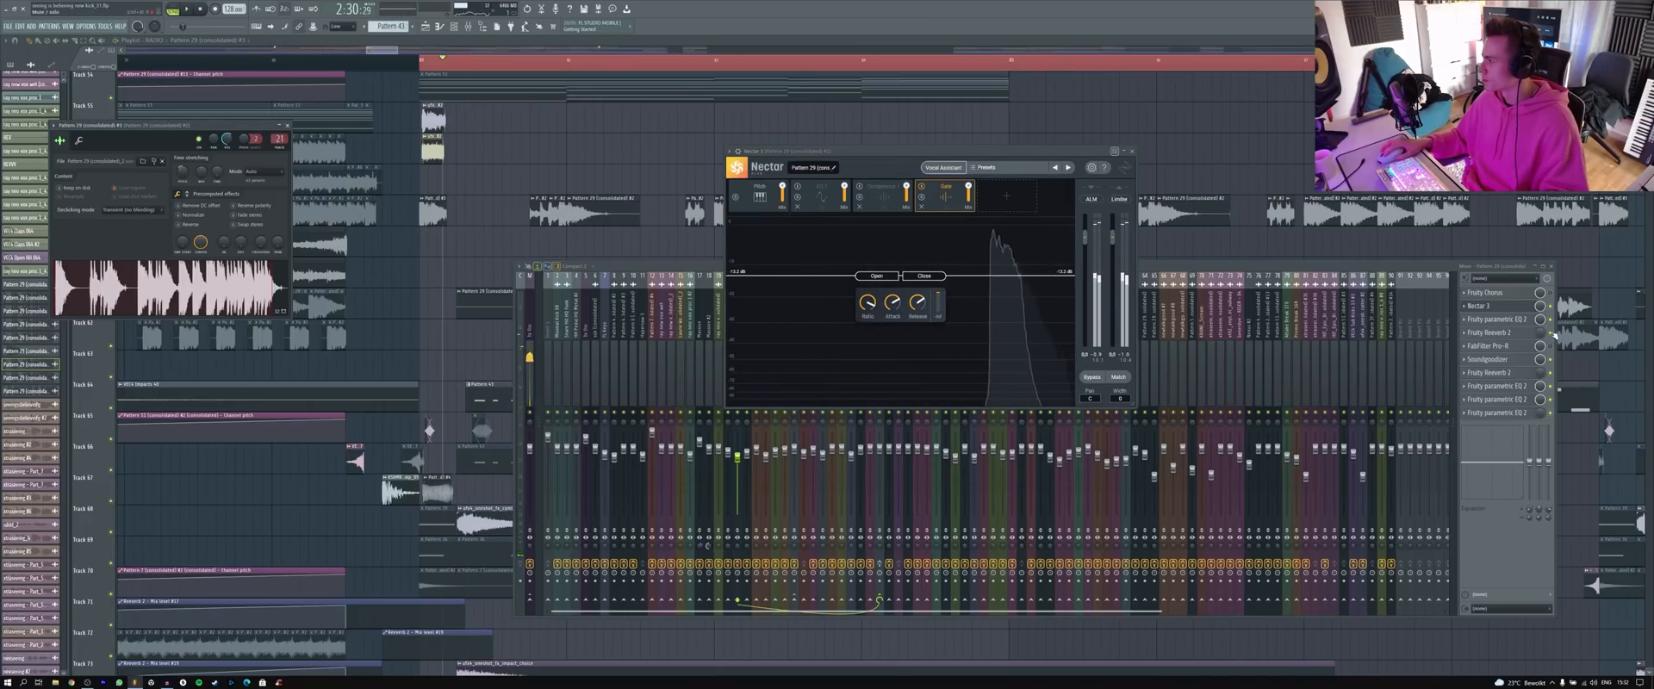
- Compare Nectar's gate bypassed and enabled, and open the same insert's Fruity parametric EQ 2 and Soundgoodizer effects
click(922, 188)
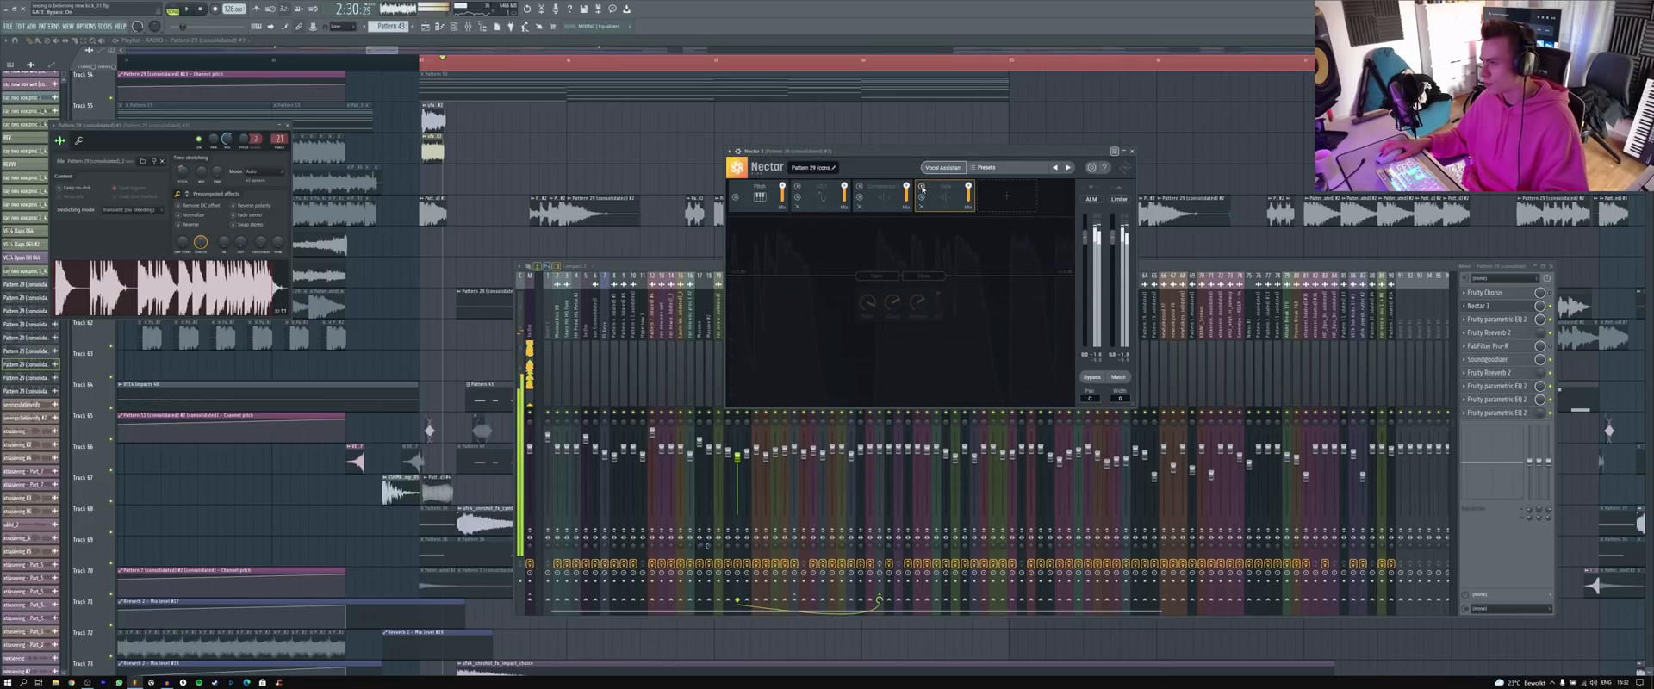
click(922, 188)
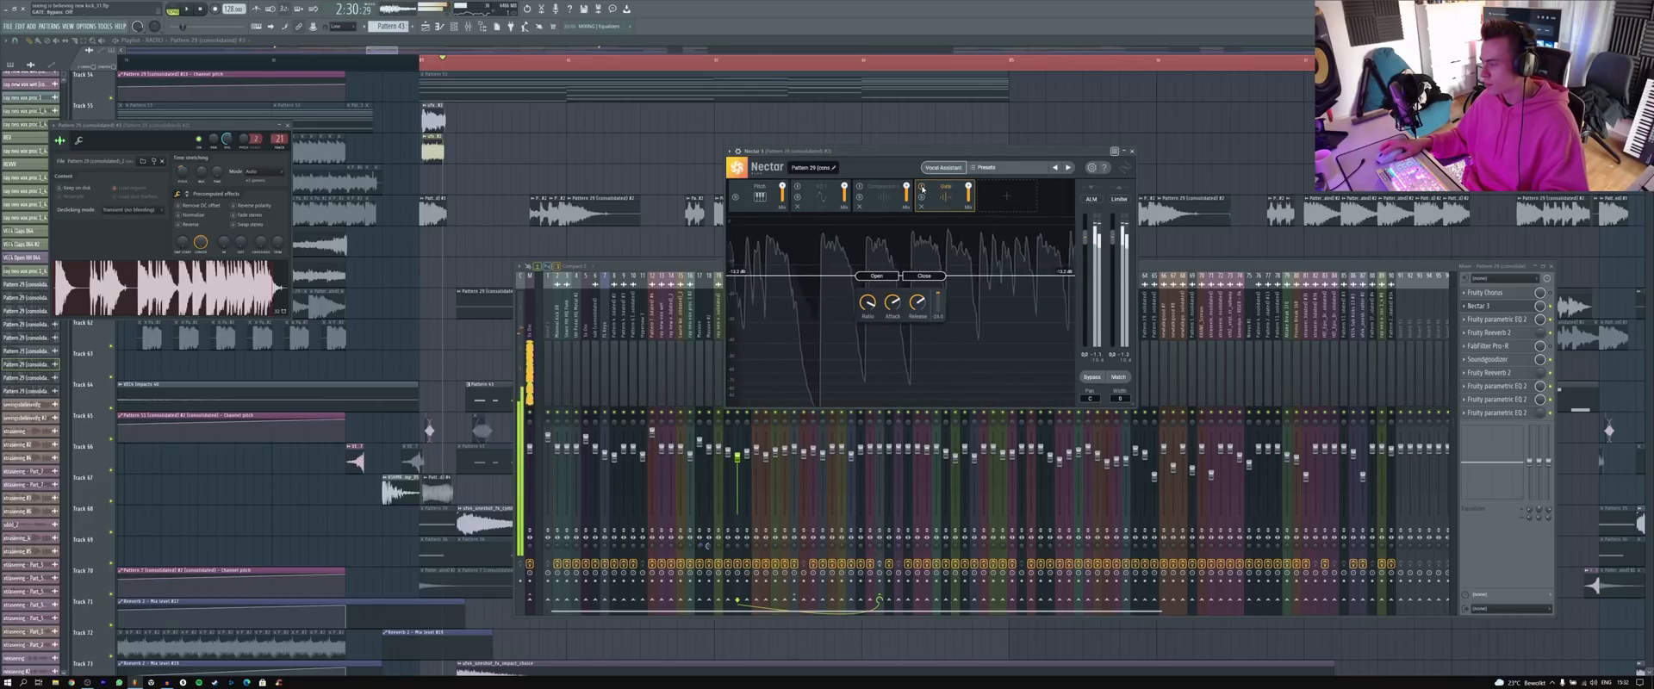
click(1517, 320)
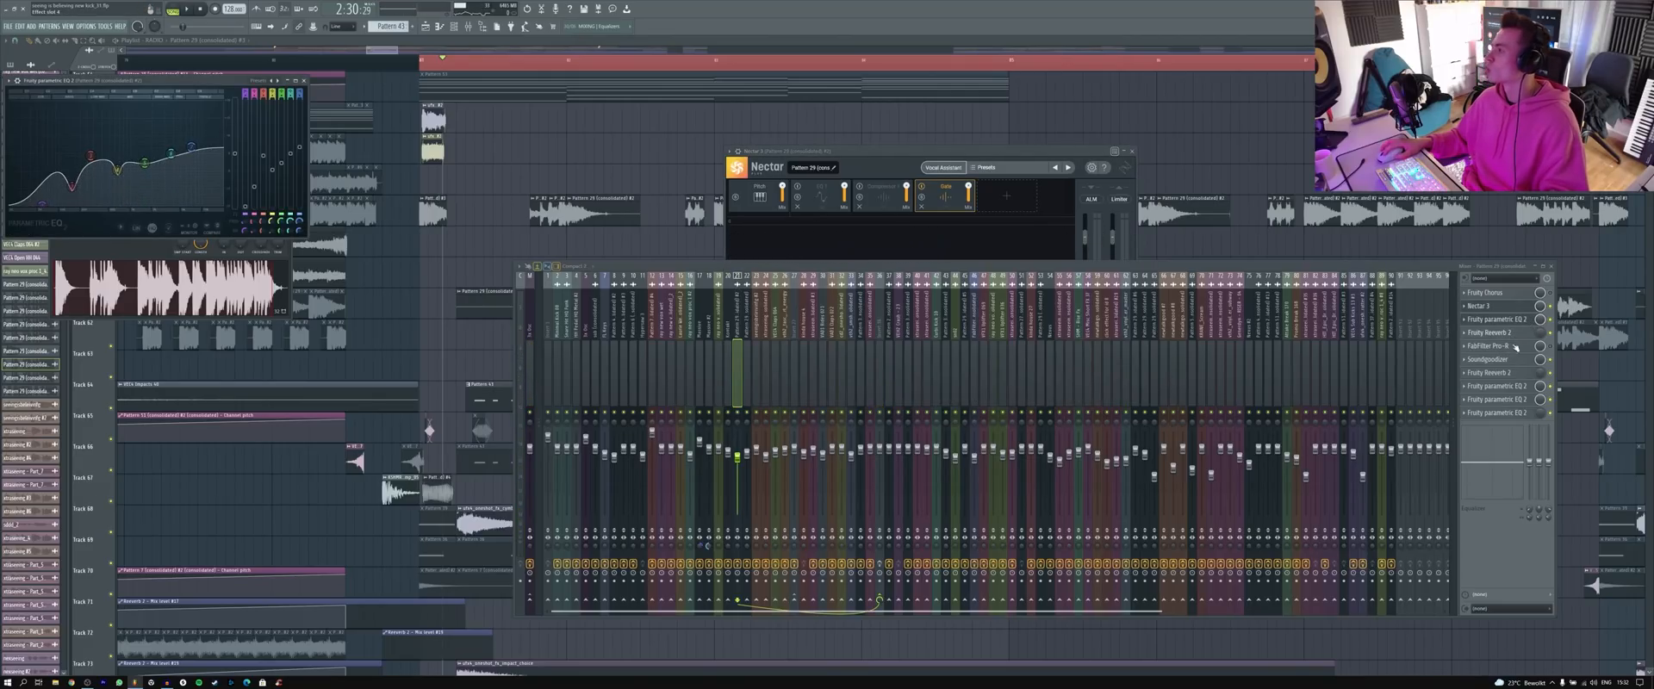
click(1514, 360)
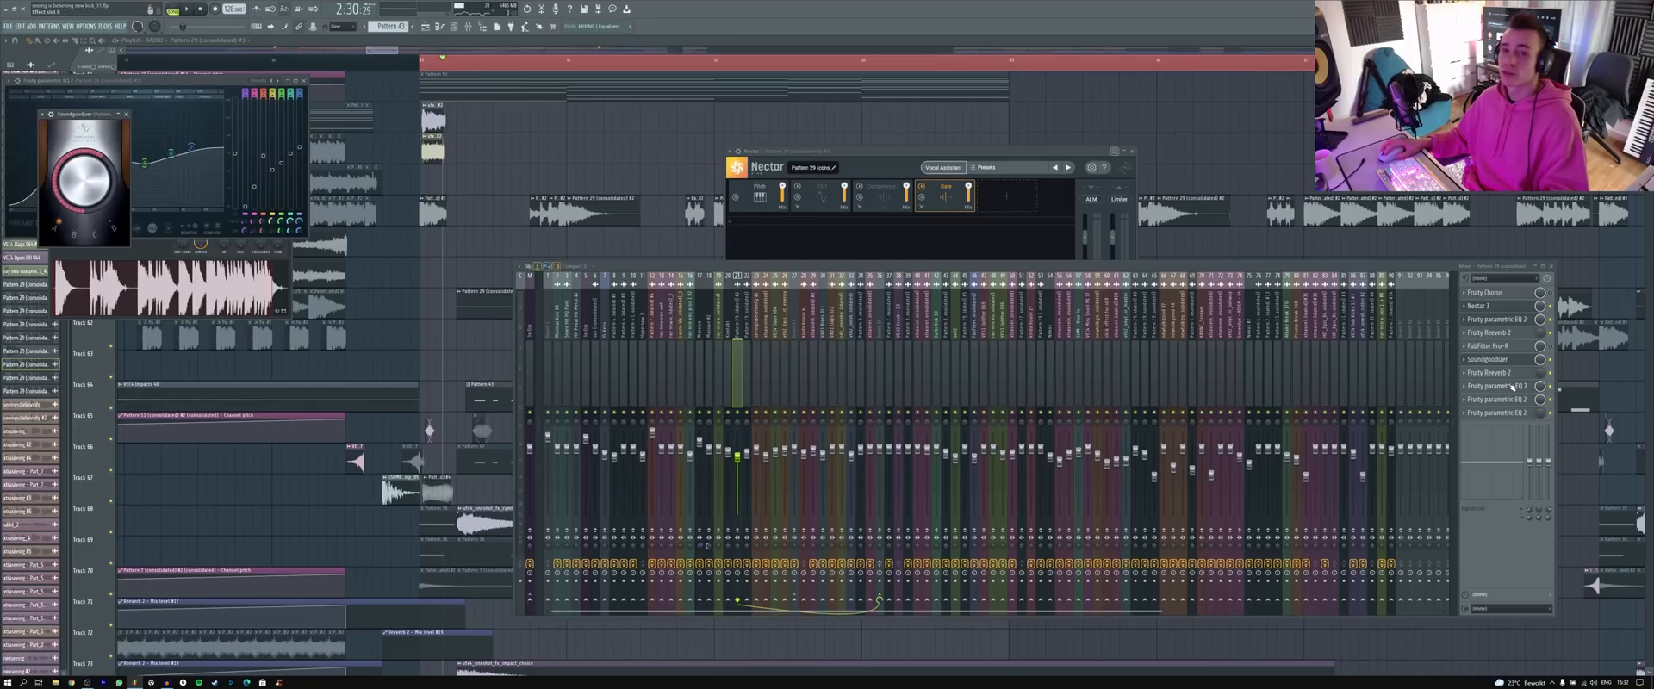
click(1513, 387)
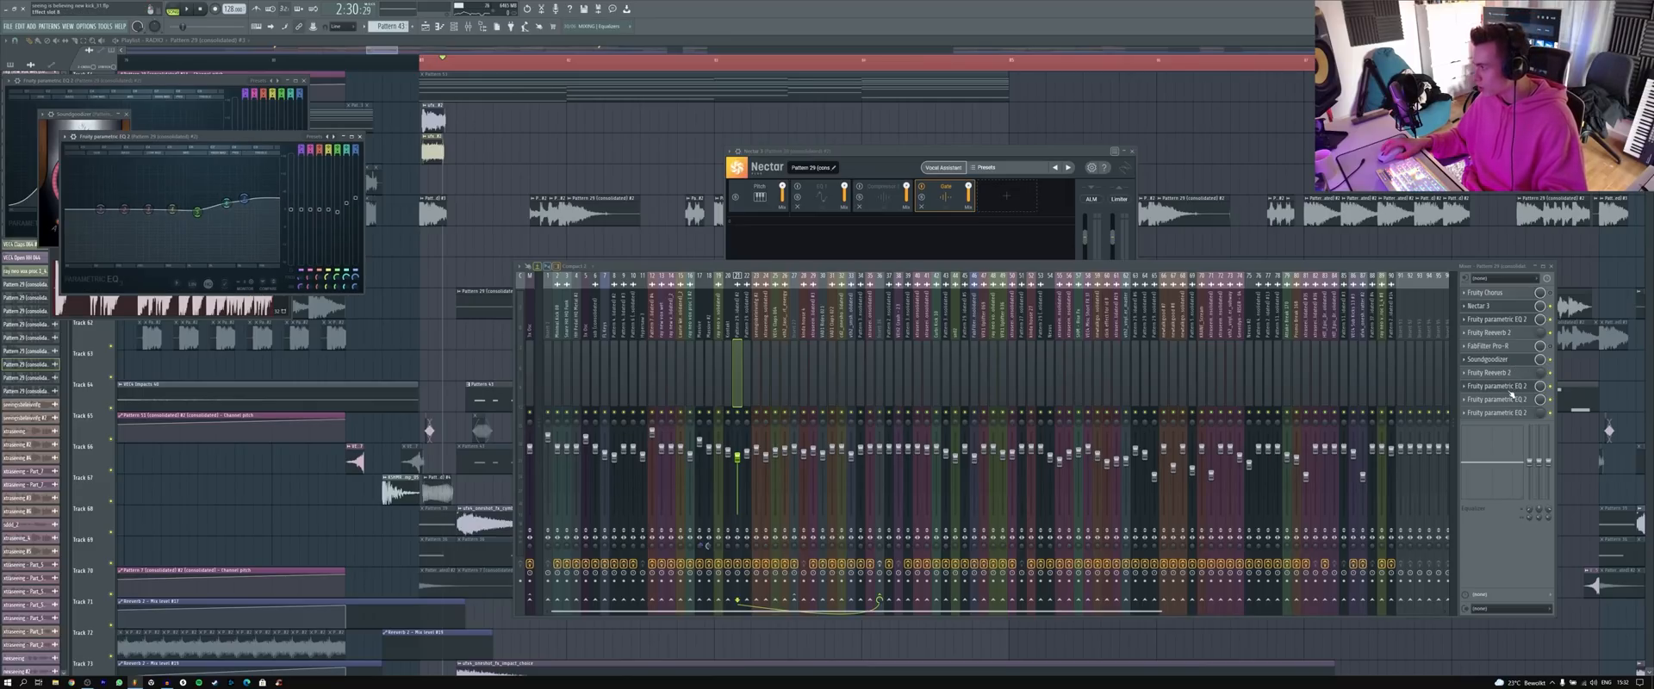
click(1513, 400)
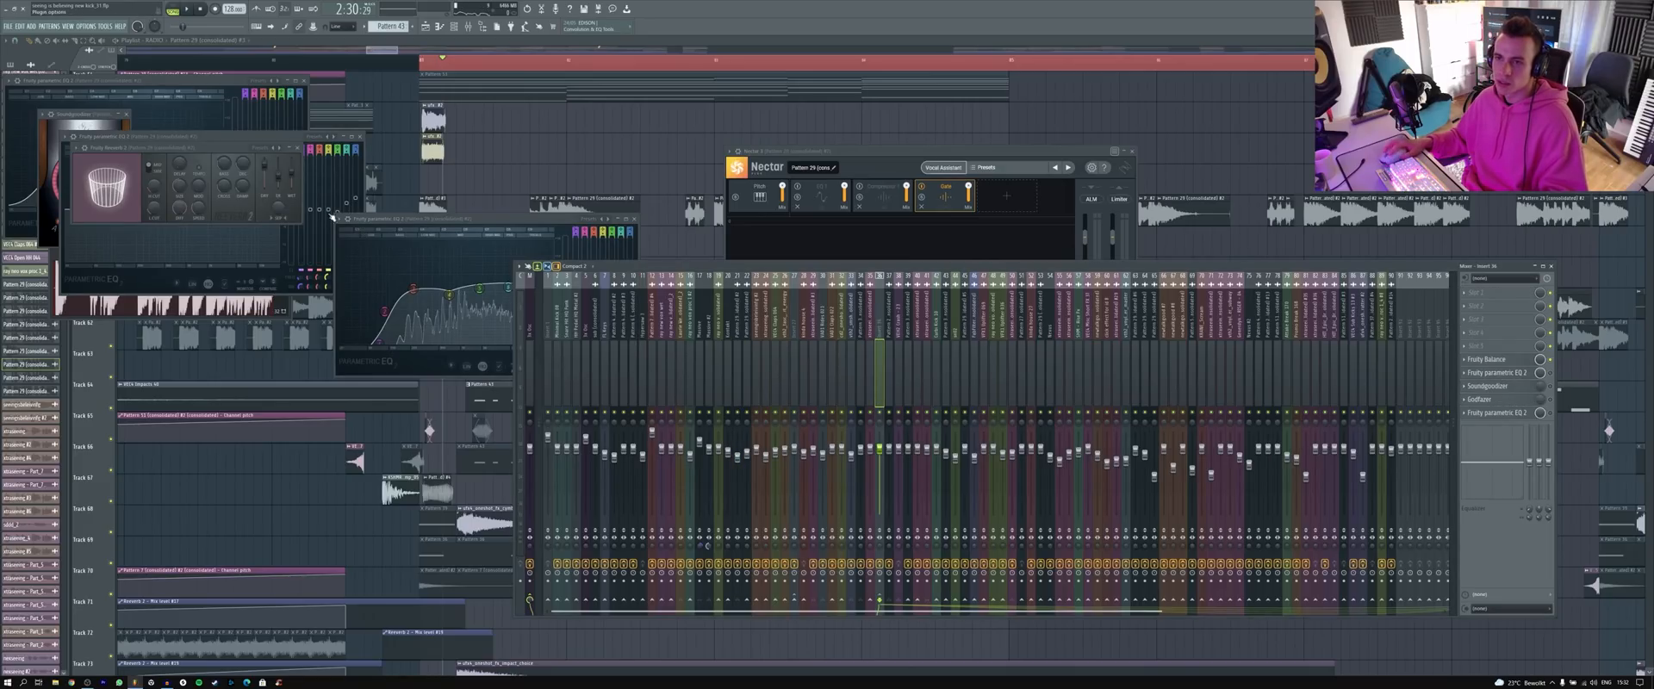
- Close the effect windows, audition the Pattern 29 (consolidated) sample once more and close its settings
key(F12)
double_click(166, 295)
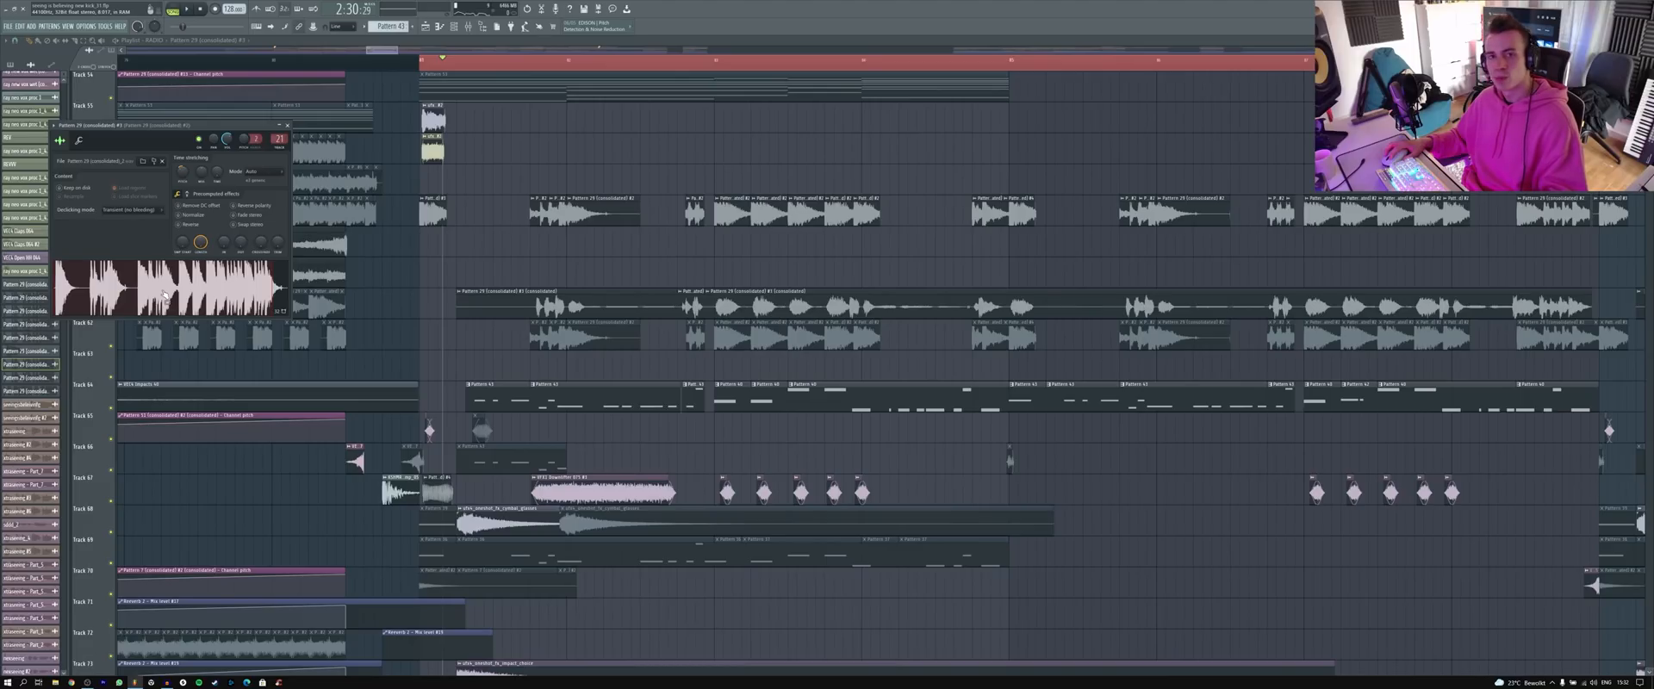
click(164, 295)
click(287, 126)
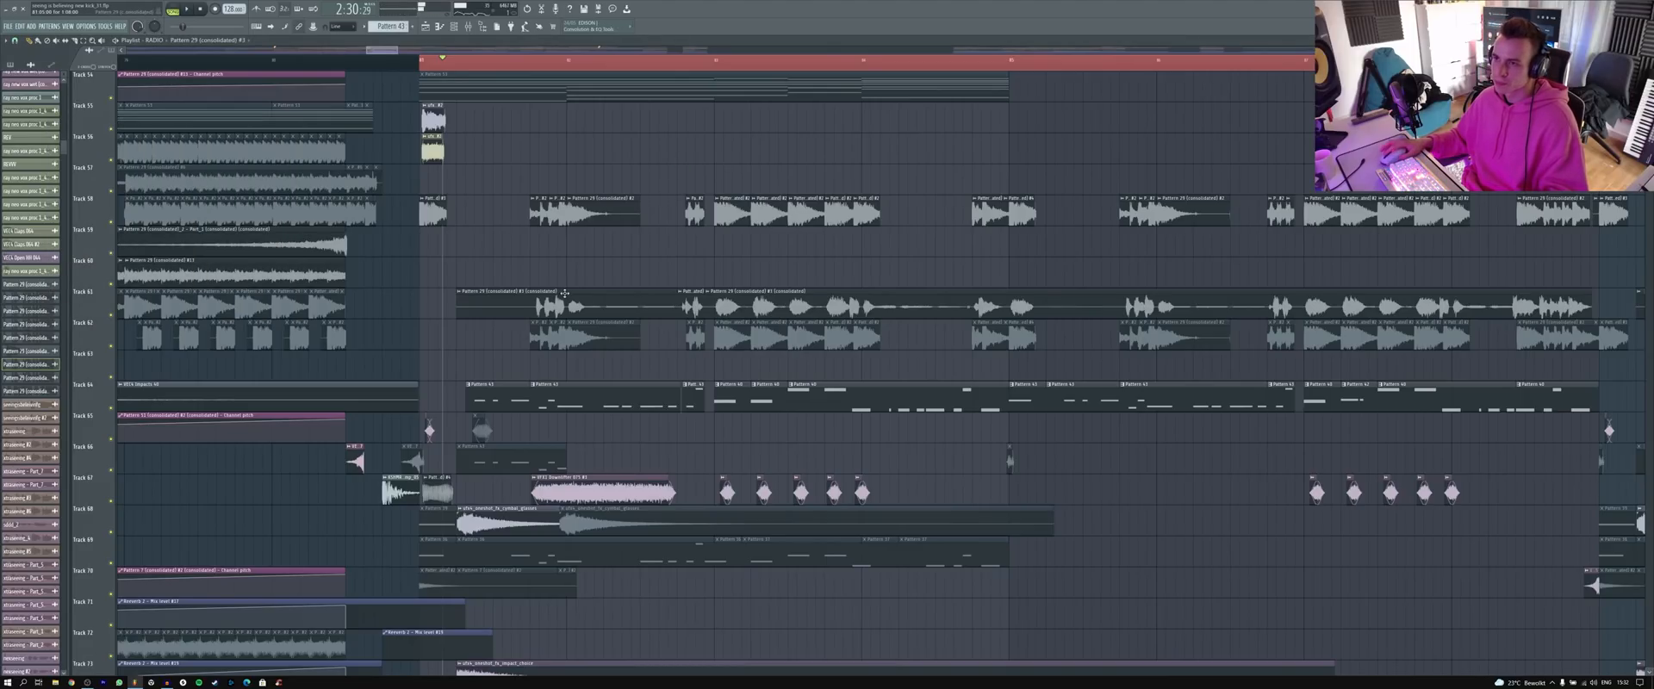
- Play the start of the drop briefly and move the playback position to about 2:33
scroll(467, 67, down, 2)
key(space)
key(space)
scroll(558, 68, up, 2)
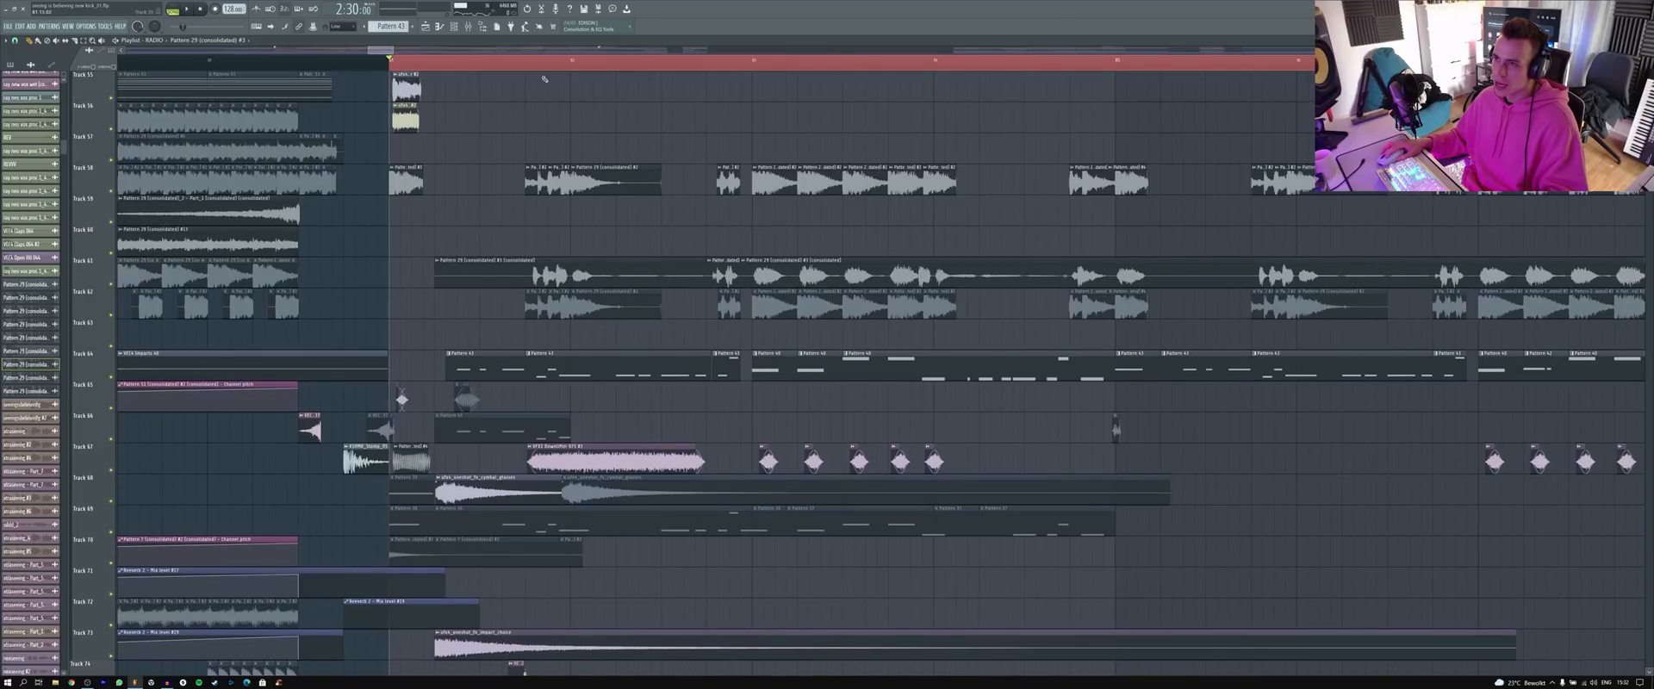
click(800, 62)
click(764, 62)
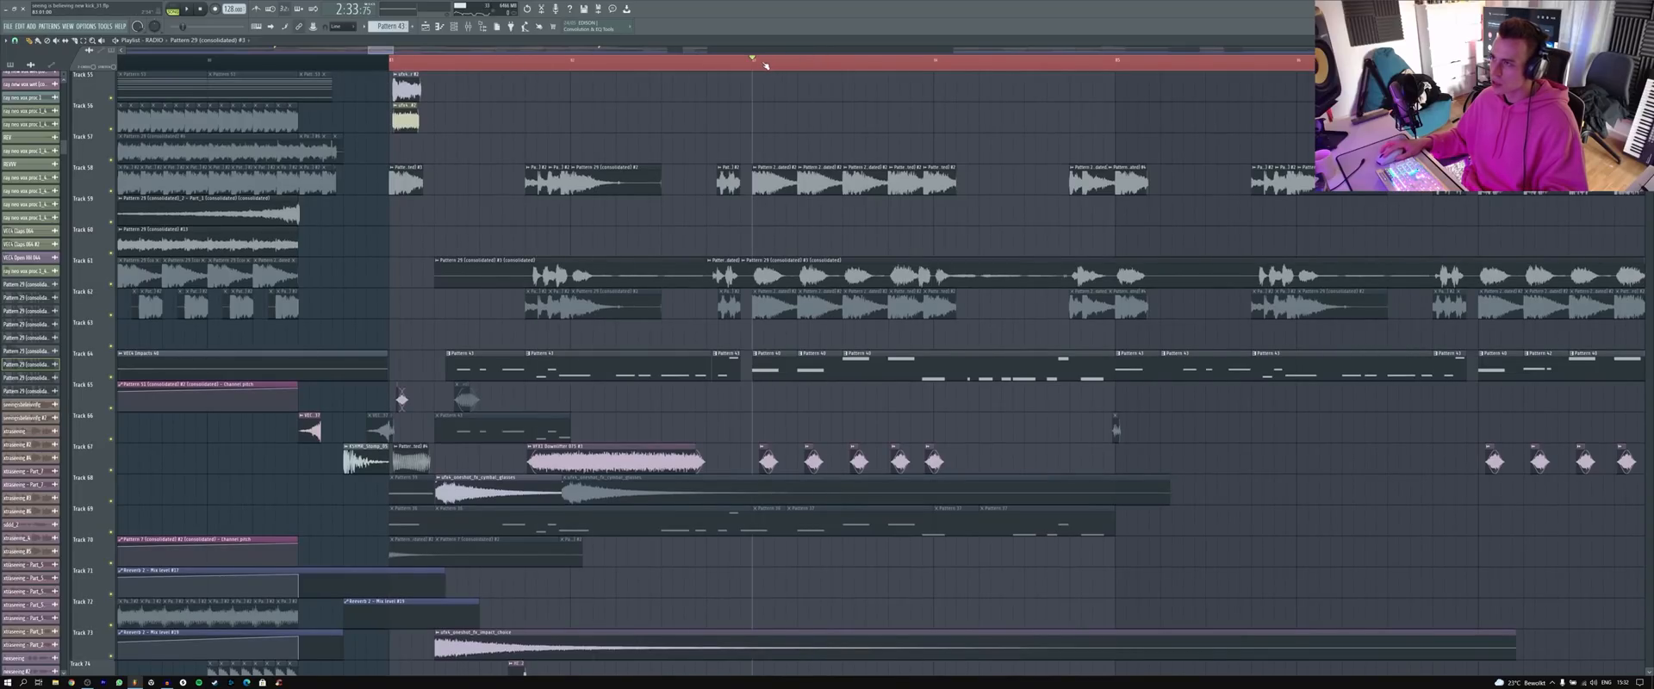
- Open the Track 61 clip's sample settings, close them, and select and deselect the matching Track 58 clips above
double_click(782, 276)
click(242, 95)
ctrl+drag(753, 179, 1036, 182)
ctrl+click(993, 151)
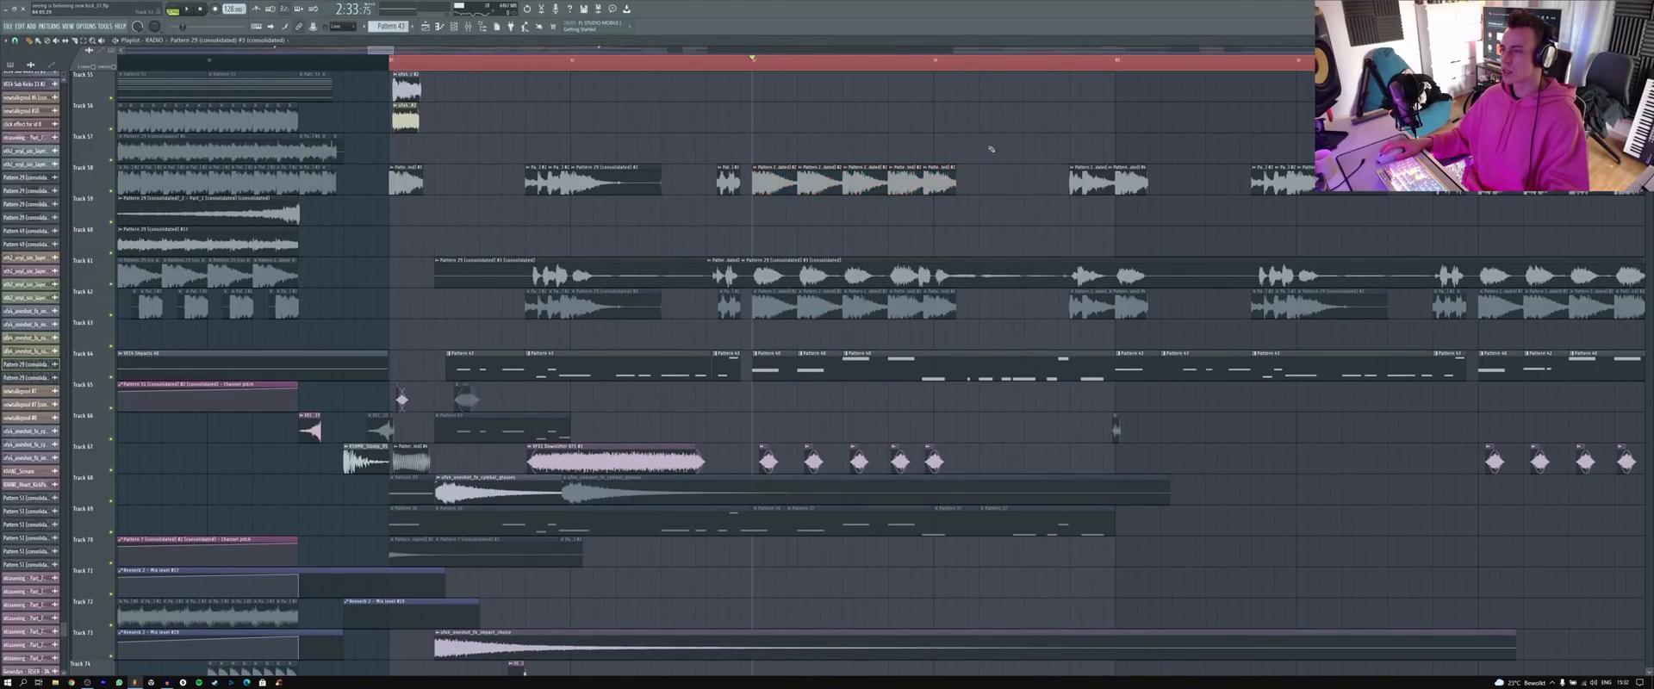
- Inspect the Track 61 sample's insert with its Little AlterBoy and ShaperBox 2 effects, and close all the windows
double_click(779, 274)
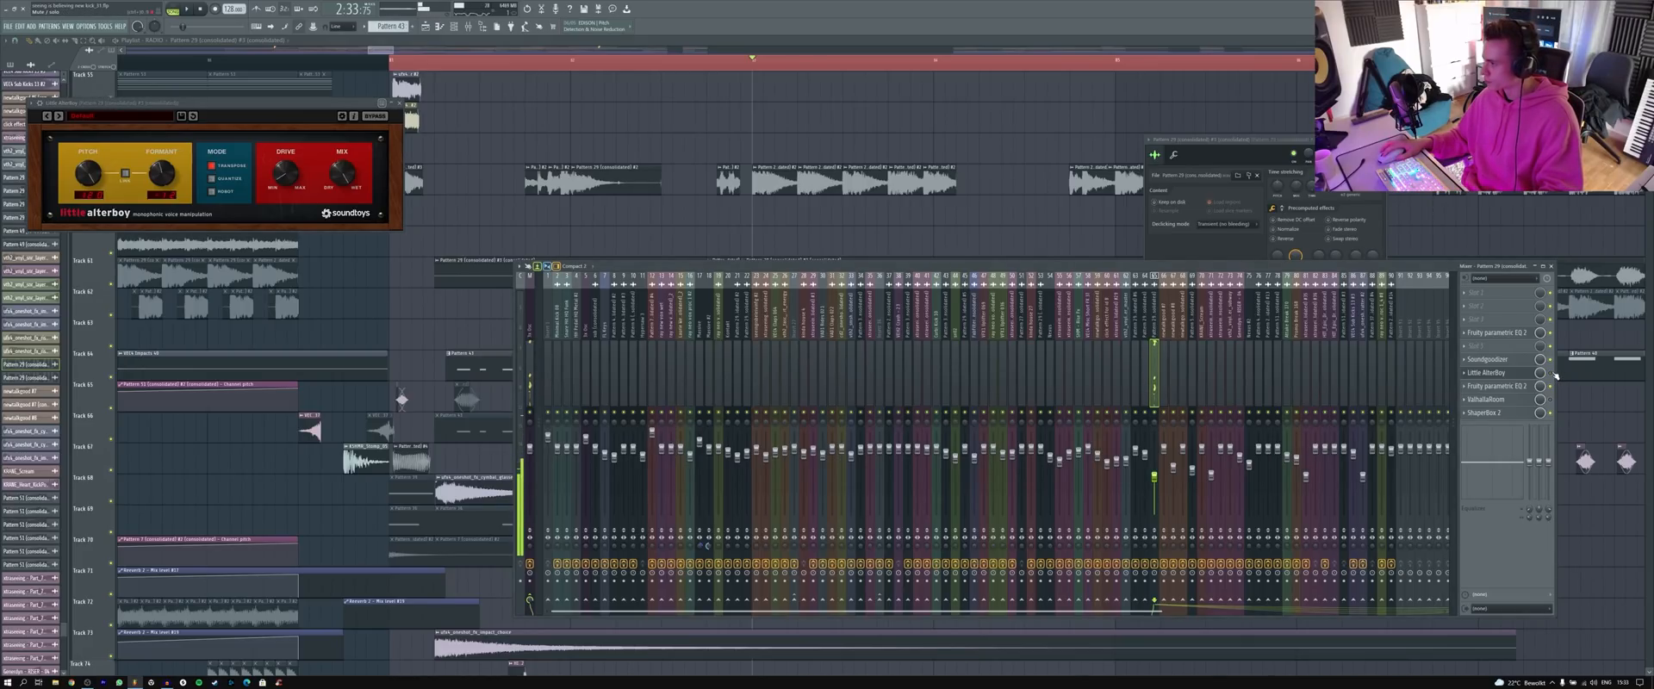
click(1495, 413)
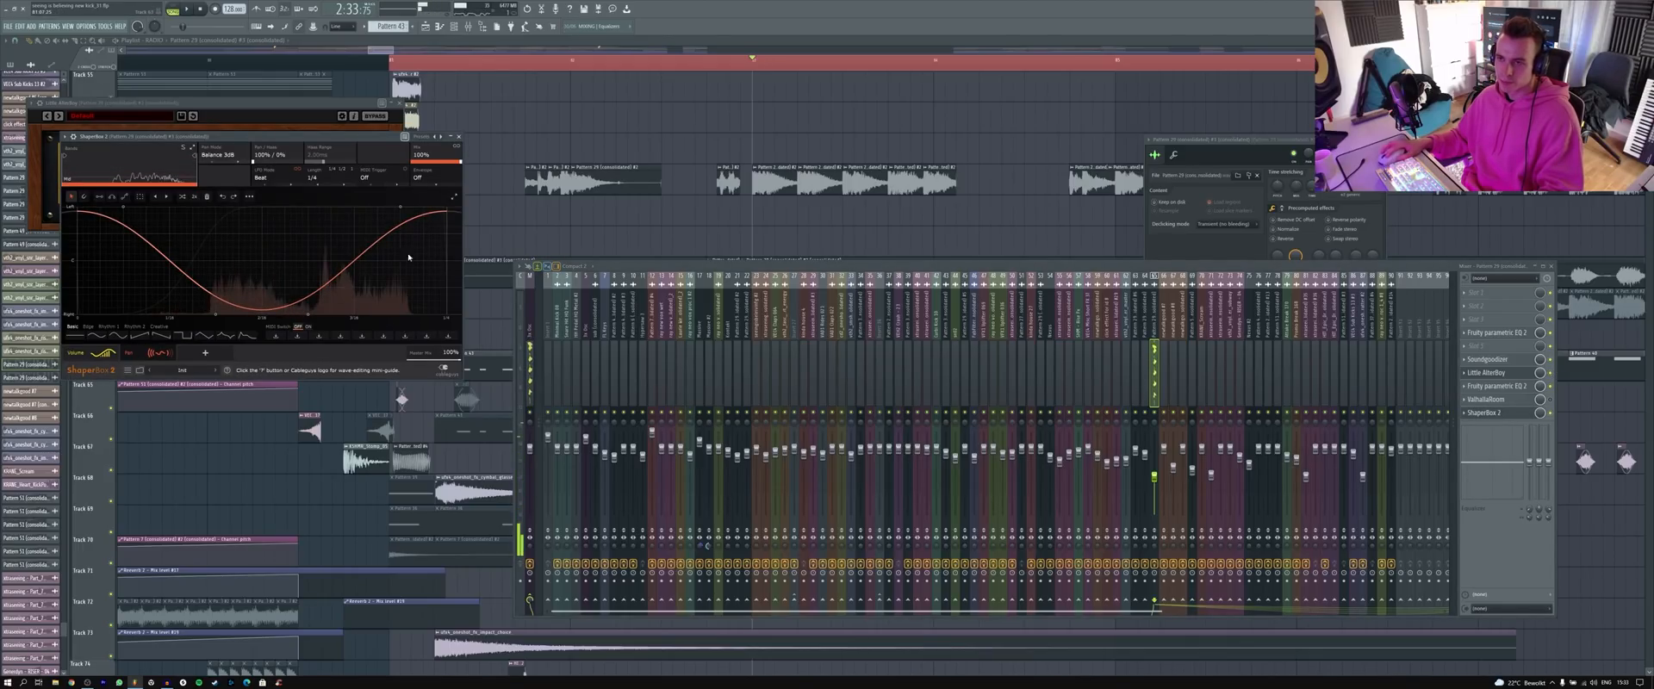
key(F12)
key(space)
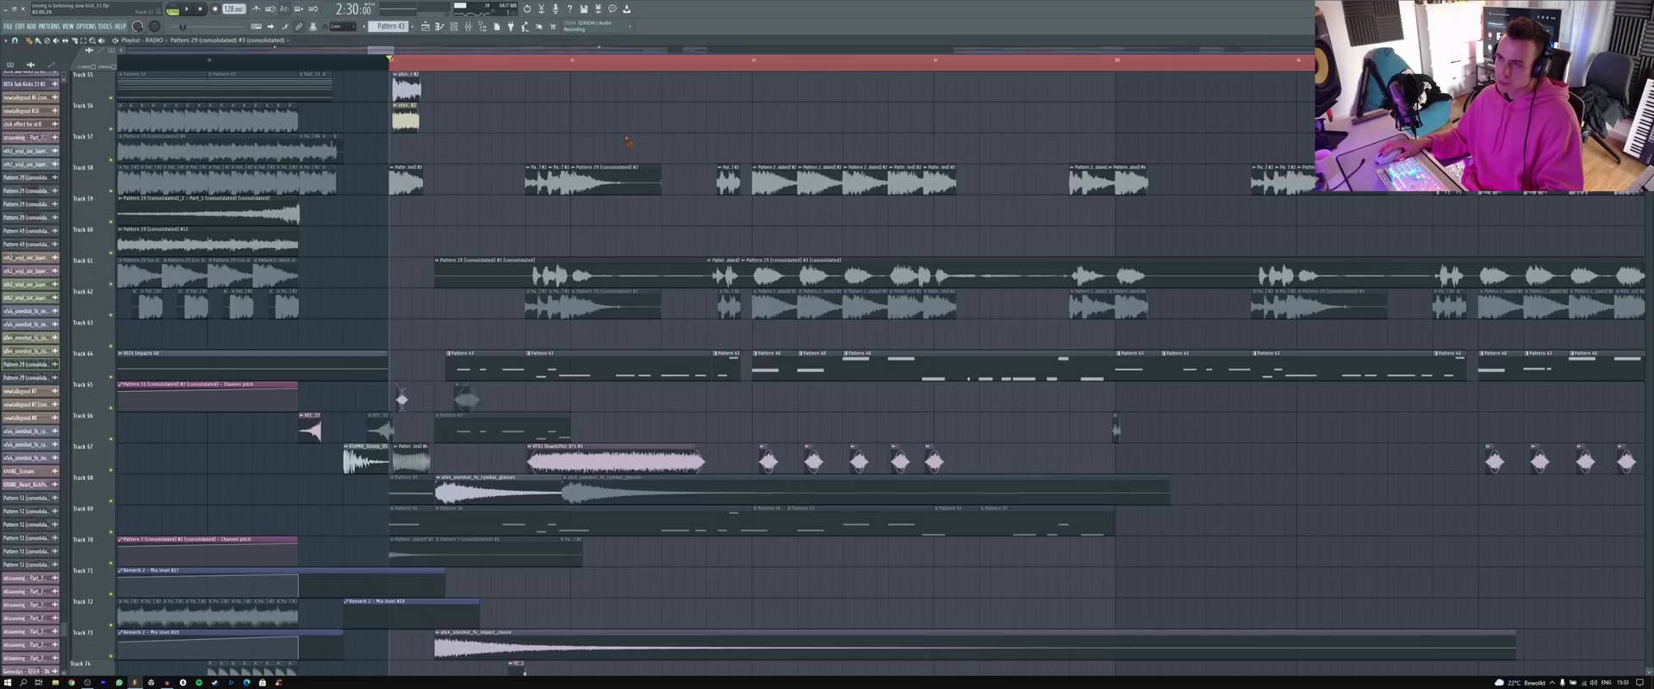
- Highlight the drop's clips on Tracks 58 to 61 and the short clips on Track 21, clearing each selection
drag(414, 179, 1099, 272)
ctrl+click(1026, 242)
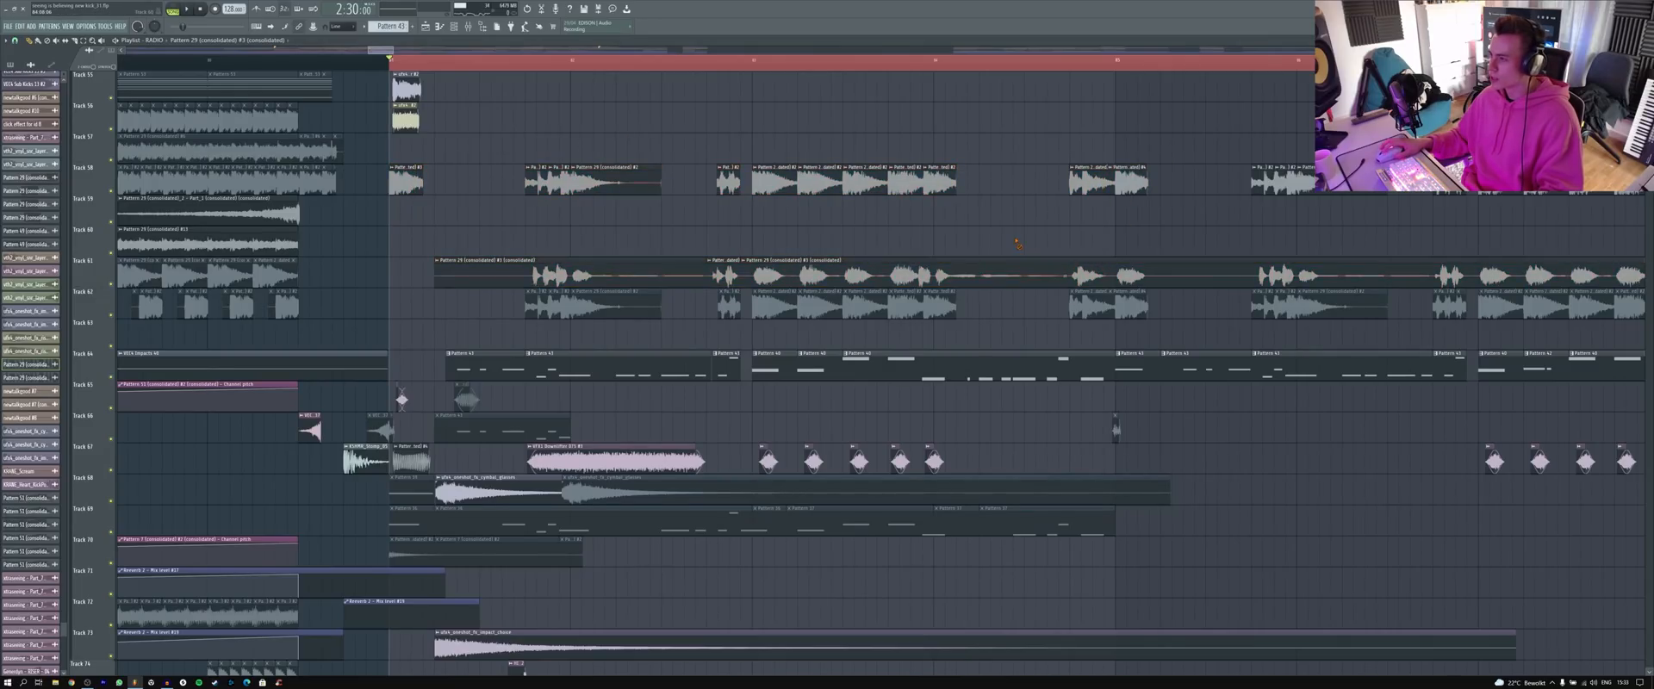
scroll(1018, 242, down, 1)
scroll(558, 412, up, 12)
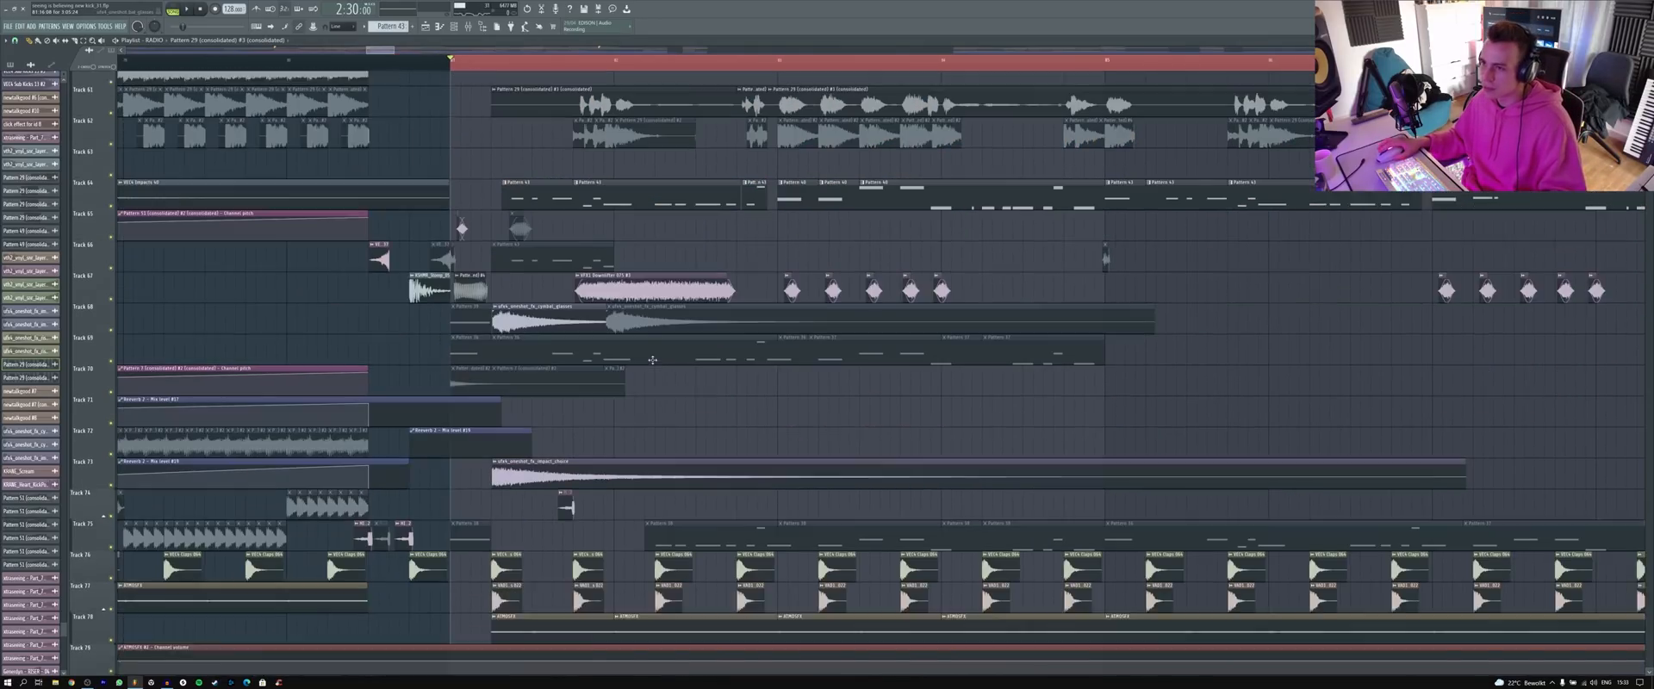
scroll(559, 412, up, 3)
scroll(562, 409, down, 4)
scroll(638, 370, up, 2)
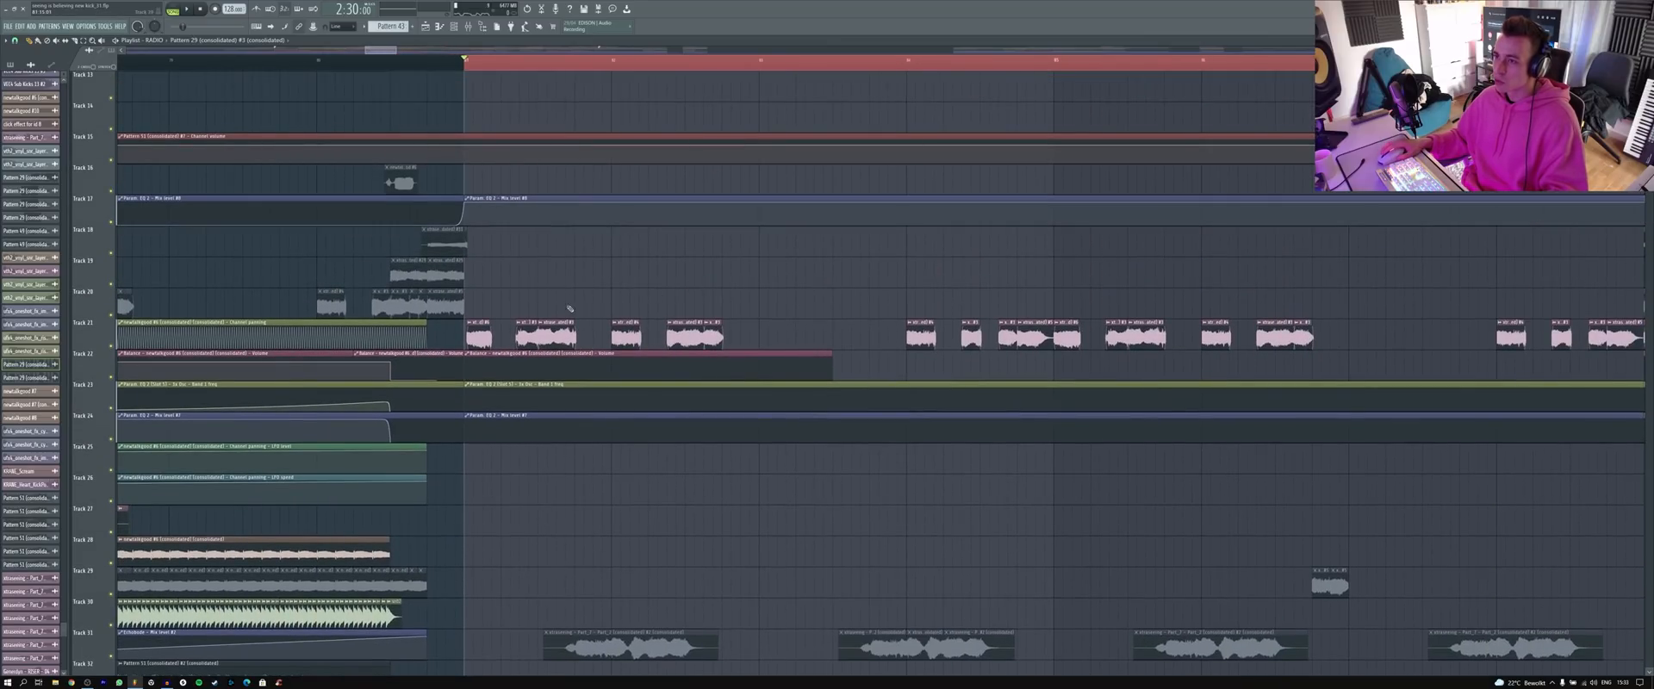
drag(469, 304, 695, 326)
ctrl+click(1049, 331)
- Examine the remaining layers and automation of the drop across all playlist tracks
scroll(1042, 333, down, 3)
scroll(560, 370, down, 4)
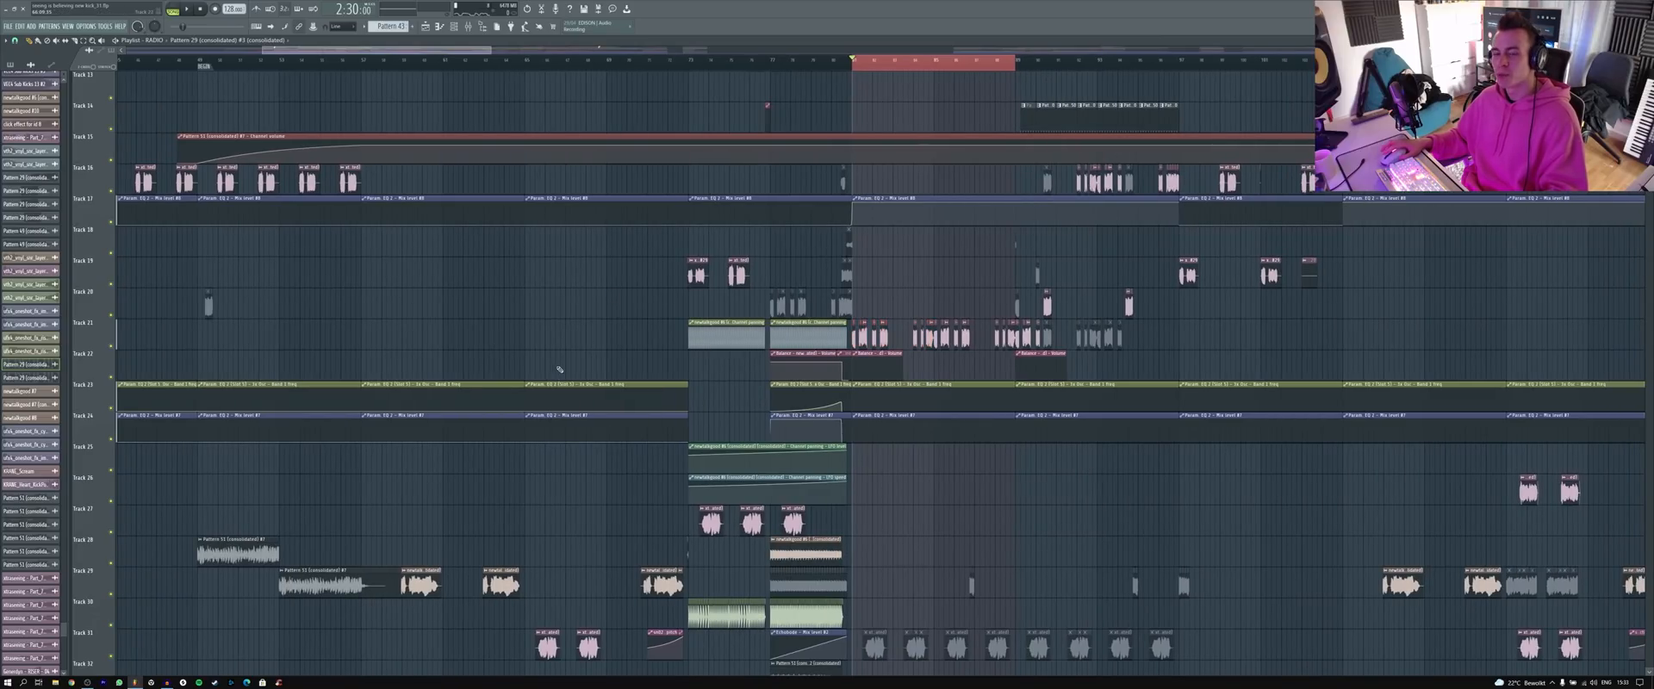
scroll(560, 370, down, 2)
scroll(856, 542, up, 3)
scroll(869, 496, down, 6)
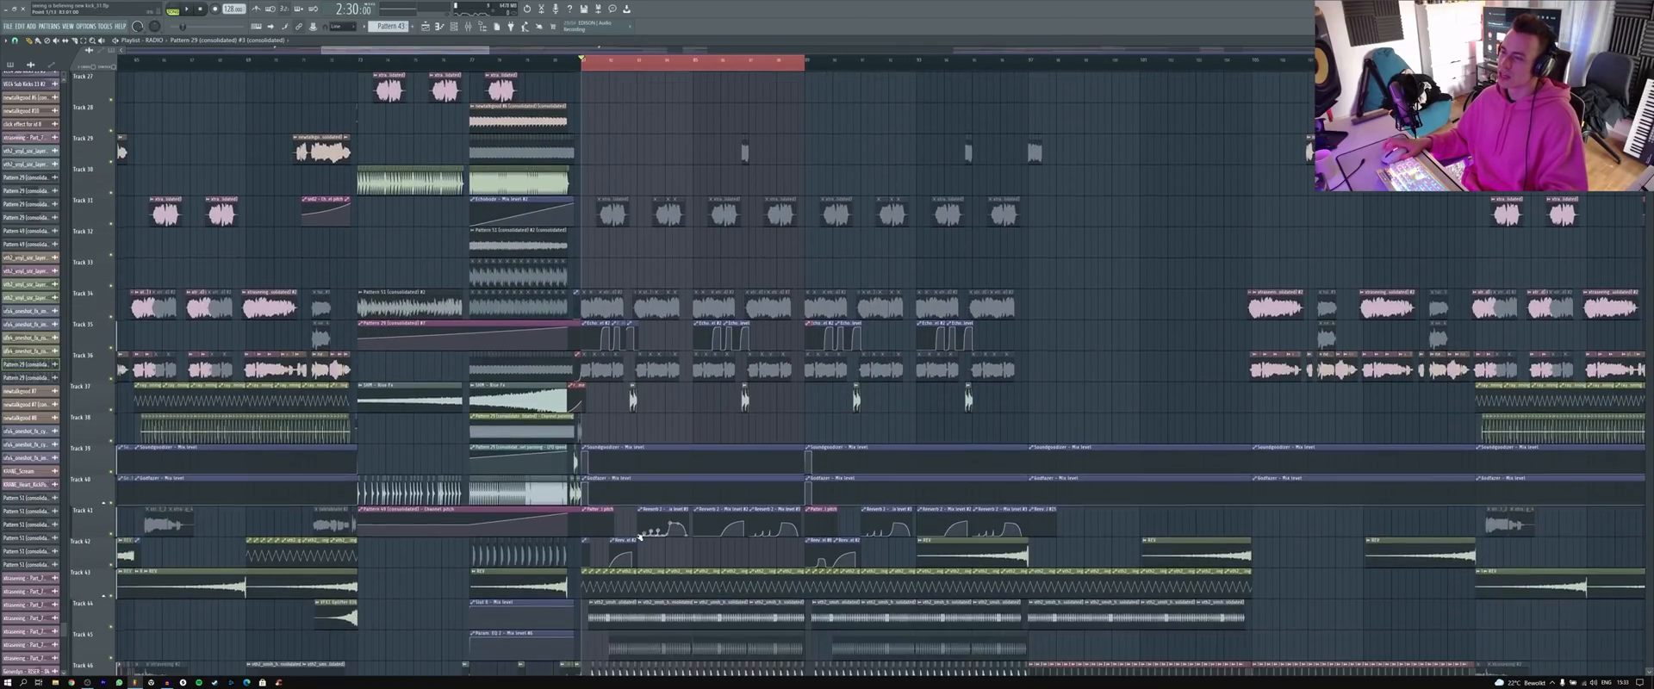
scroll(638, 541, up, 3)
scroll(726, 539, down, 5)
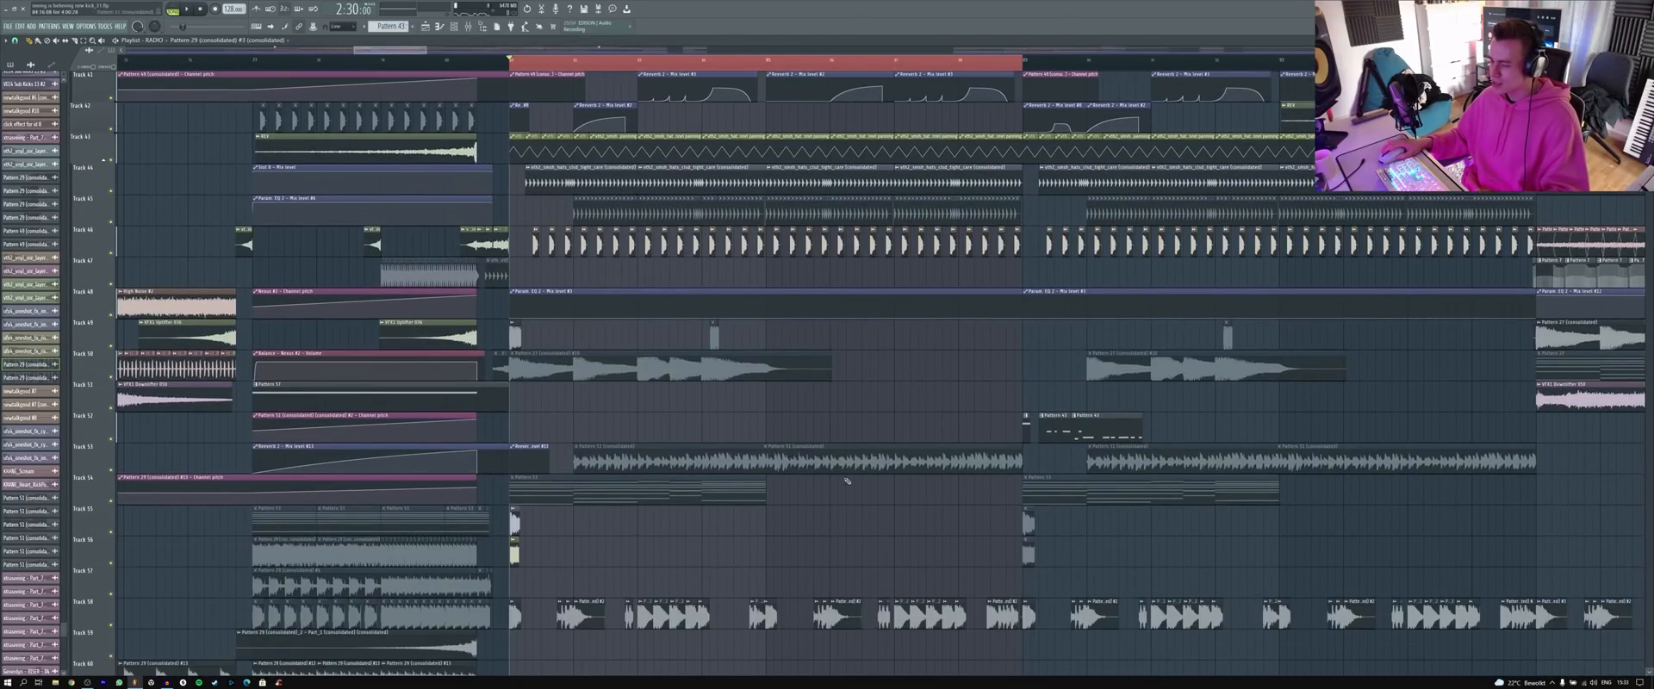
scroll(847, 481, down, 6)
scroll(857, 443, down, 3)
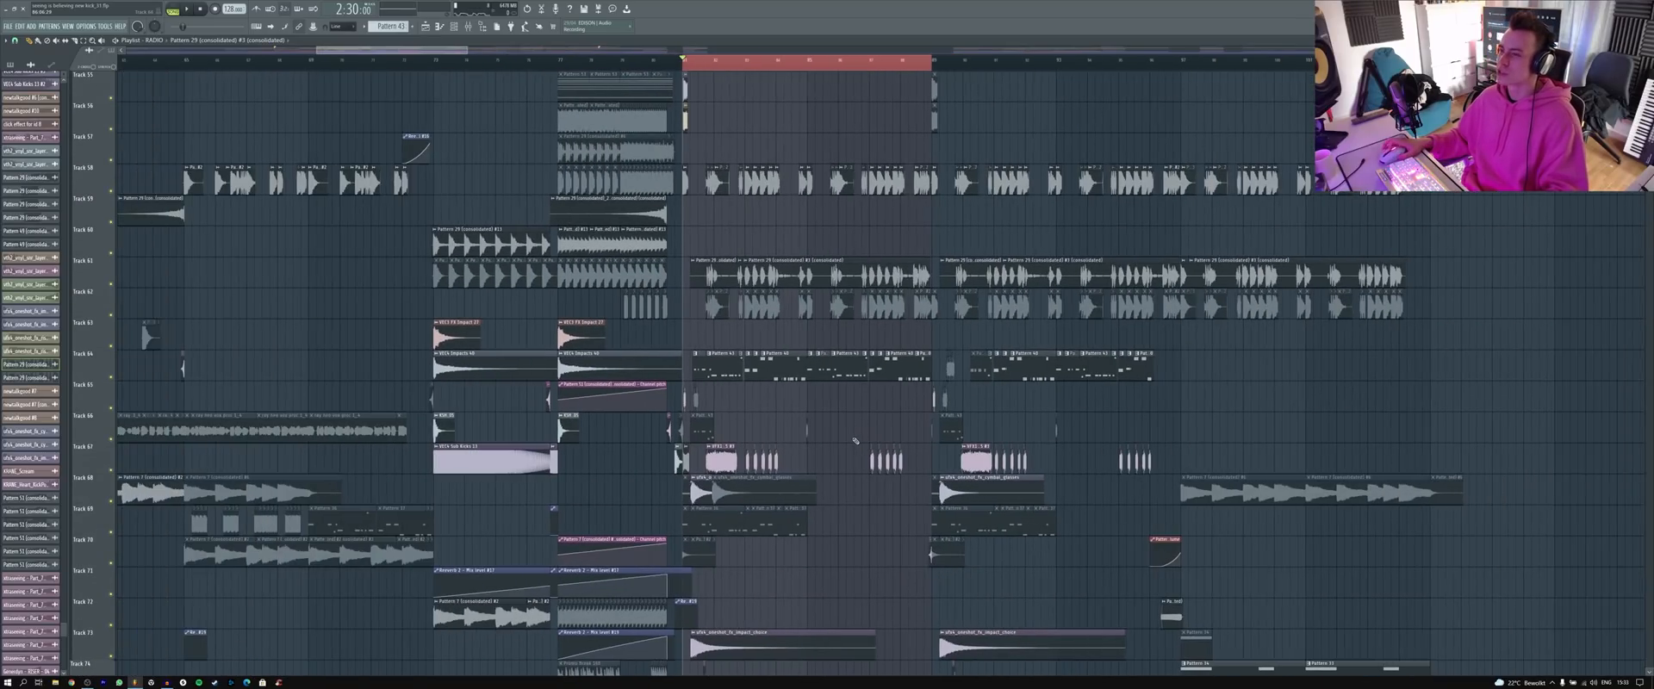
scroll(861, 452, up, 6)
scroll(870, 470, down, 3)
scroll(875, 475, down, 5)
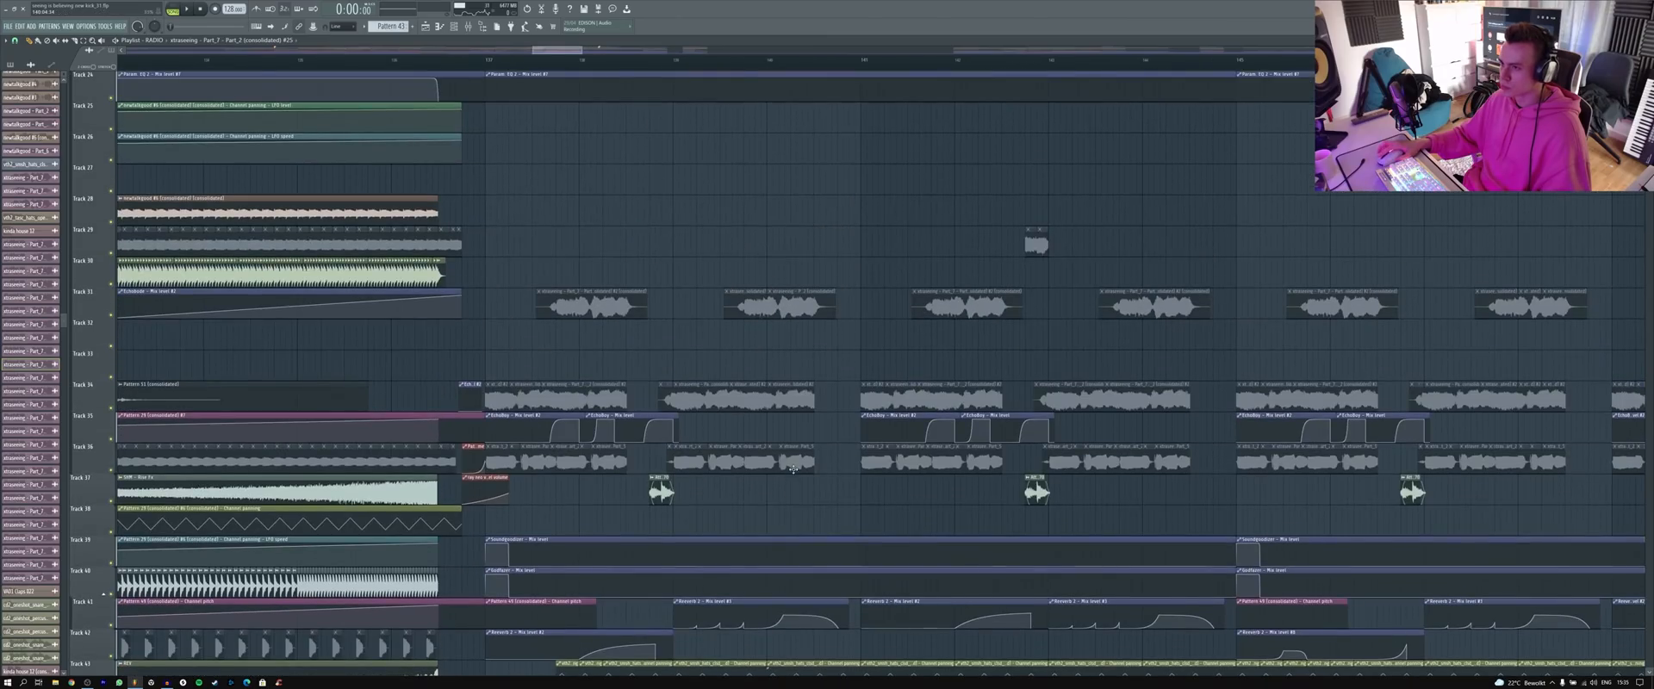
scroll(819, 241, down, 3)
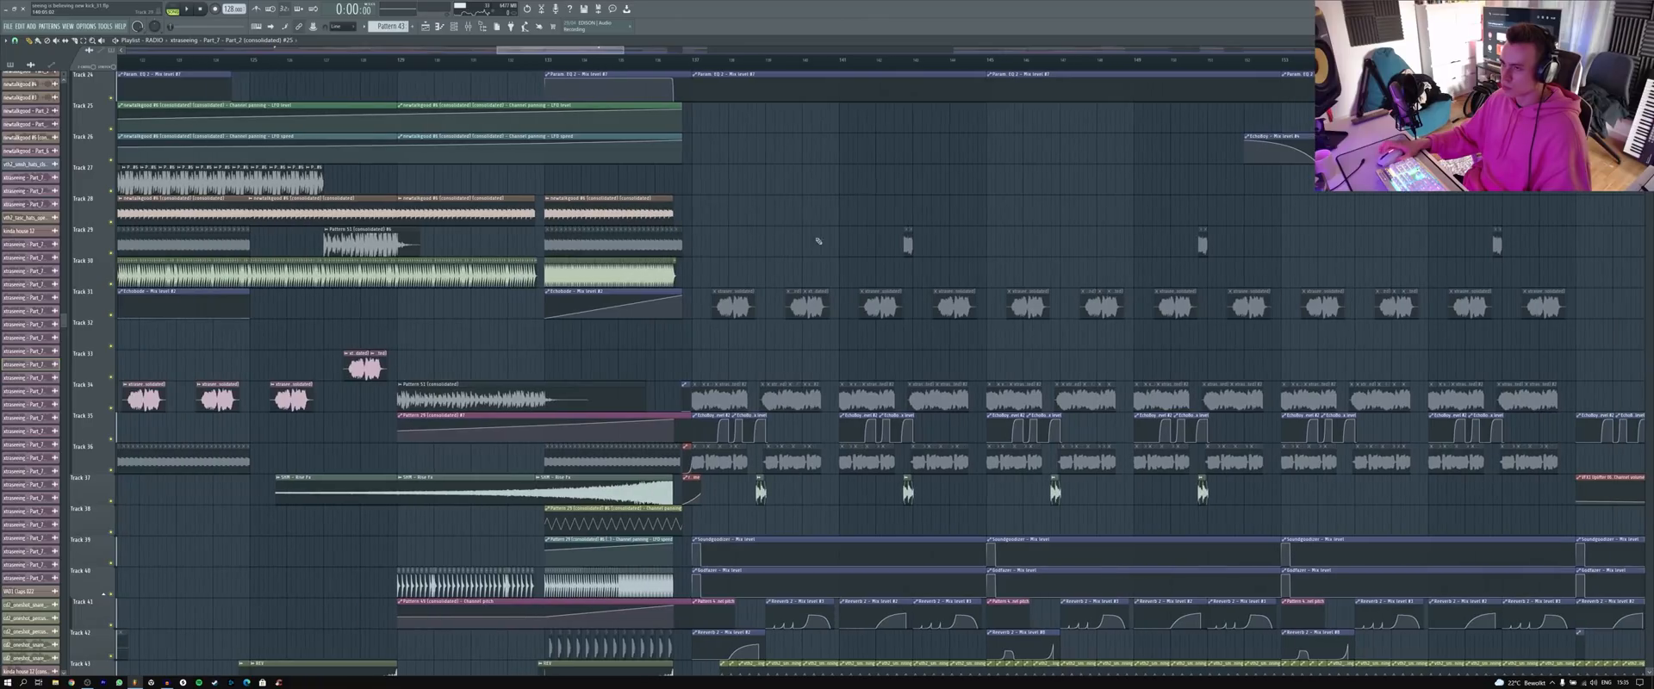
- Go to the drop that starts at 4:15 and mark its first beat as the time selection
drag(663, 67, 678, 67)
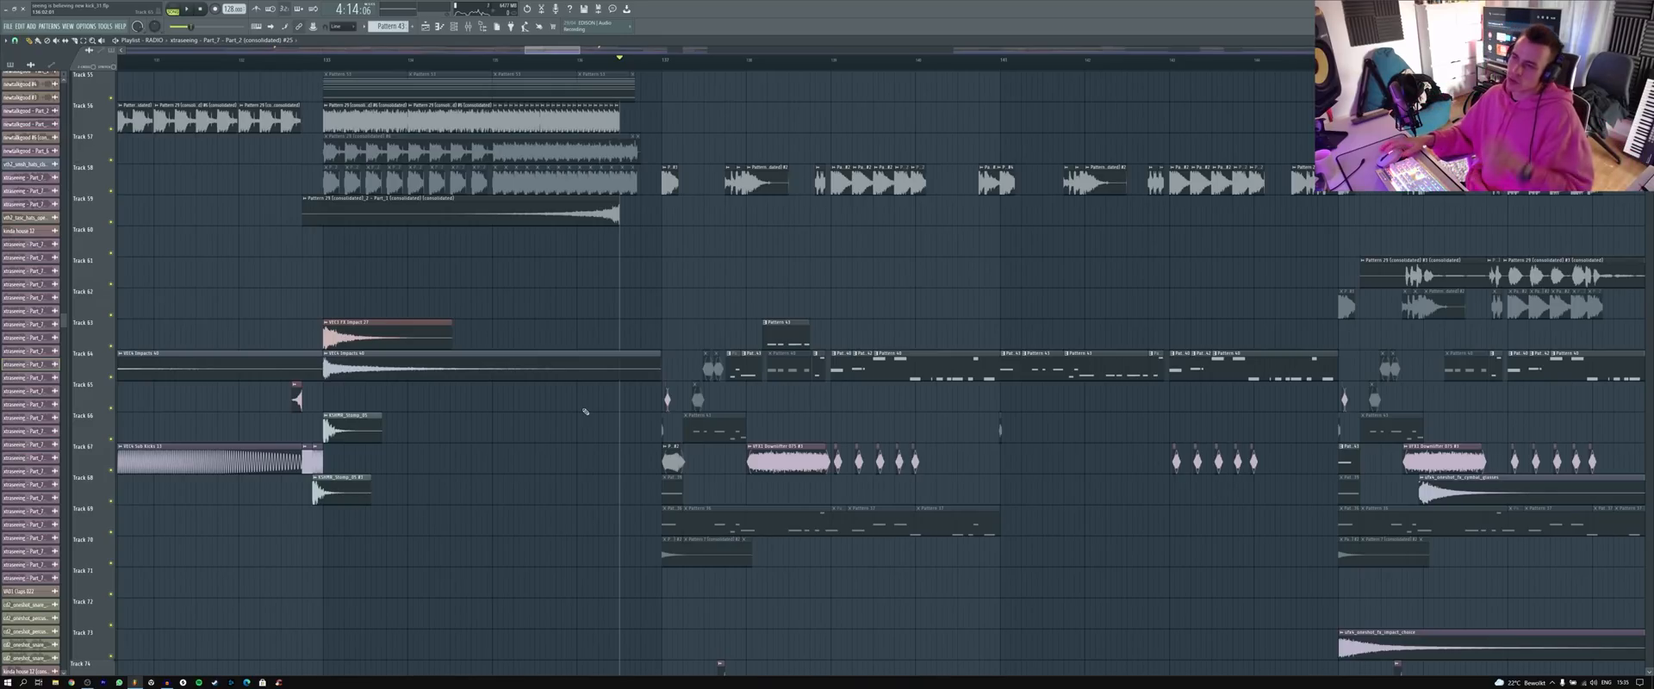
scroll(670, 286, up, 3)
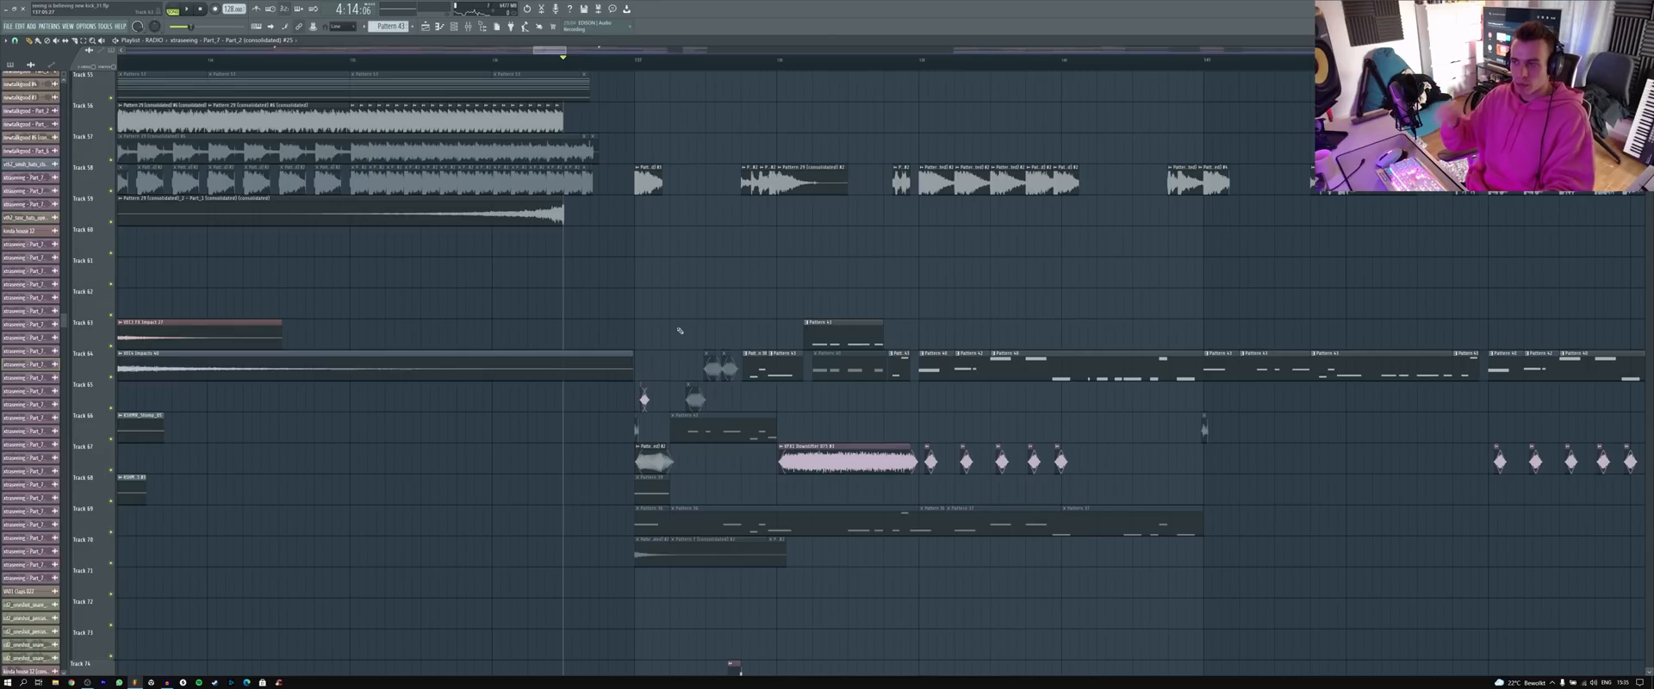
scroll(820, 302, up, 4)
drag(437, 61, 518, 69)
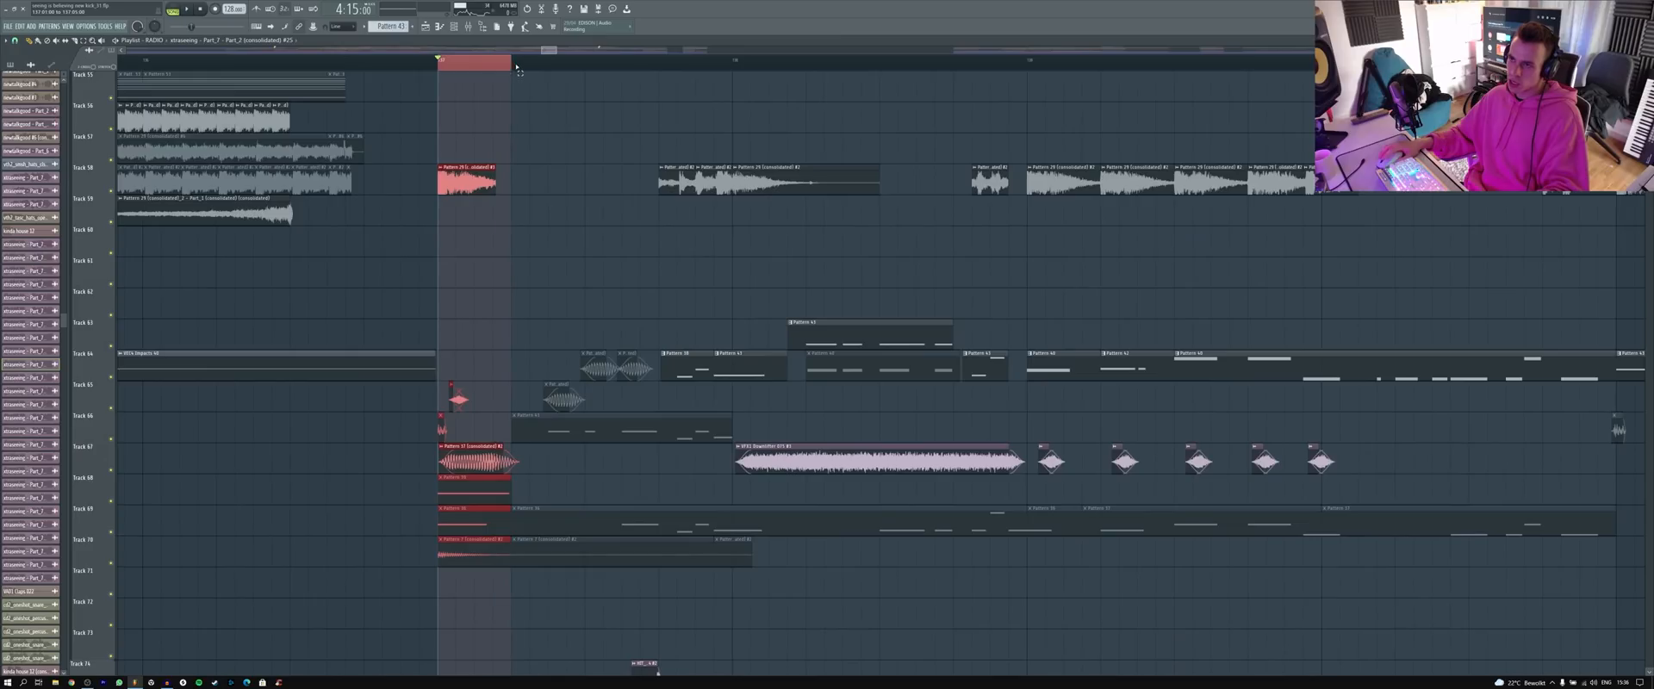
- Play the marked first beat while viewing its layers, and undo the last change
right_click(460, 466)
key(space)
scroll(440, 458, up, 2)
scroll(680, 439, up, 5)
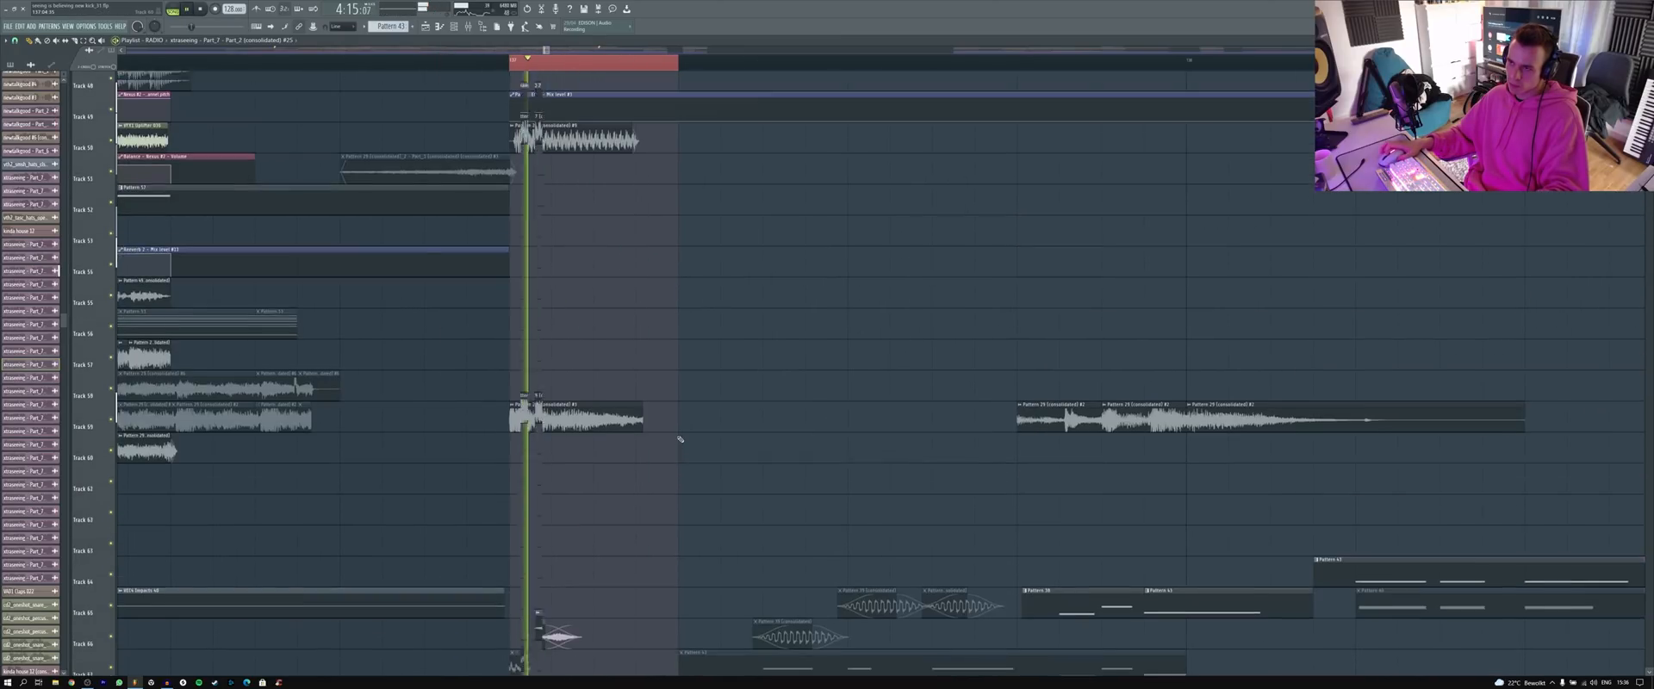
scroll(680, 440, down, 2)
key(ctrl+z)
- Inspect the samples of the Pattern 27 clip on Track 49 and the Pattern 29 clip on Track 58, closing each window
double_click(614, 203)
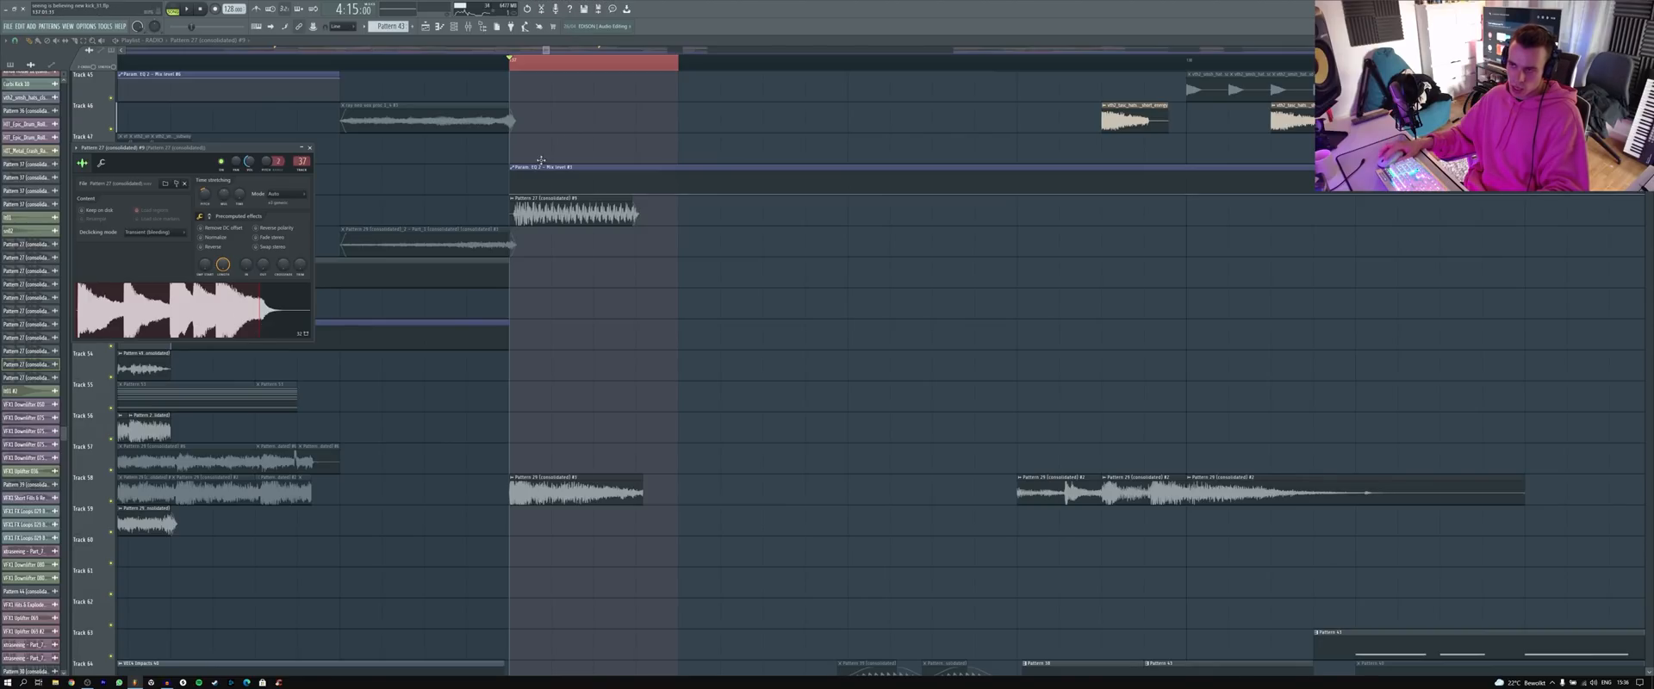
double_click(605, 199)
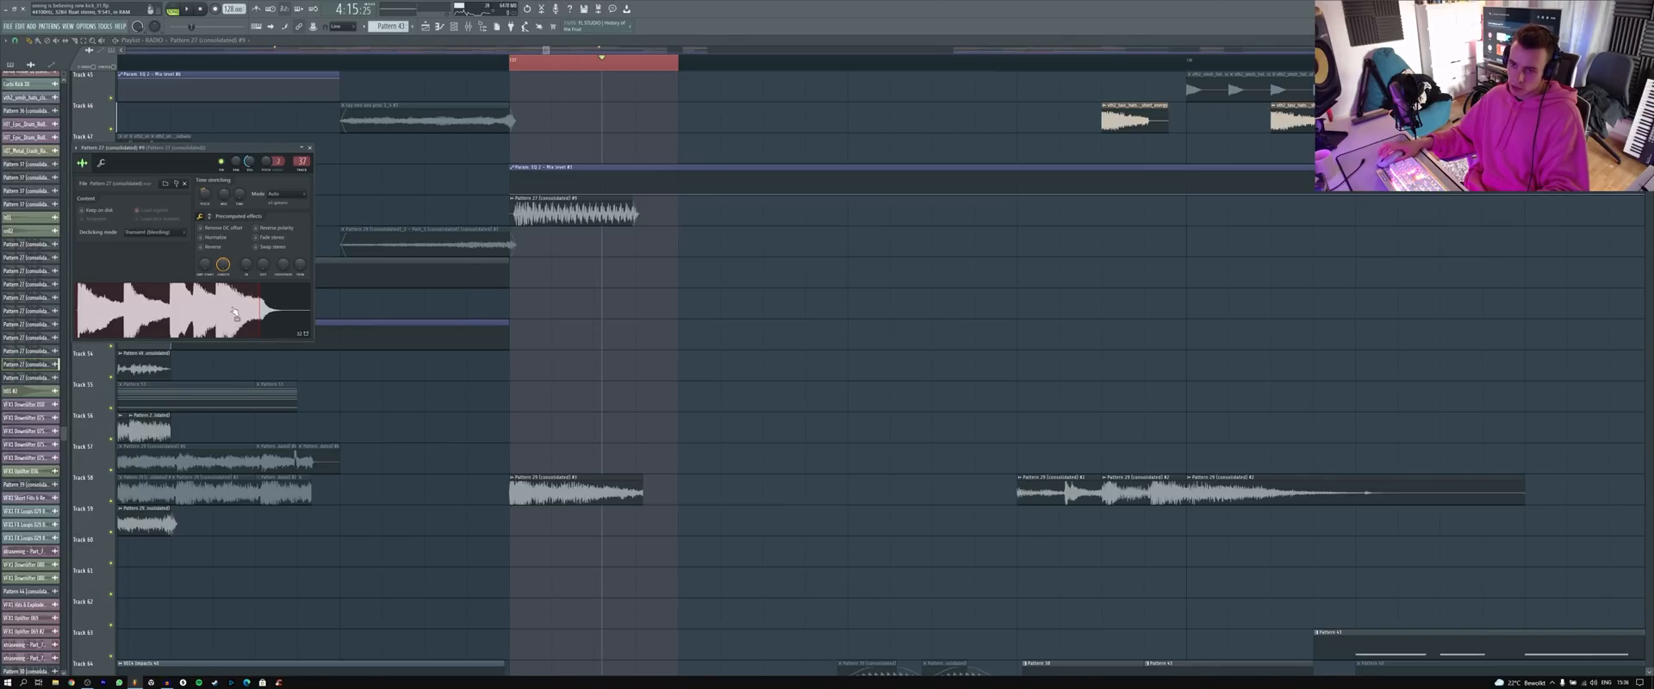
key(space)
key(Escape)
scroll(654, 439, down, 2)
double_click(603, 356)
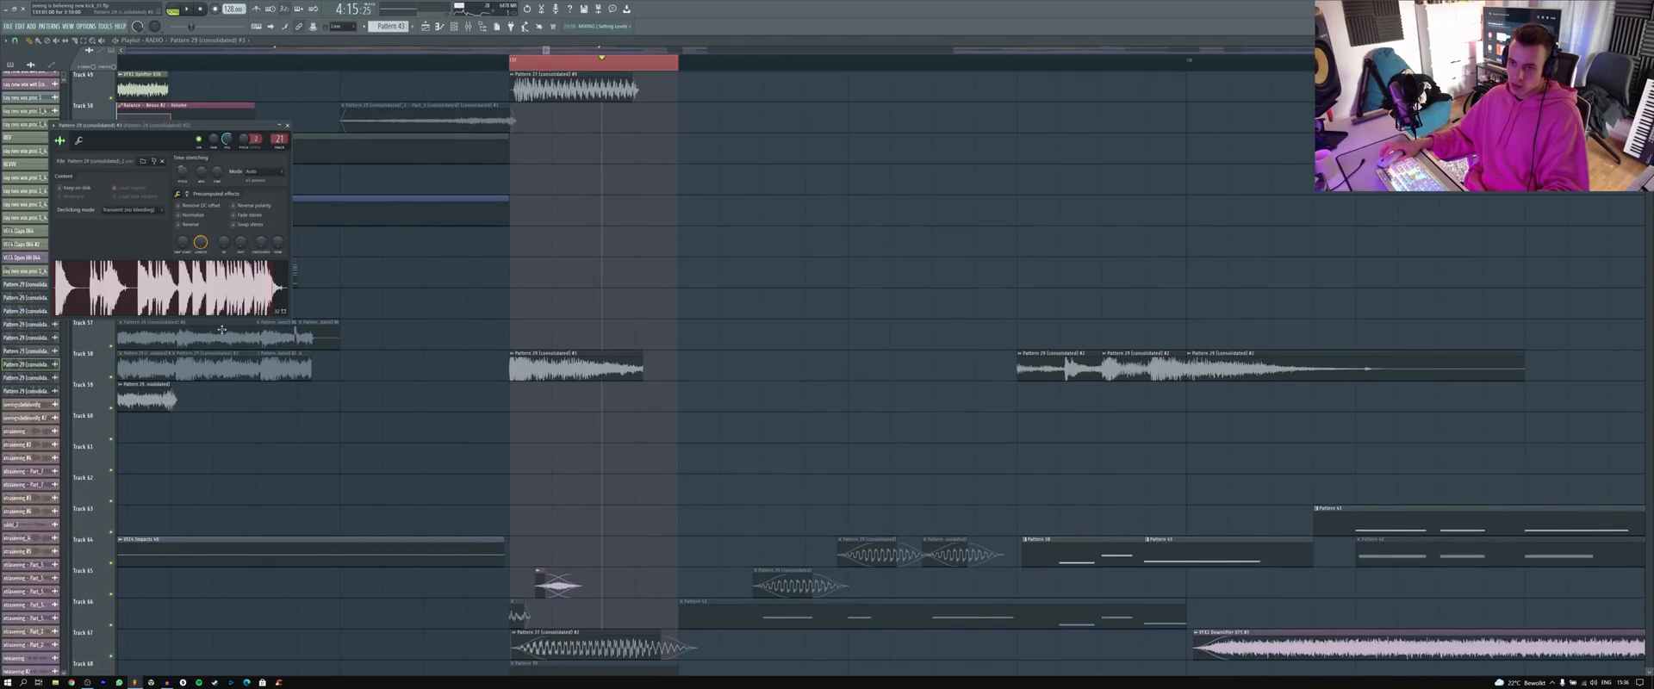
key(Escape)
- Inspect the sample of the Pattern 37 (consolidated) clip on Track 67 and close its settings
scroll(627, 357, down, 5)
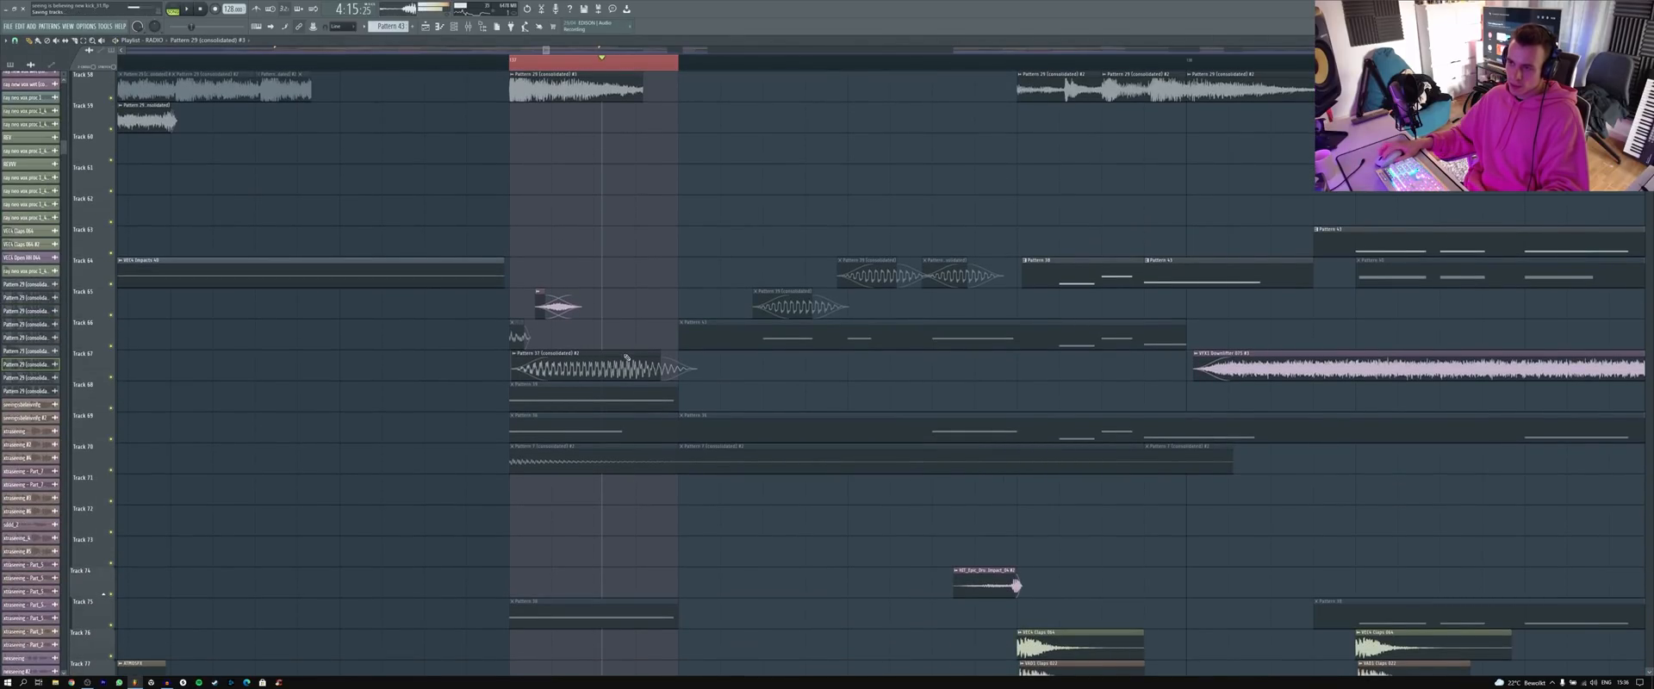
click(627, 371)
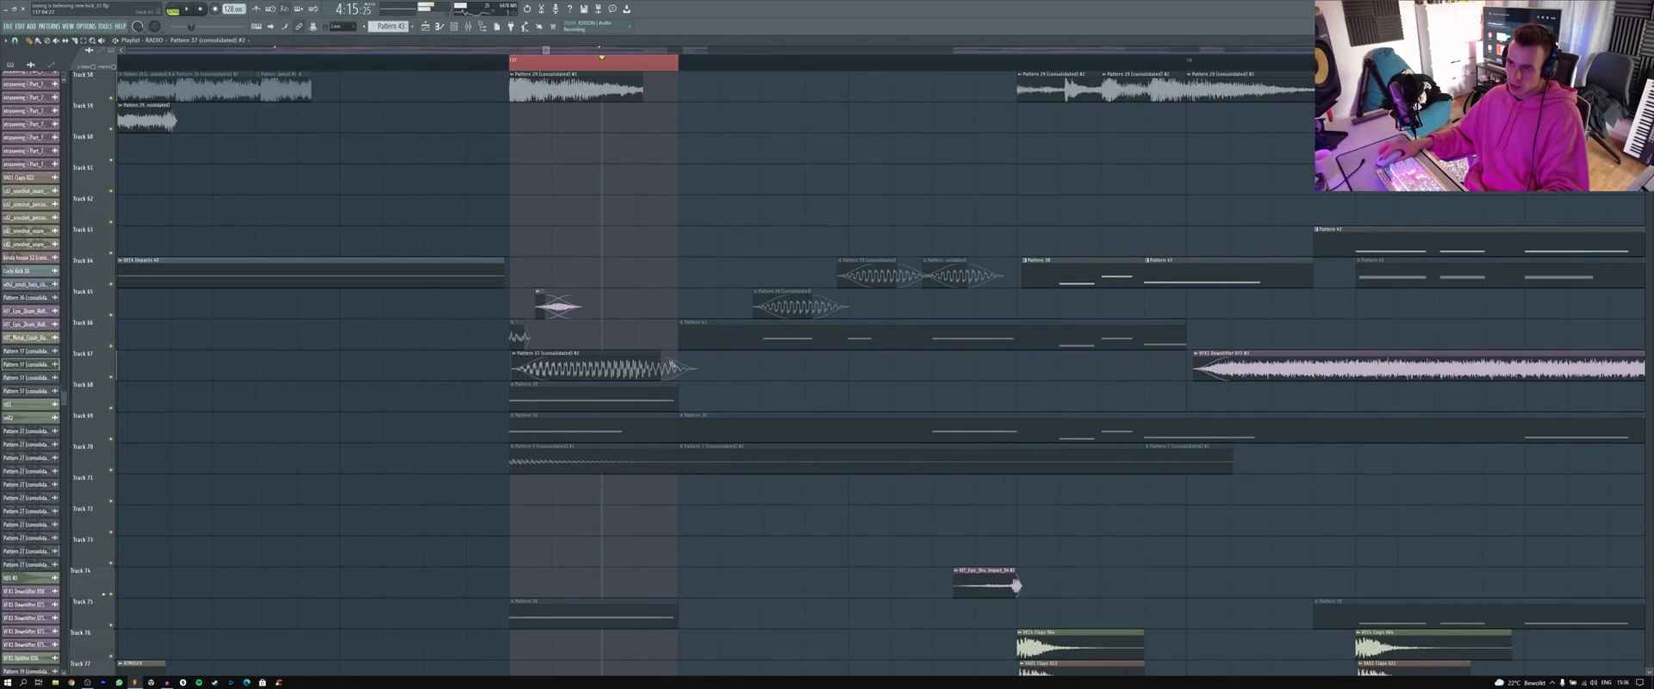
double_click(618, 356)
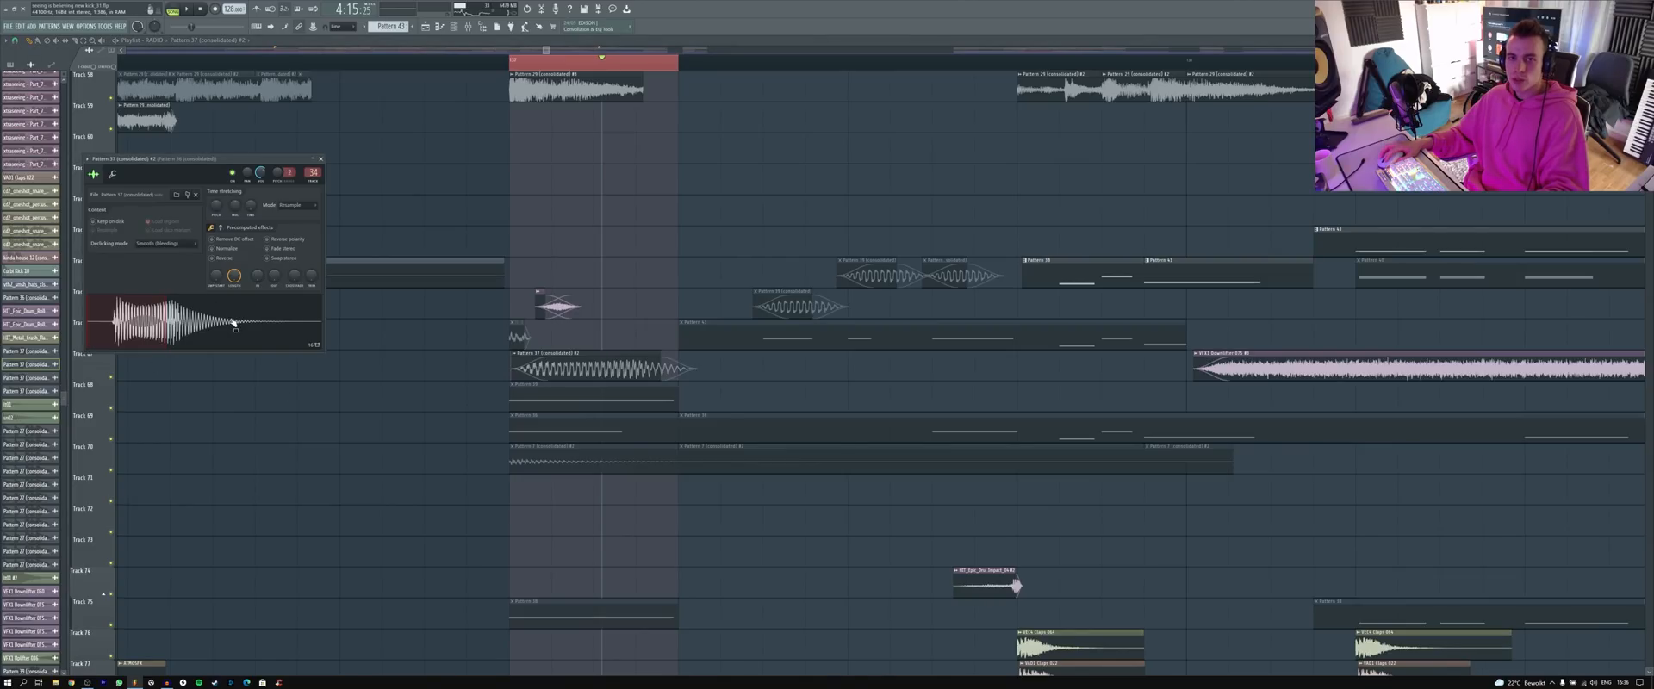
key(Escape)
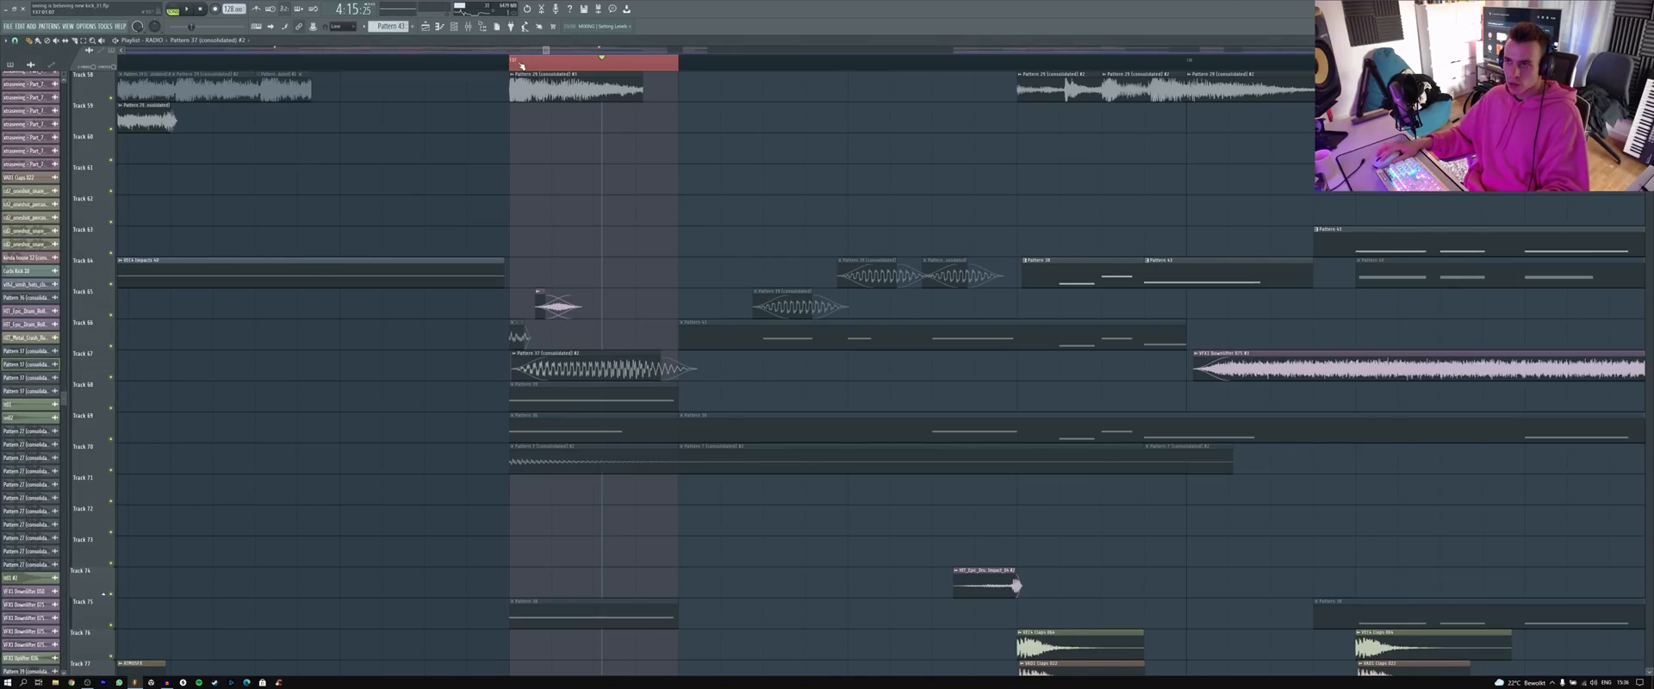
- Review the remaining layers under the marked beat and play it in a loop
scroll(546, 394, down, 5)
scroll(642, 465, up, 2)
scroll(641, 465, up, 4)
key(space)
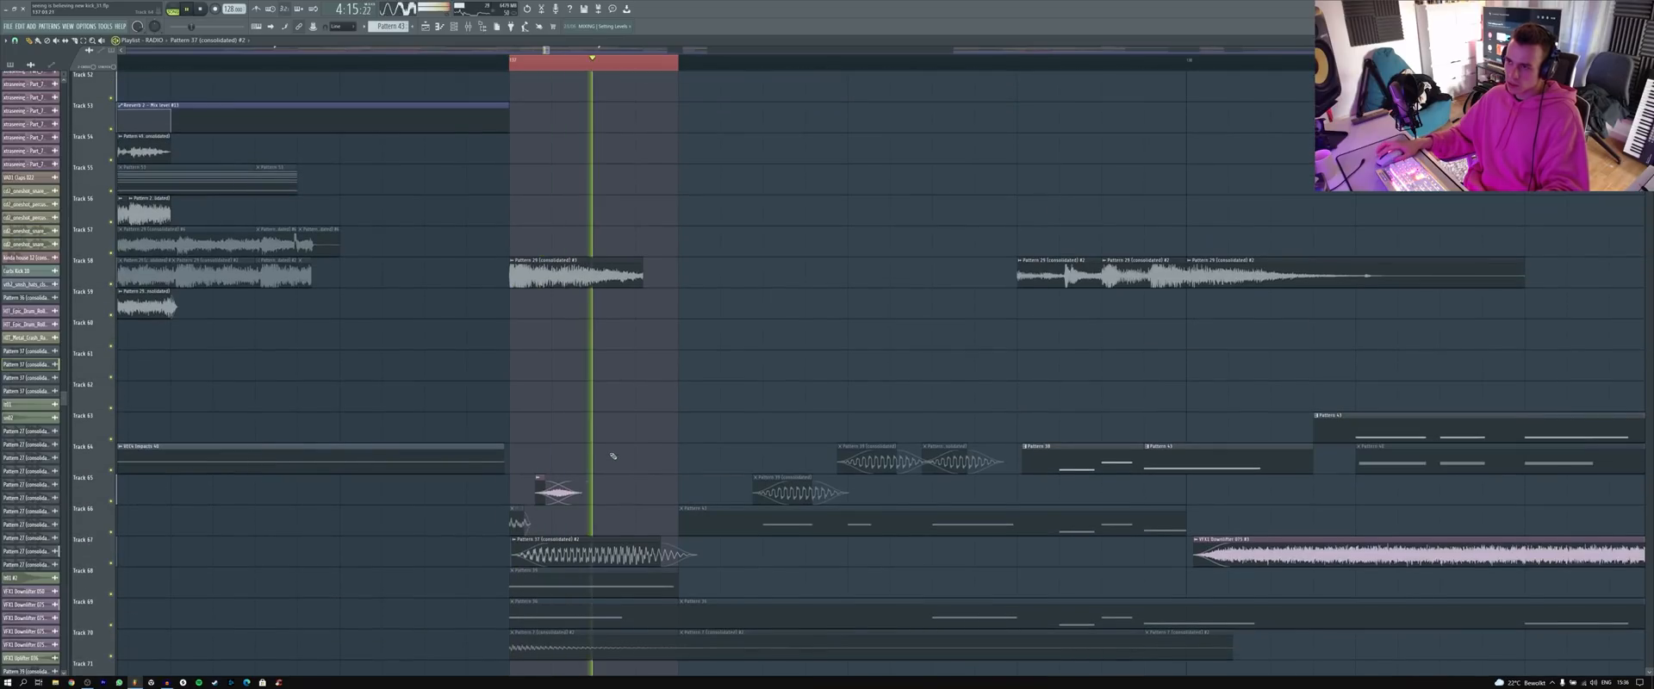
- Stop the looped playback, clear the marked beat, and briefly play the lead-in just before the drop
scroll(573, 530, down, 2)
key(space)
scroll(577, 539, up, 8)
scroll(538, 510, up, 8)
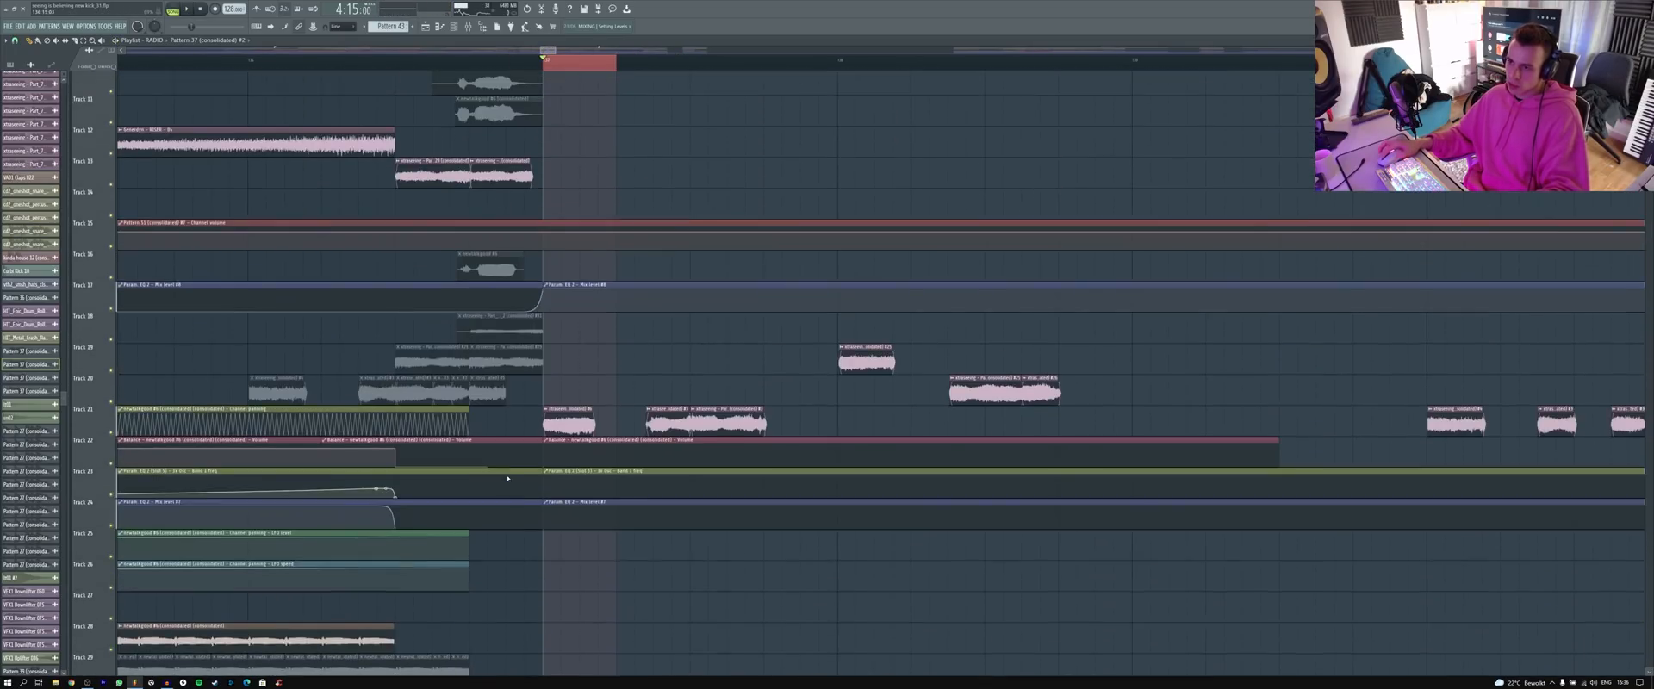
click(511, 63)
scroll(567, 470, down, 5)
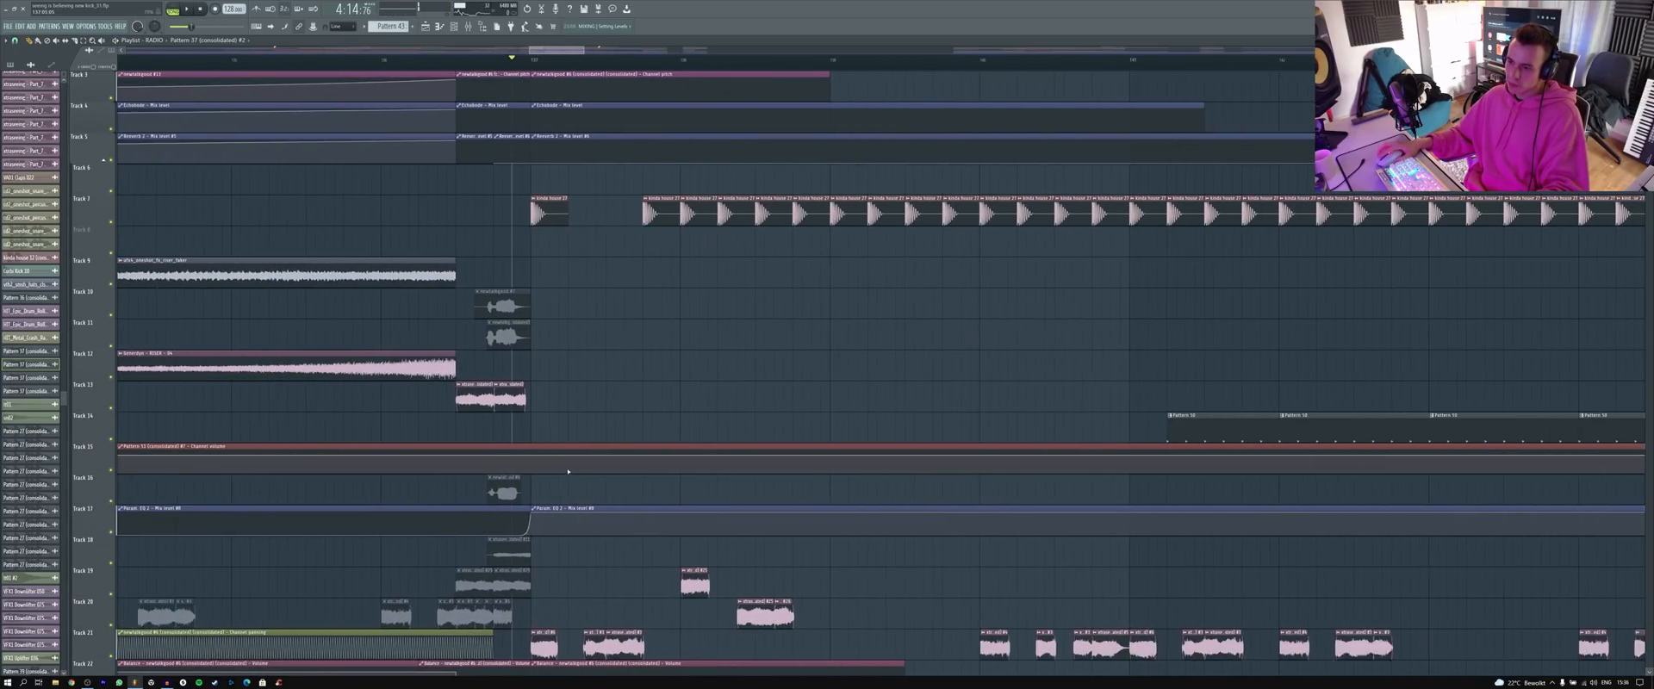
scroll(559, 517, up, 4)
scroll(672, 457, up, 3)
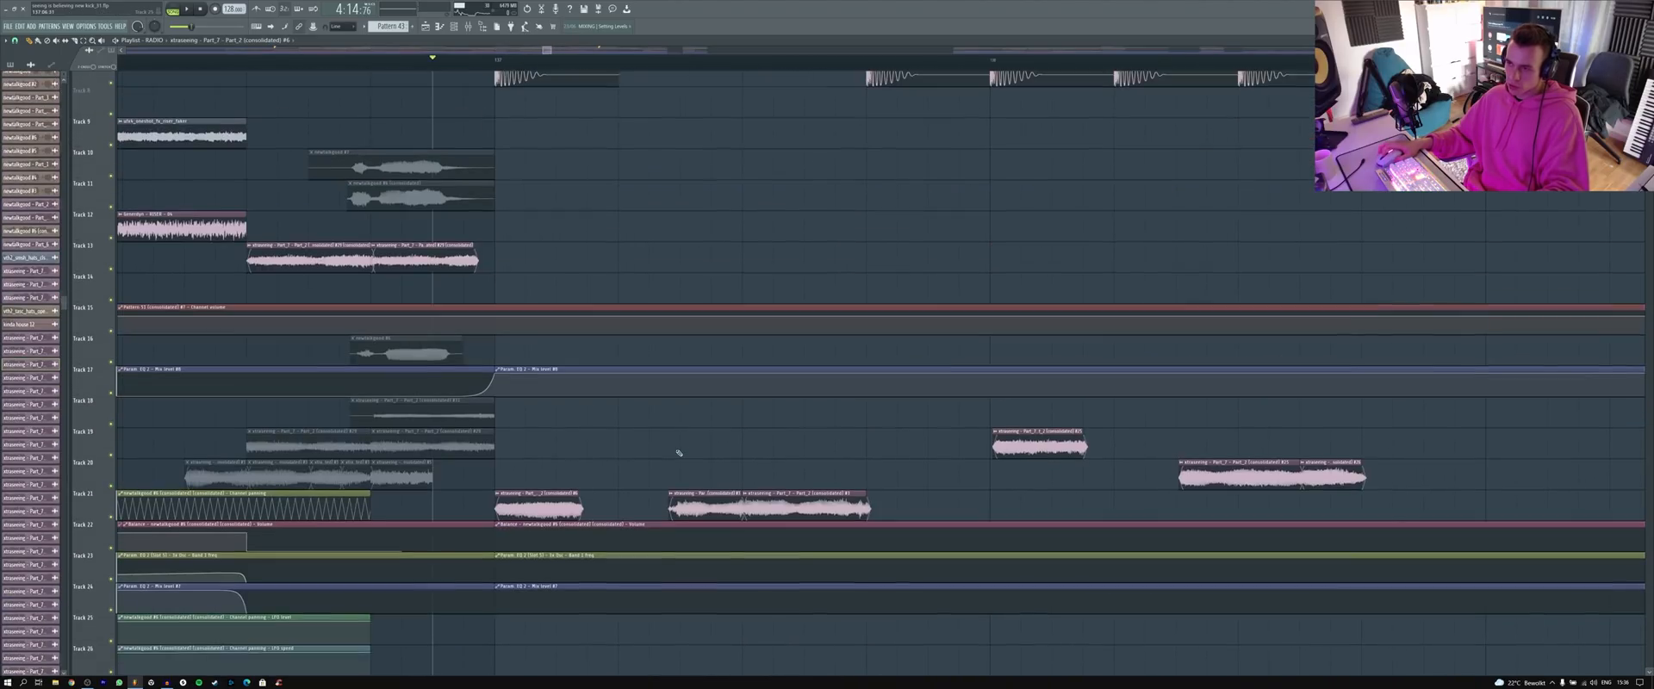
key(space)
key(space)
- Set the playback position to the start of the drop and review its vocal, pattern and automation layers down to Track 119
scroll(672, 470, down, 3)
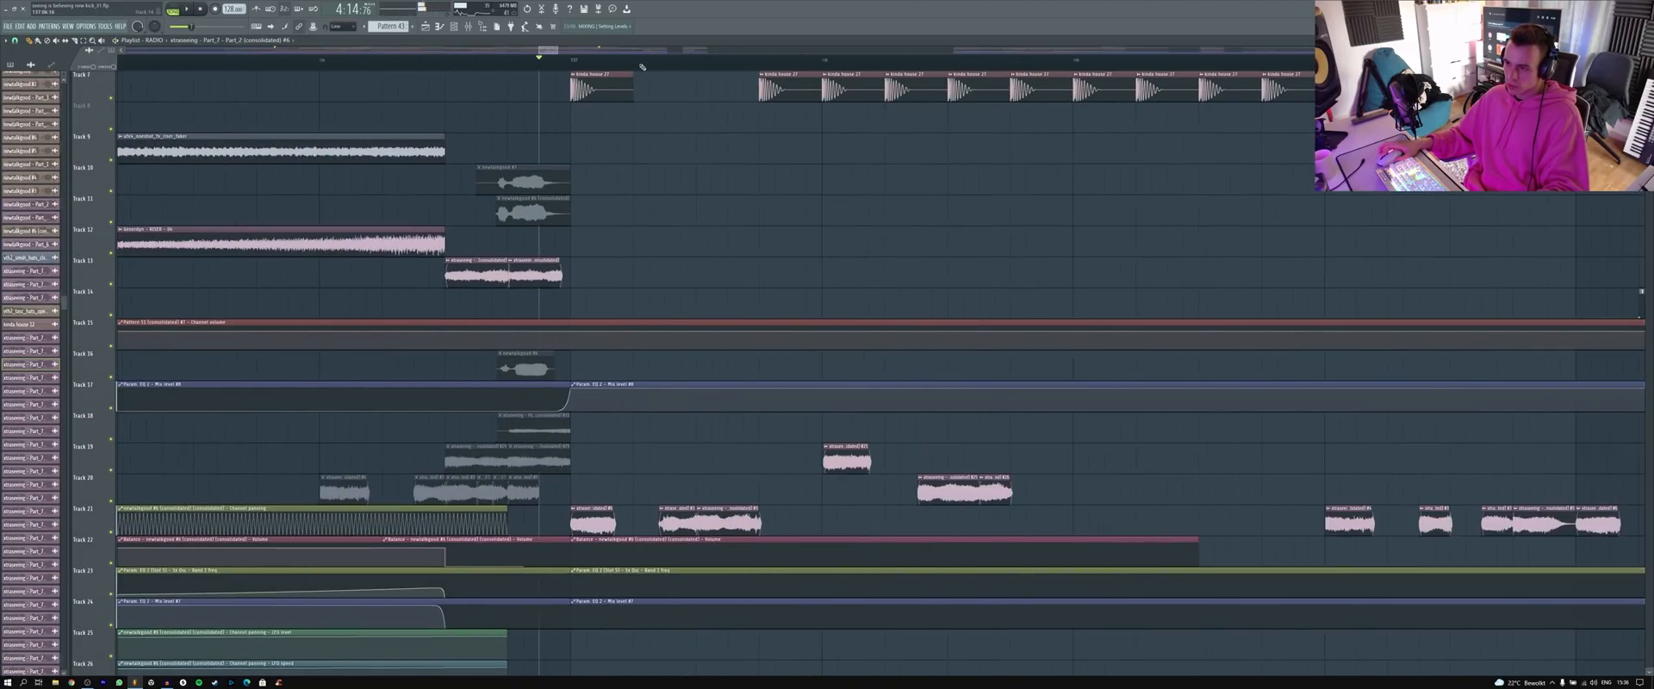
click(579, 63)
scroll(679, 458, up, 3)
scroll(678, 517, up, 4)
scroll(678, 537, down, 8)
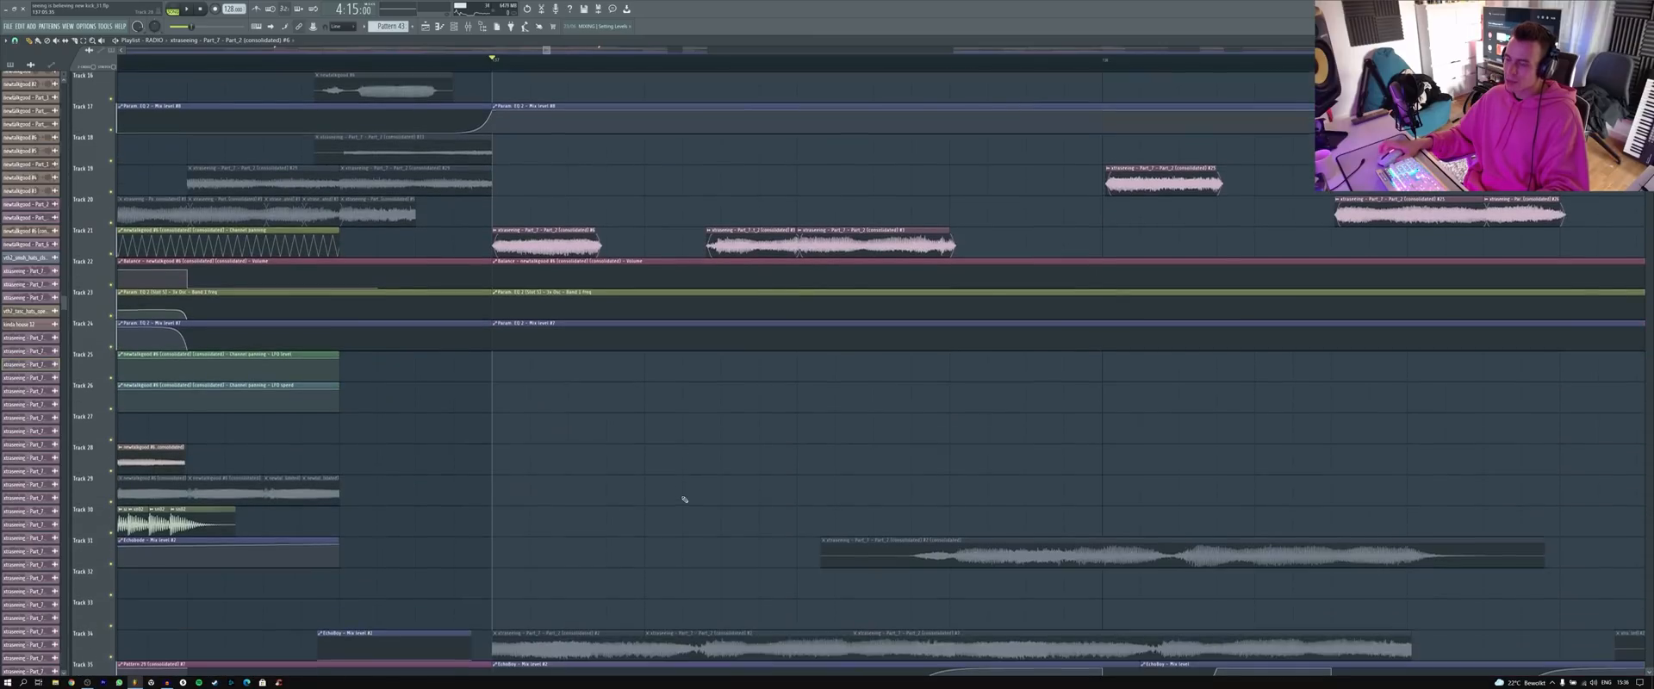
scroll(674, 471, down, 11)
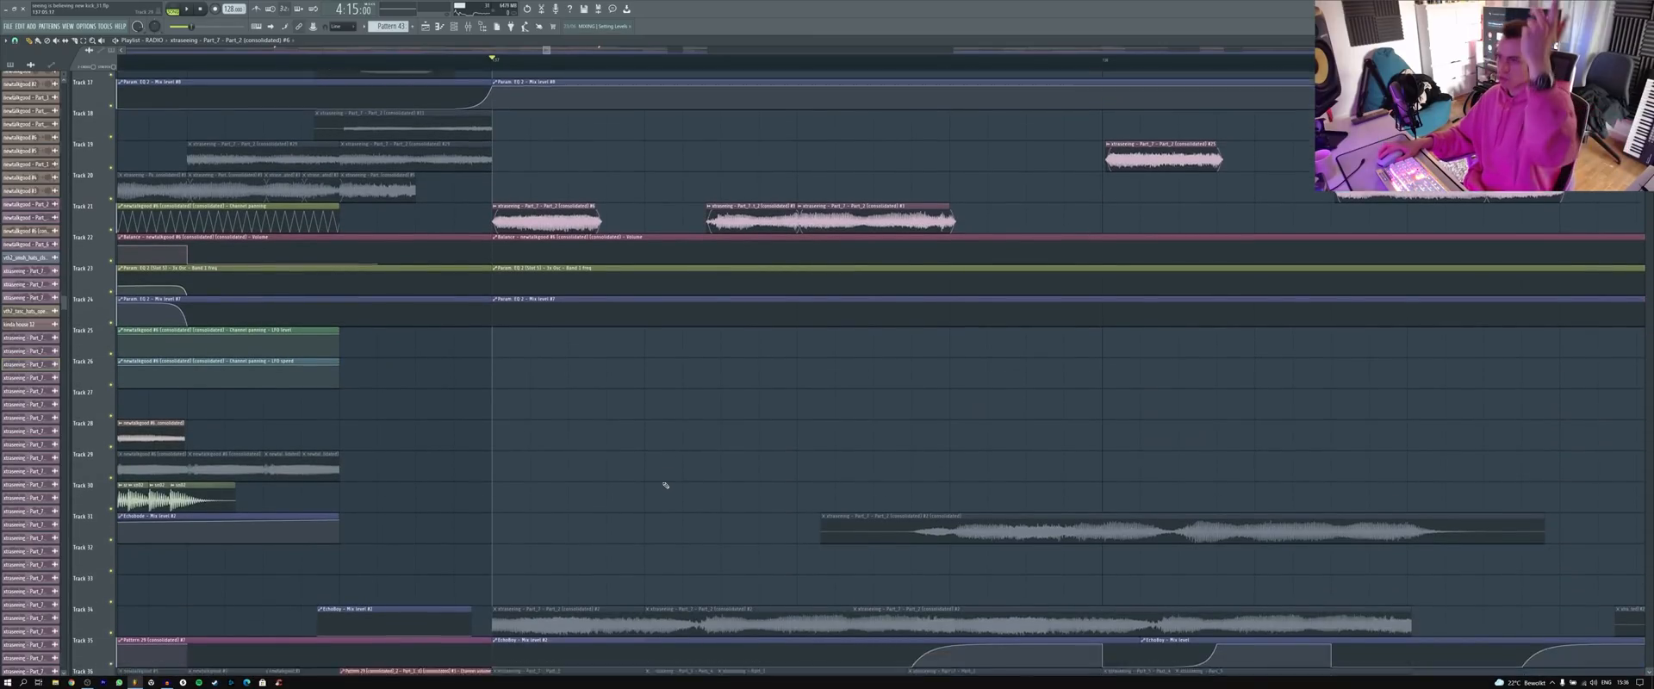
scroll(620, 448, down, 20)
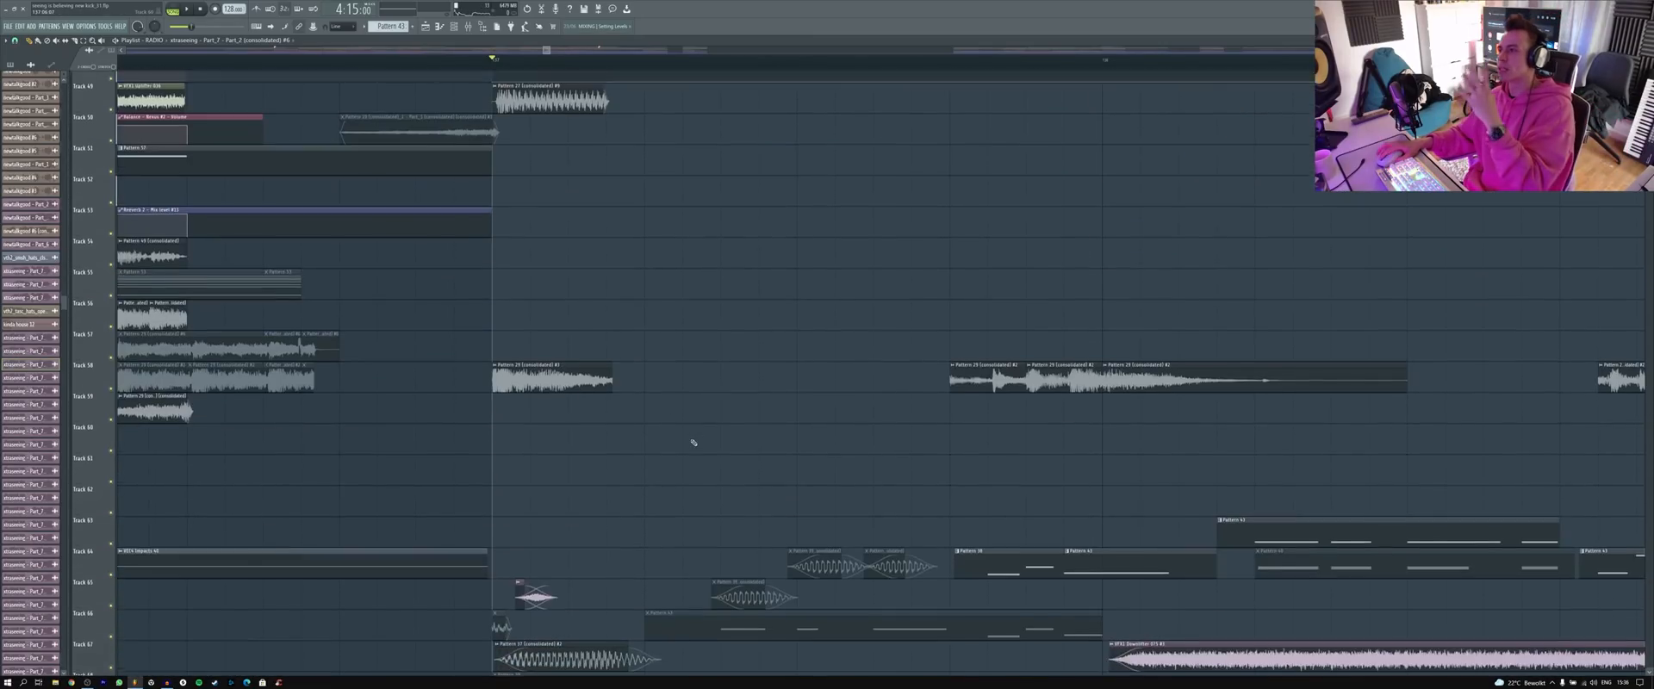
scroll(737, 478, down, 4)
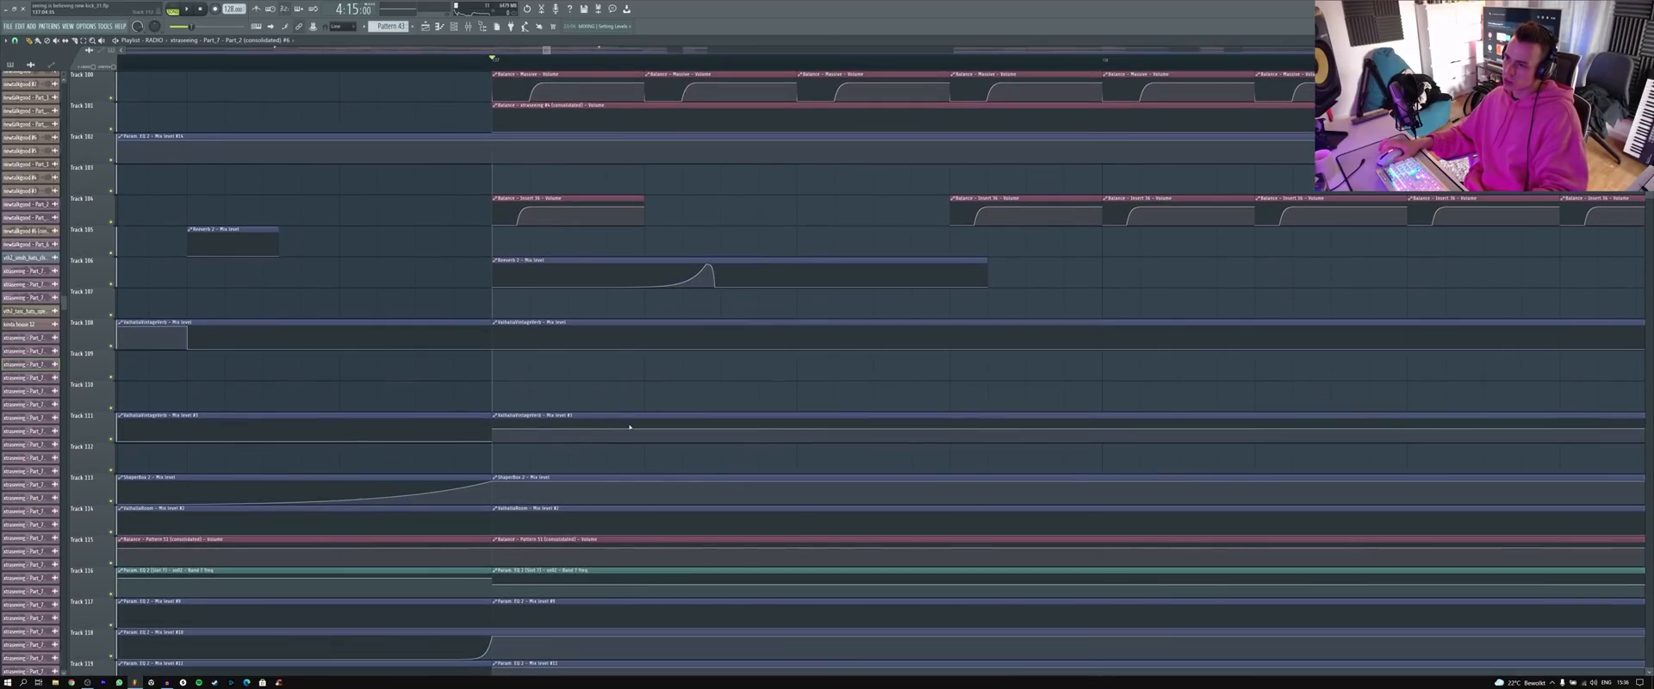
- Play the drop from its start while viewing its automation, bass and vocal chop layers across the playlist
key(space)
scroll(832, 429, down, 3)
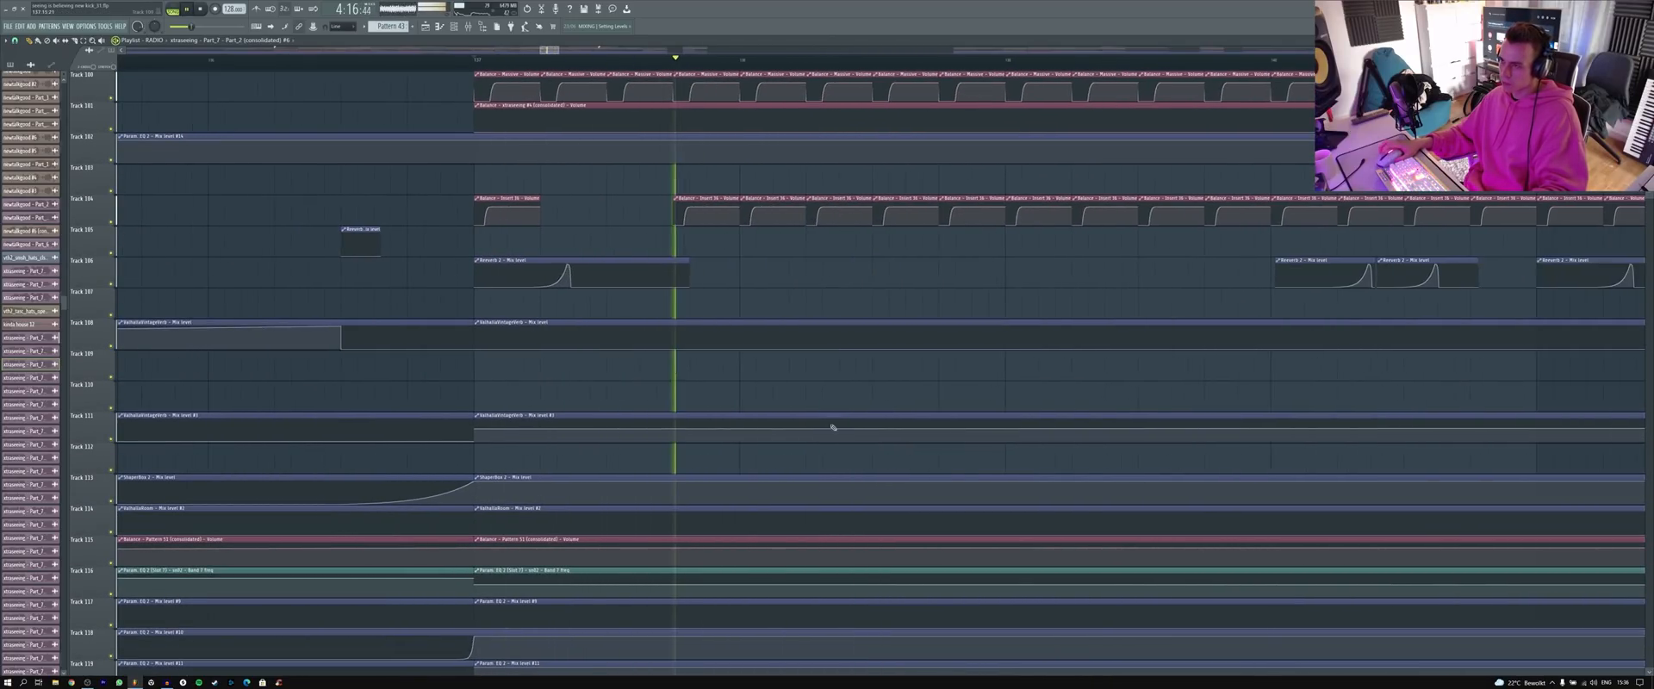
scroll(852, 383, up, 8)
scroll(852, 382, up, 17)
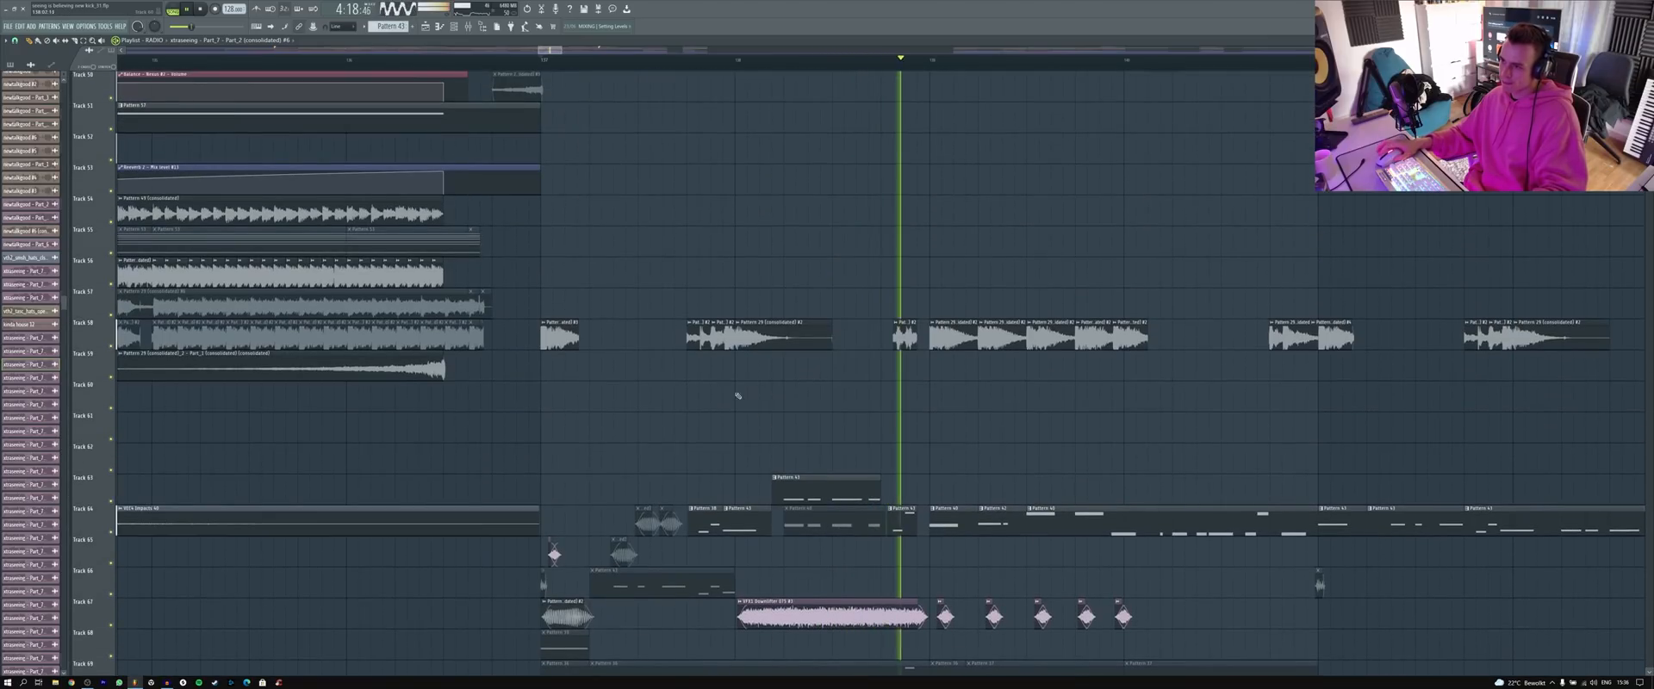
scroll(903, 464, down, 3)
scroll(903, 463, up, 20)
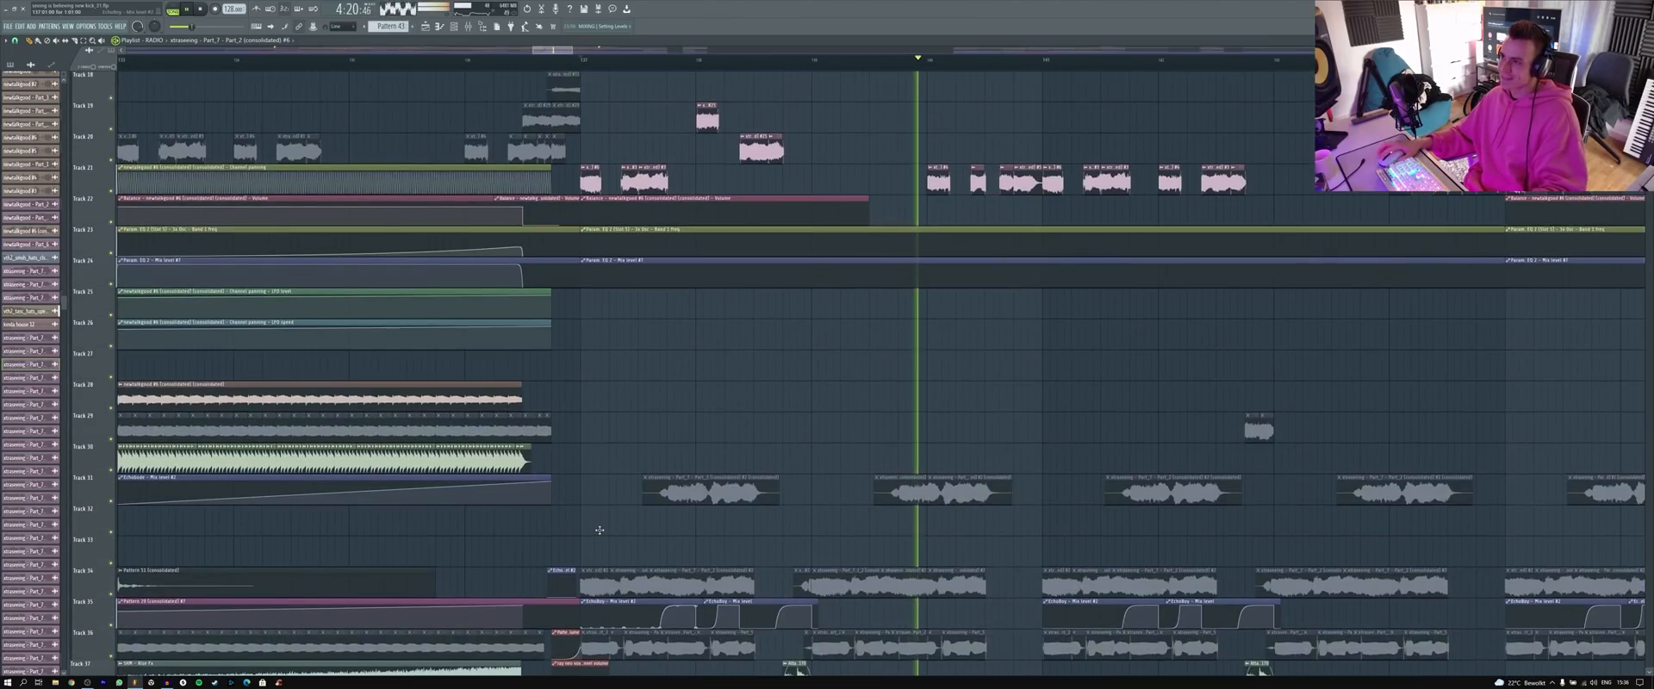
scroll(655, 534, down, 4)
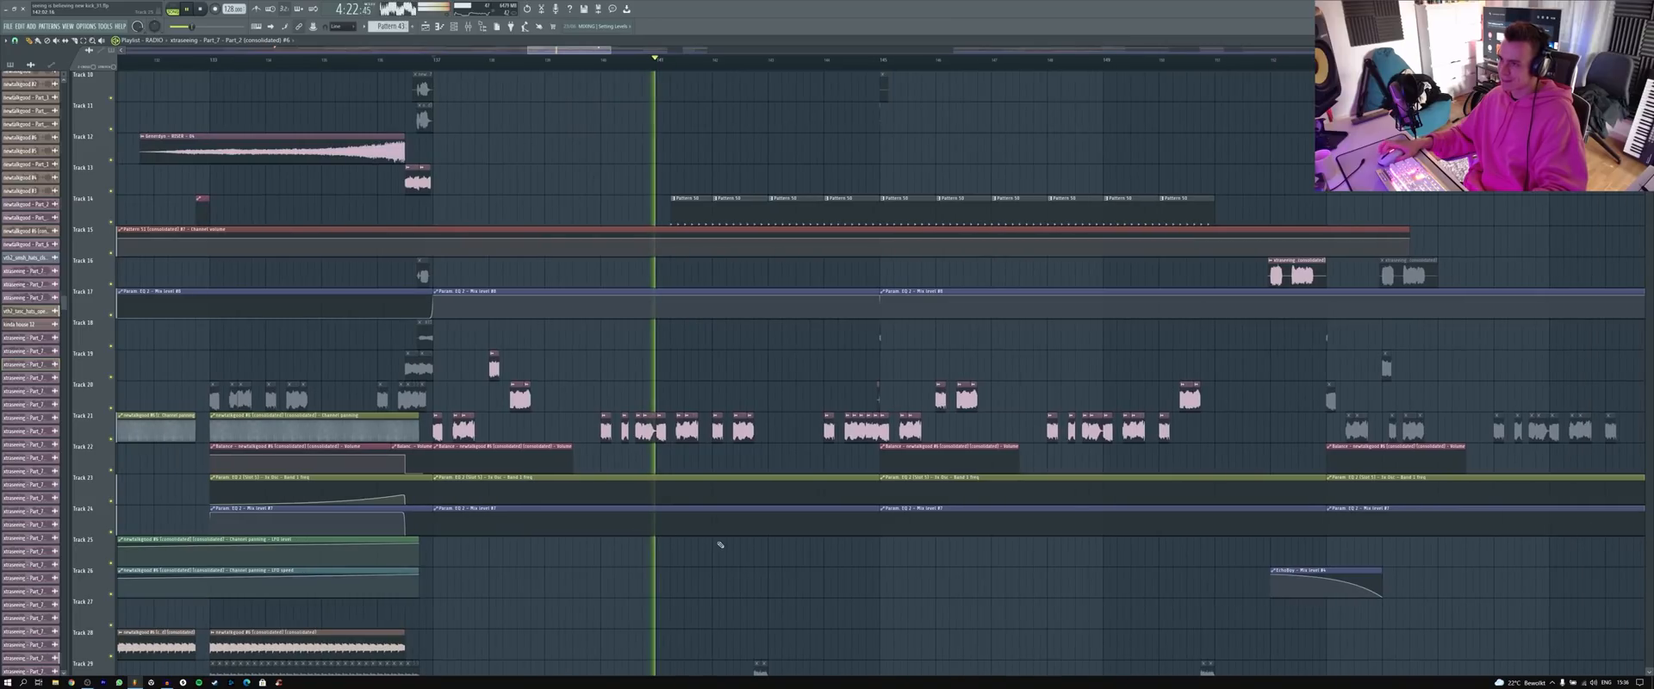
scroll(812, 512, down, 6)
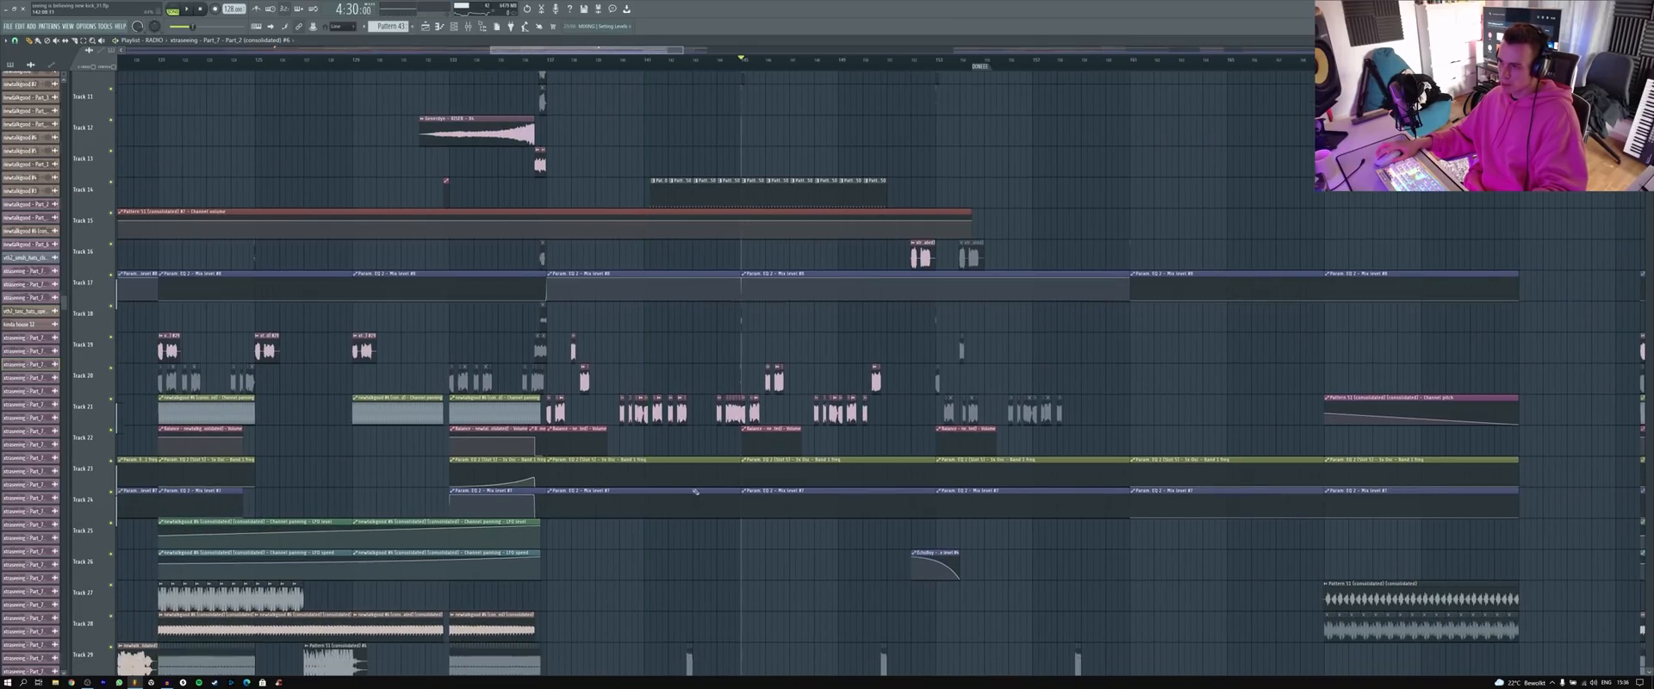
- Examine the full arrangement in the playlist, comparing how the layers of the build-ups and drops are spread across the tracks
scroll(812, 512, down, 10)
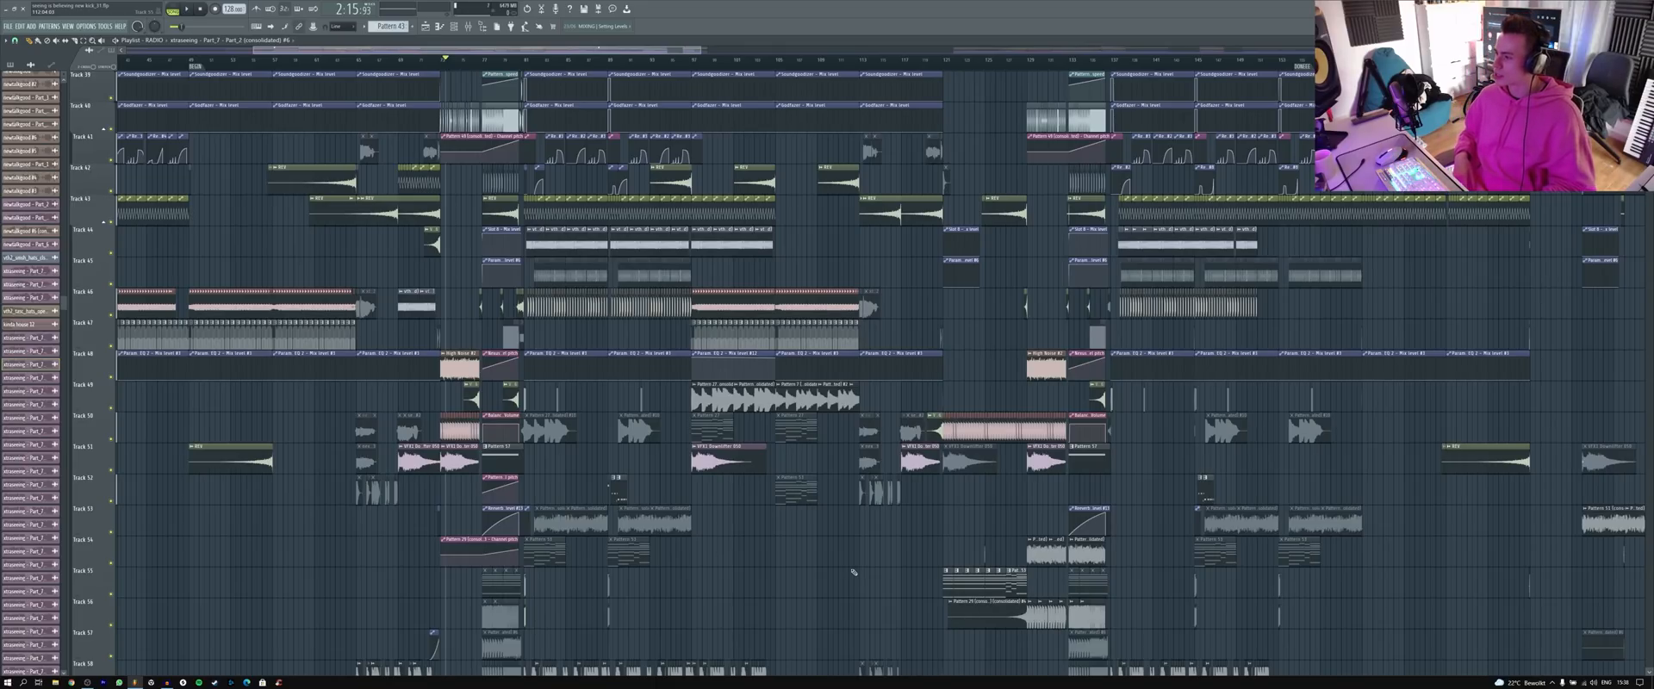
scroll(571, 545, down, 6)
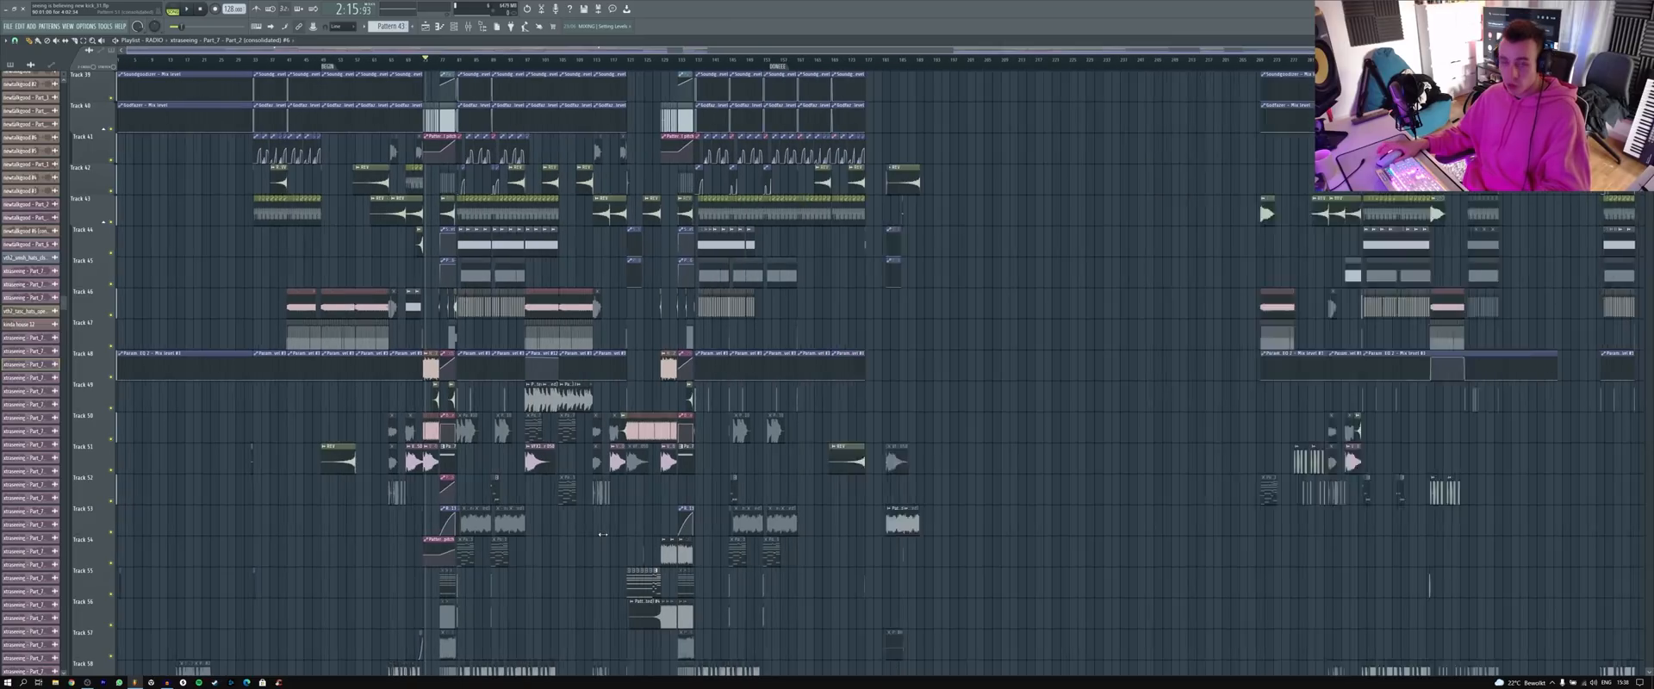
scroll(290, 496, up, 8)
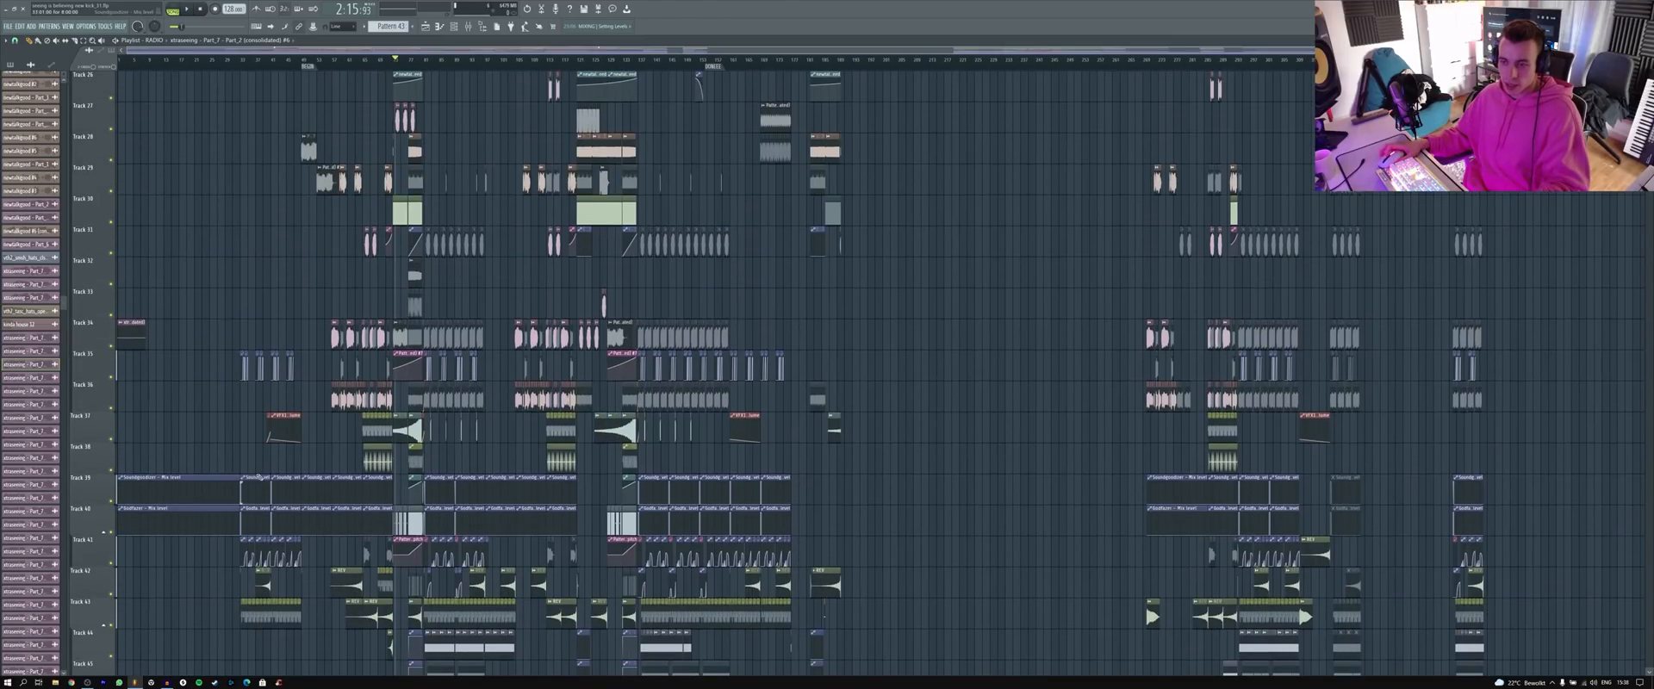
scroll(259, 476, up, 3)
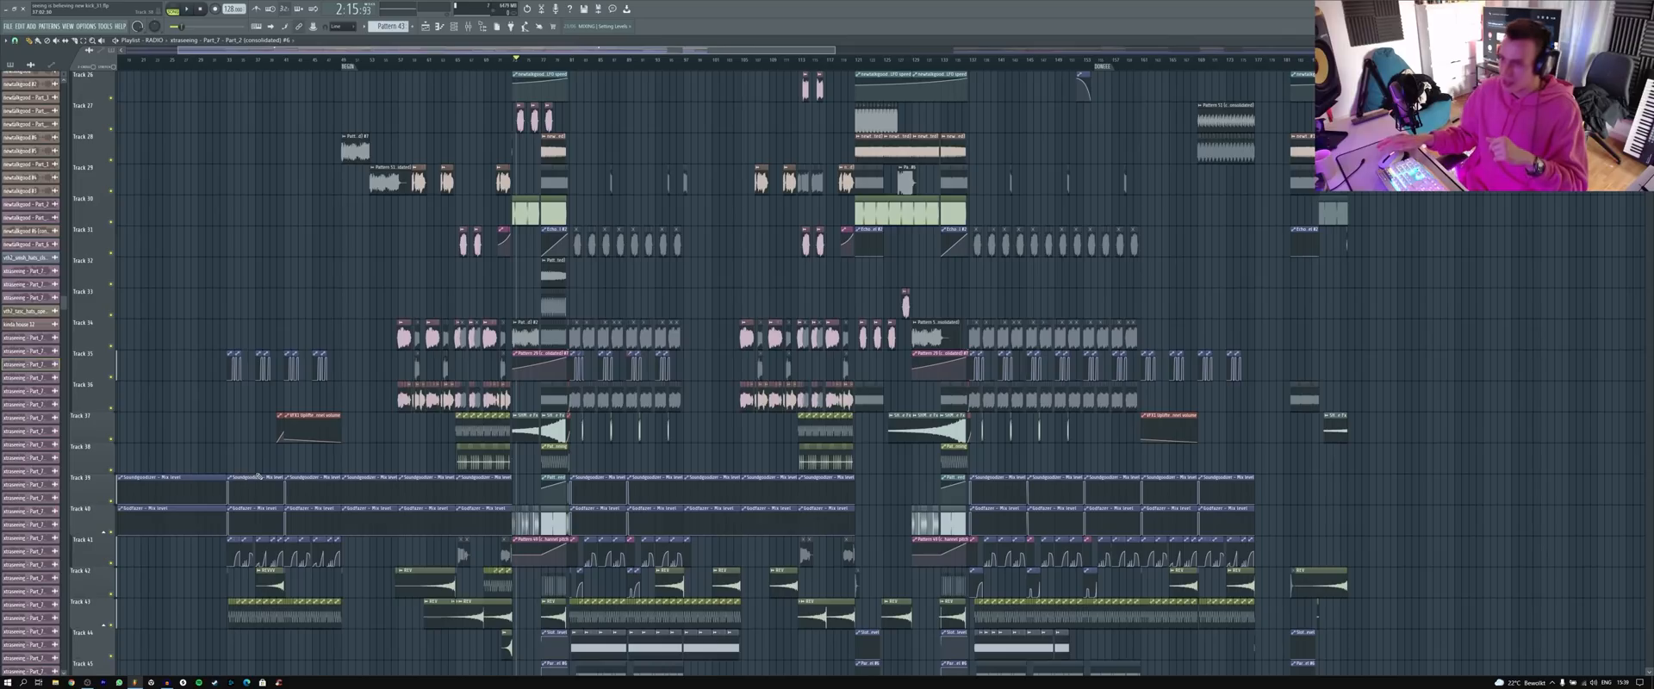
scroll(438, 559, down, 19)
scroll(456, 465, up, 4)
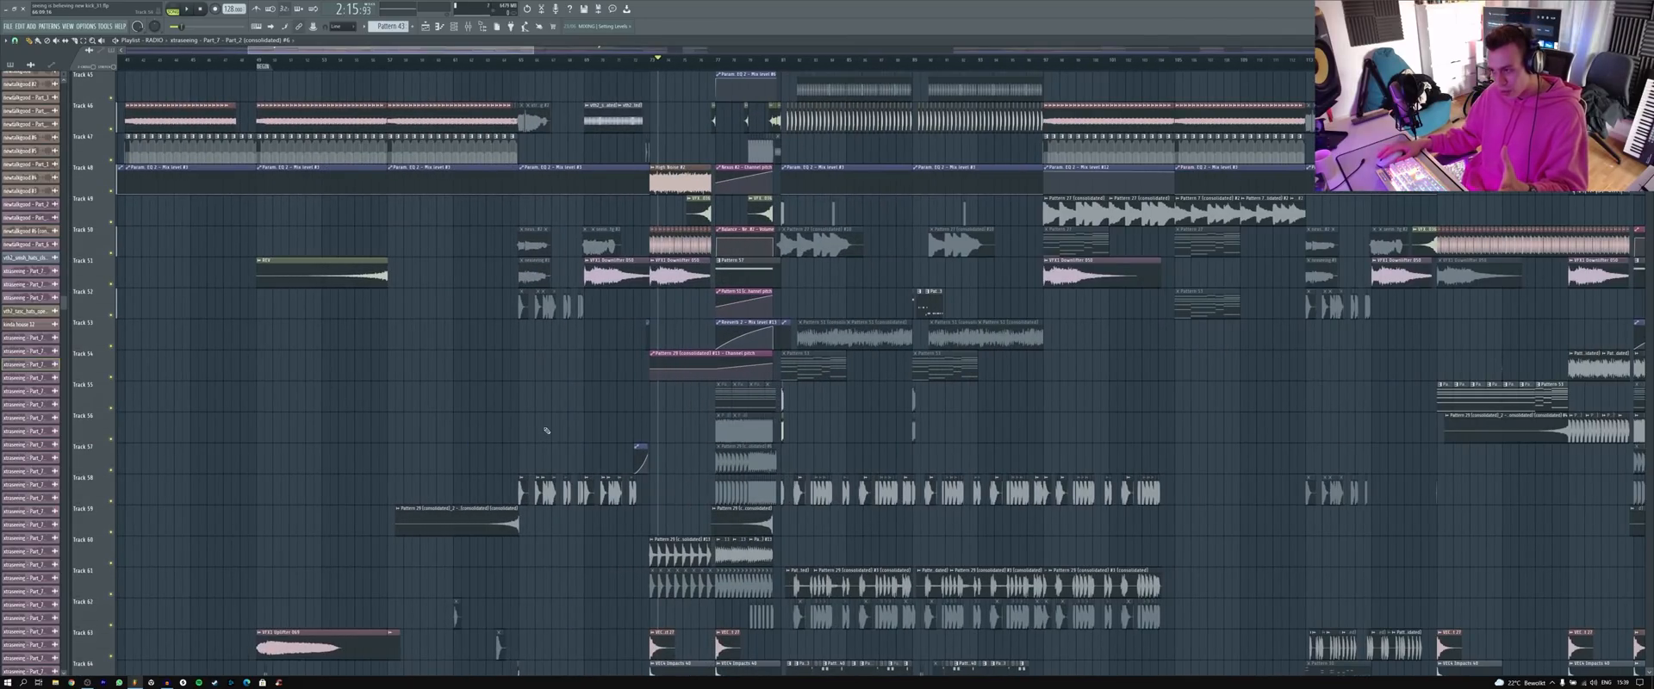
scroll(546, 430, down, 7)
scroll(772, 230, up, 3)
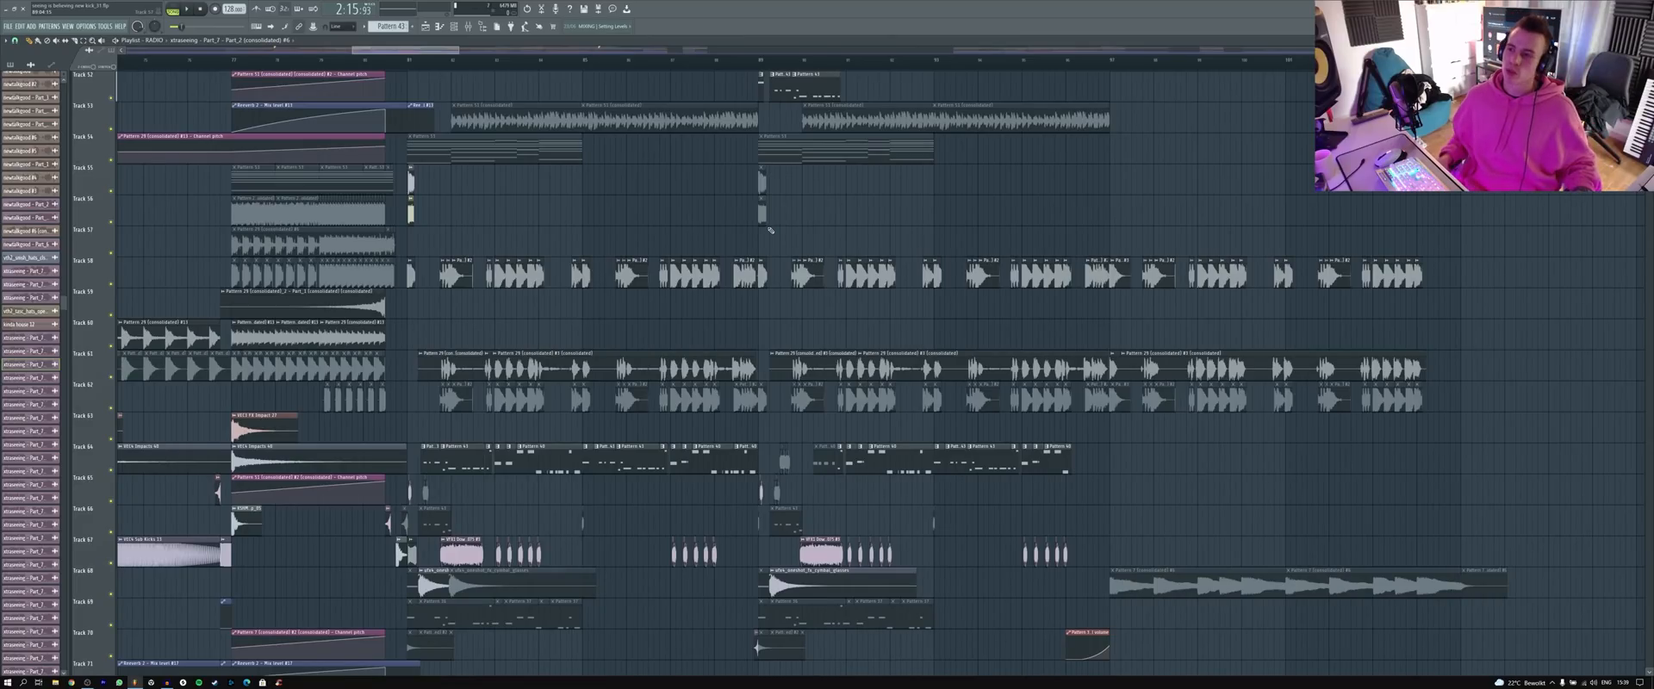